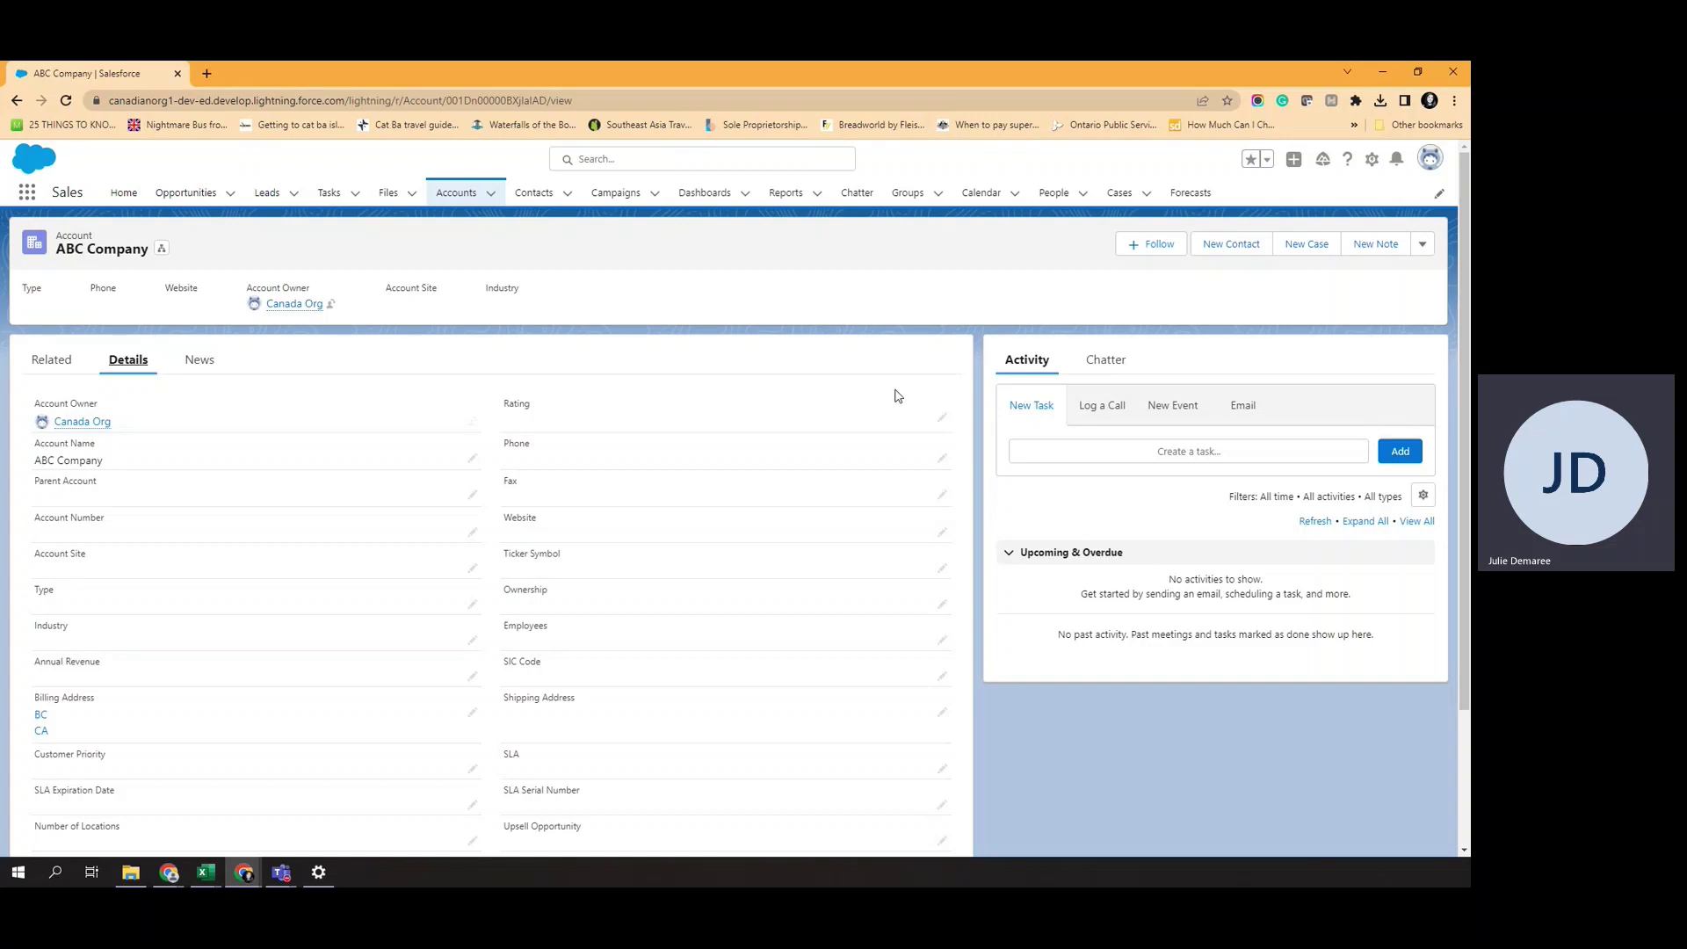
Check the ABC Company account's billing state value BC in edit mode, then cancel without saving.
scroll(682, 486, down, 3)
click(473, 560)
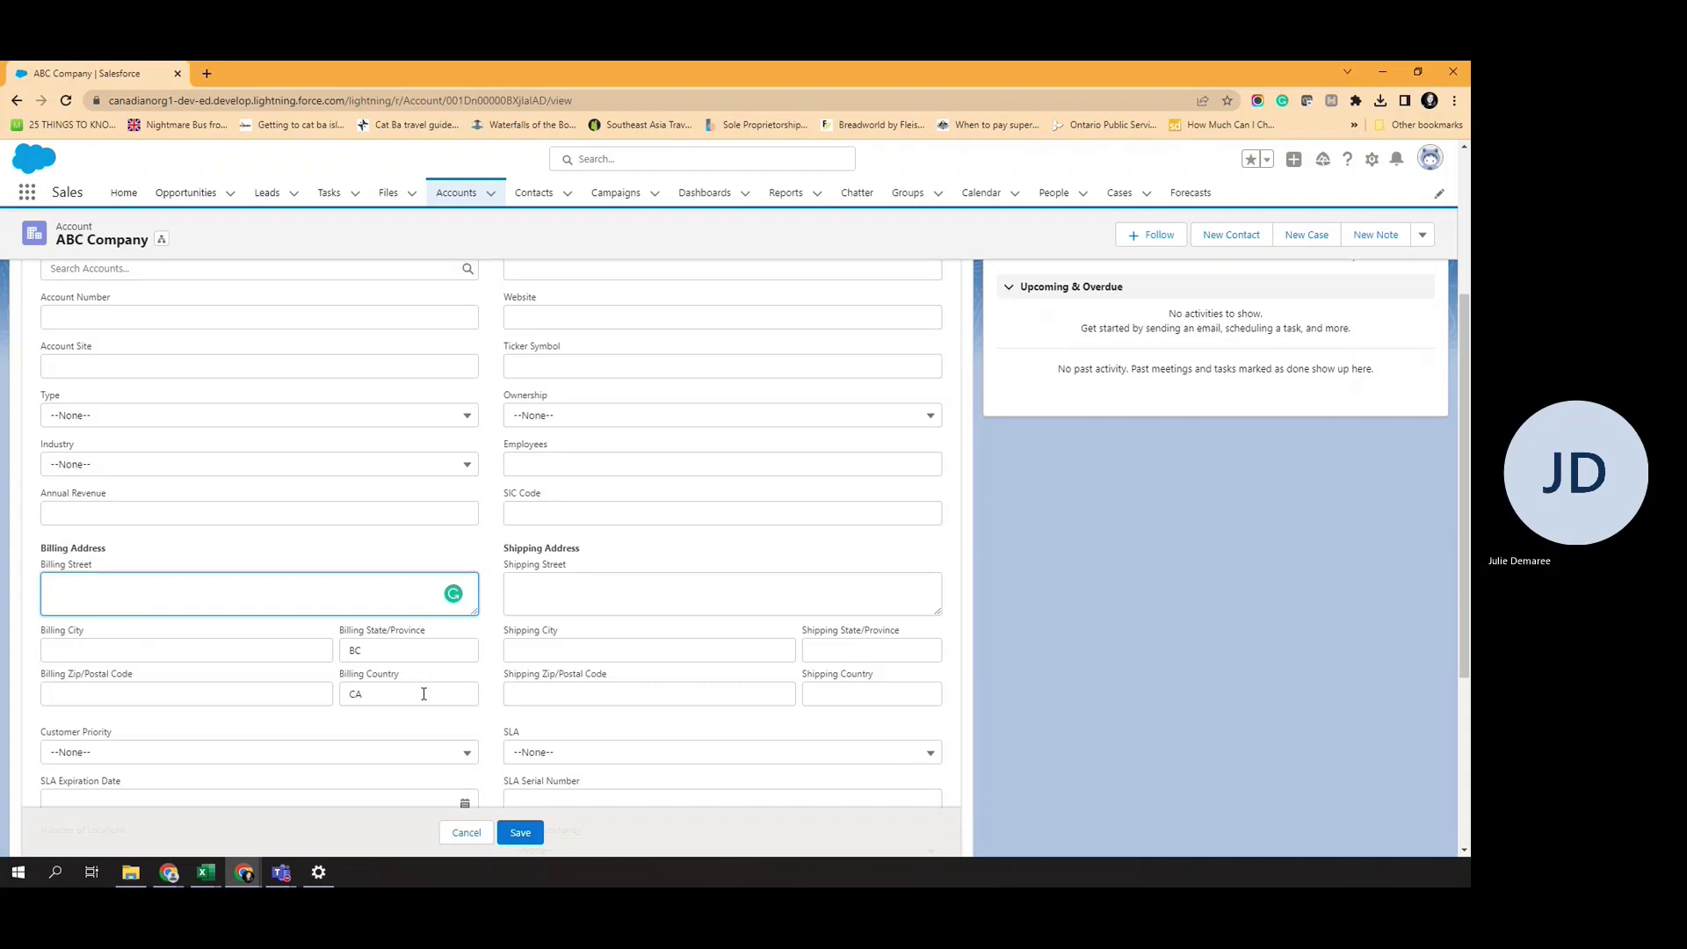
click(394, 654)
scroll(394, 654, down, 1)
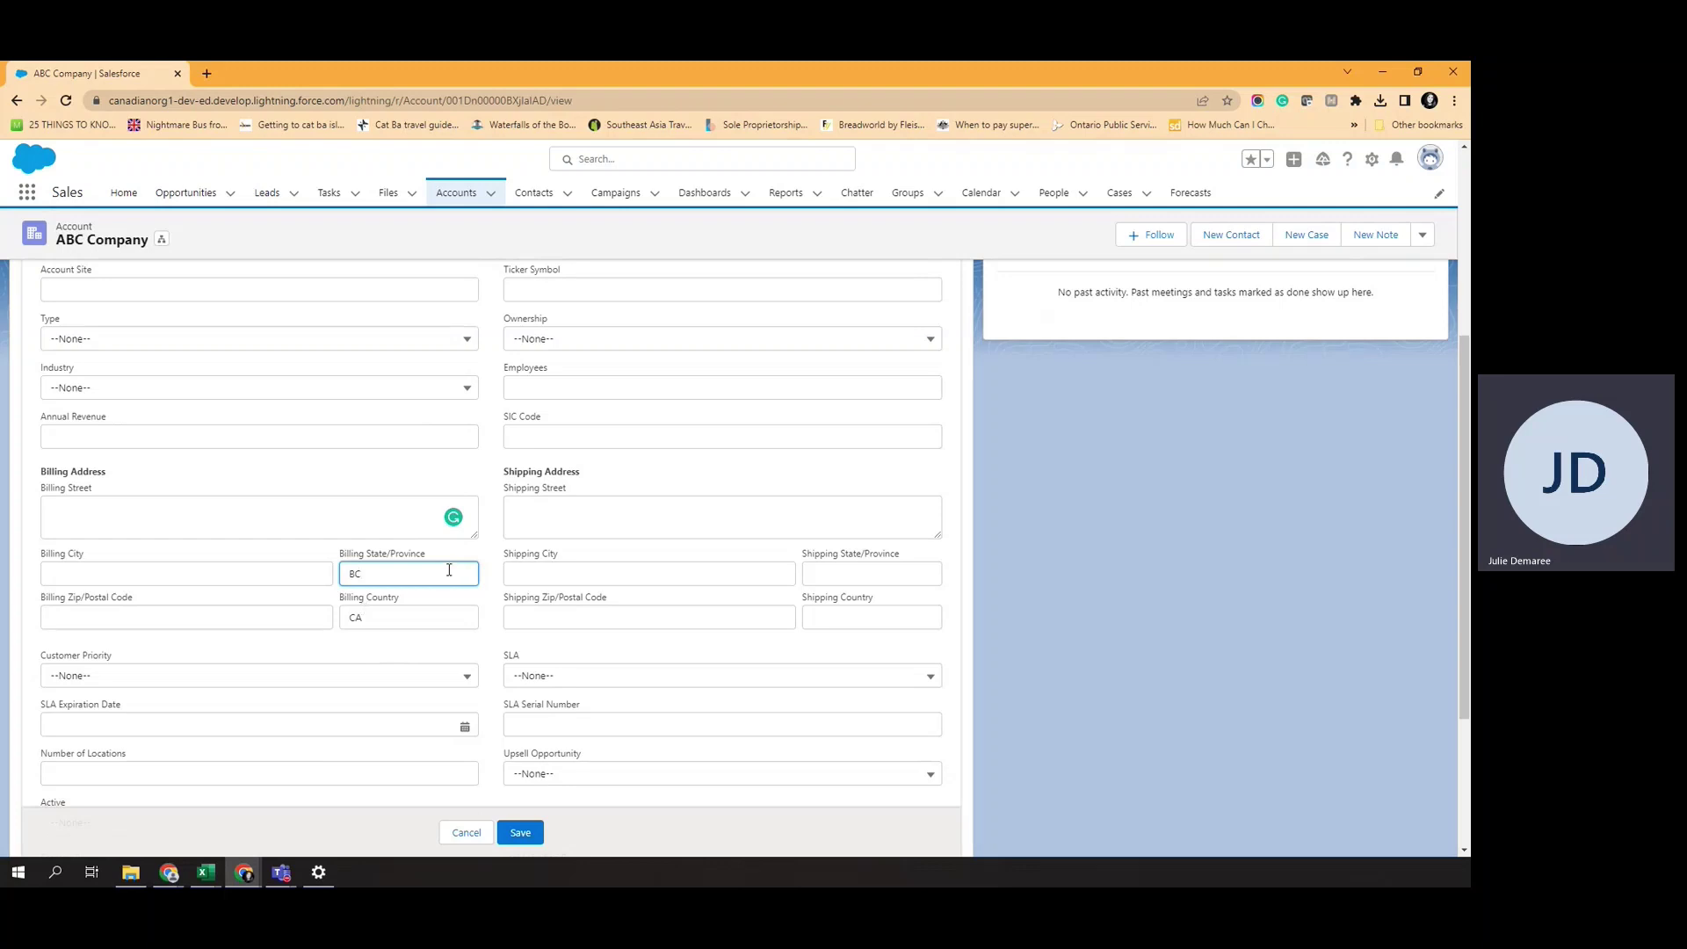
click(467, 836)
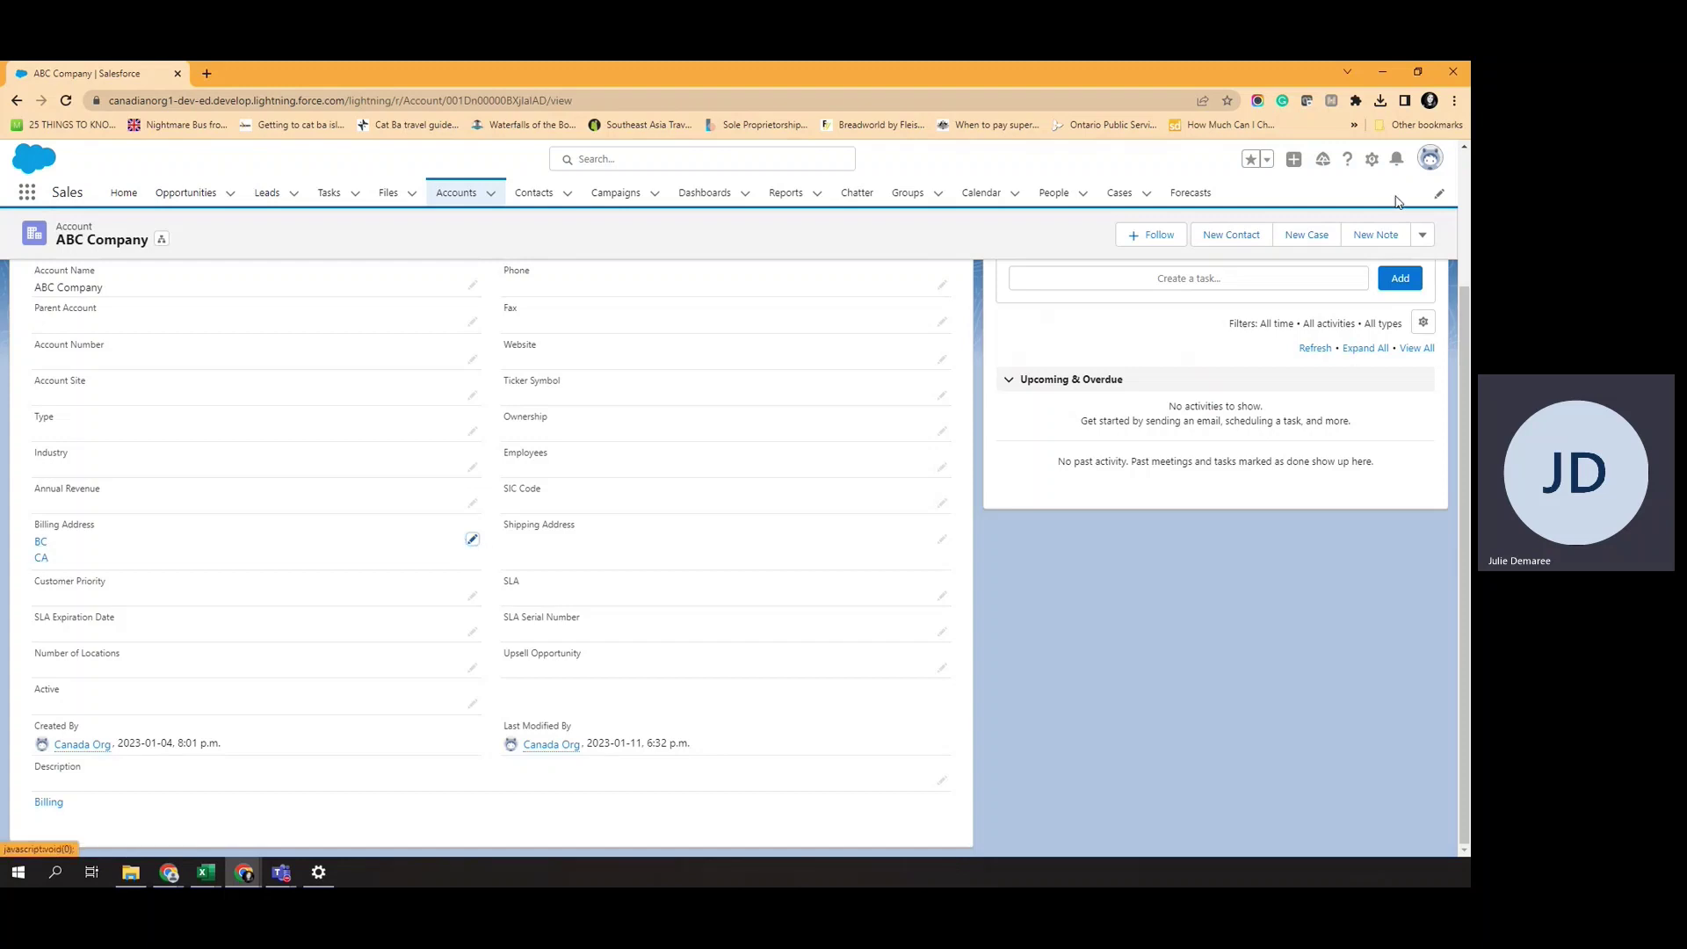
Go to Setup > Data > State and Country/Territory Picklists in a new tab.
click(1372, 159)
click(1345, 209)
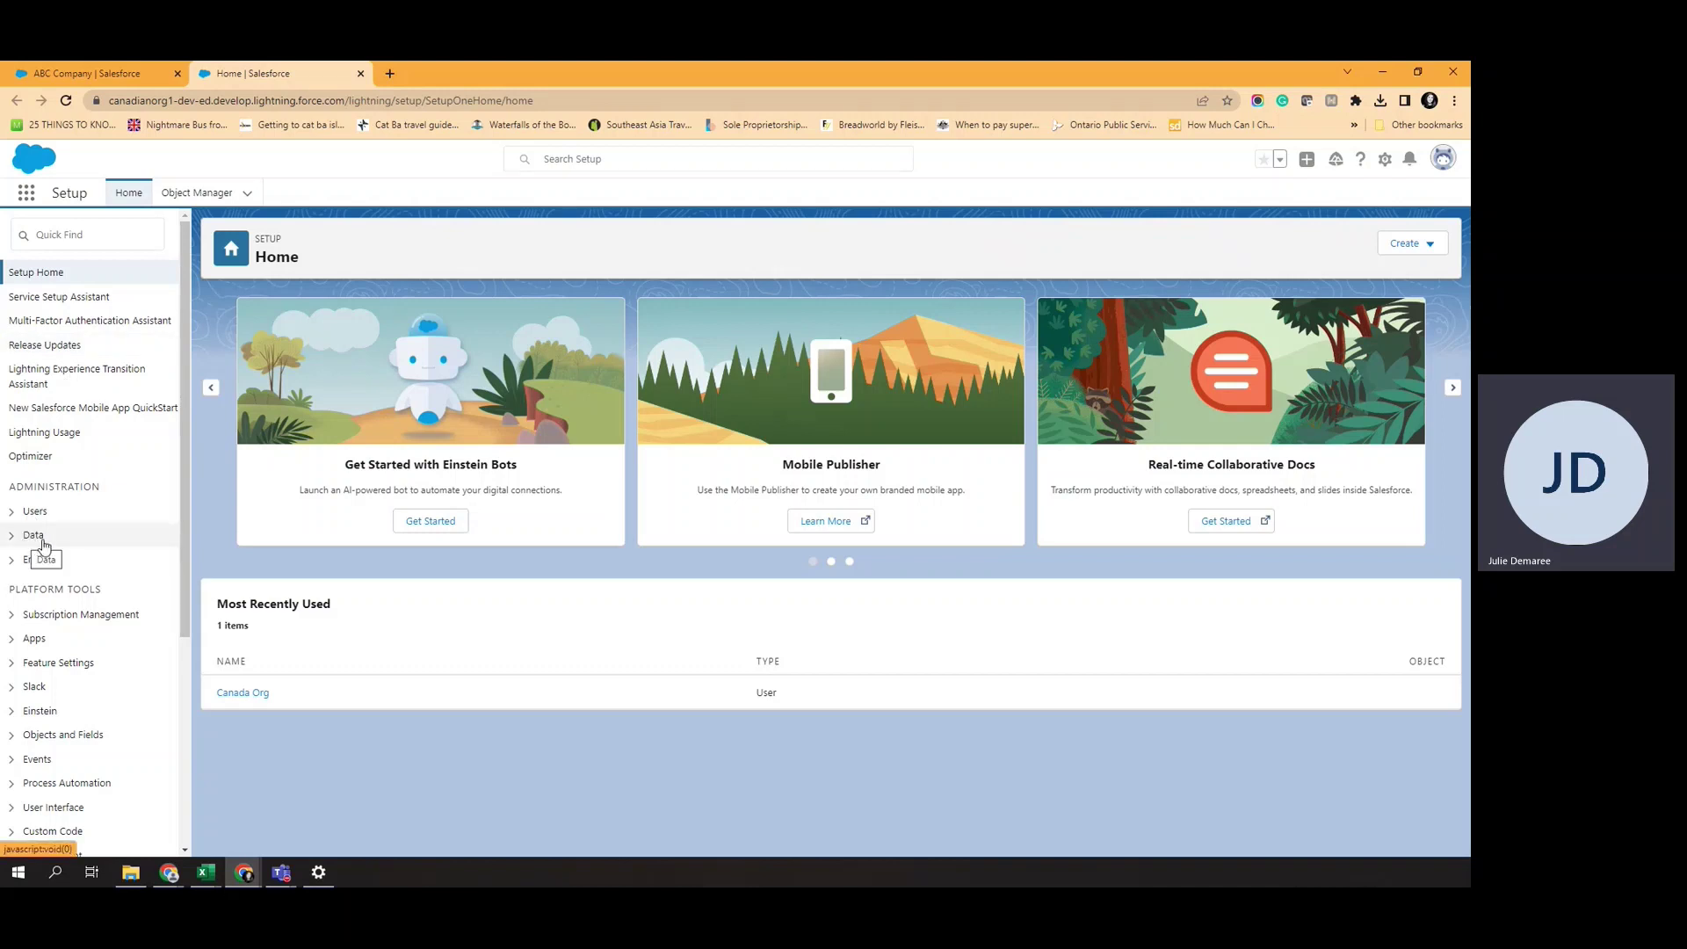
click(42, 537)
scroll(84, 538, down, 3)
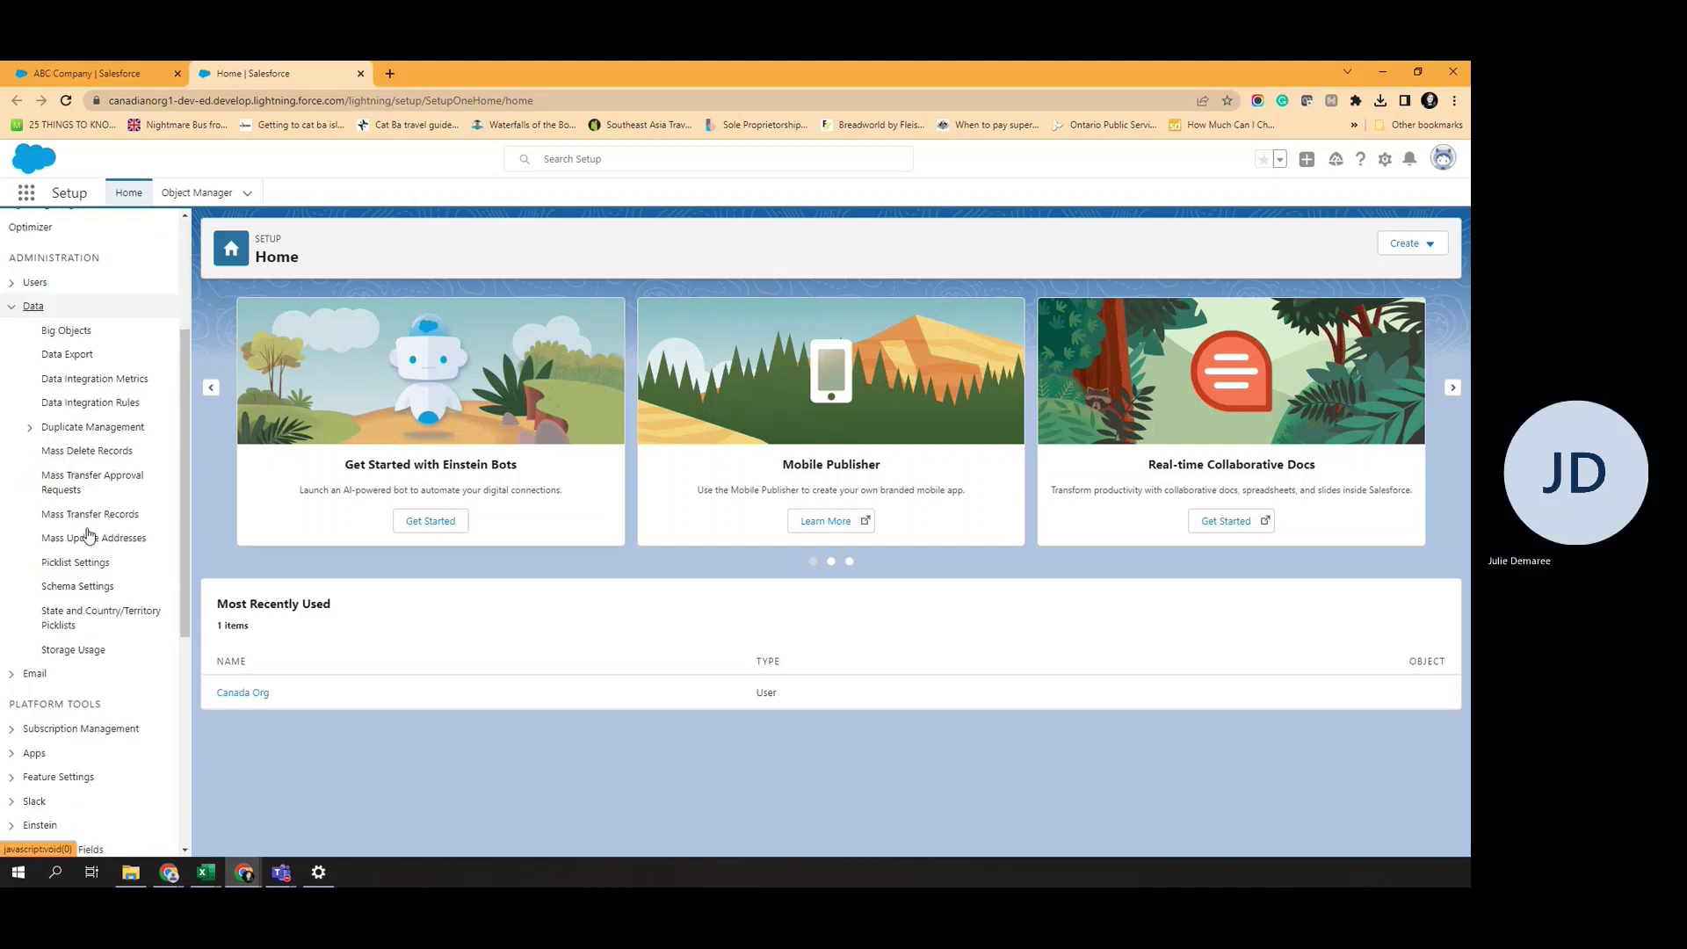
click(104, 619)
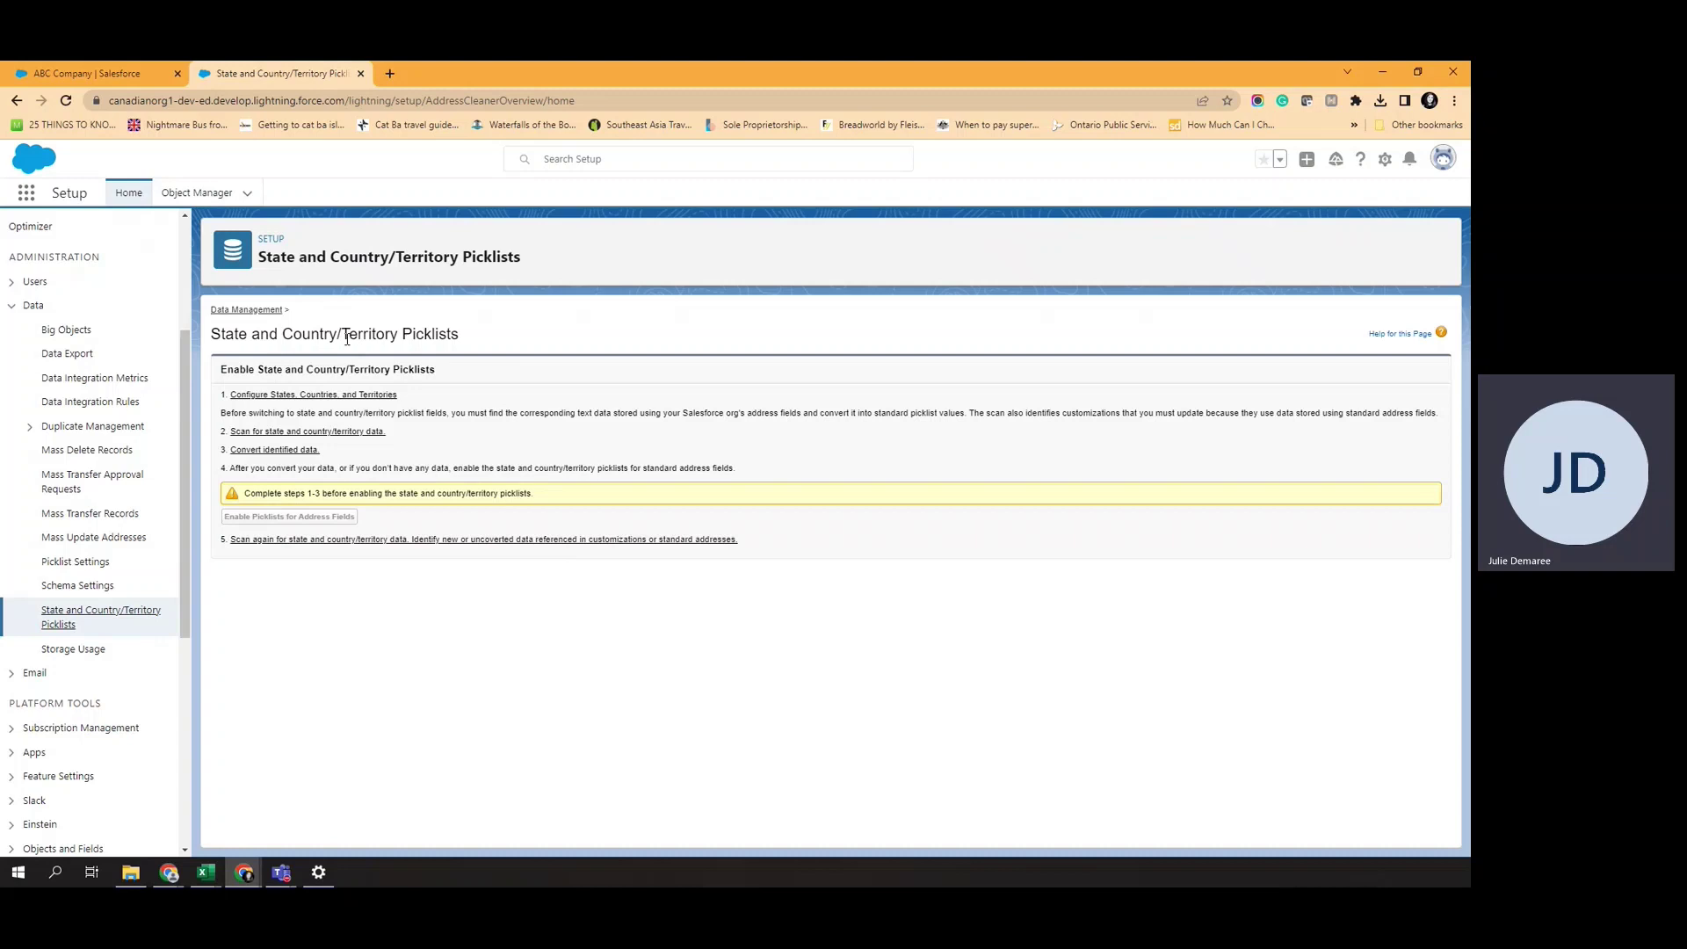
Deactivate all countries, then make Canada active and visible.
click(304, 397)
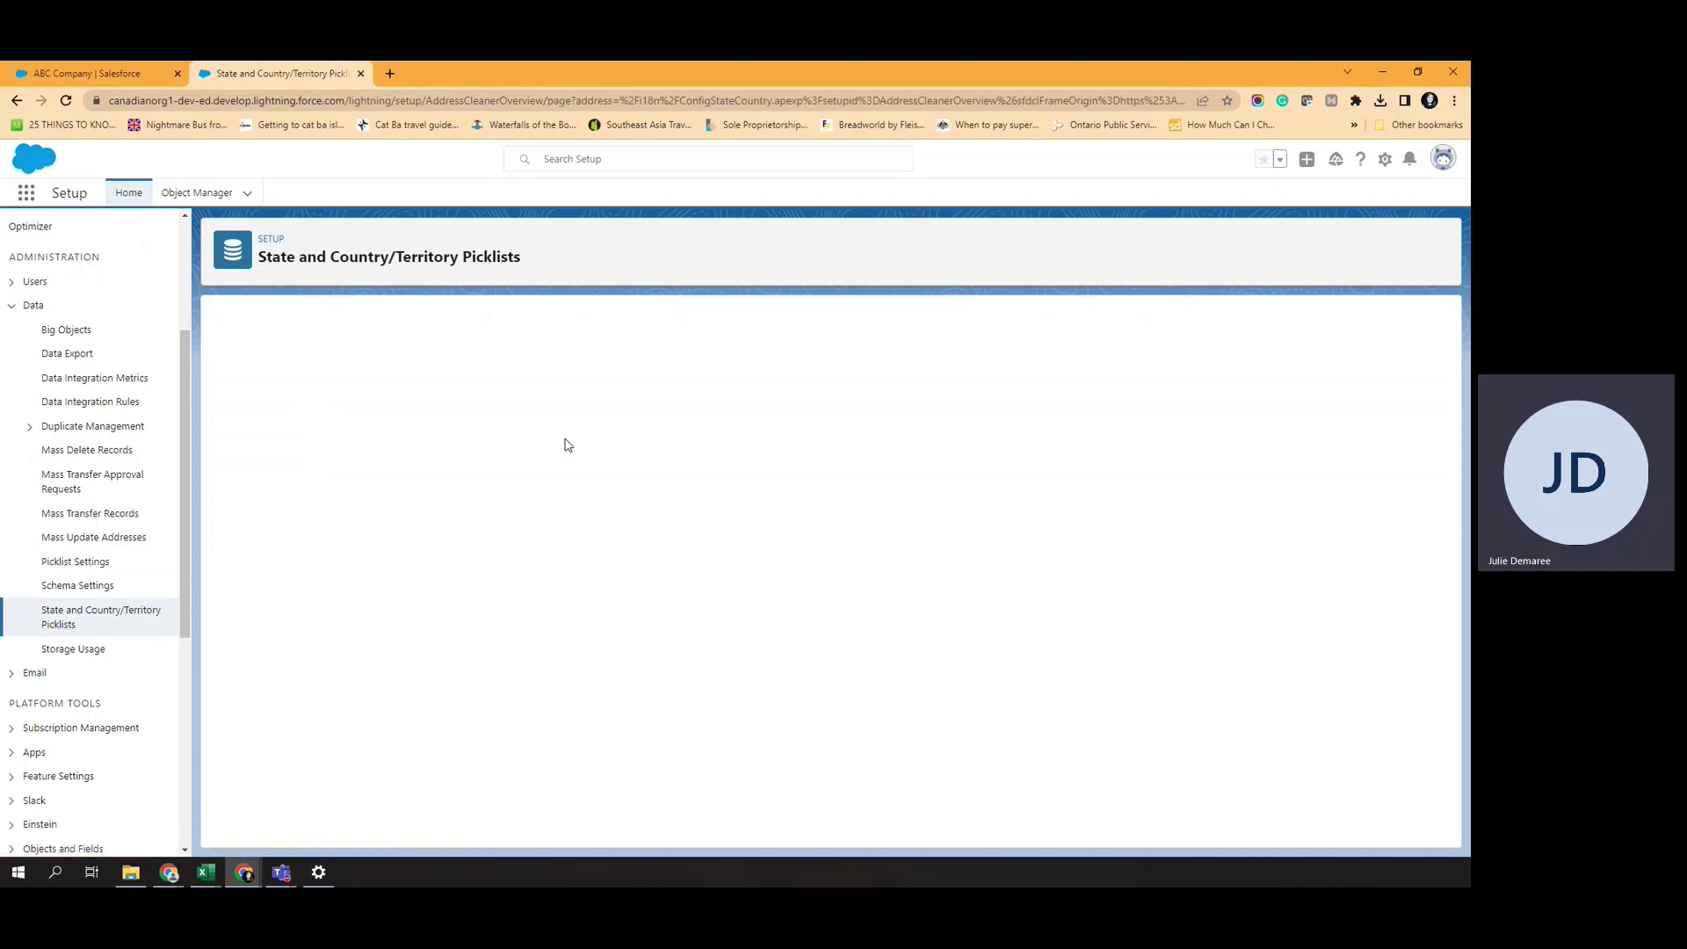
scroll(528, 474, down, 1)
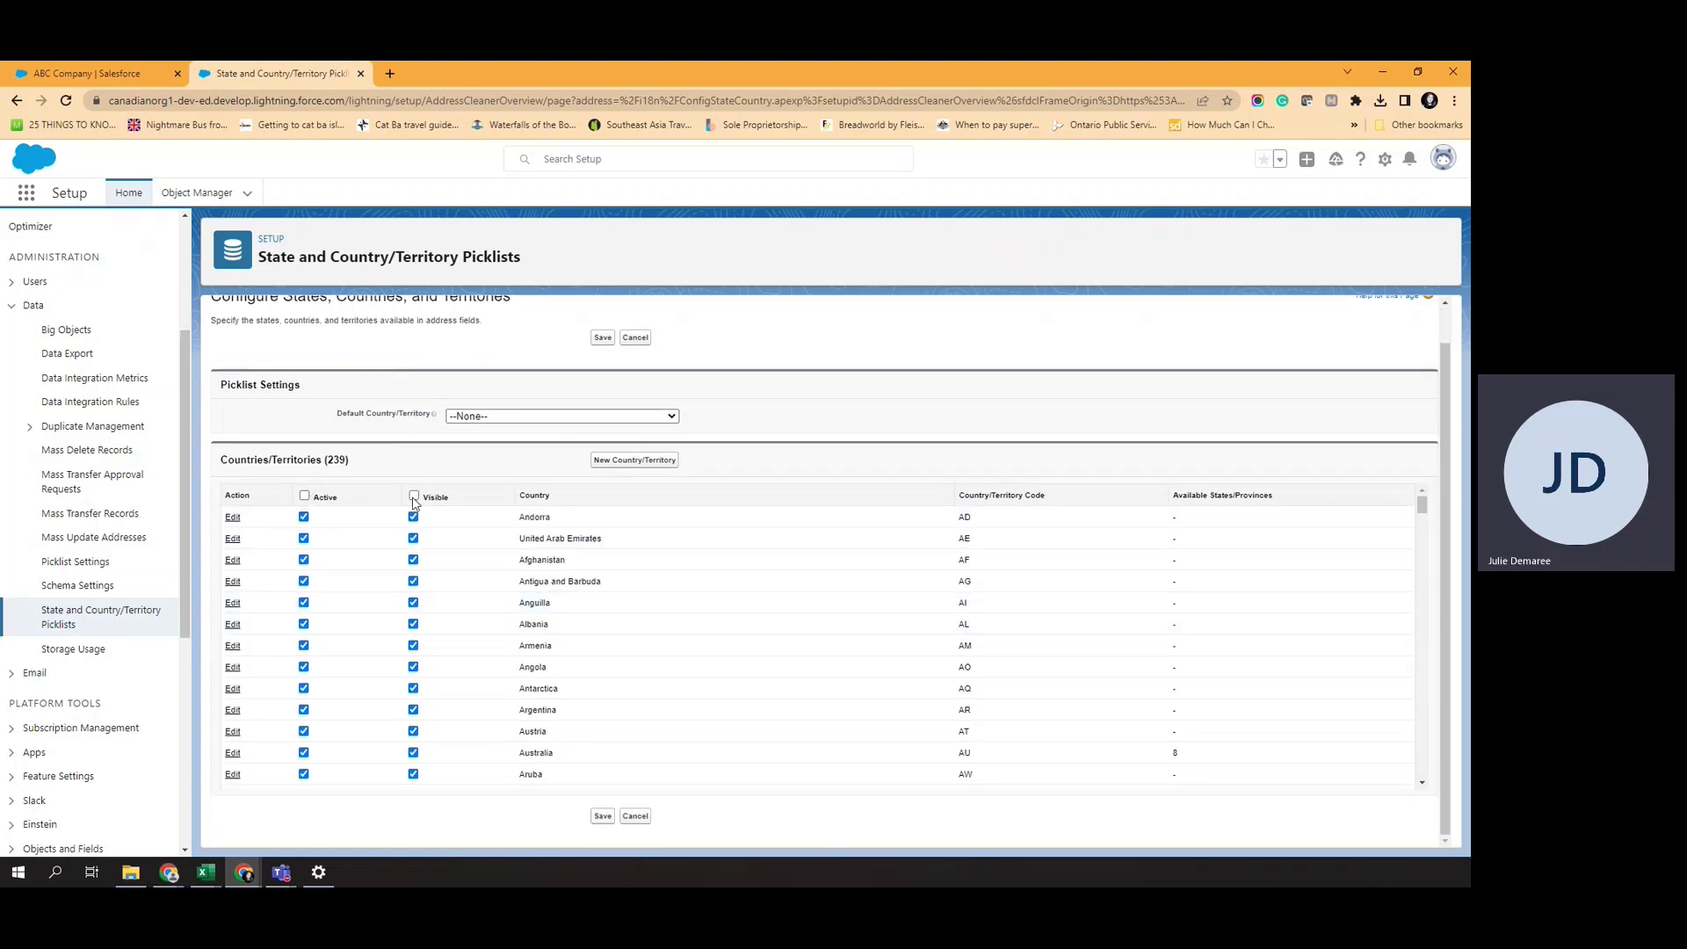
click(305, 496)
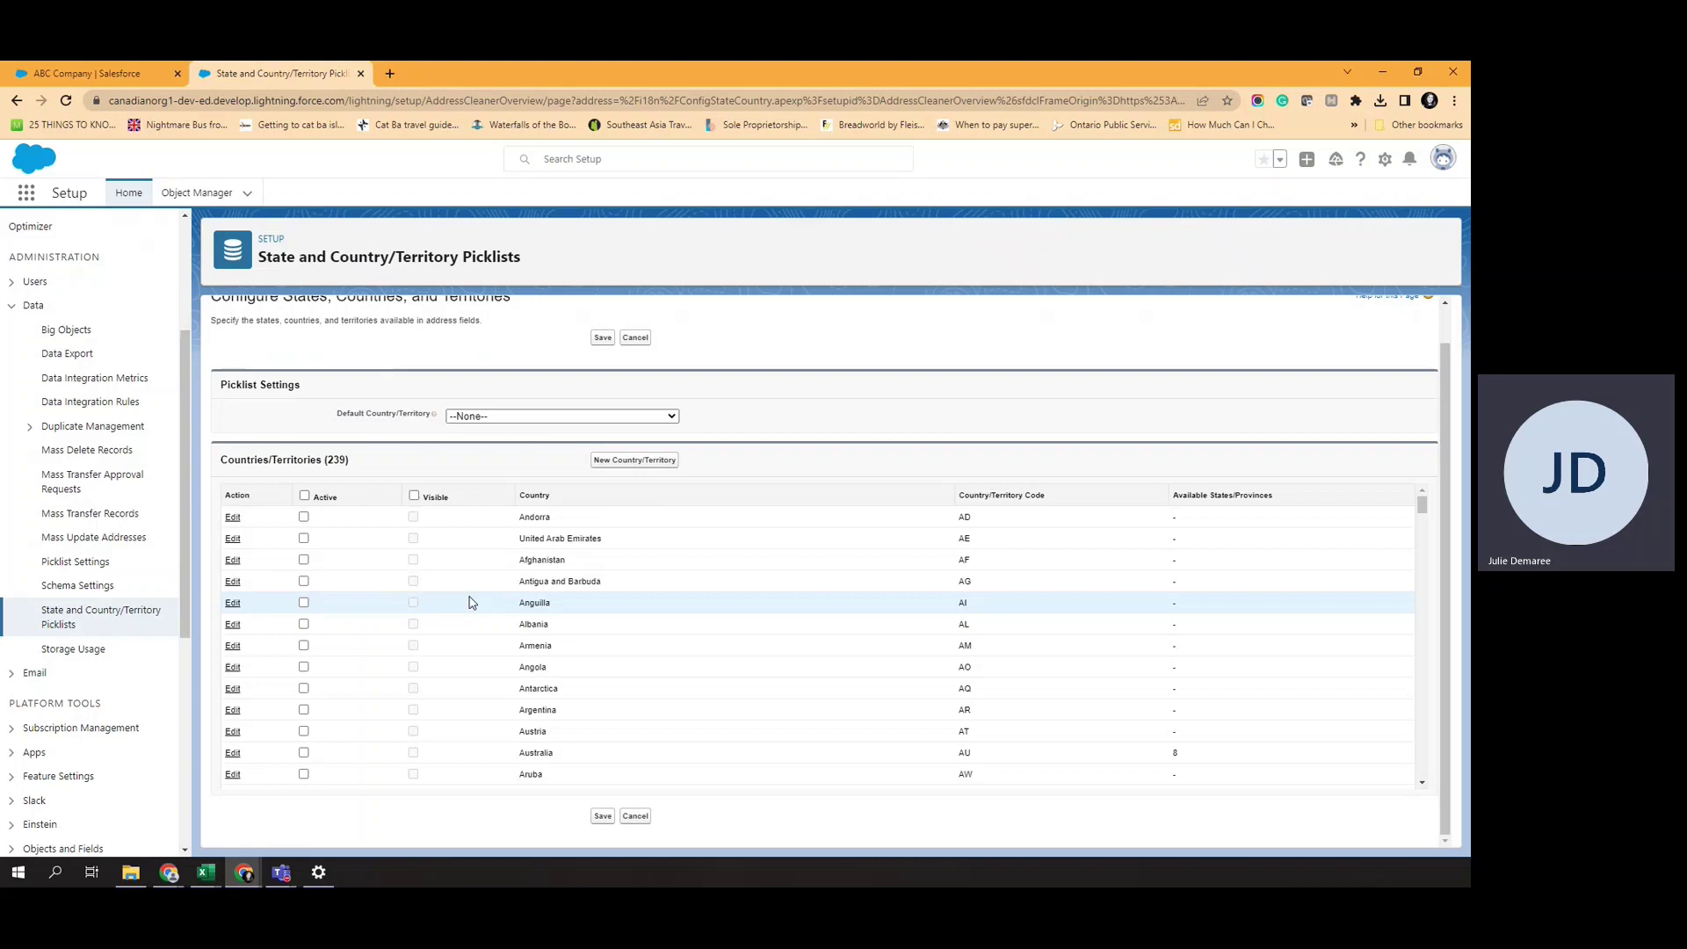
scroll(475, 605, down, 3)
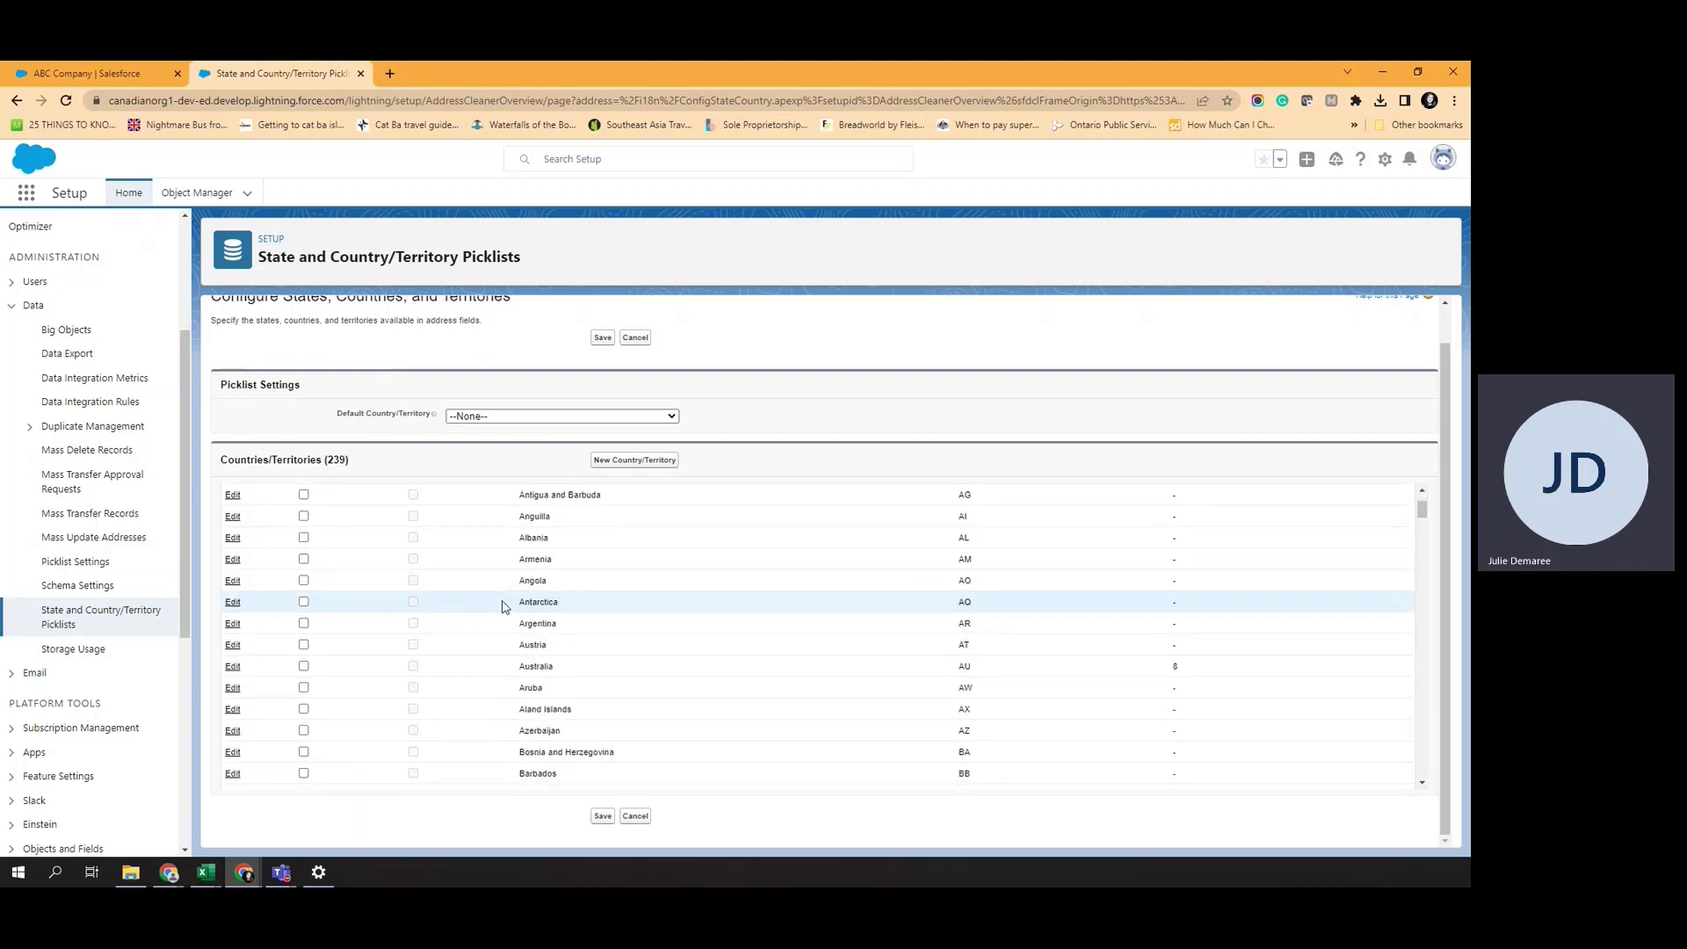
scroll(505, 609, down, 2)
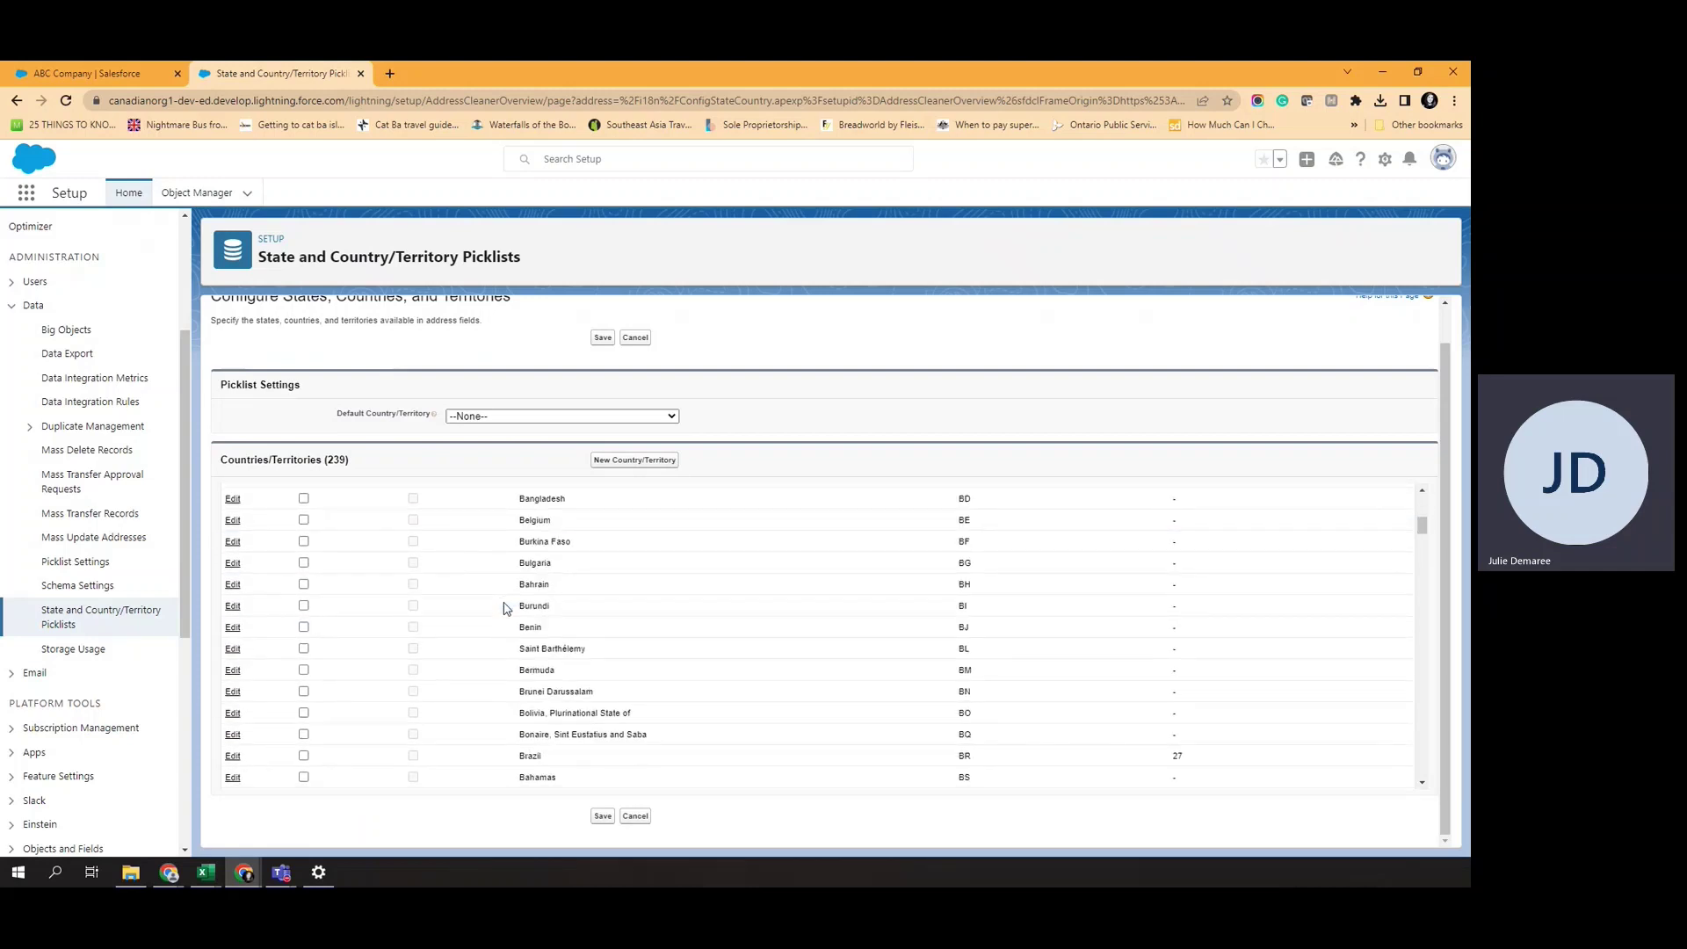
scroll(492, 611, down, 4)
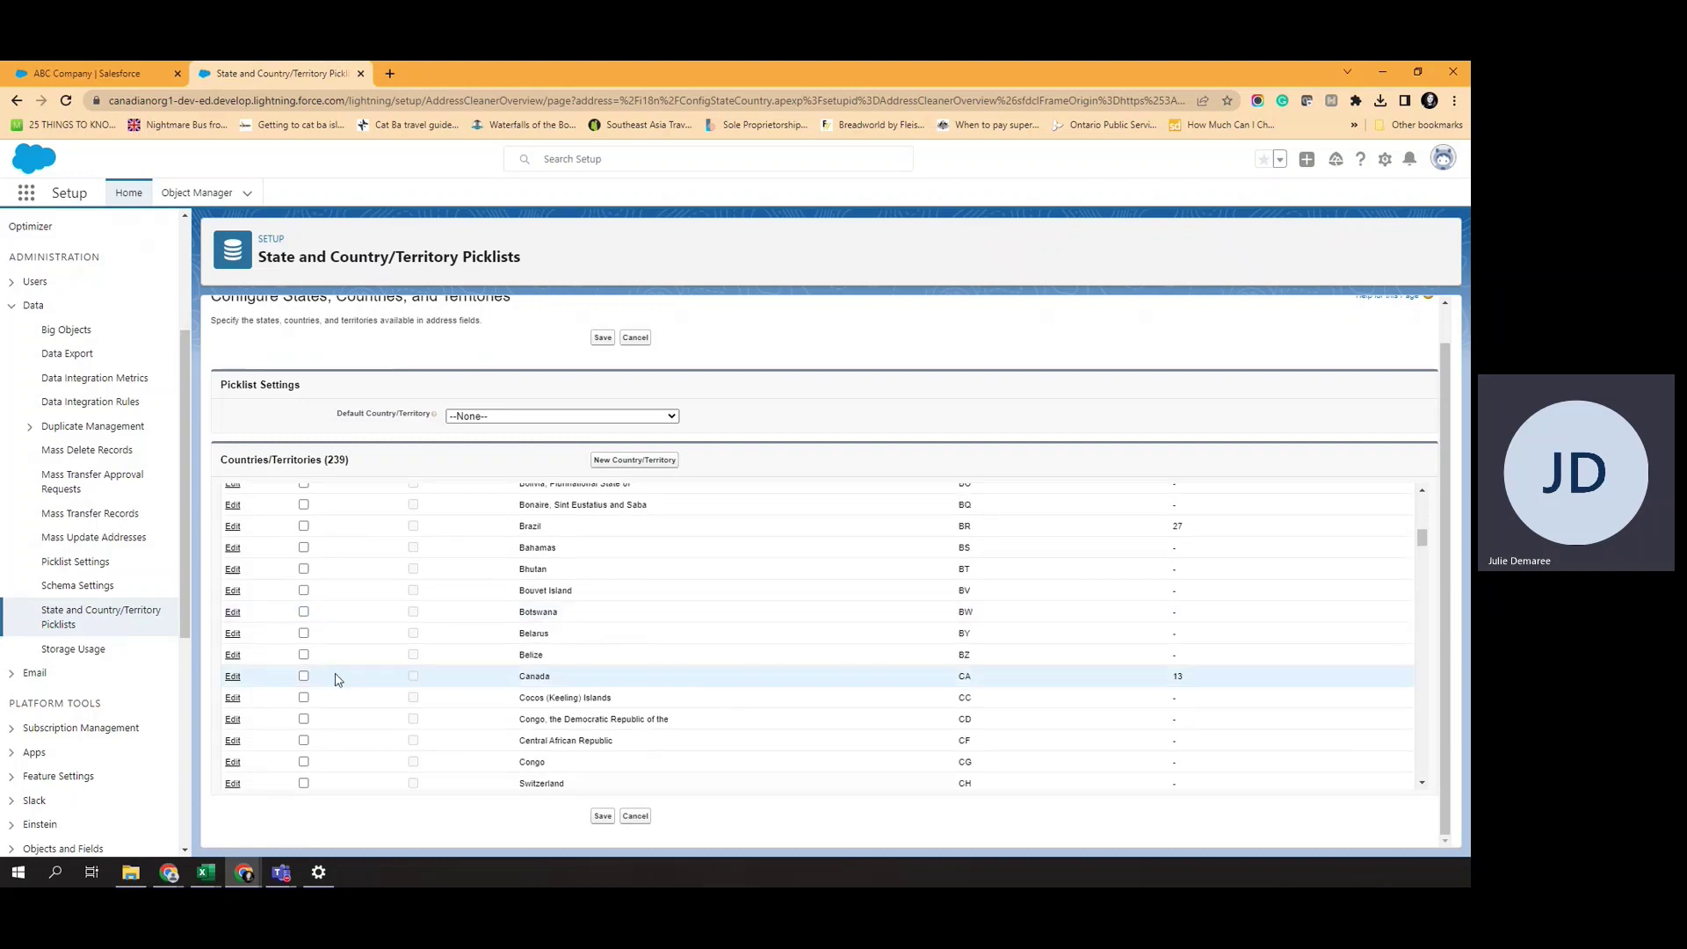
click(303, 676)
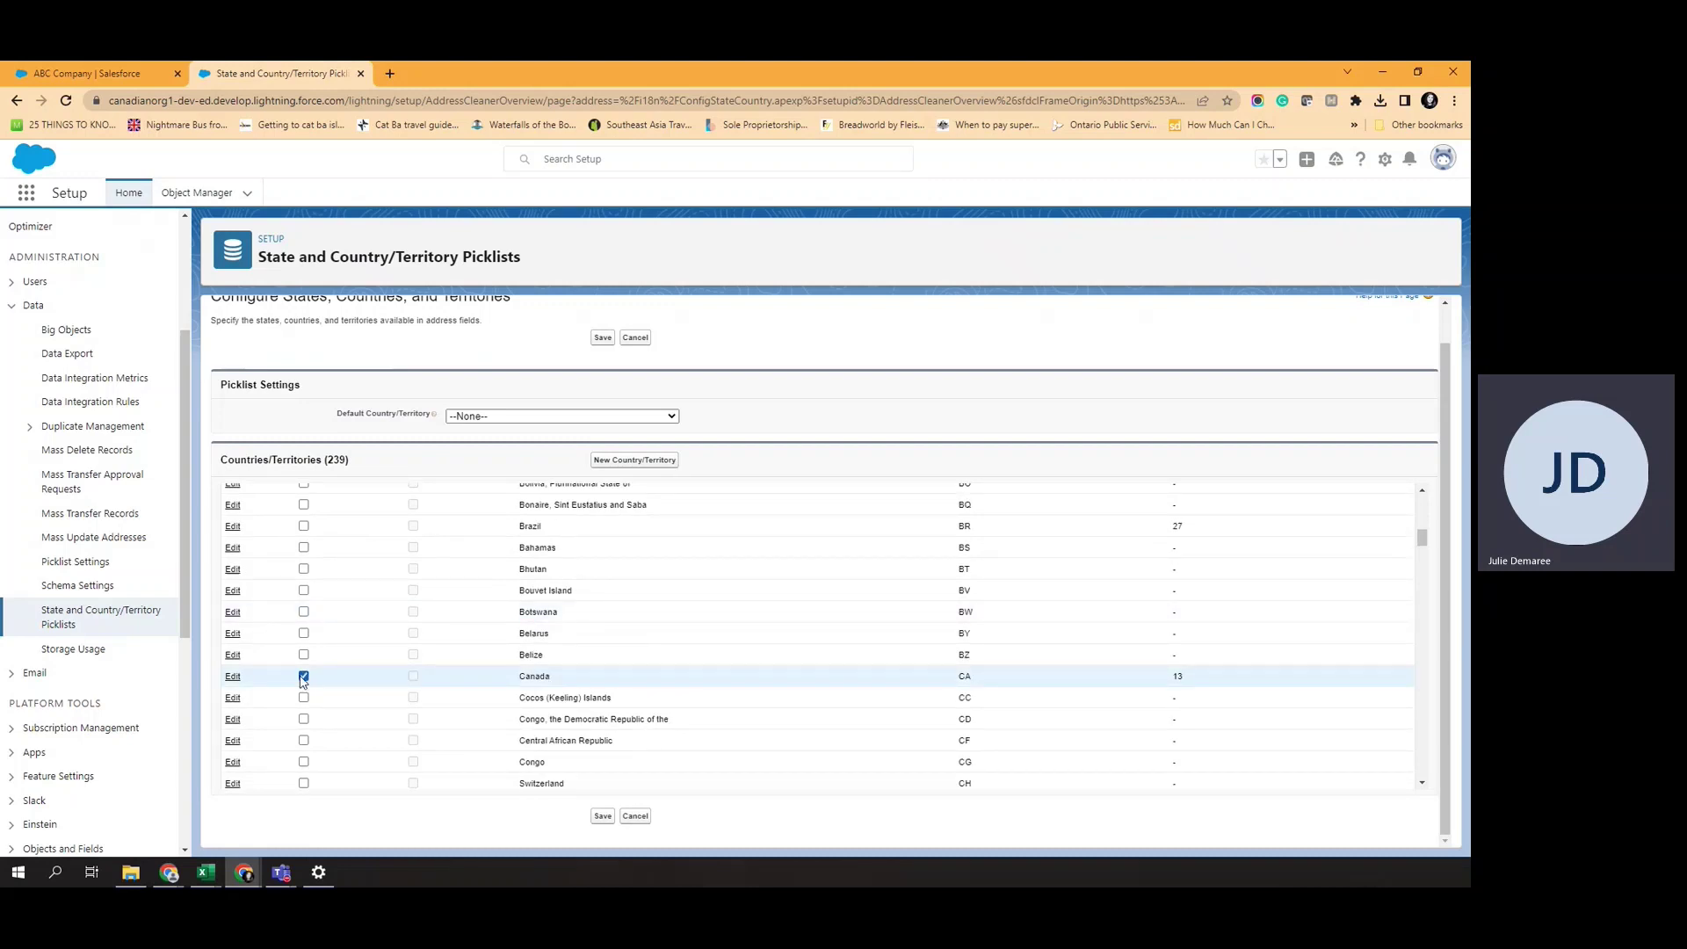
click(415, 679)
Make the United States active and visible.
scroll(417, 677, down, 2)
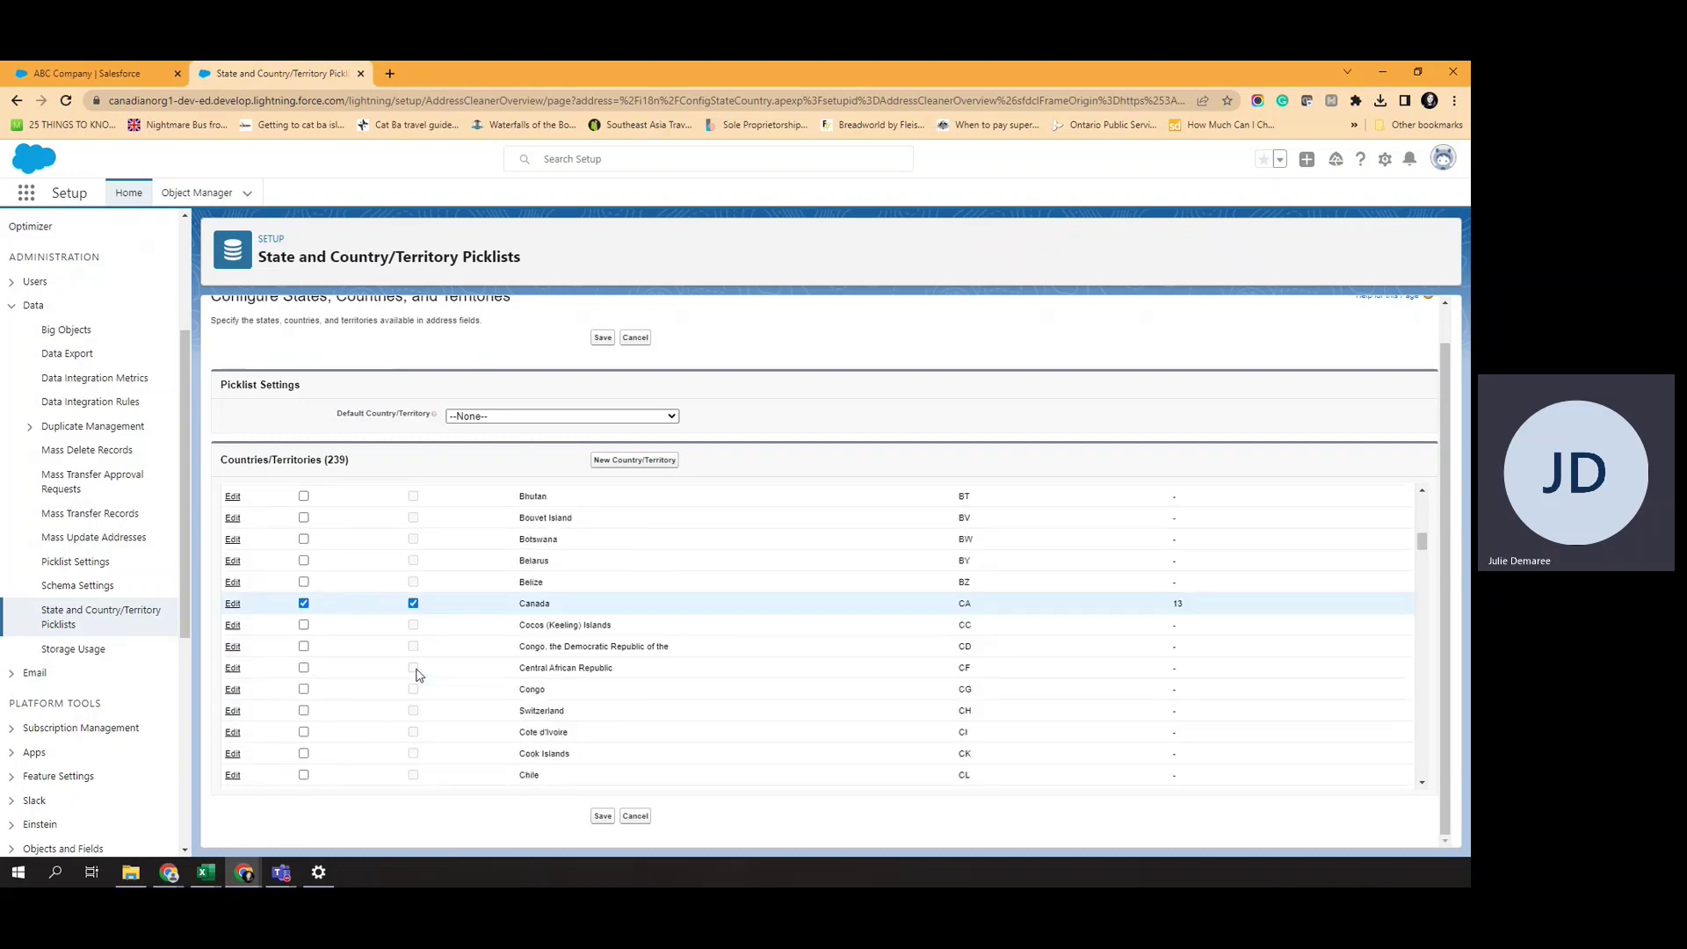
scroll(417, 670, down, 2)
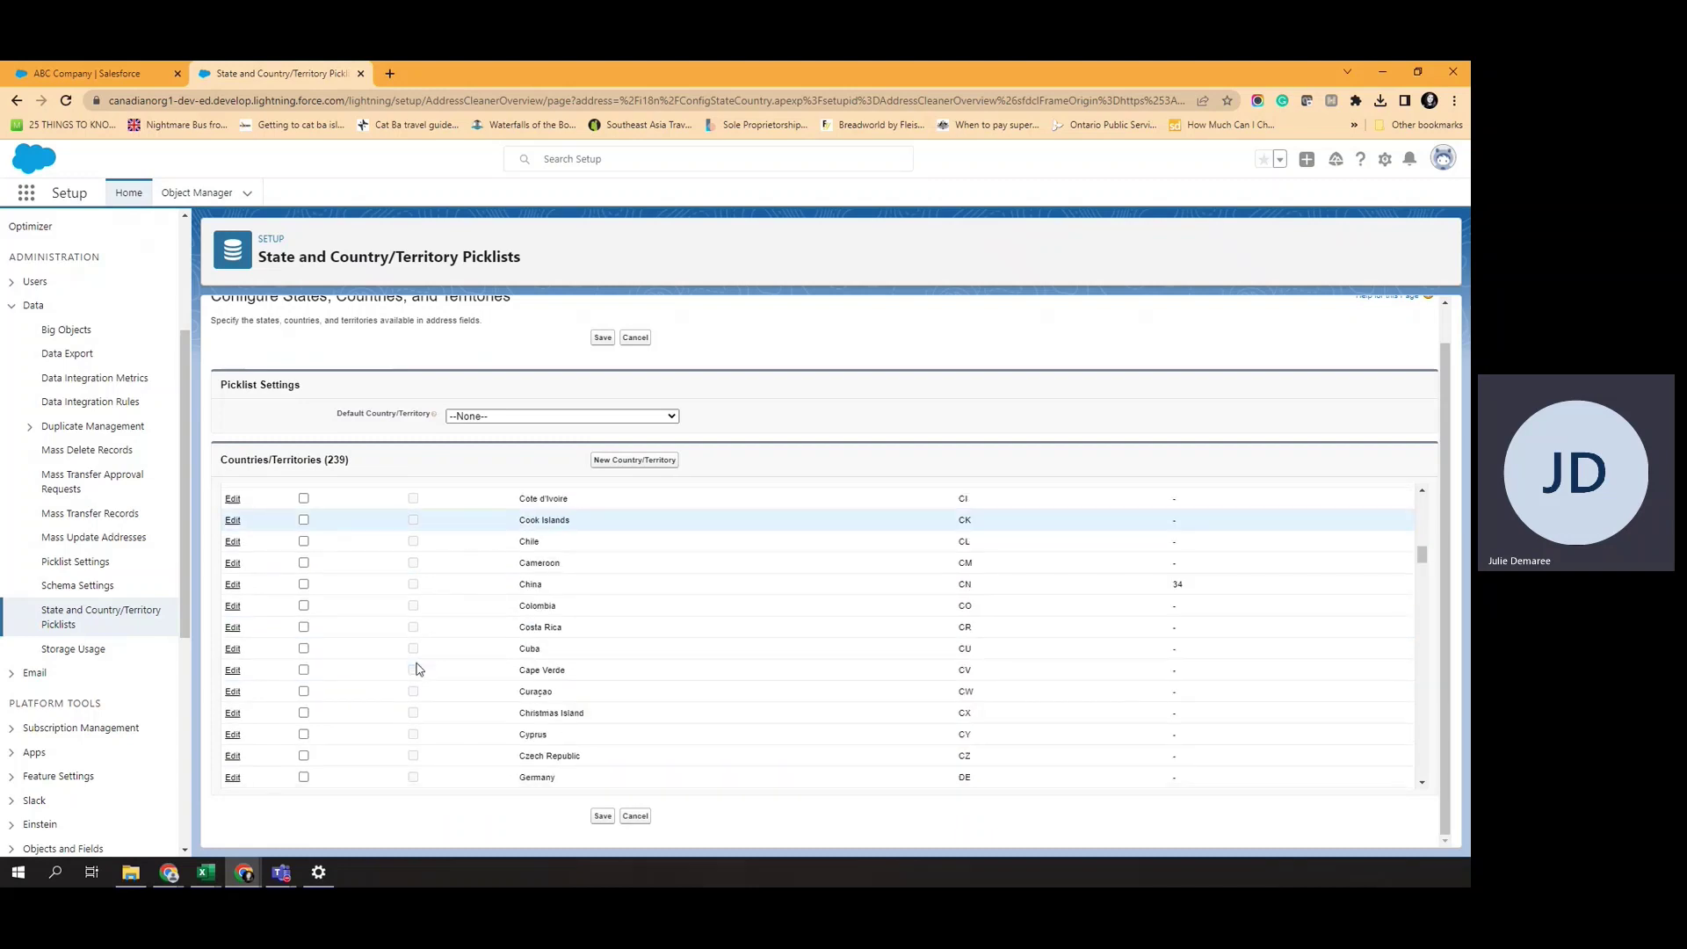
scroll(418, 668, down, 20)
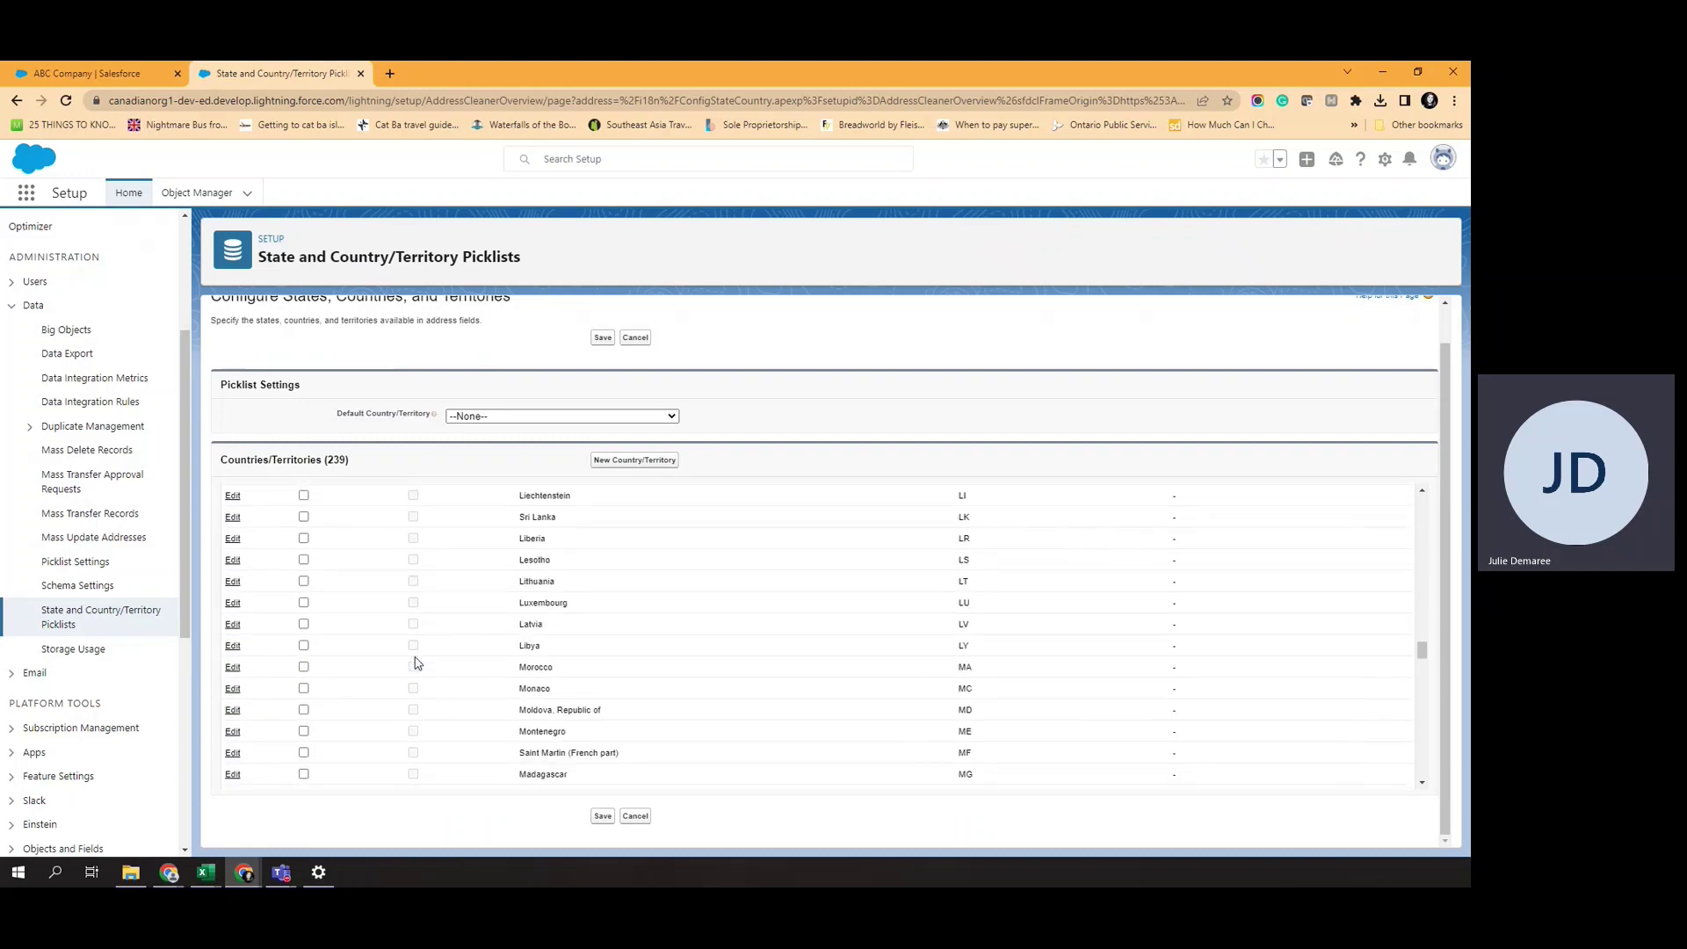
scroll(418, 661, down, 10)
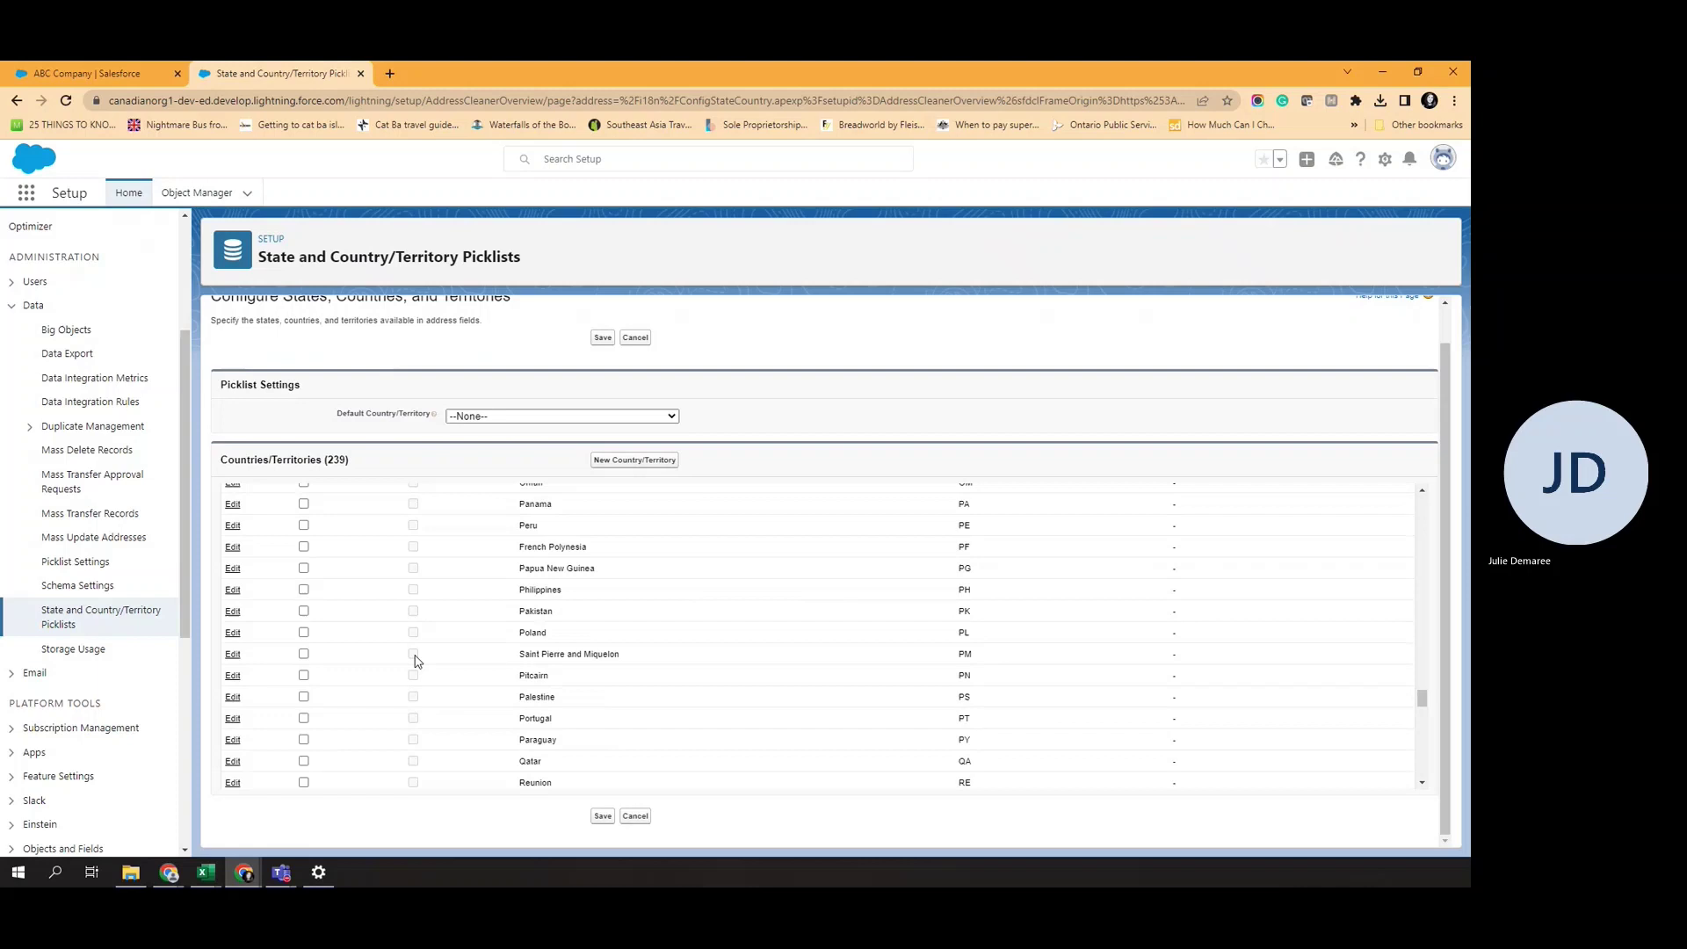
scroll(418, 661, down, 8)
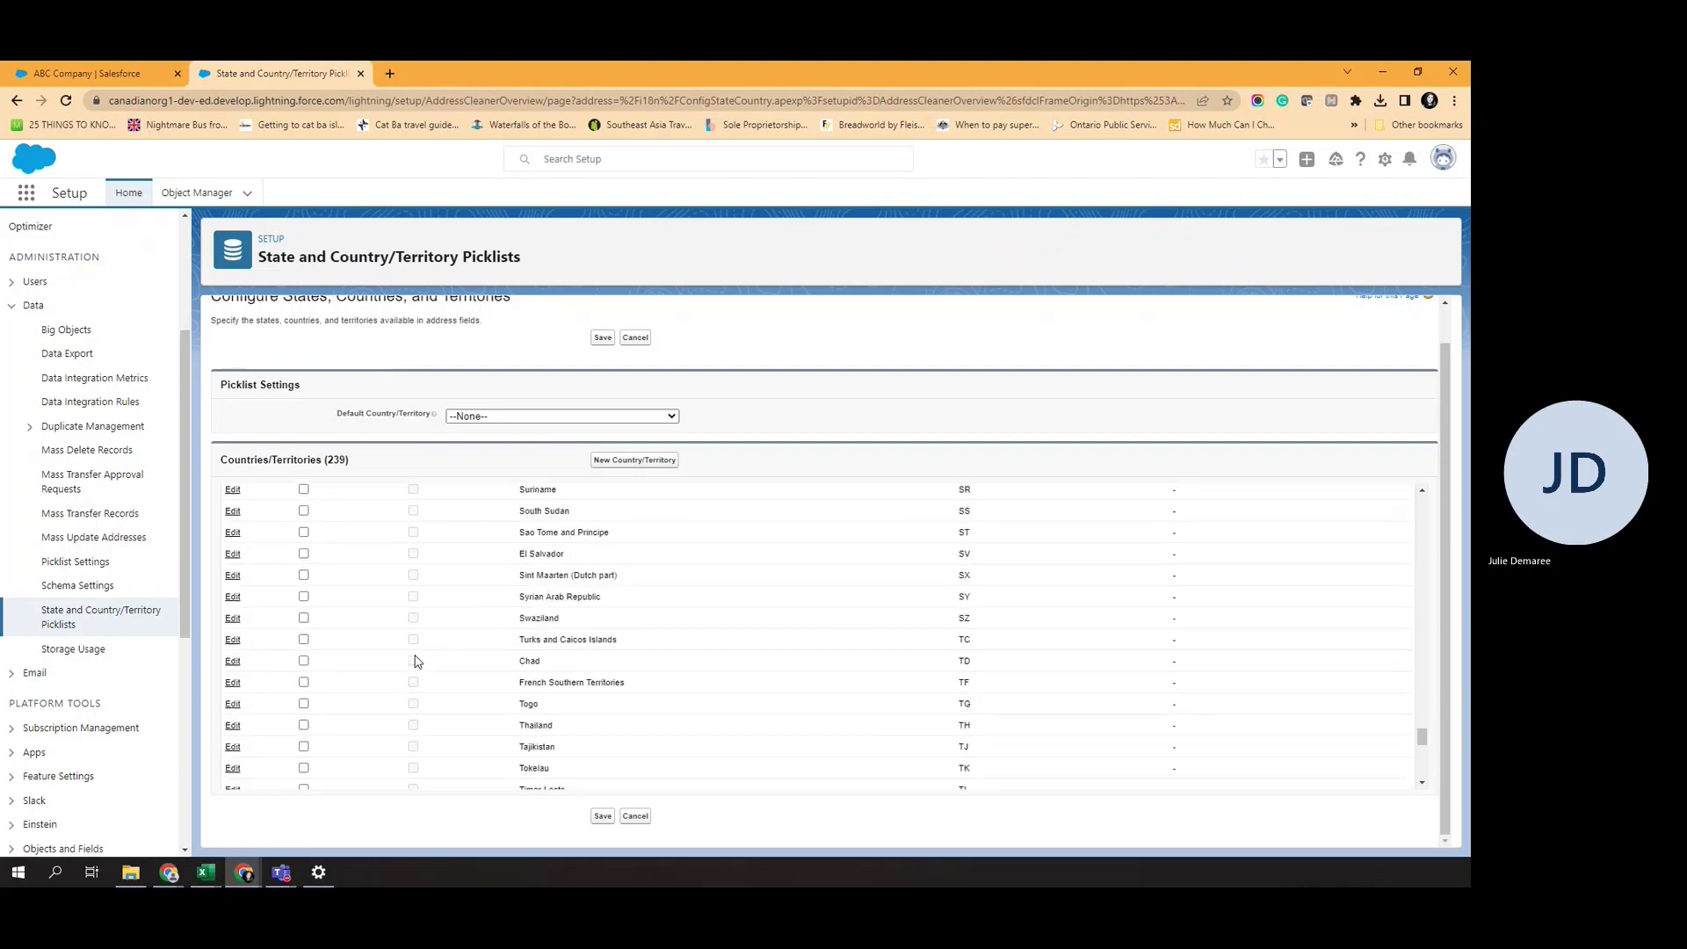
scroll(417, 662, down, 4)
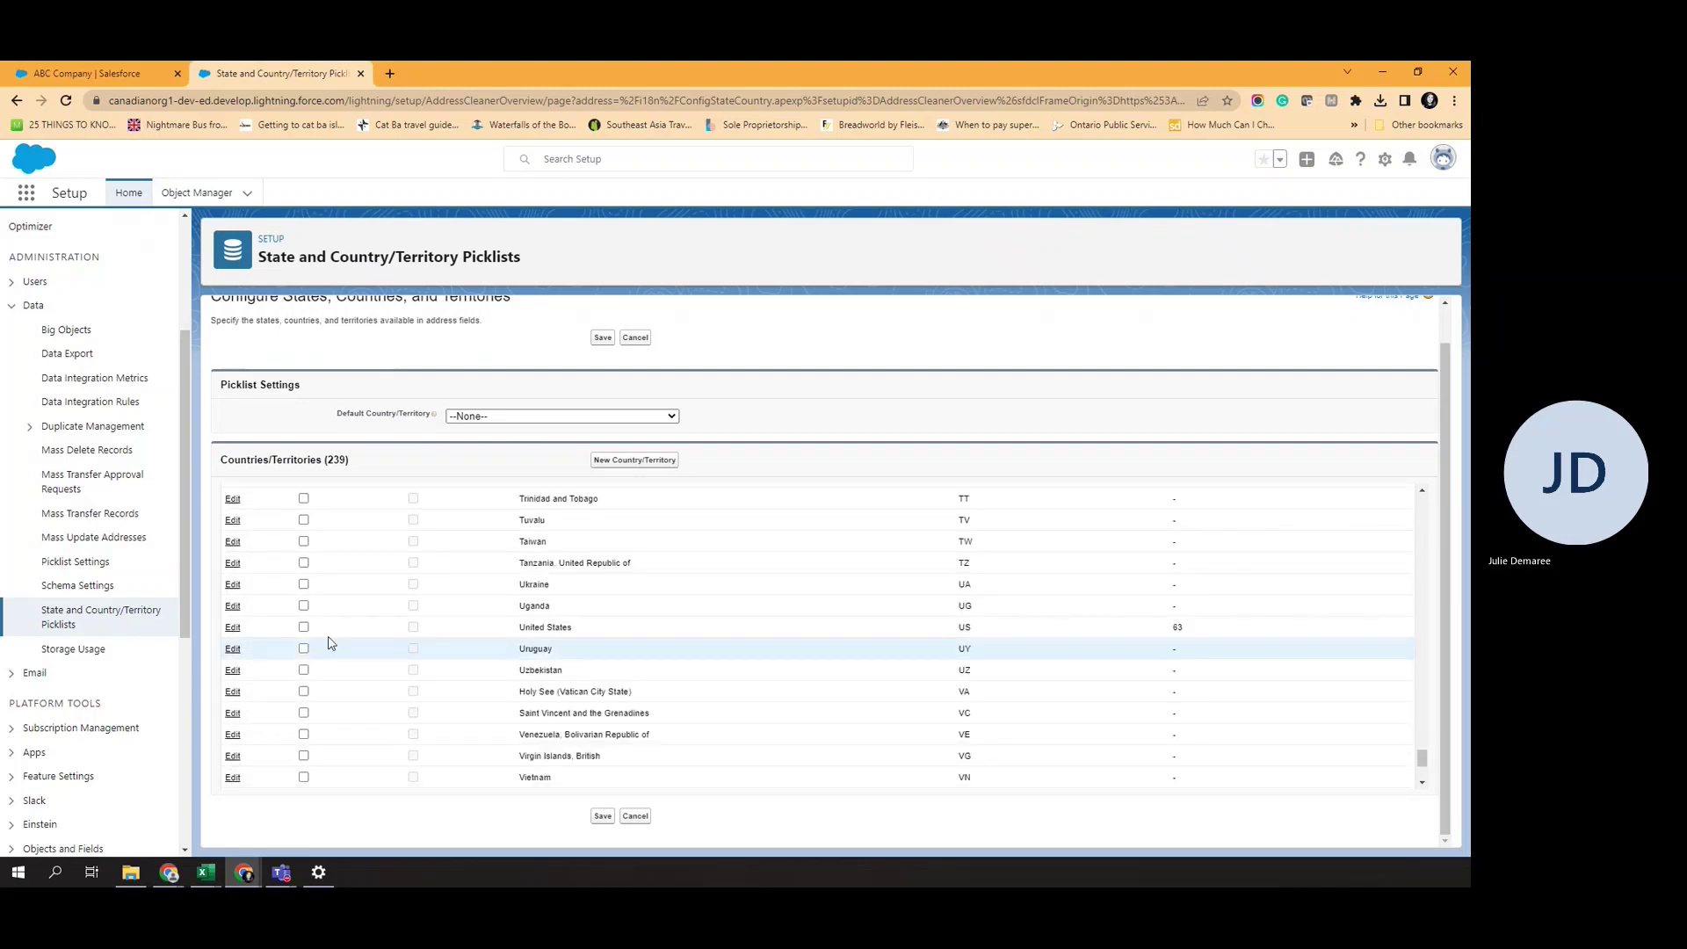
click(303, 628)
click(413, 628)
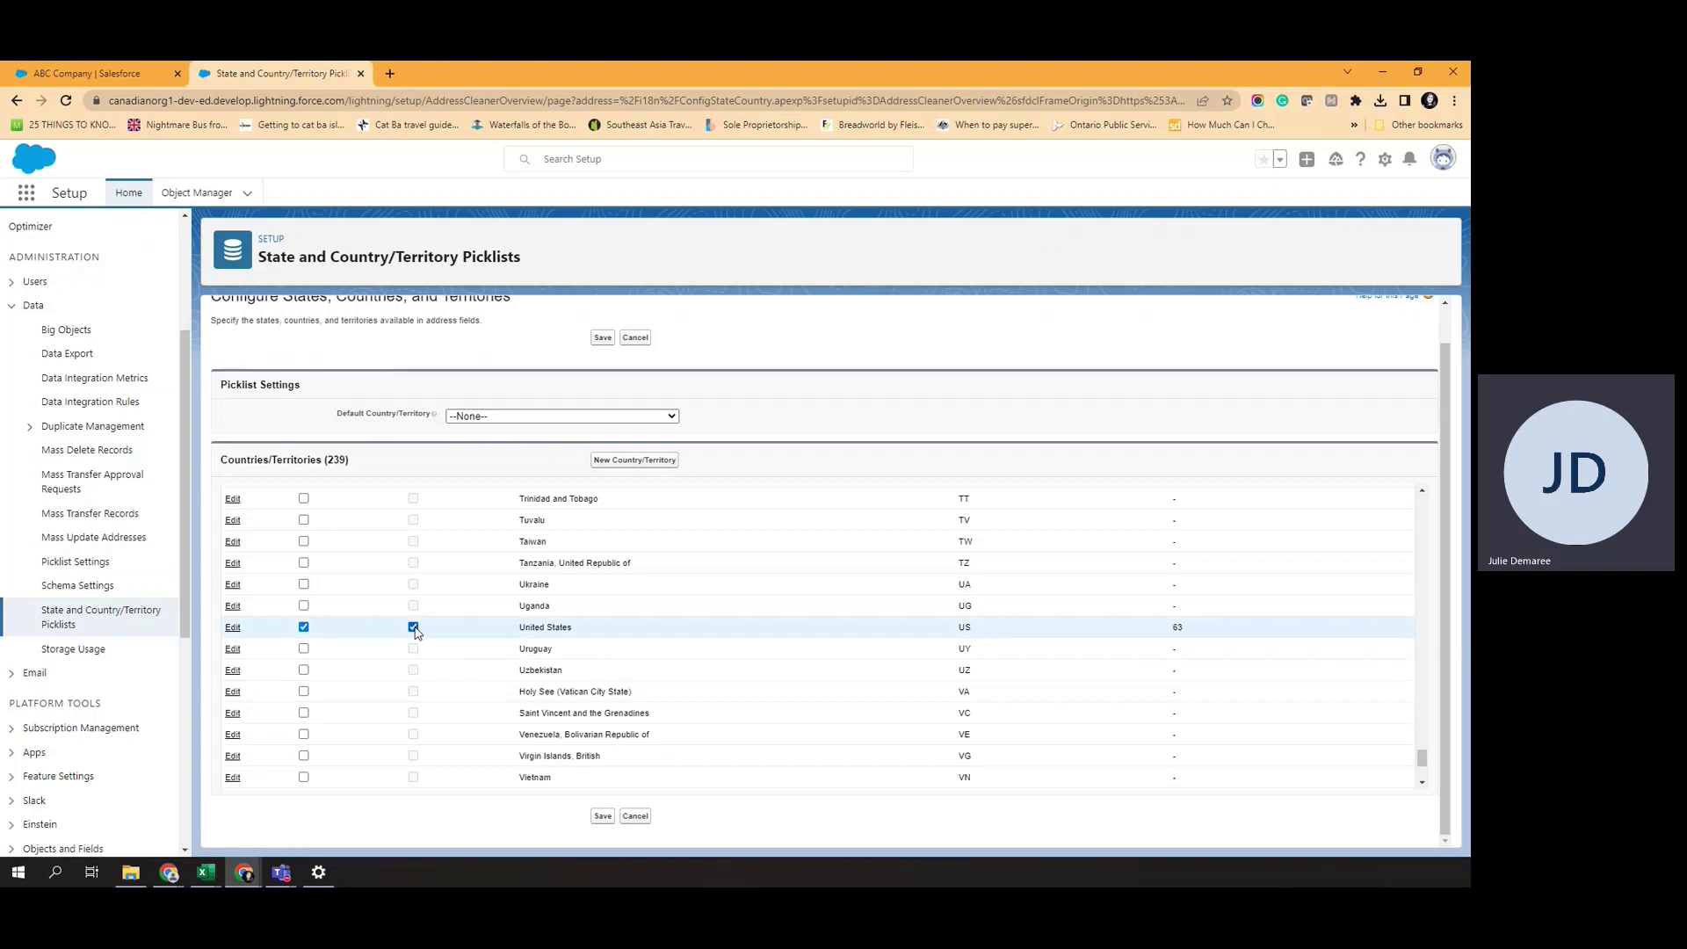
Set Canada as the default country and save the configuration.
click(490, 420)
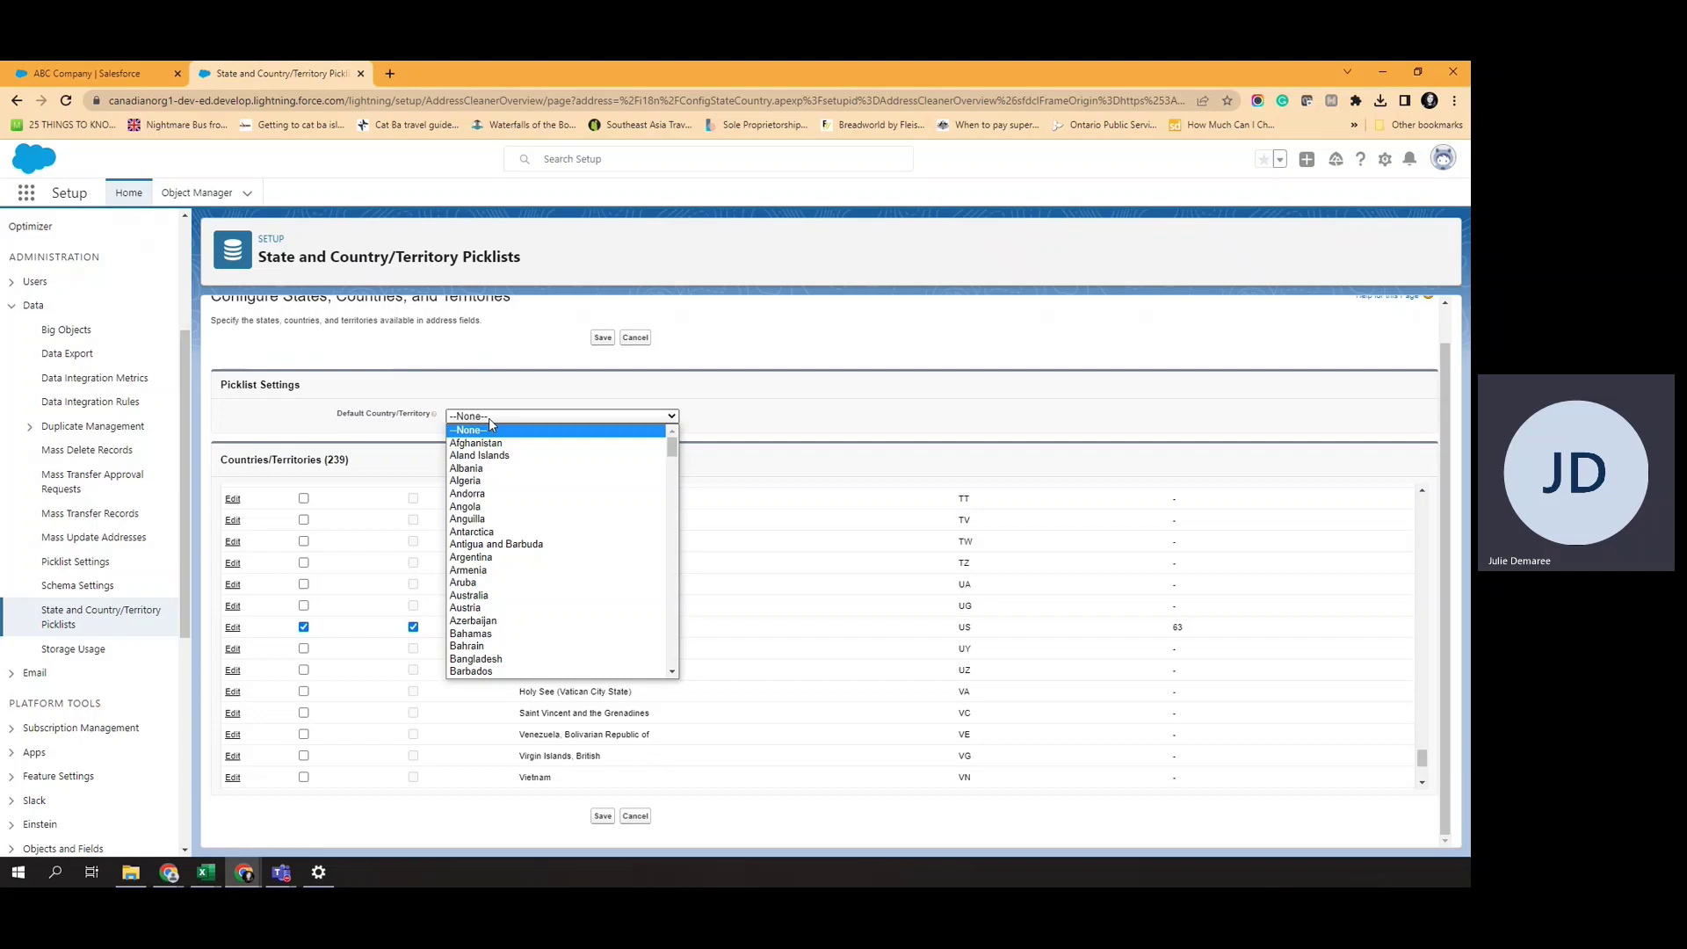
text(can)
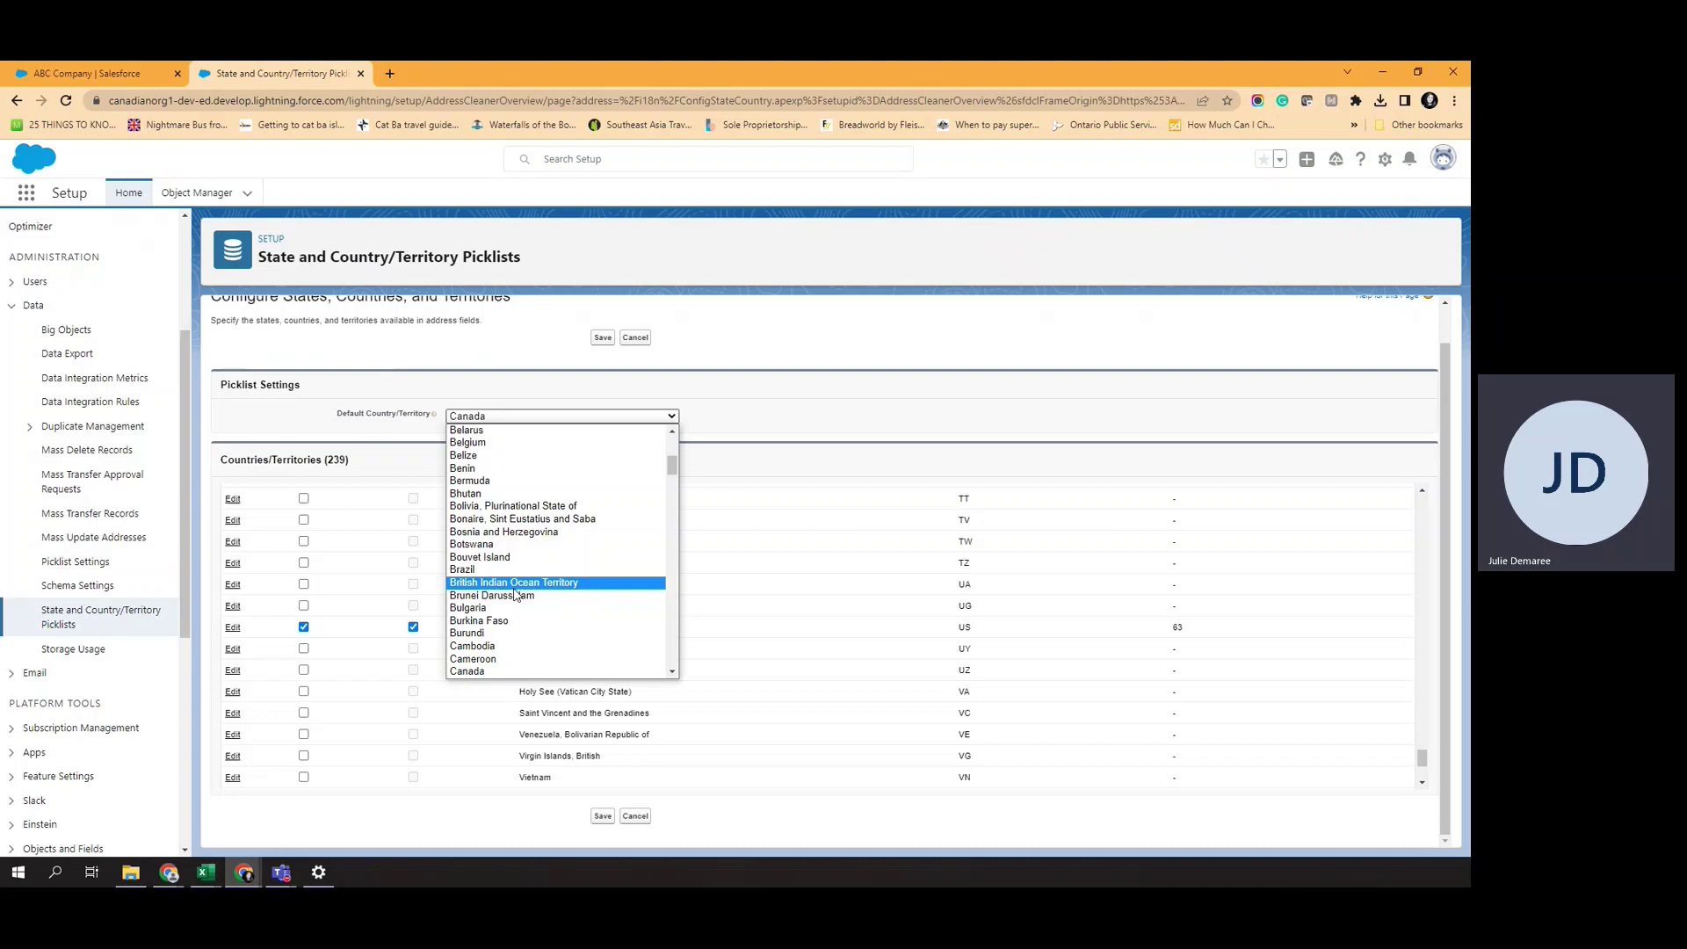
click(492, 672)
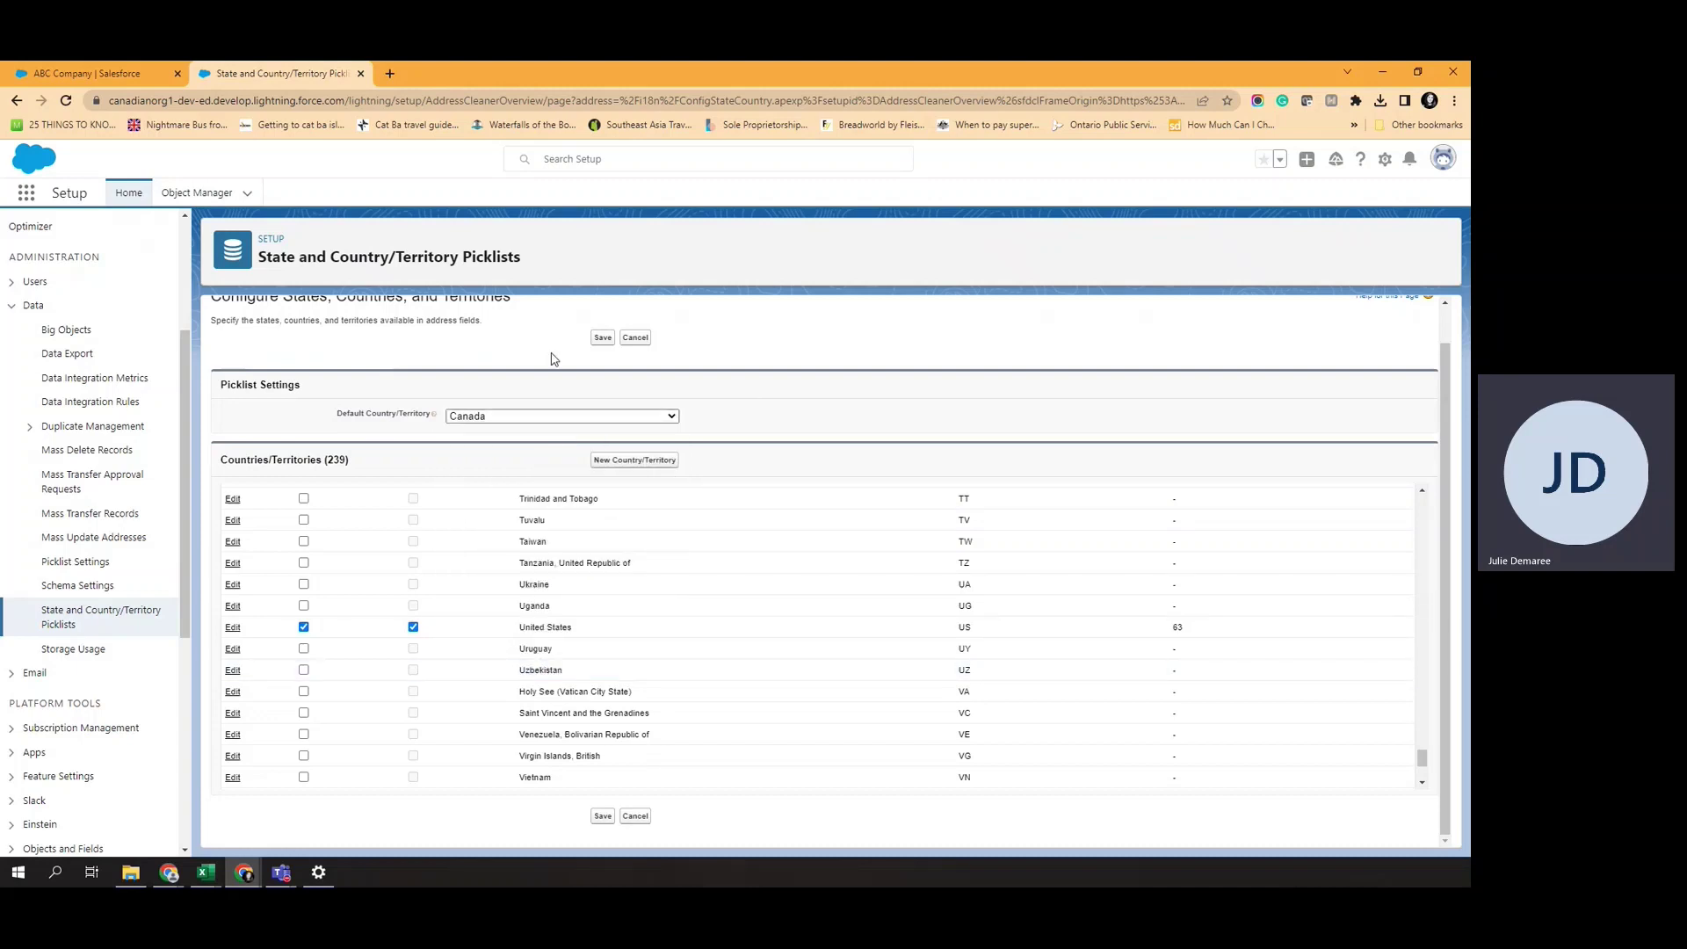
click(603, 337)
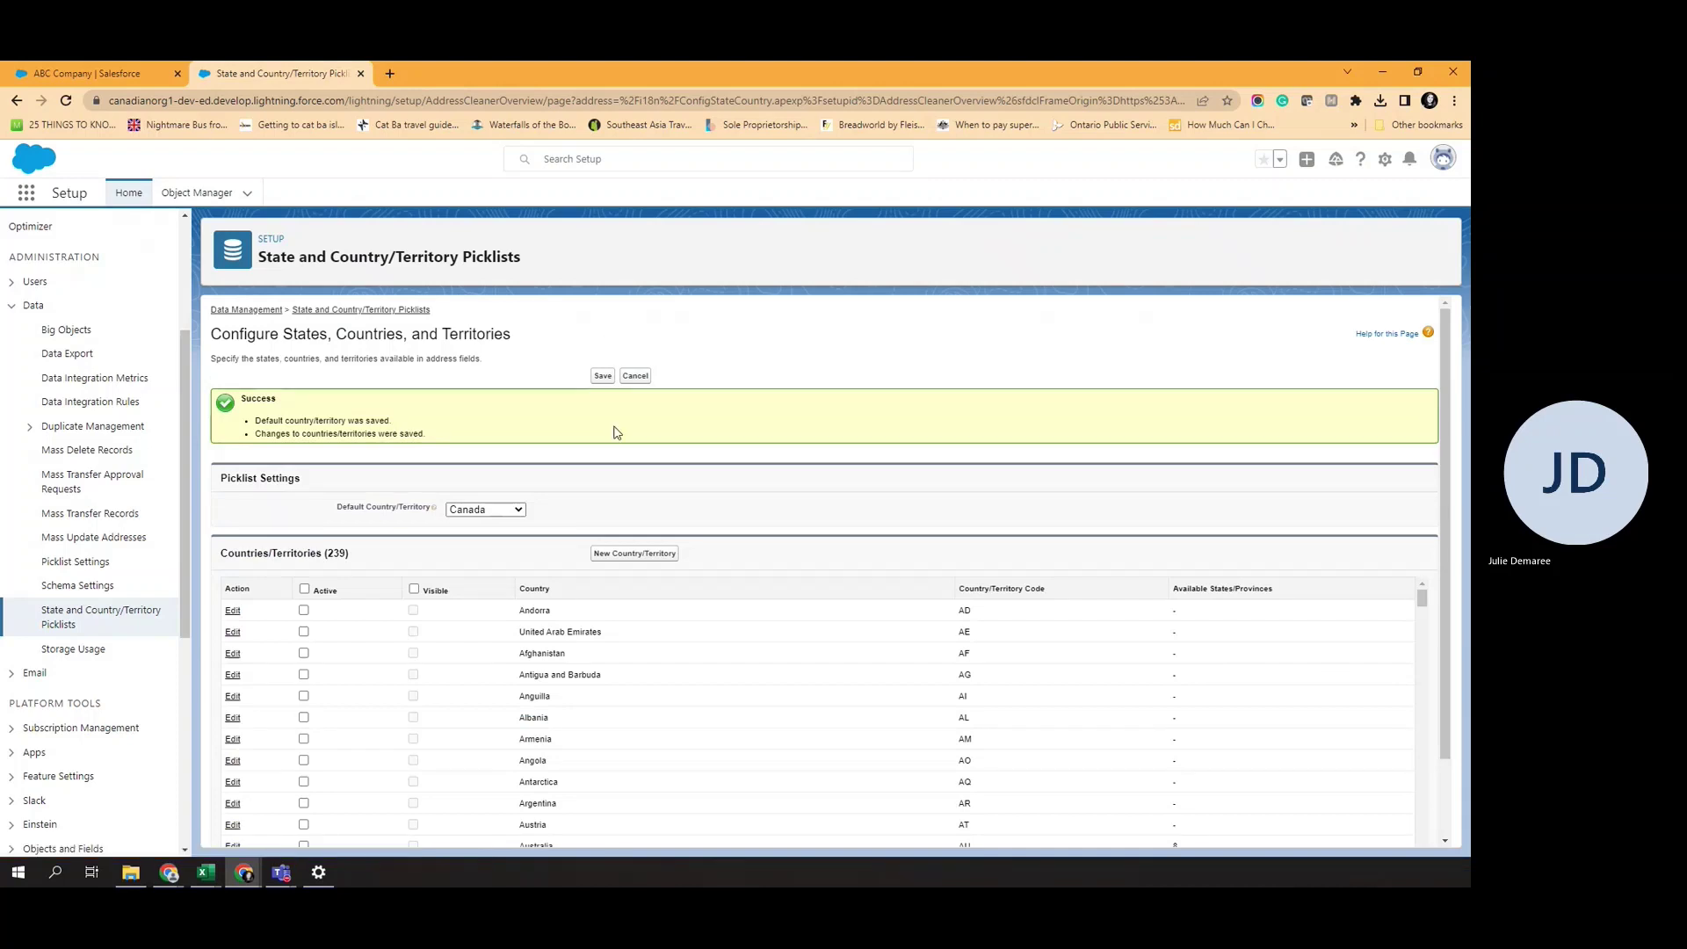
Scroll the saved Countries/Territories list down to Canada, shown active and visible with 13 states.
scroll(610, 466, down, 2)
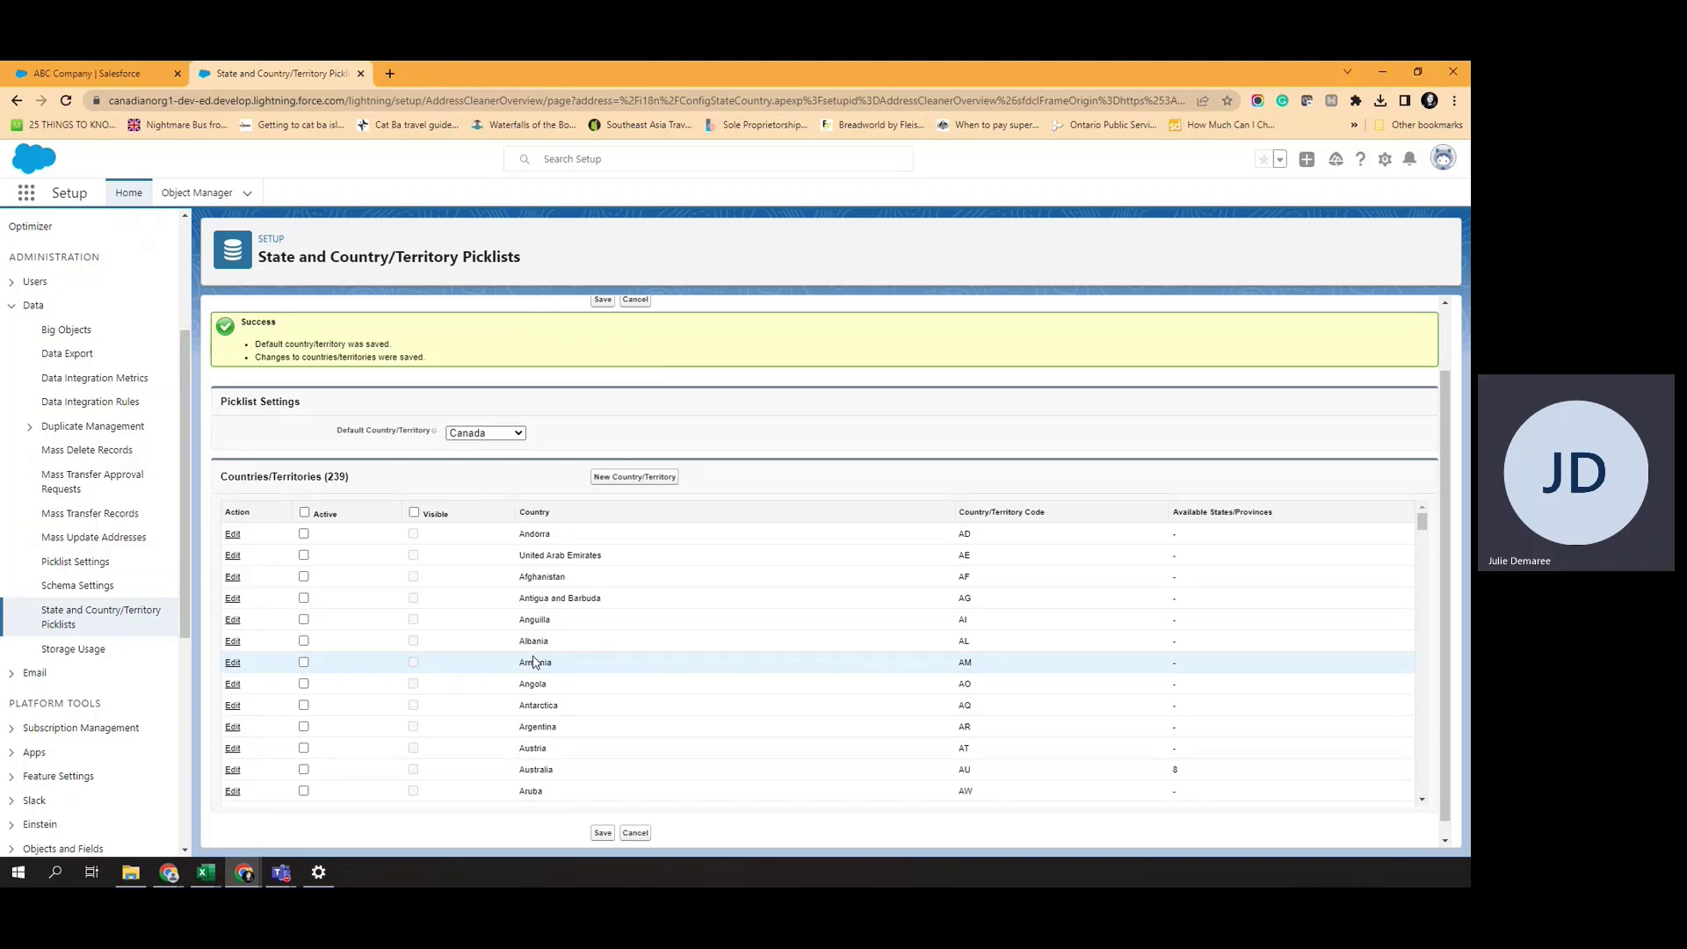
scroll(534, 662, down, 3)
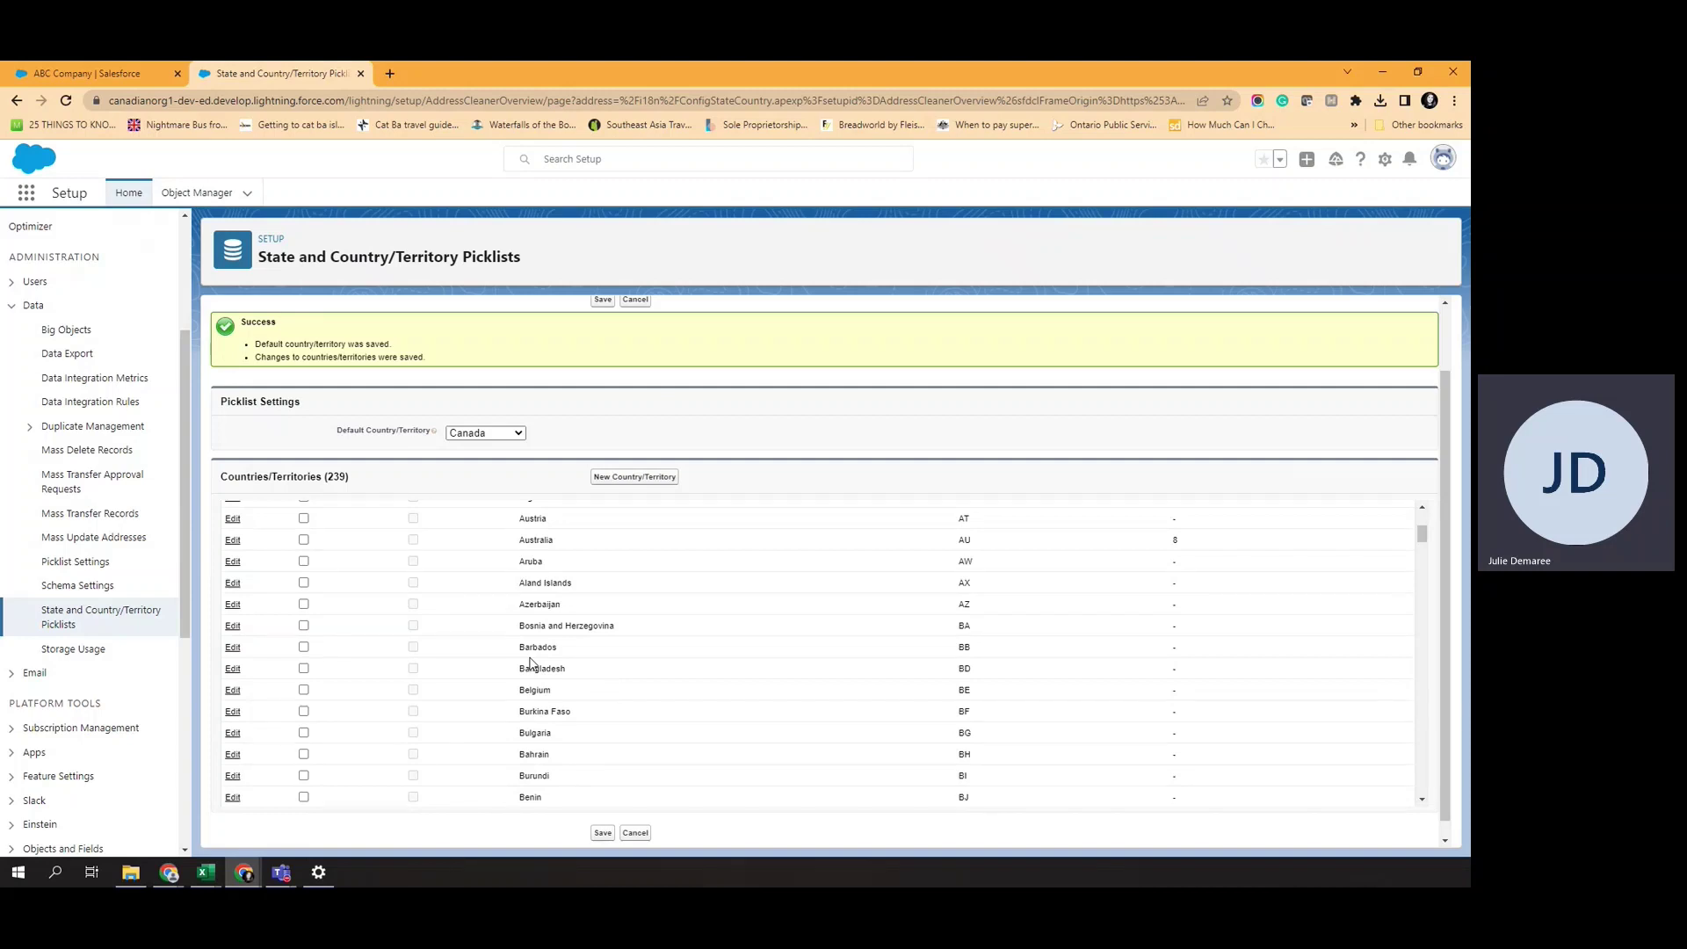
scroll(530, 664, down, 5)
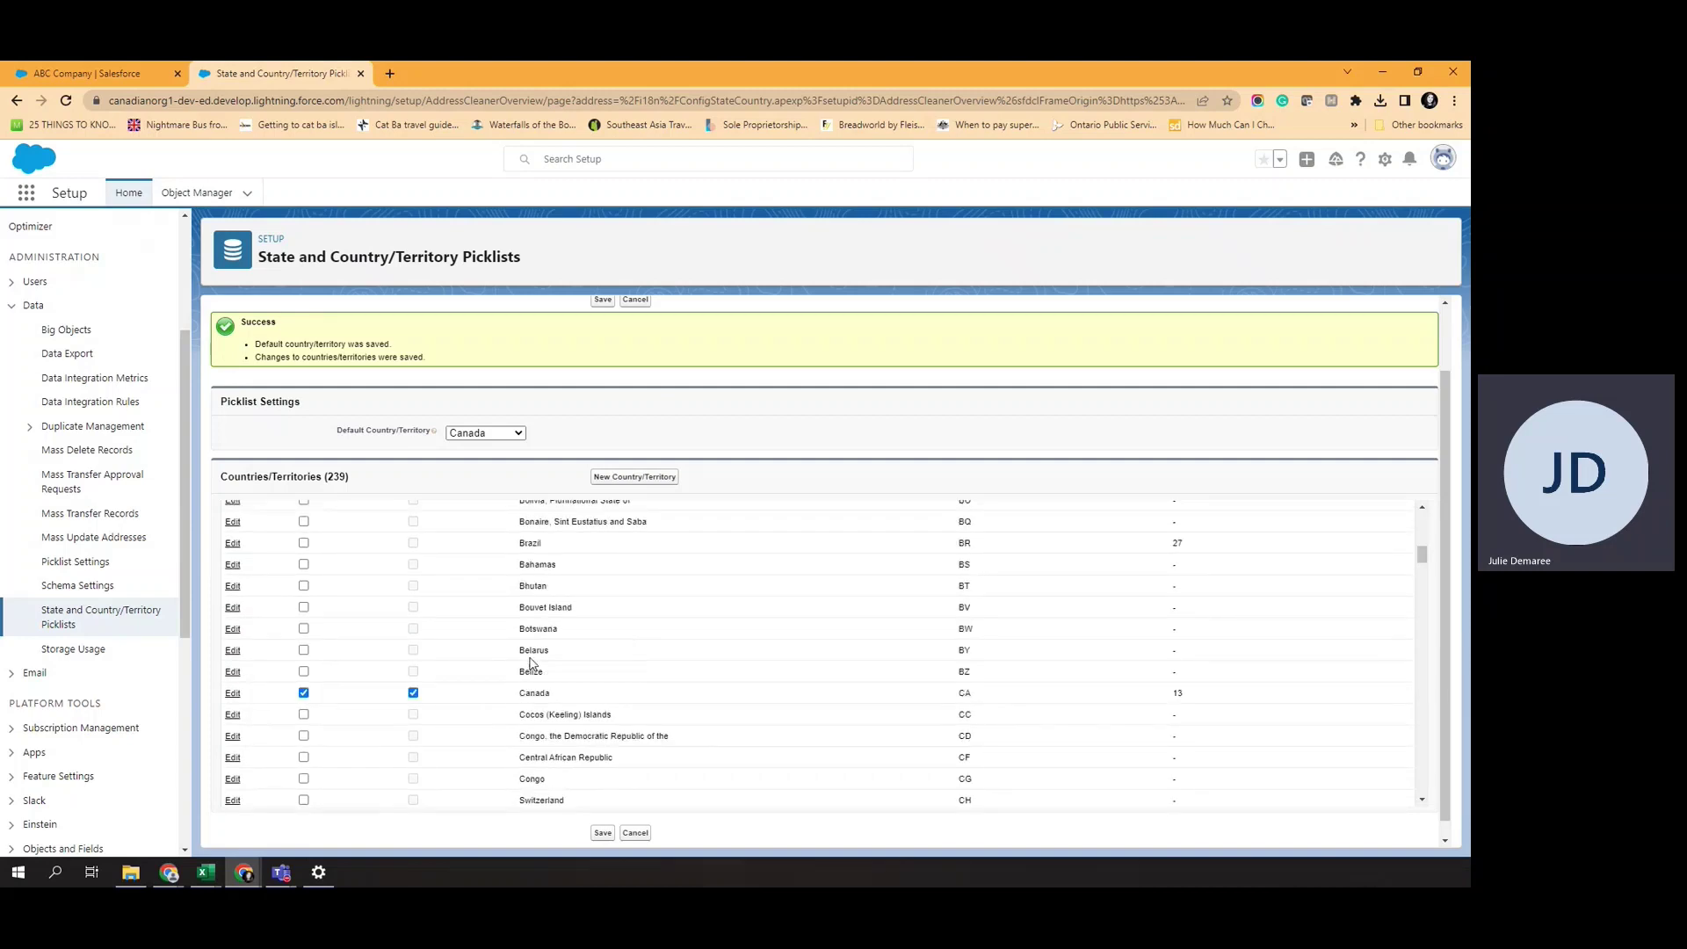
Open Canada's details and mark all its provinces and territories active.
click(232, 695)
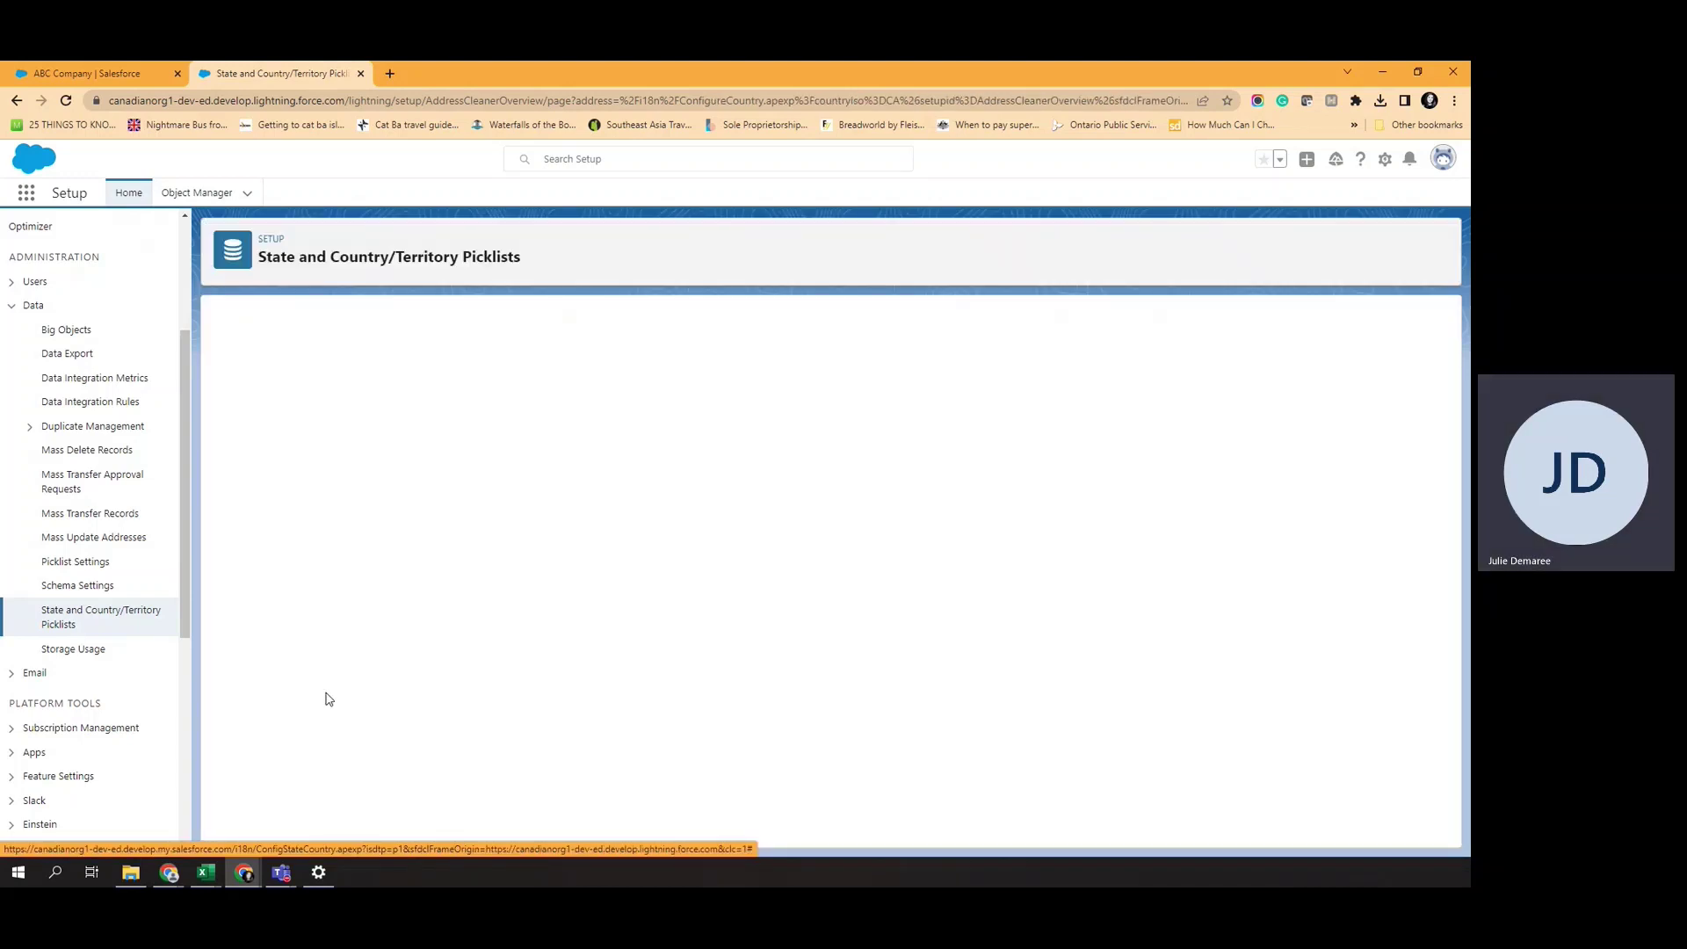
scroll(598, 701, down, 2)
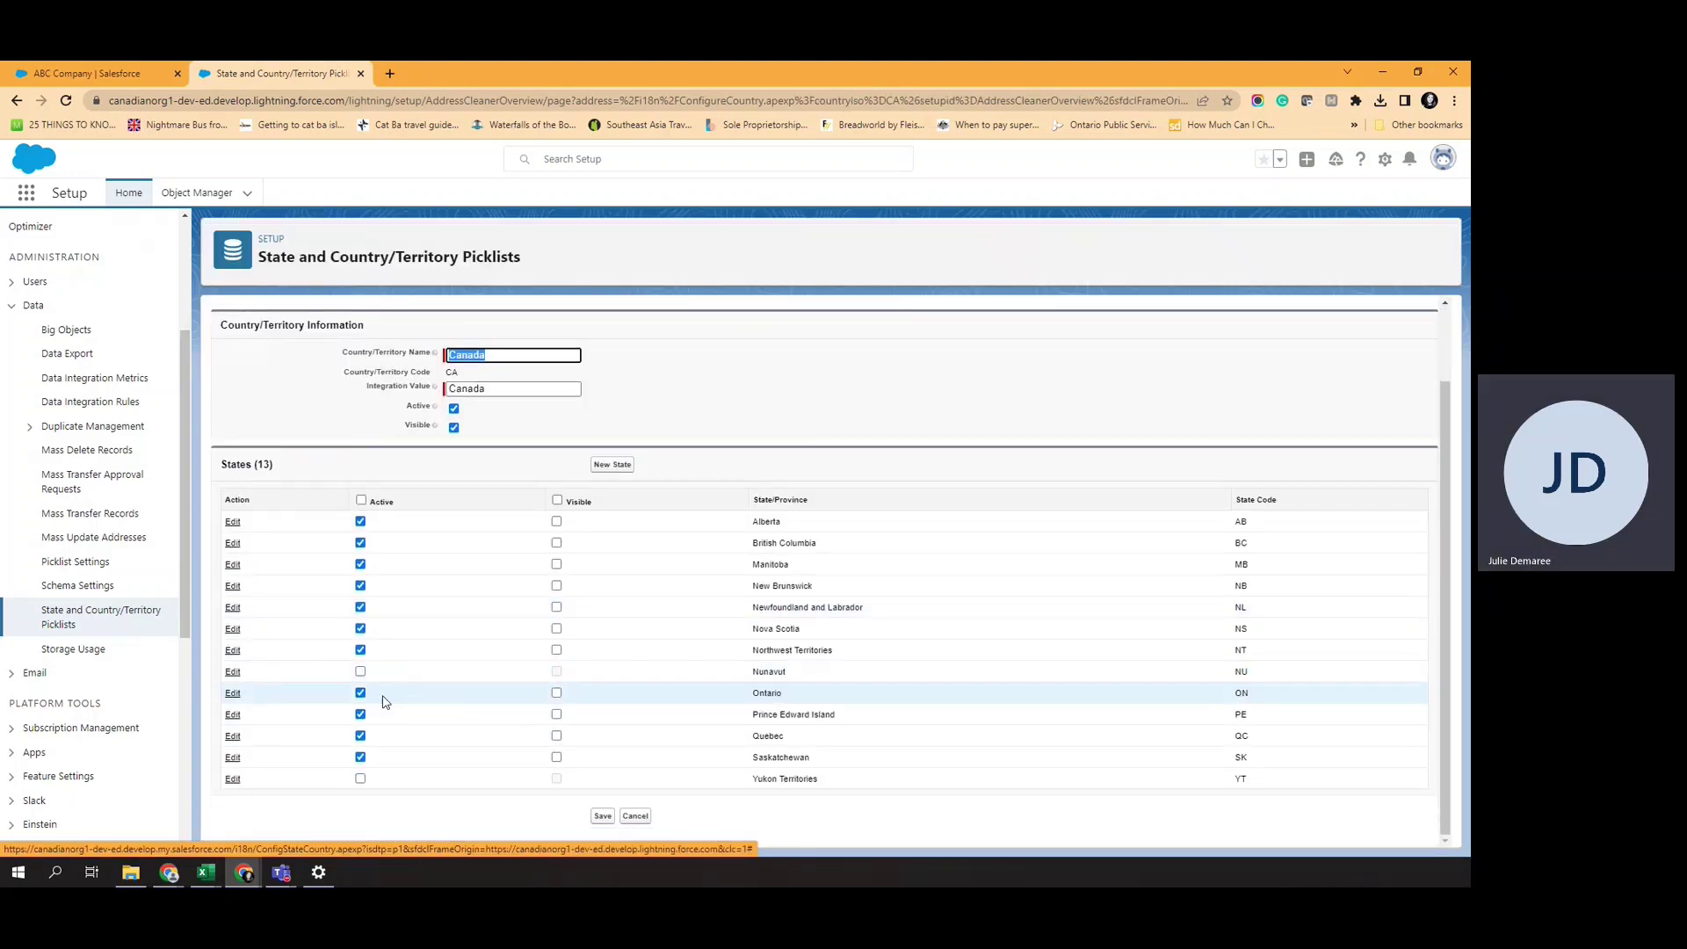
click(361, 500)
click(361, 500)
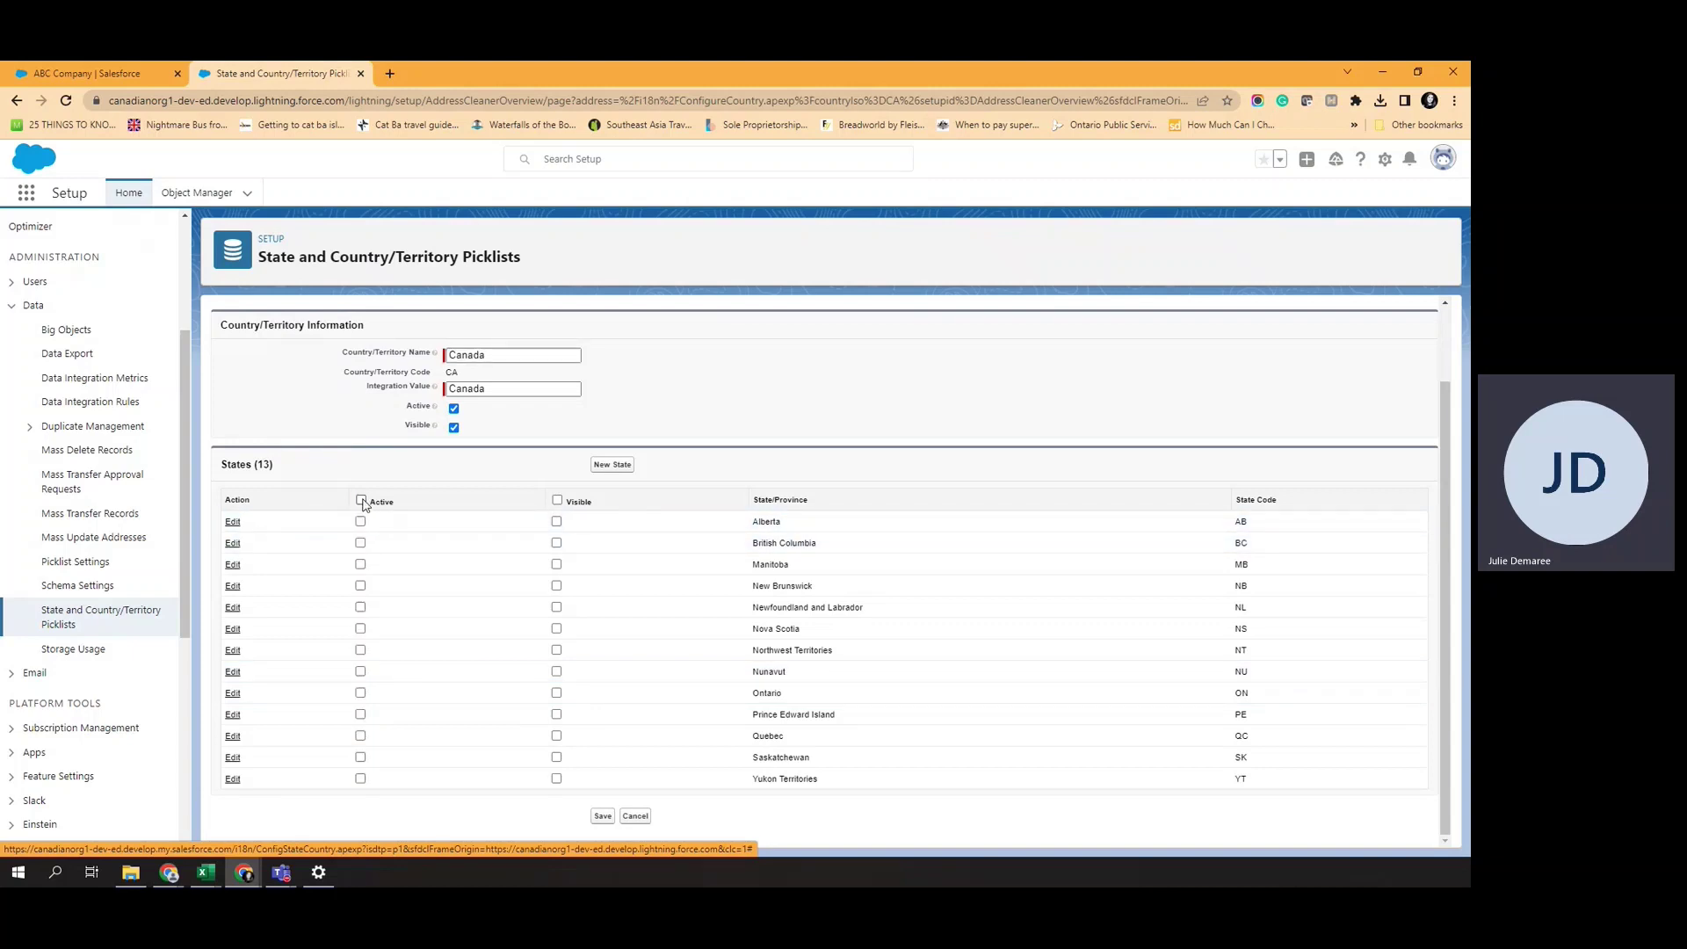
click(361, 500)
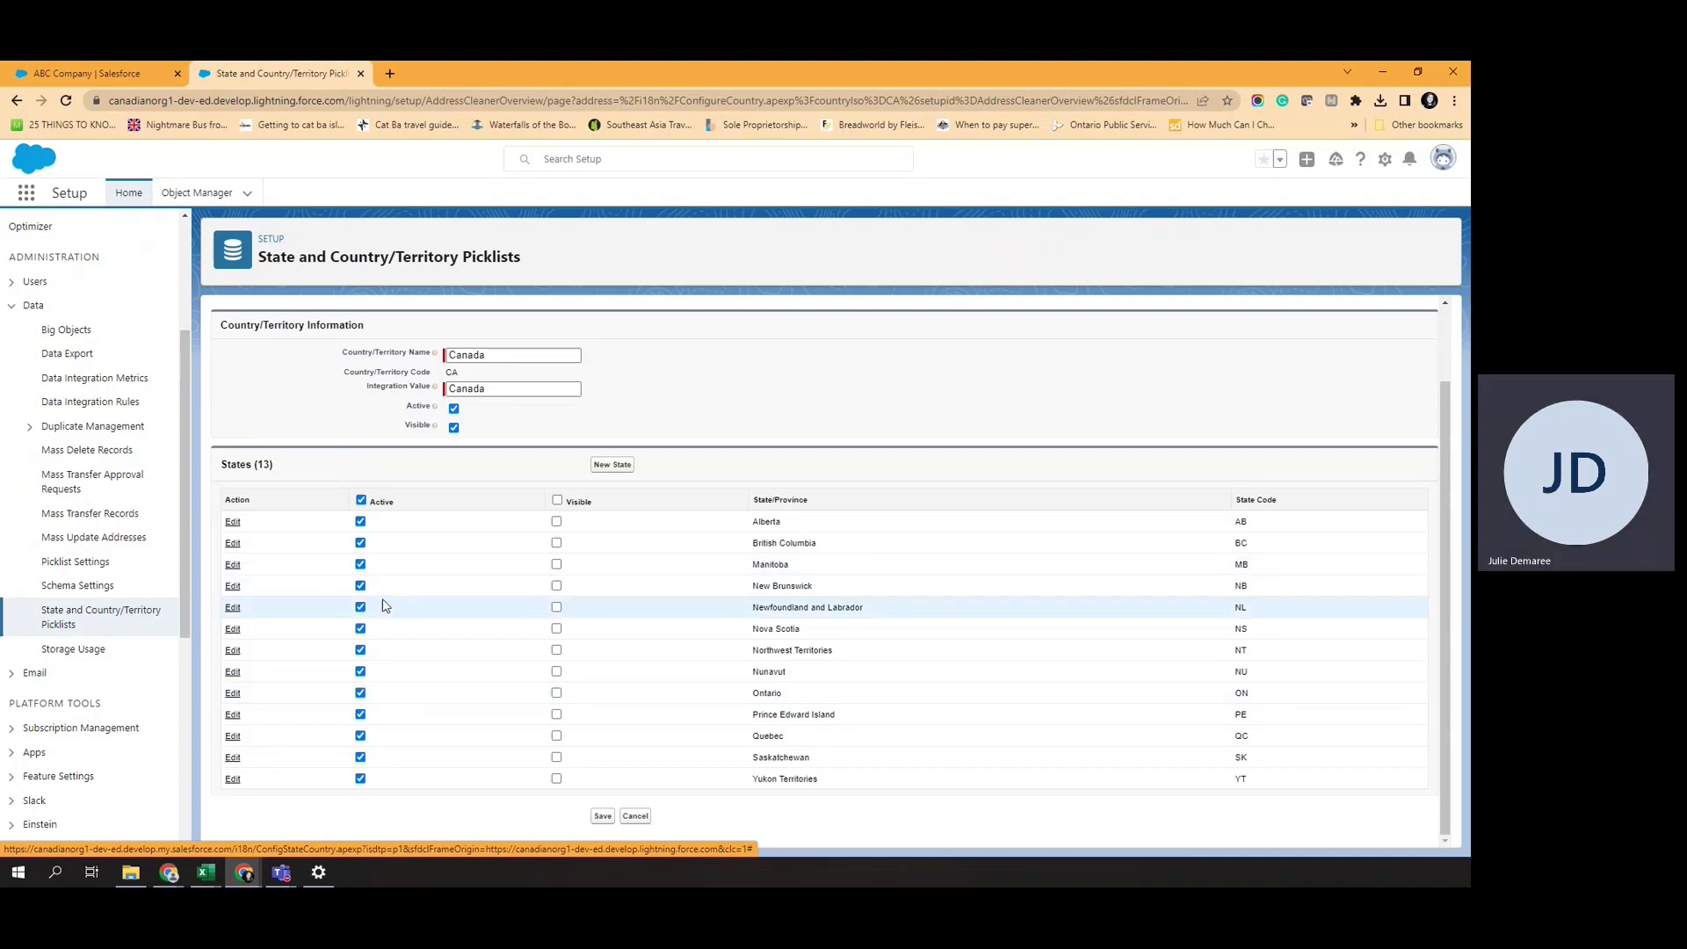
Deactivate Yukon, Nunavut and Northwest Territories, make active provinces visible, and save.
click(361, 779)
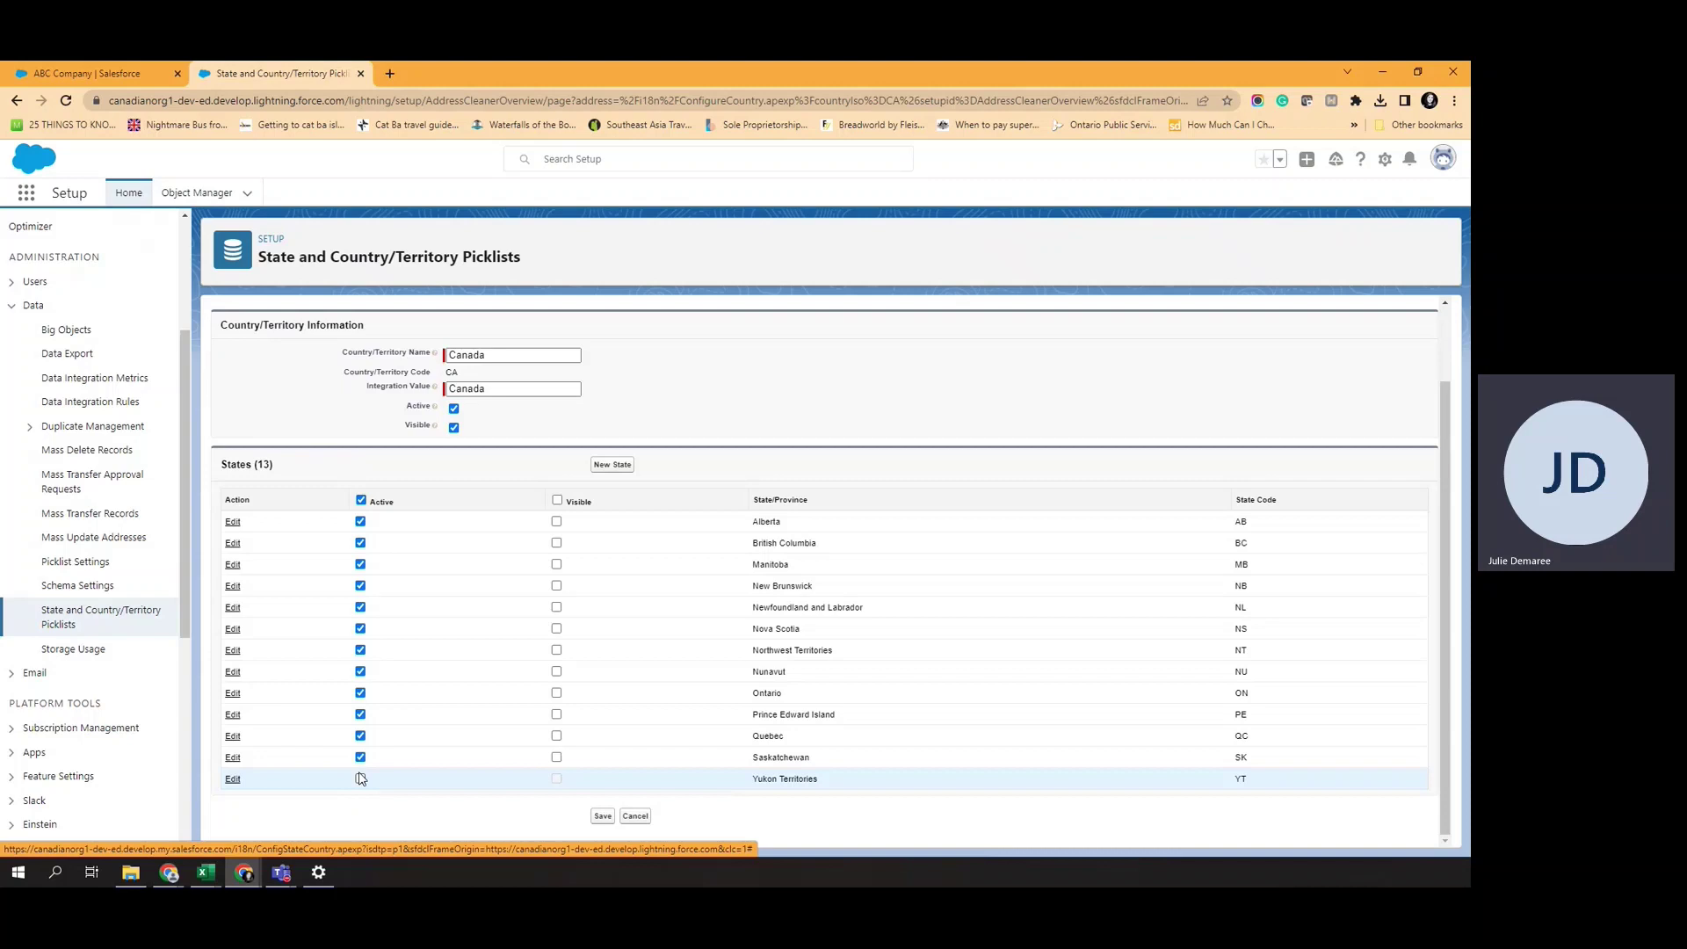
click(360, 671)
click(360, 651)
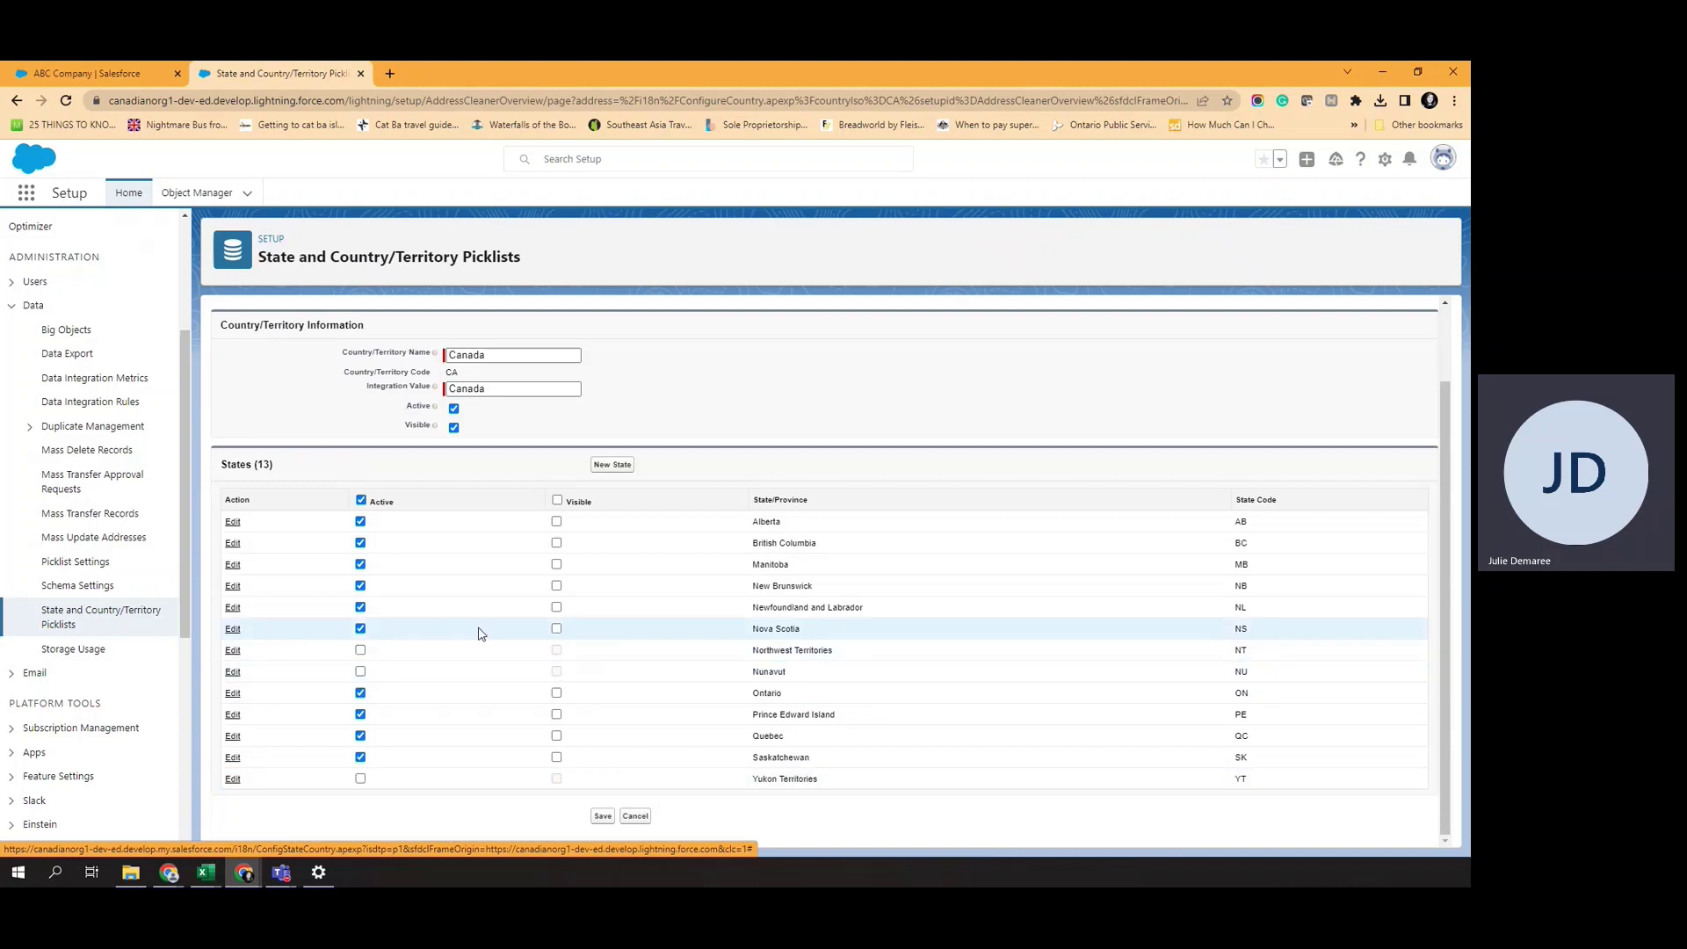
click(557, 501)
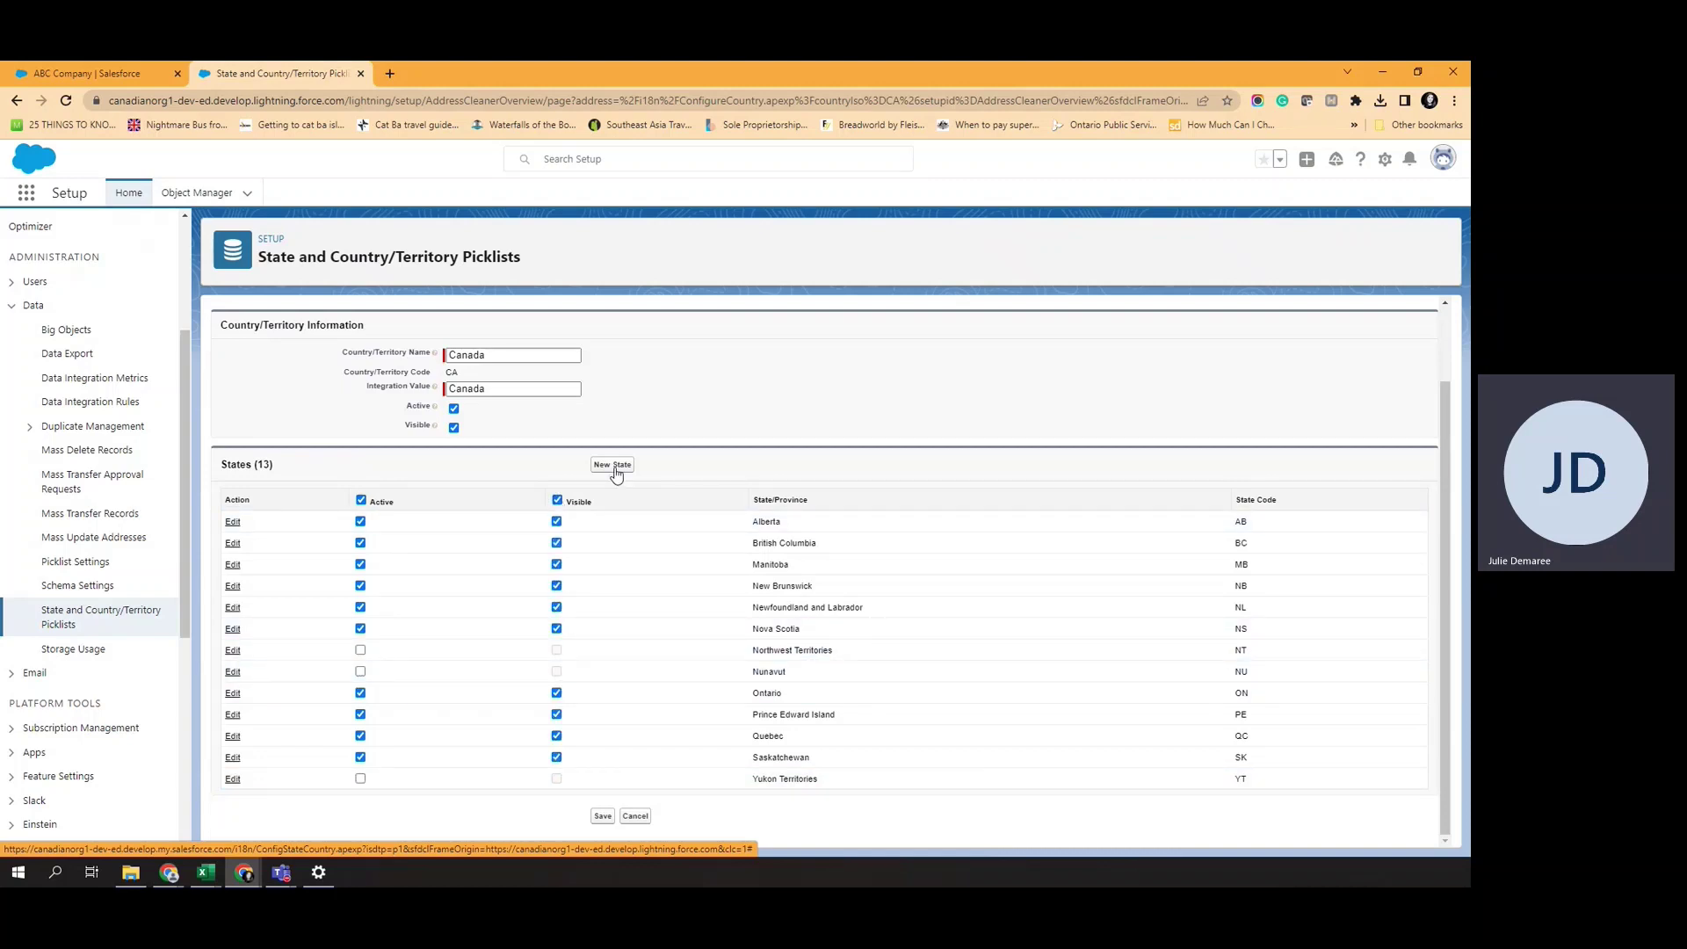
click(600, 818)
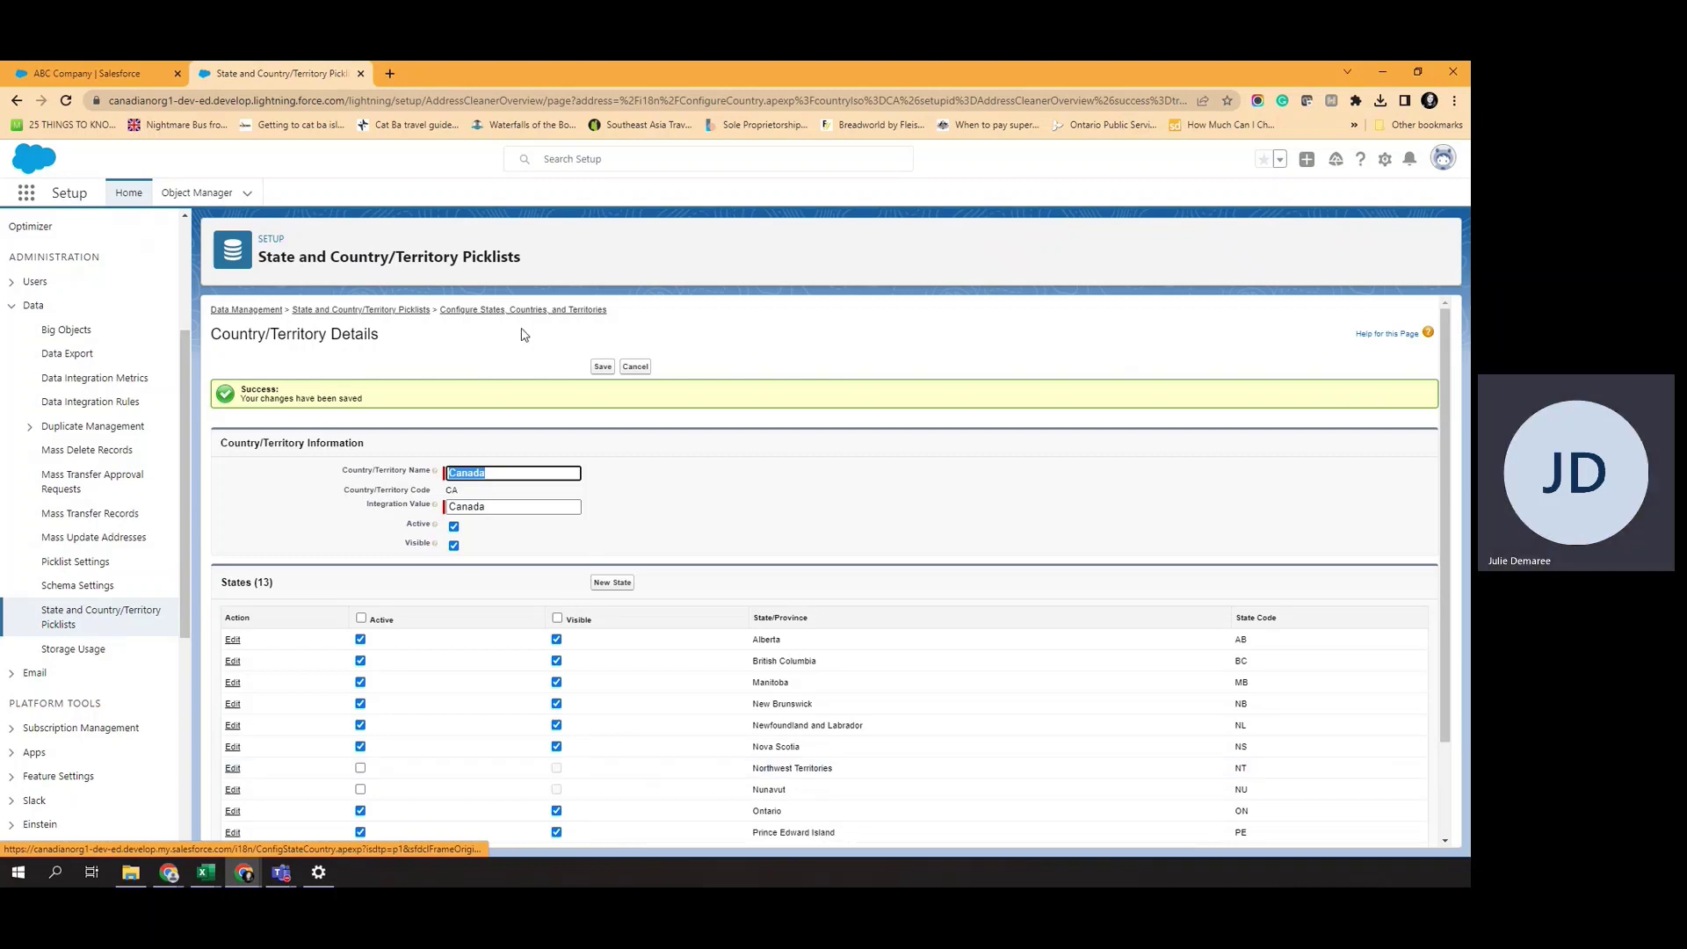
Start a scan of address data for state and country/territory values.
click(358, 311)
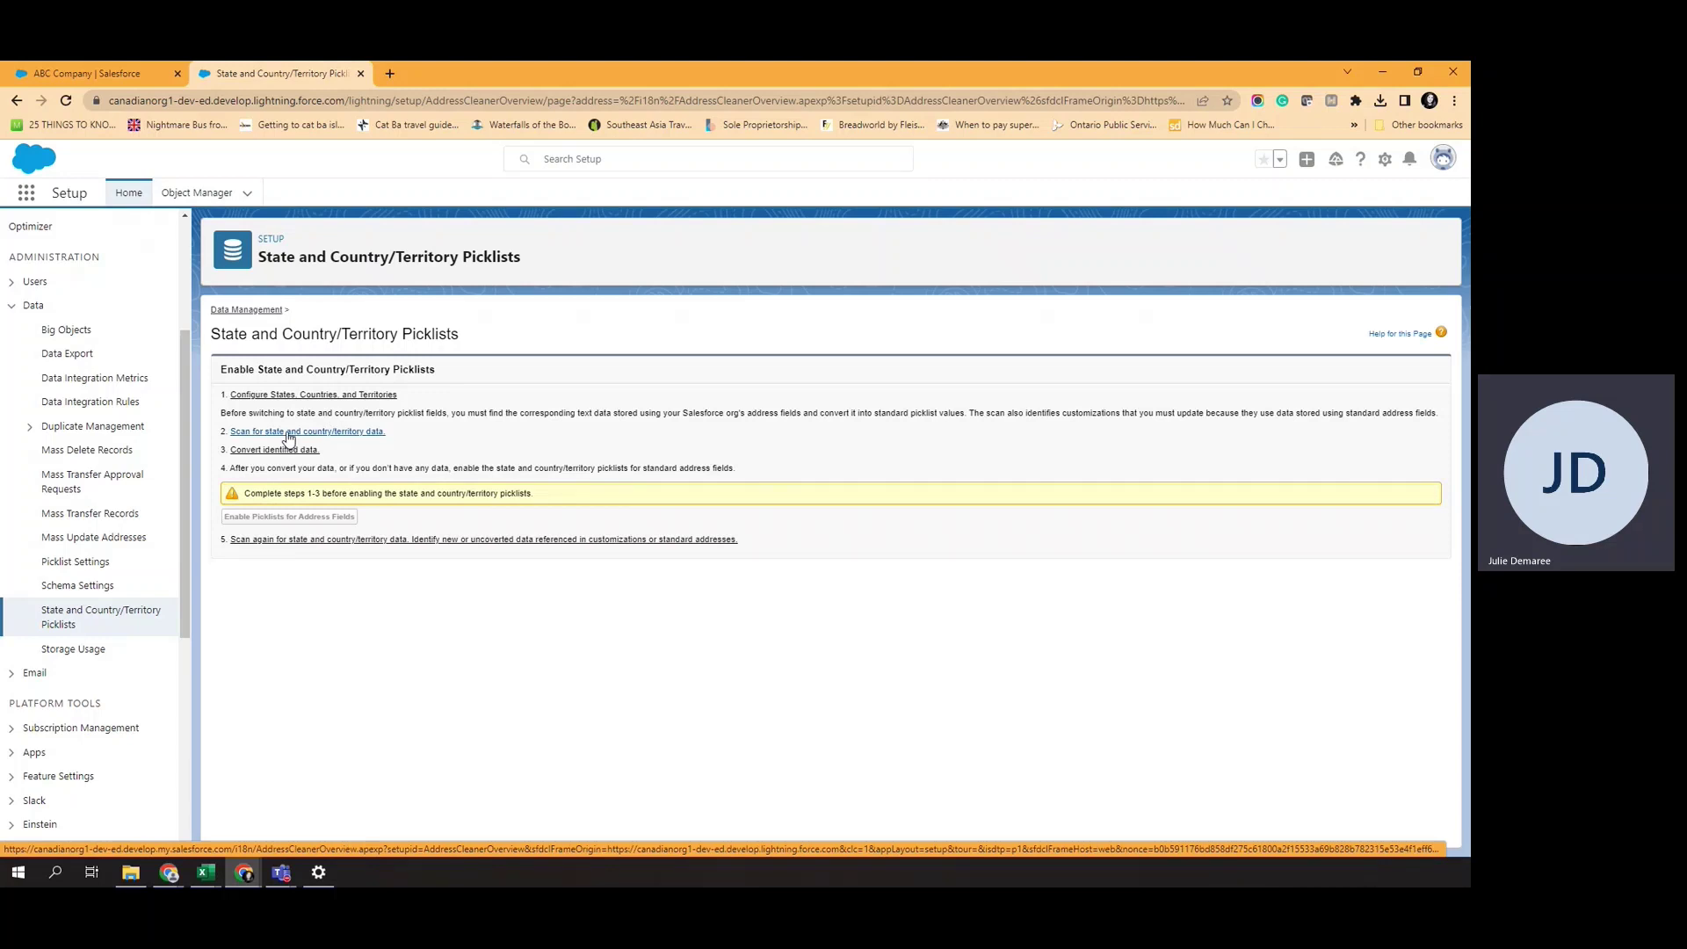
click(289, 436)
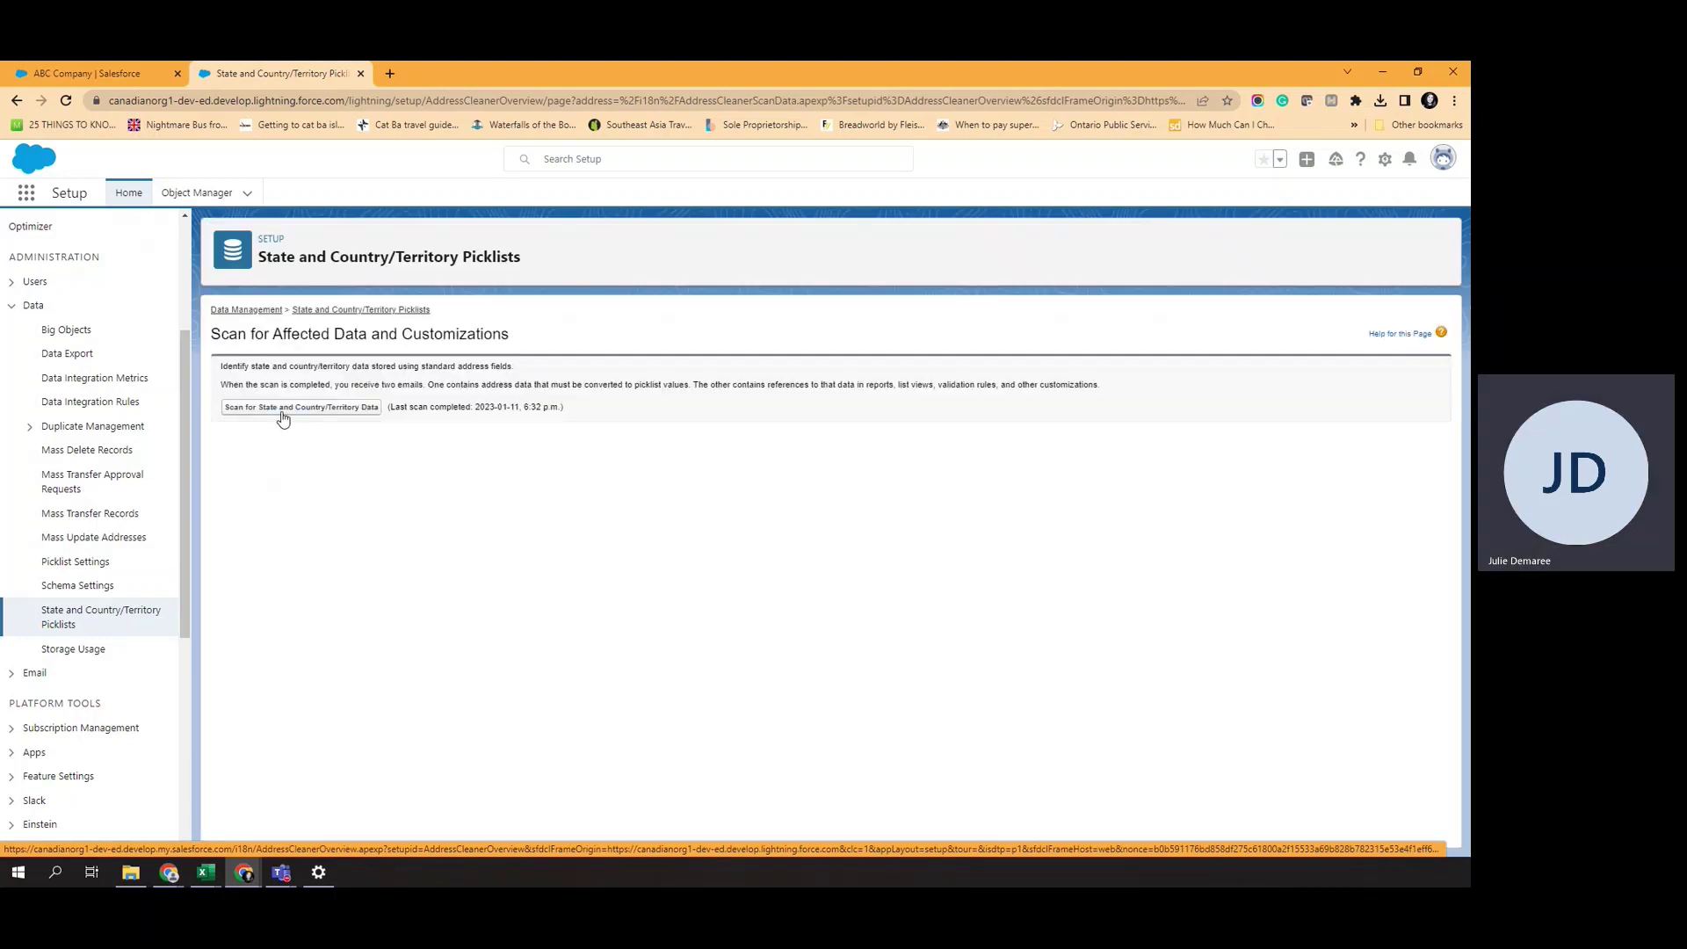
click(282, 410)
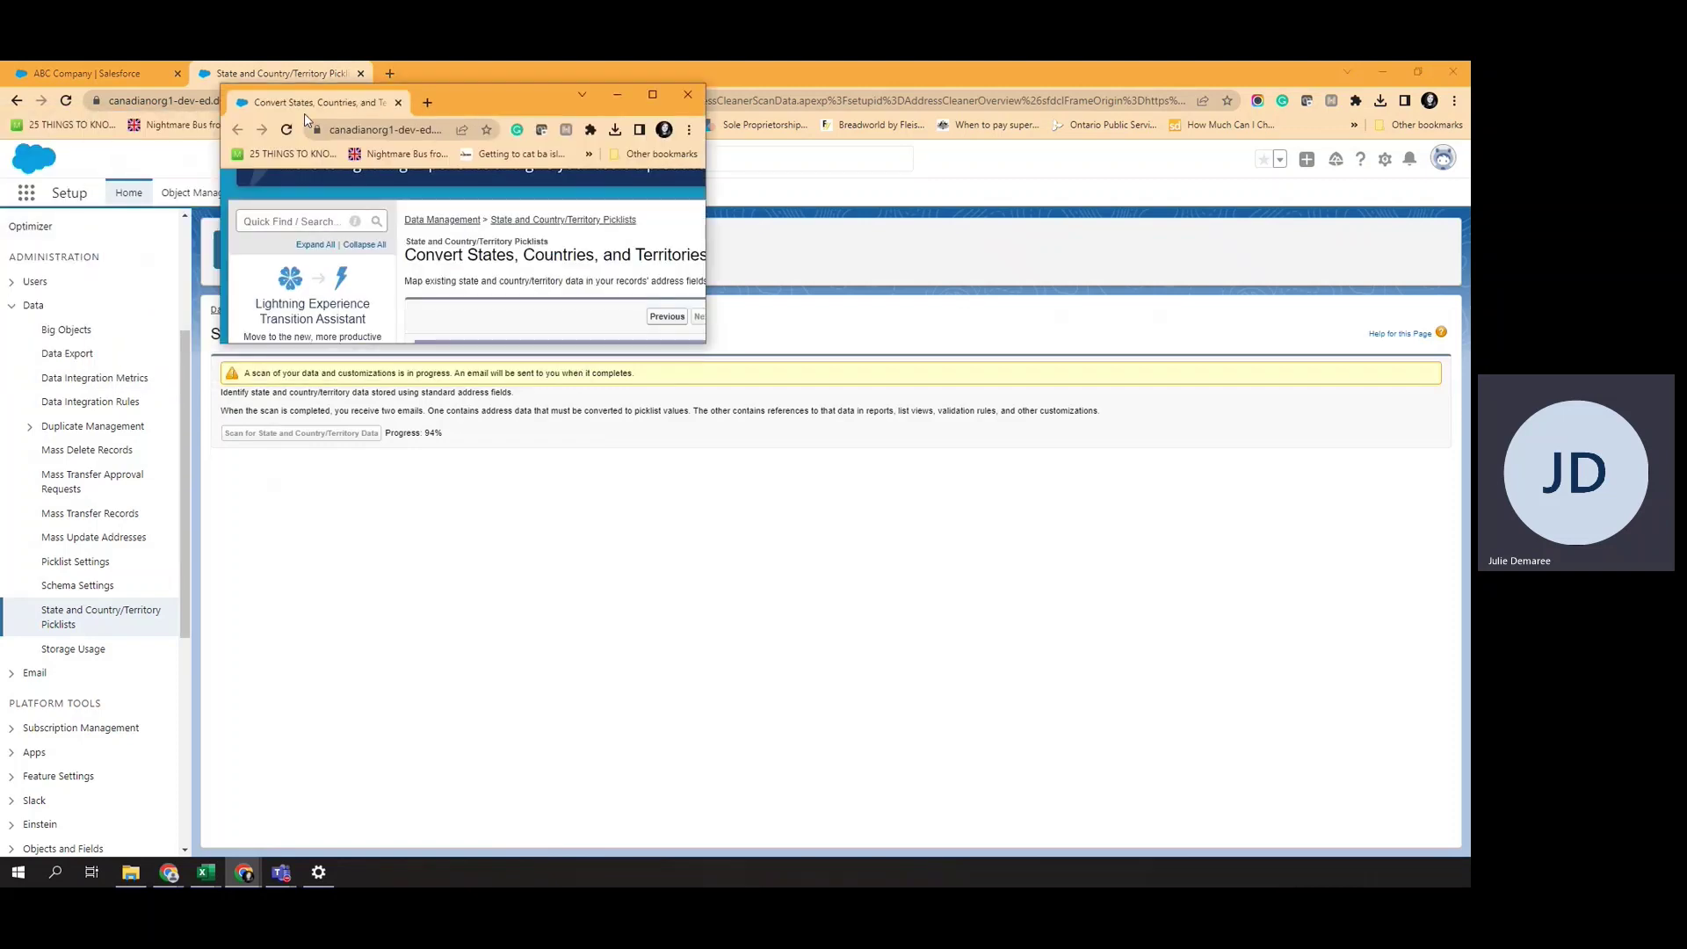
Map the CA country value to Canada in the changelist.
drag(357, 80, 391, 92)
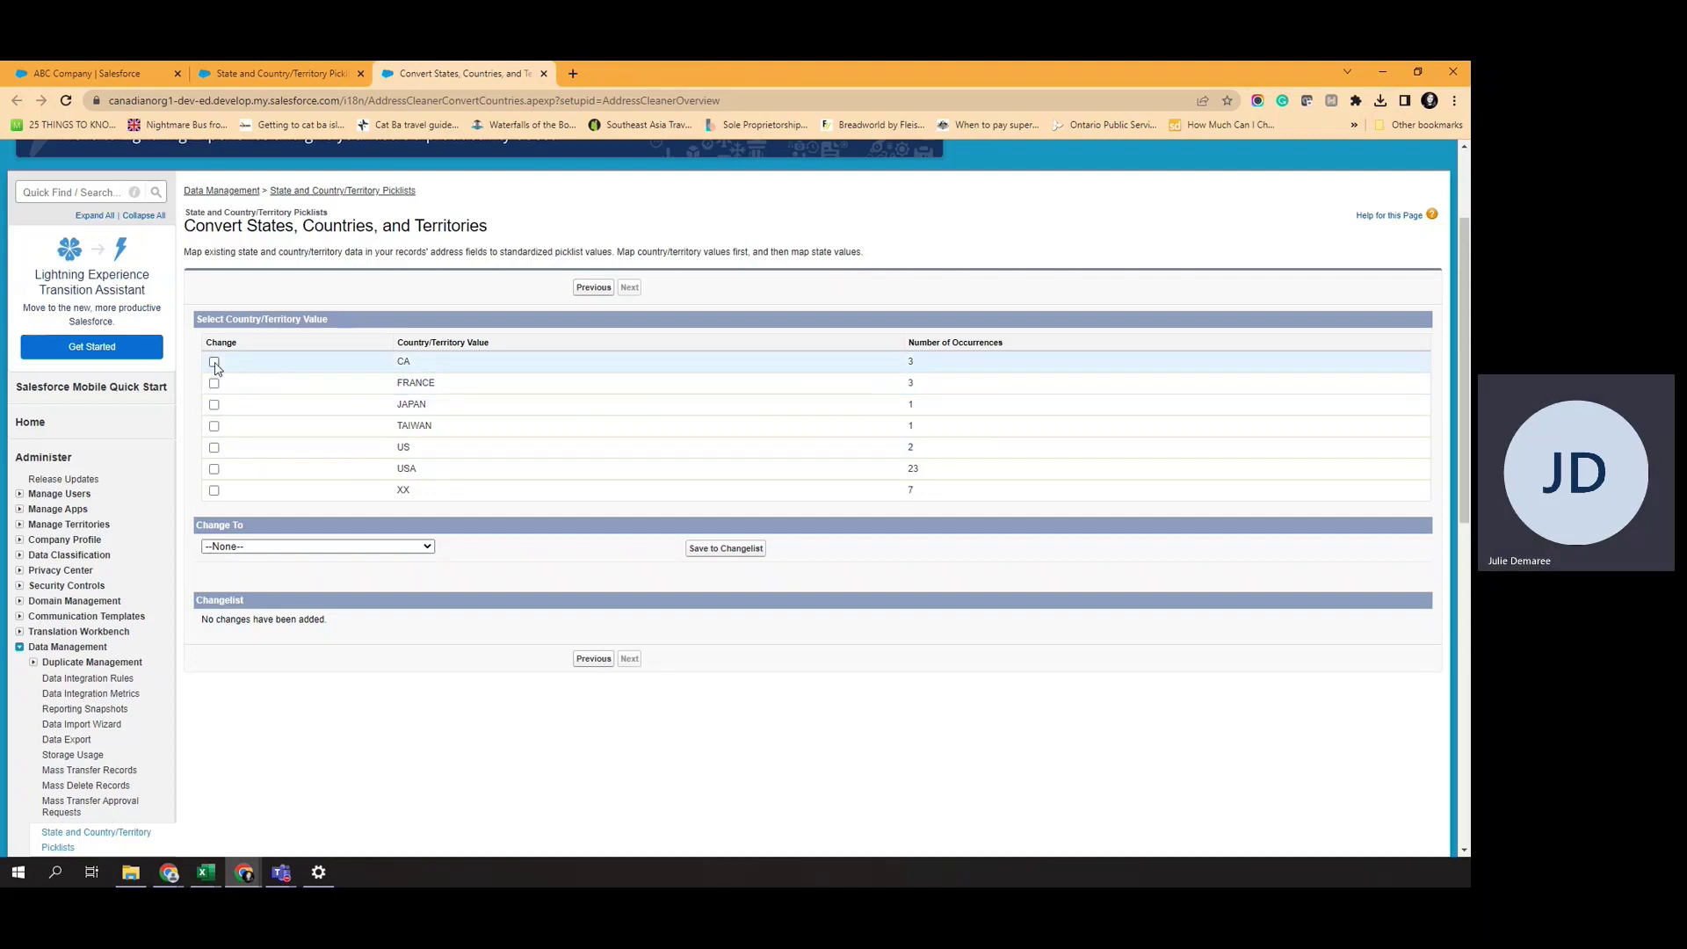
click(345, 547)
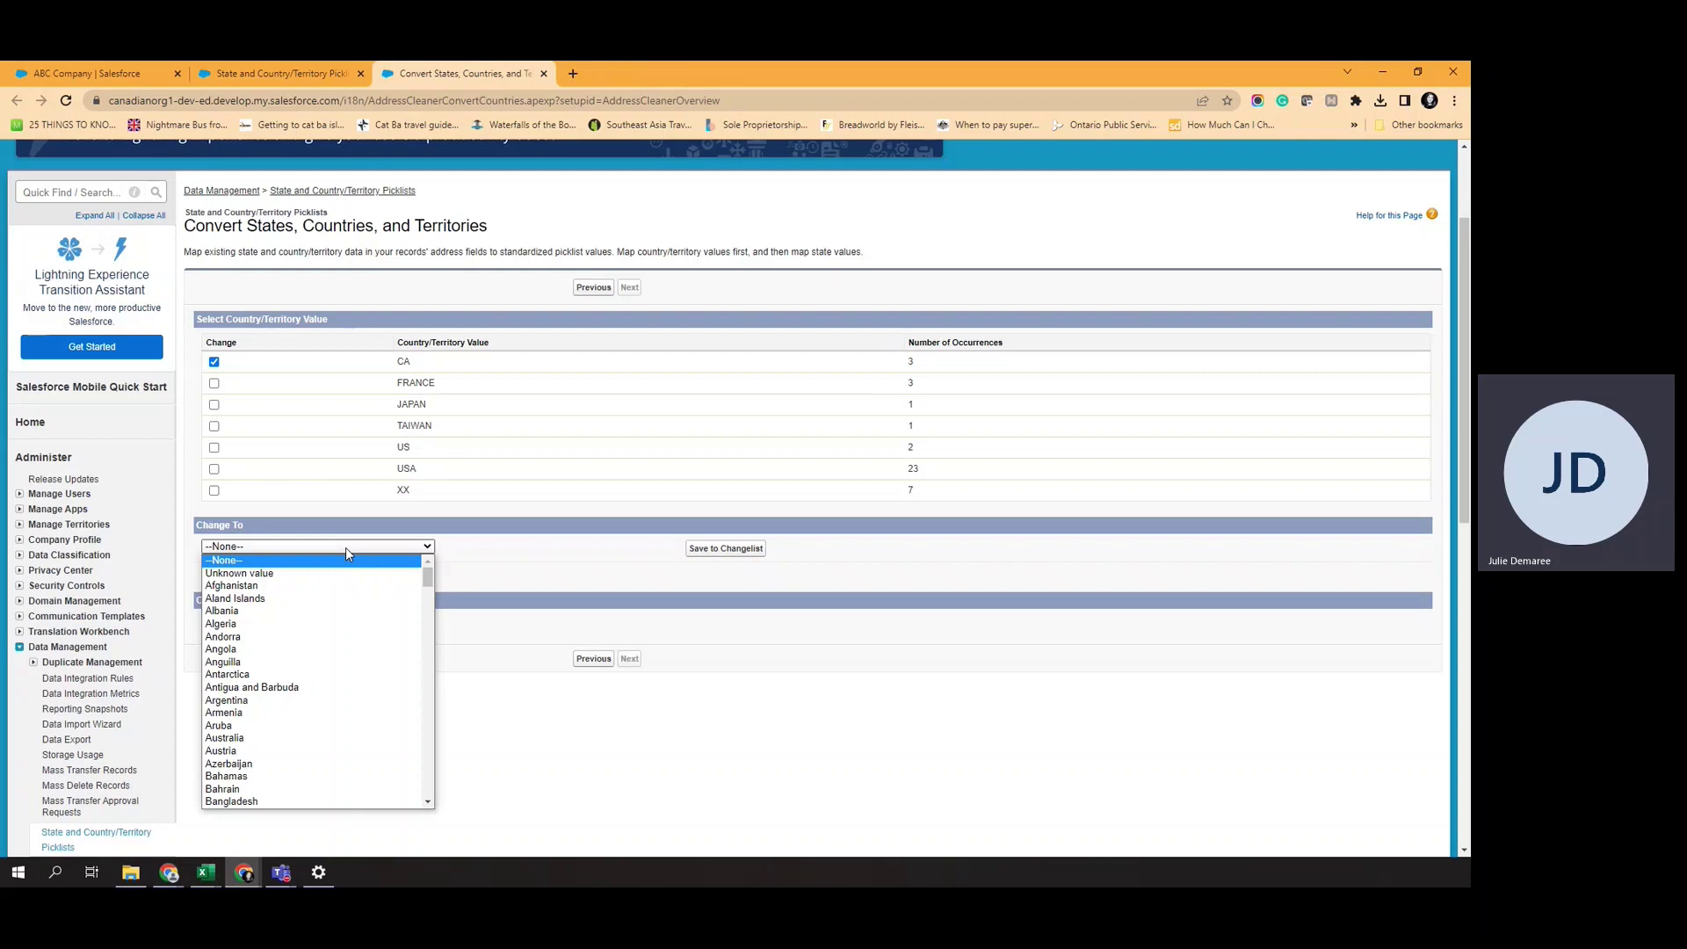
key(c)
scroll(343, 615, down, 4)
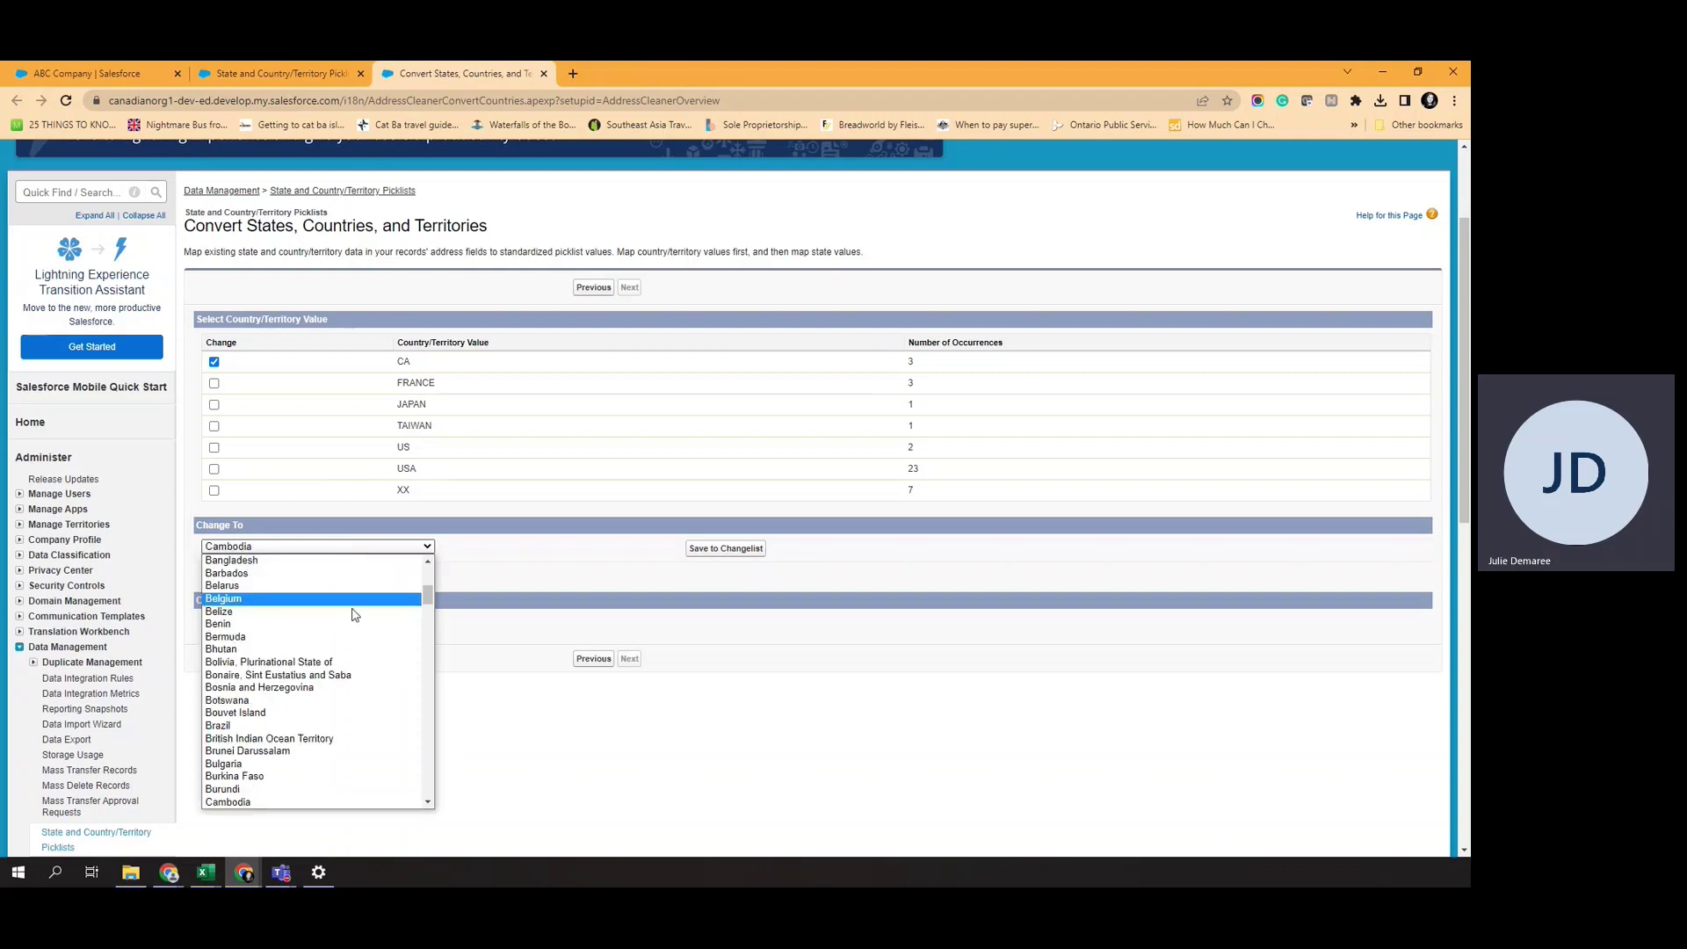
click(285, 675)
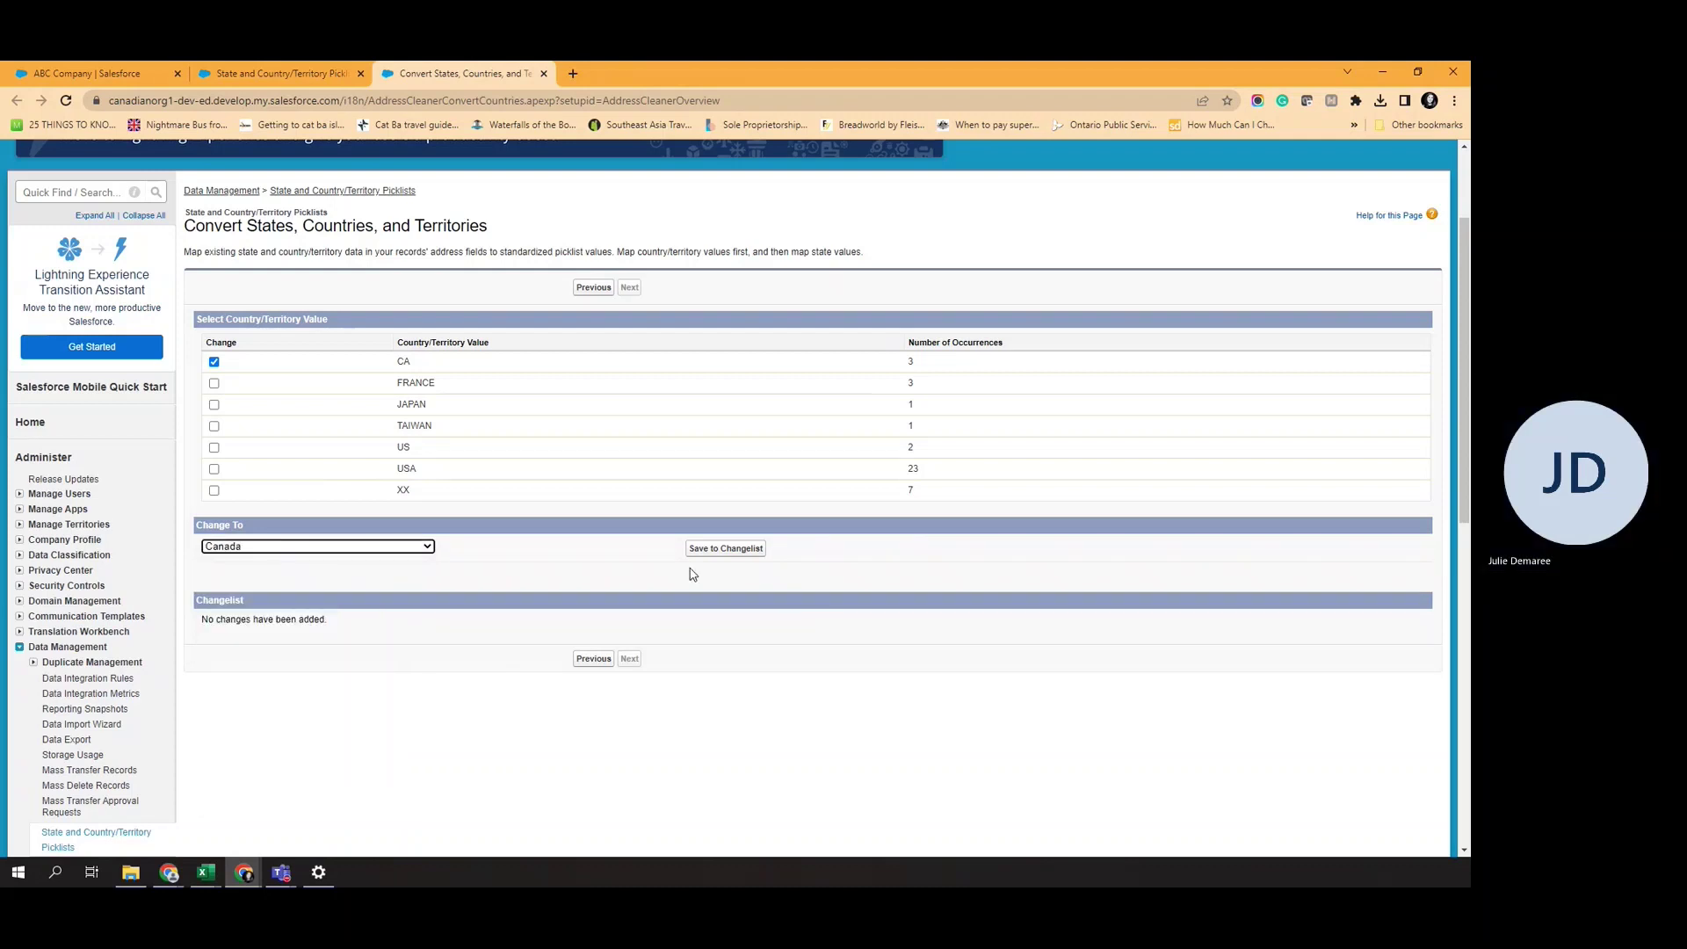
click(725, 548)
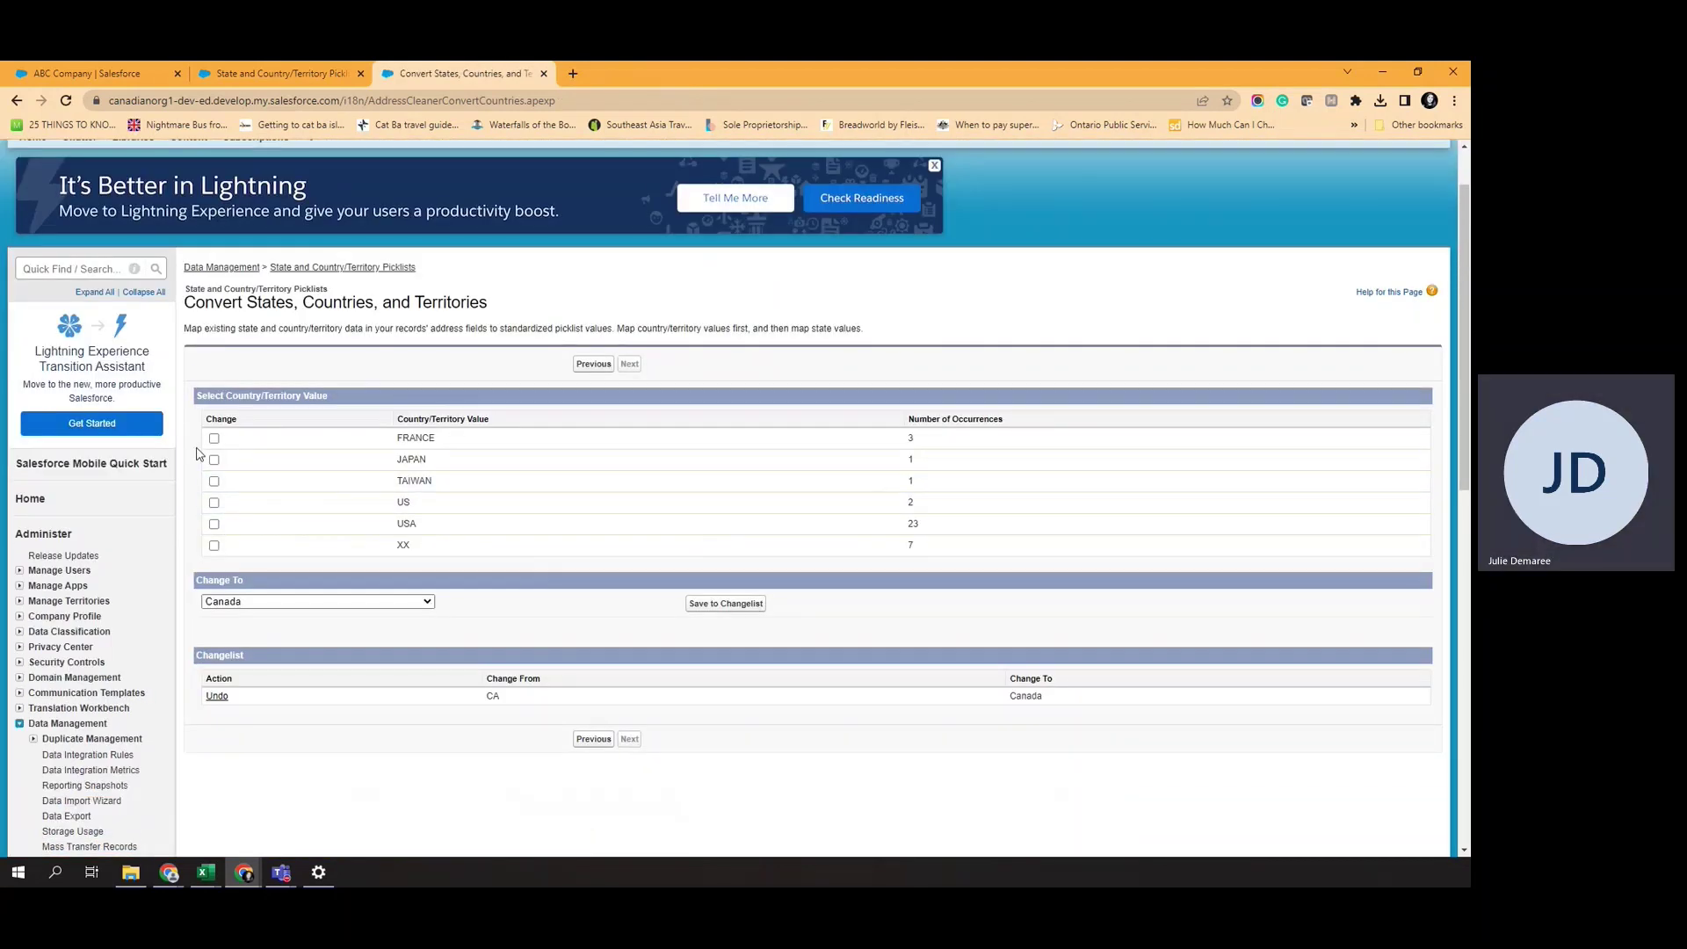
Map FRANCE, JAPAN, TAIWAN and XX to Canada in the changelist.
click(334, 603)
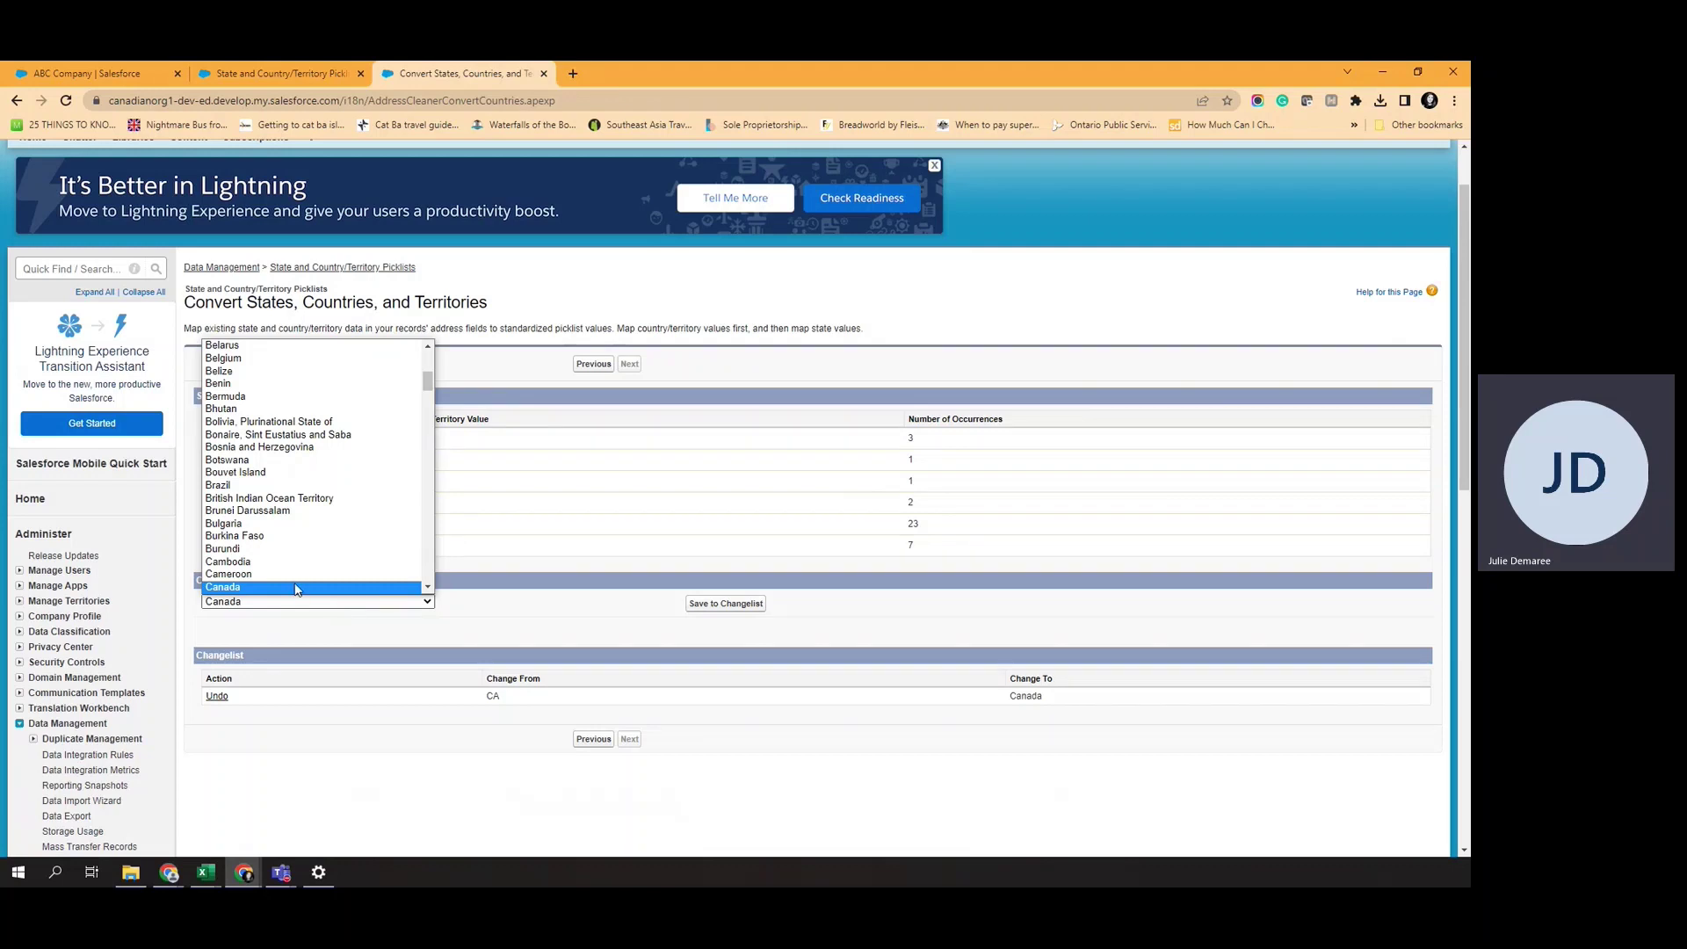
click(295, 588)
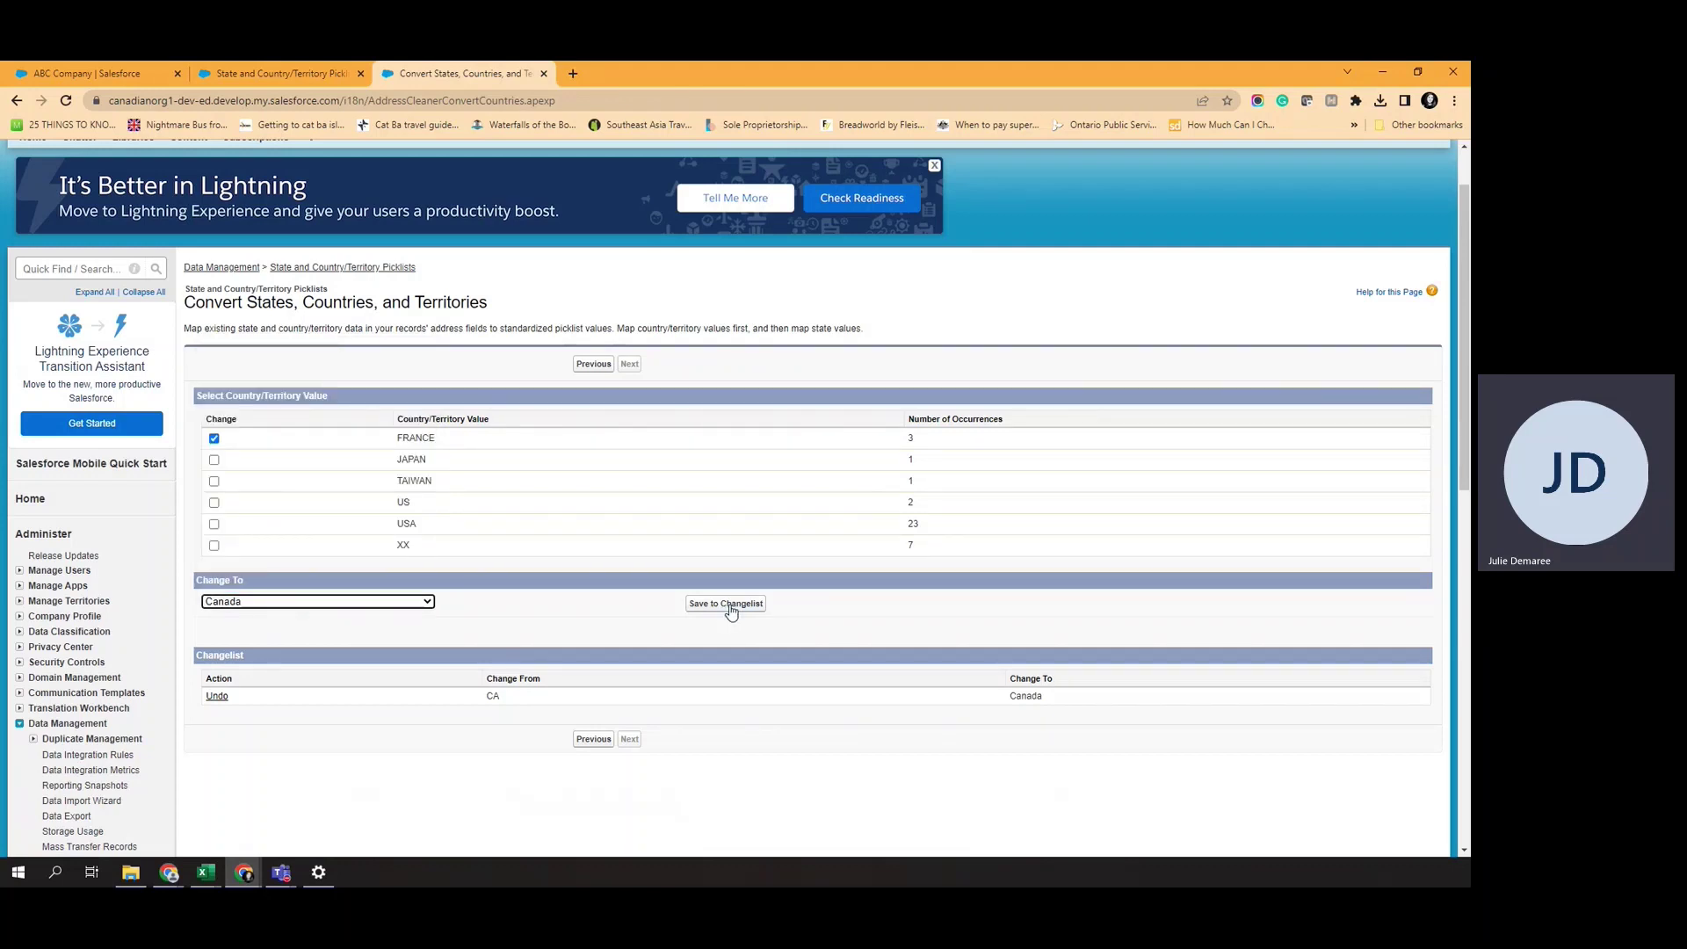
click(214, 460)
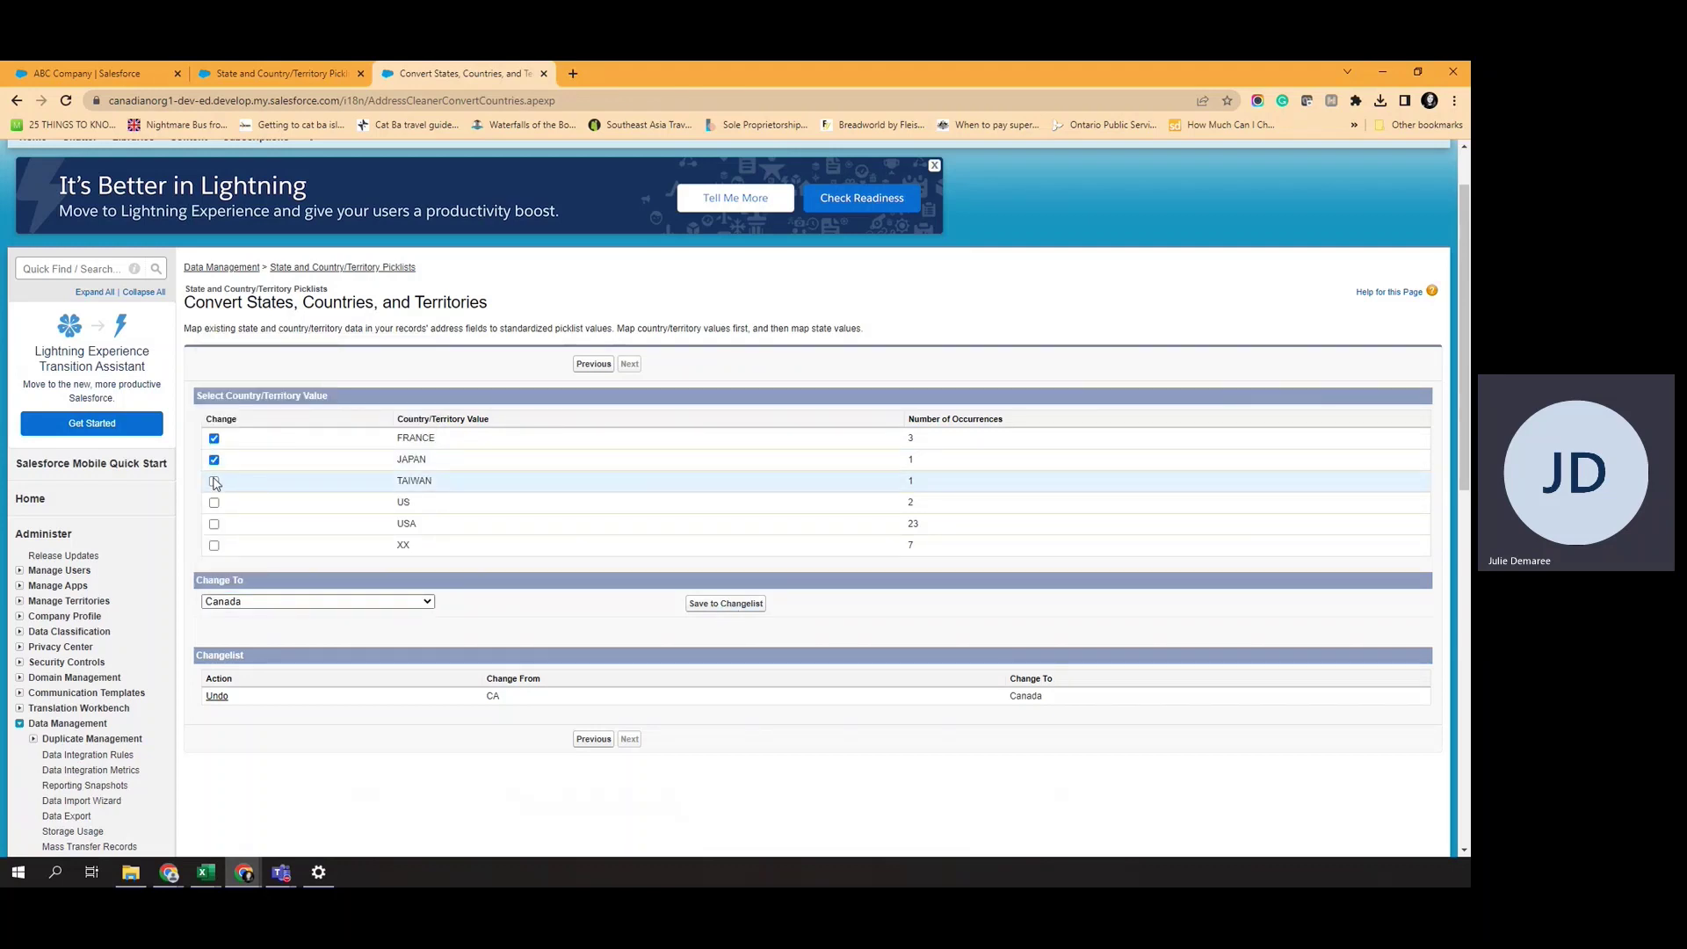
click(214, 546)
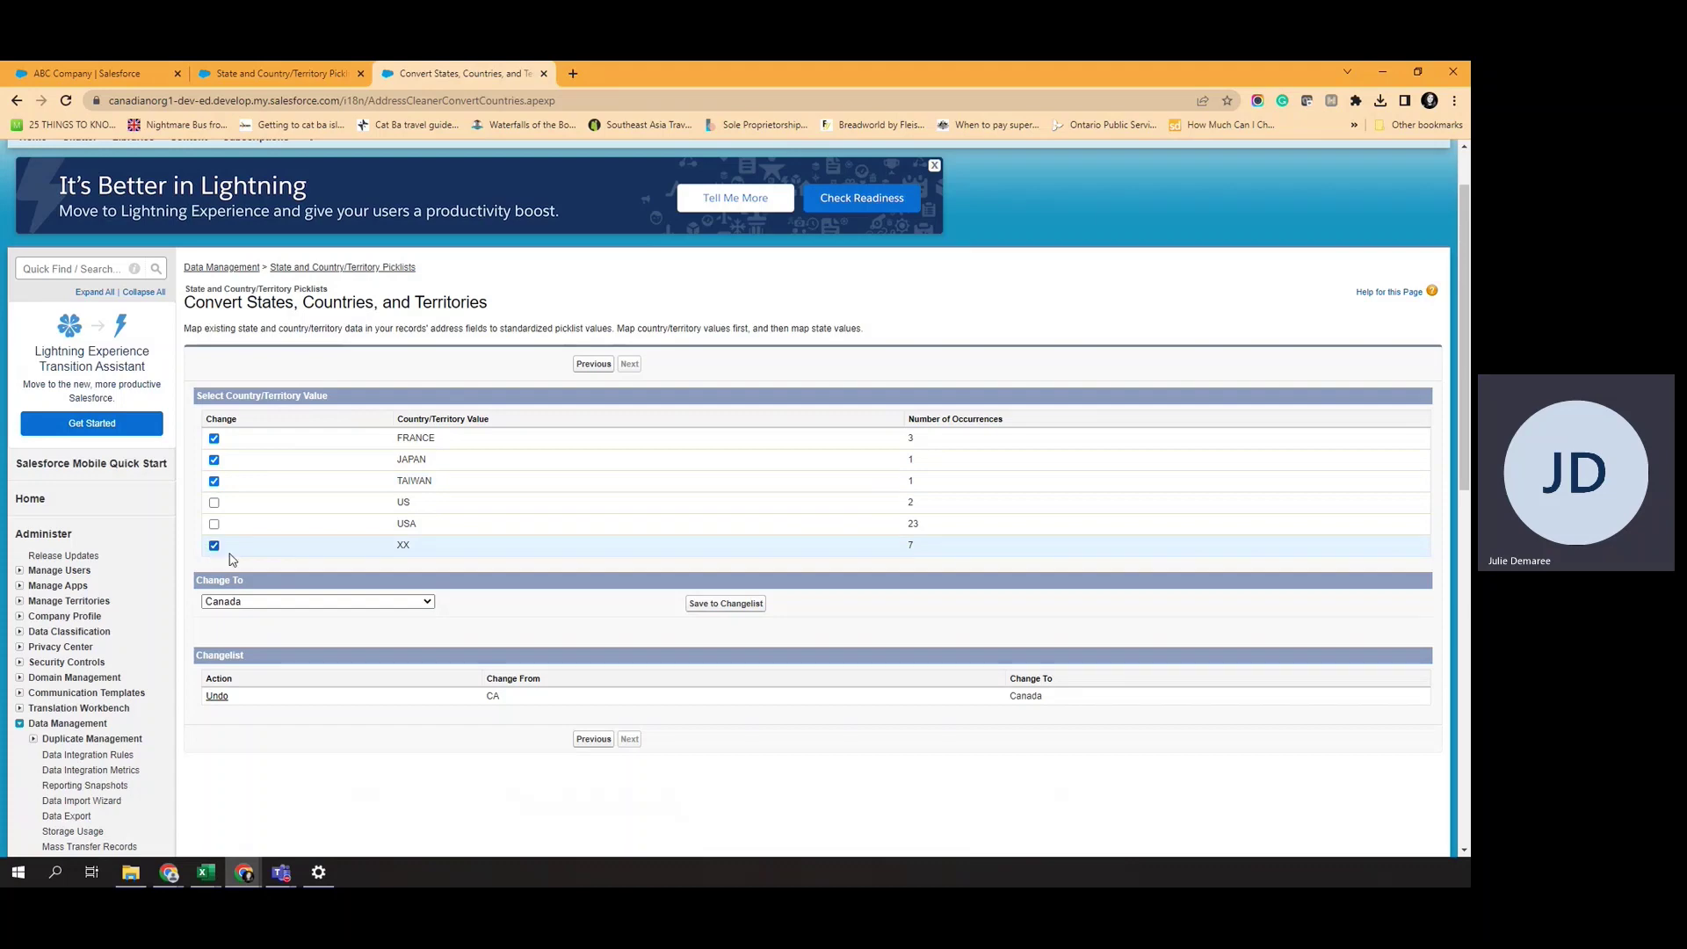
click(745, 606)
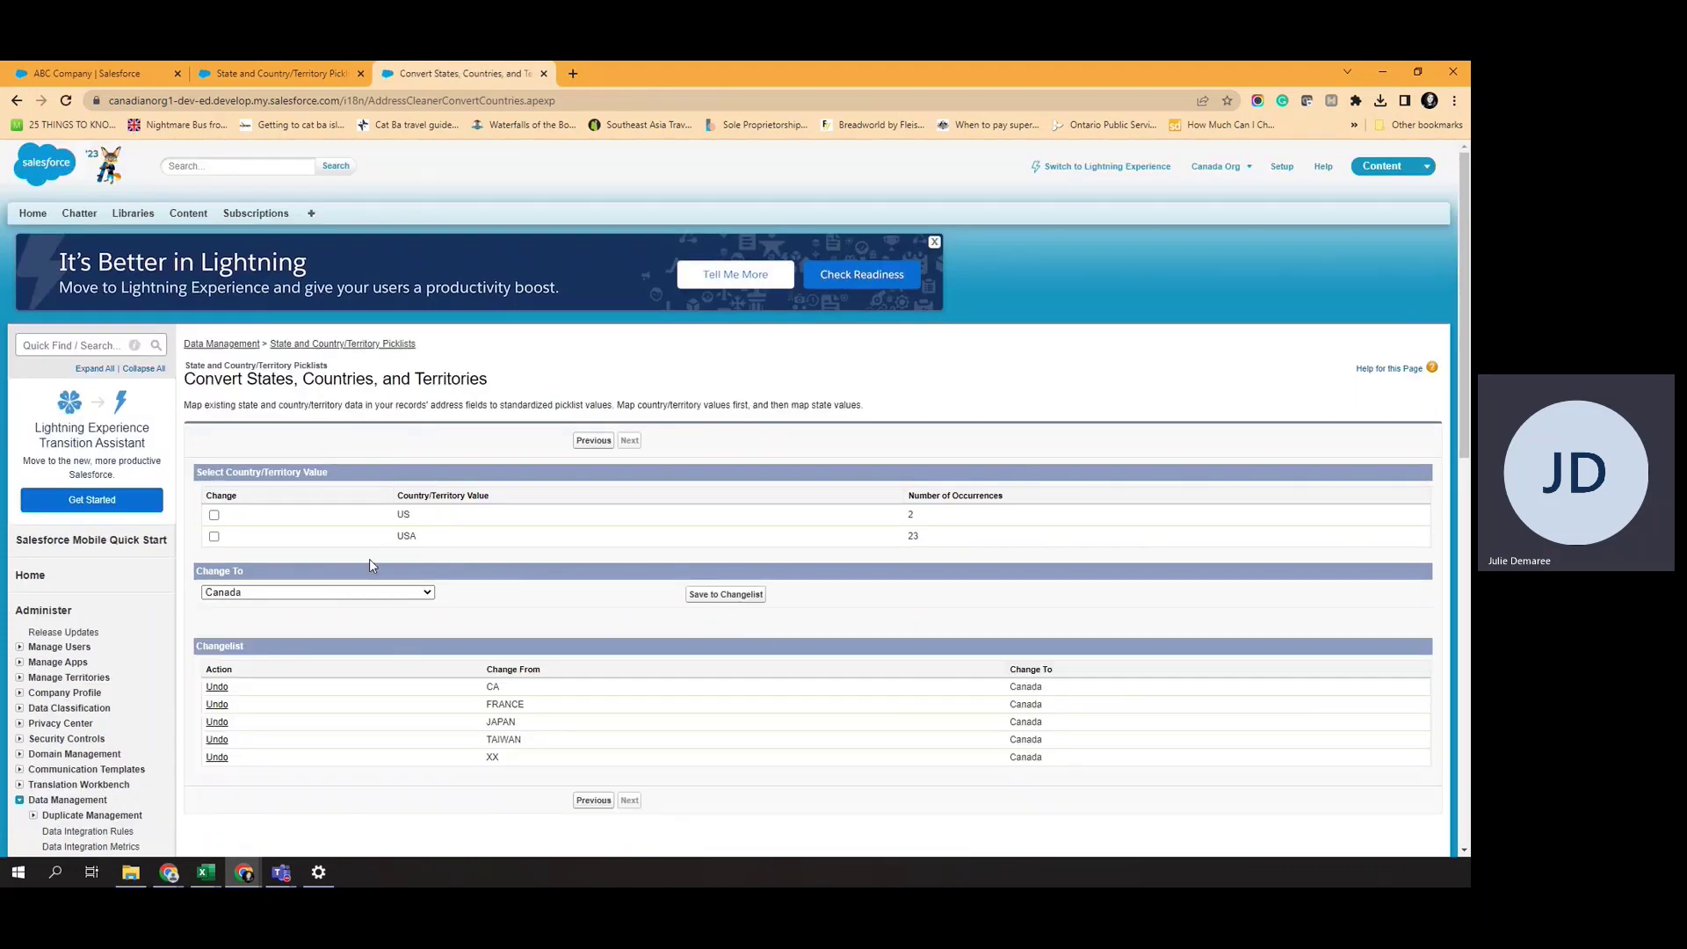
Map US and USA to United States in the changelist.
scroll(337, 518, down, 1)
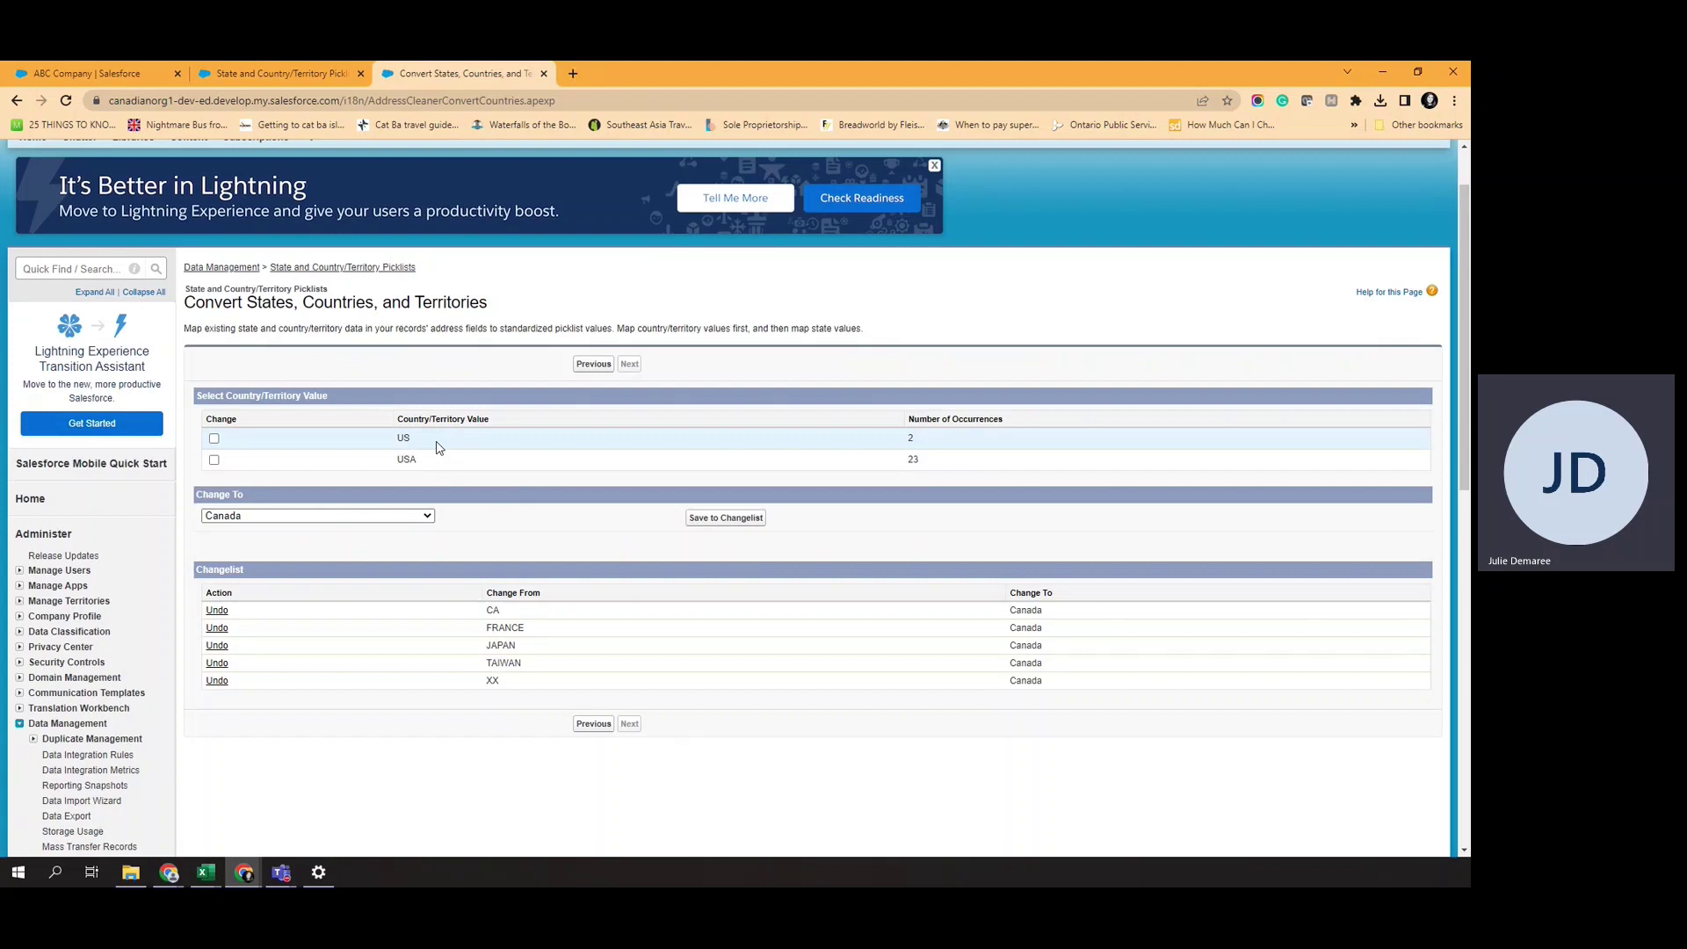
click(214, 438)
click(213, 460)
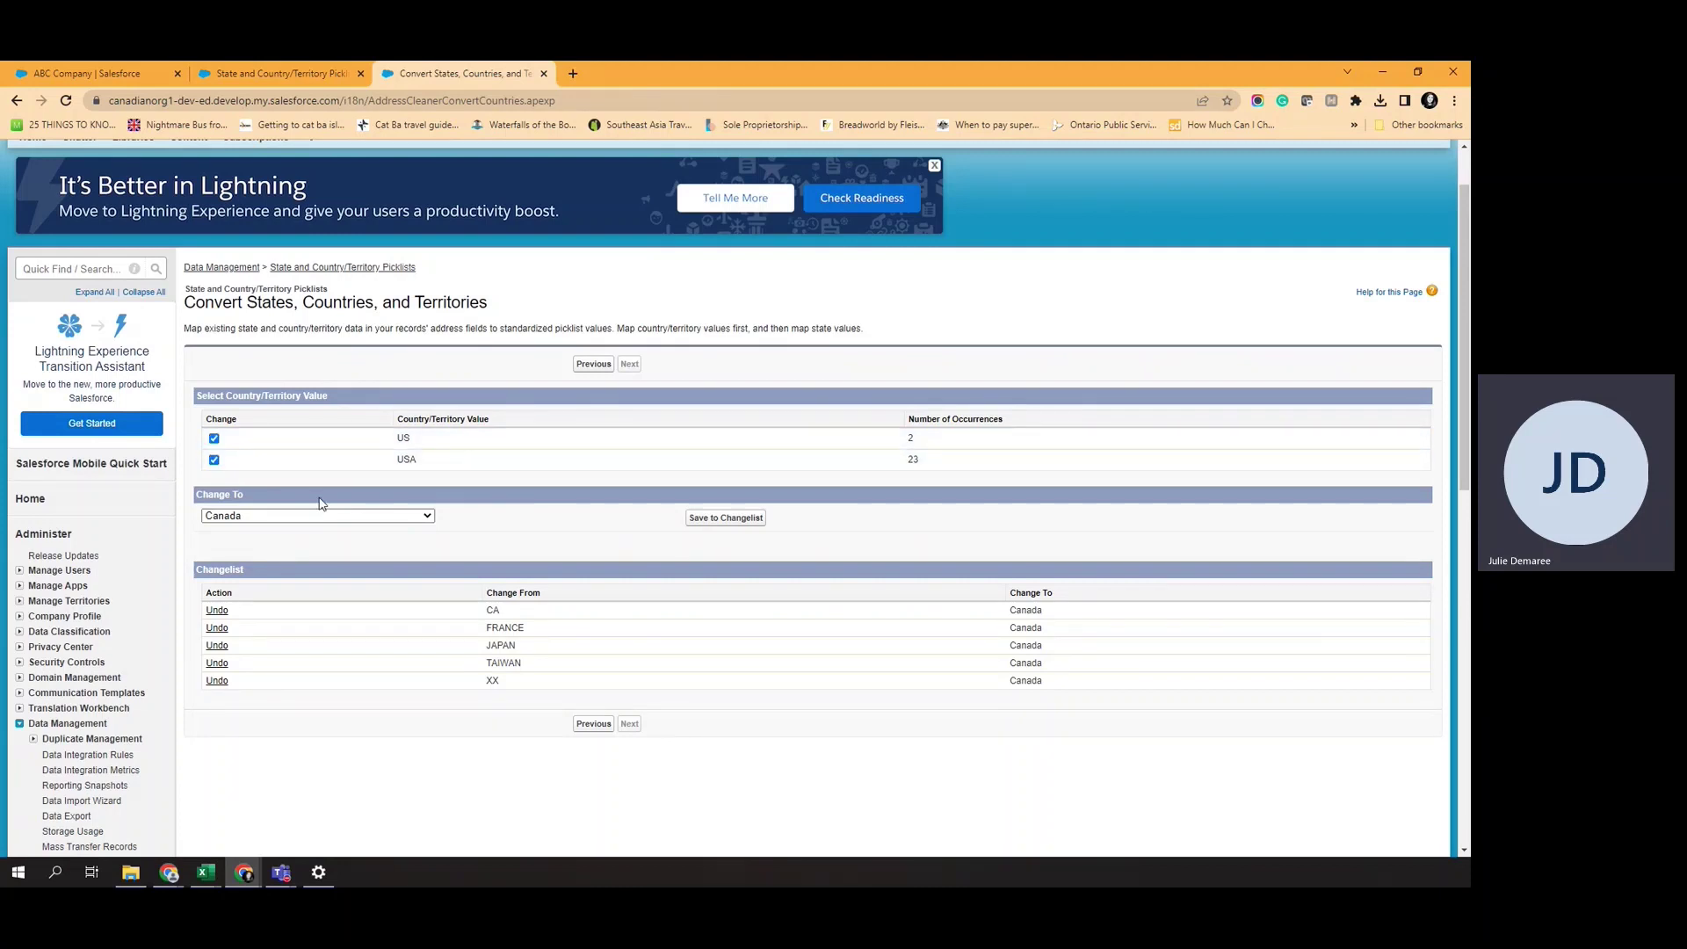
click(413, 517)
text(united)
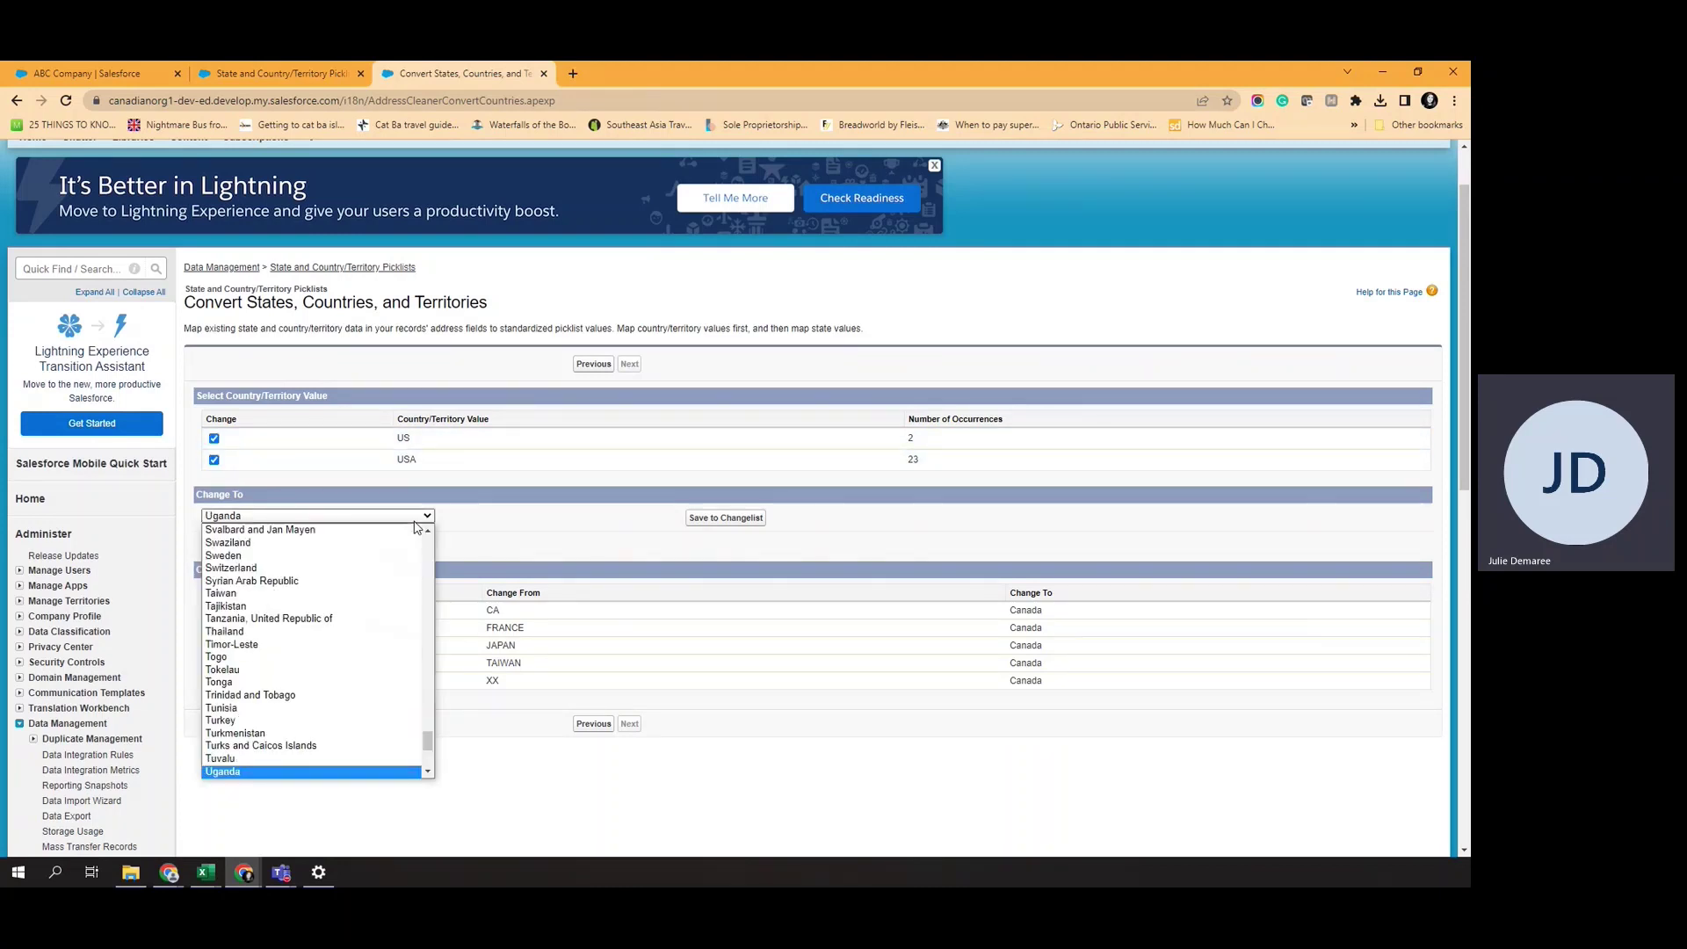
scroll(413, 615, down, 2)
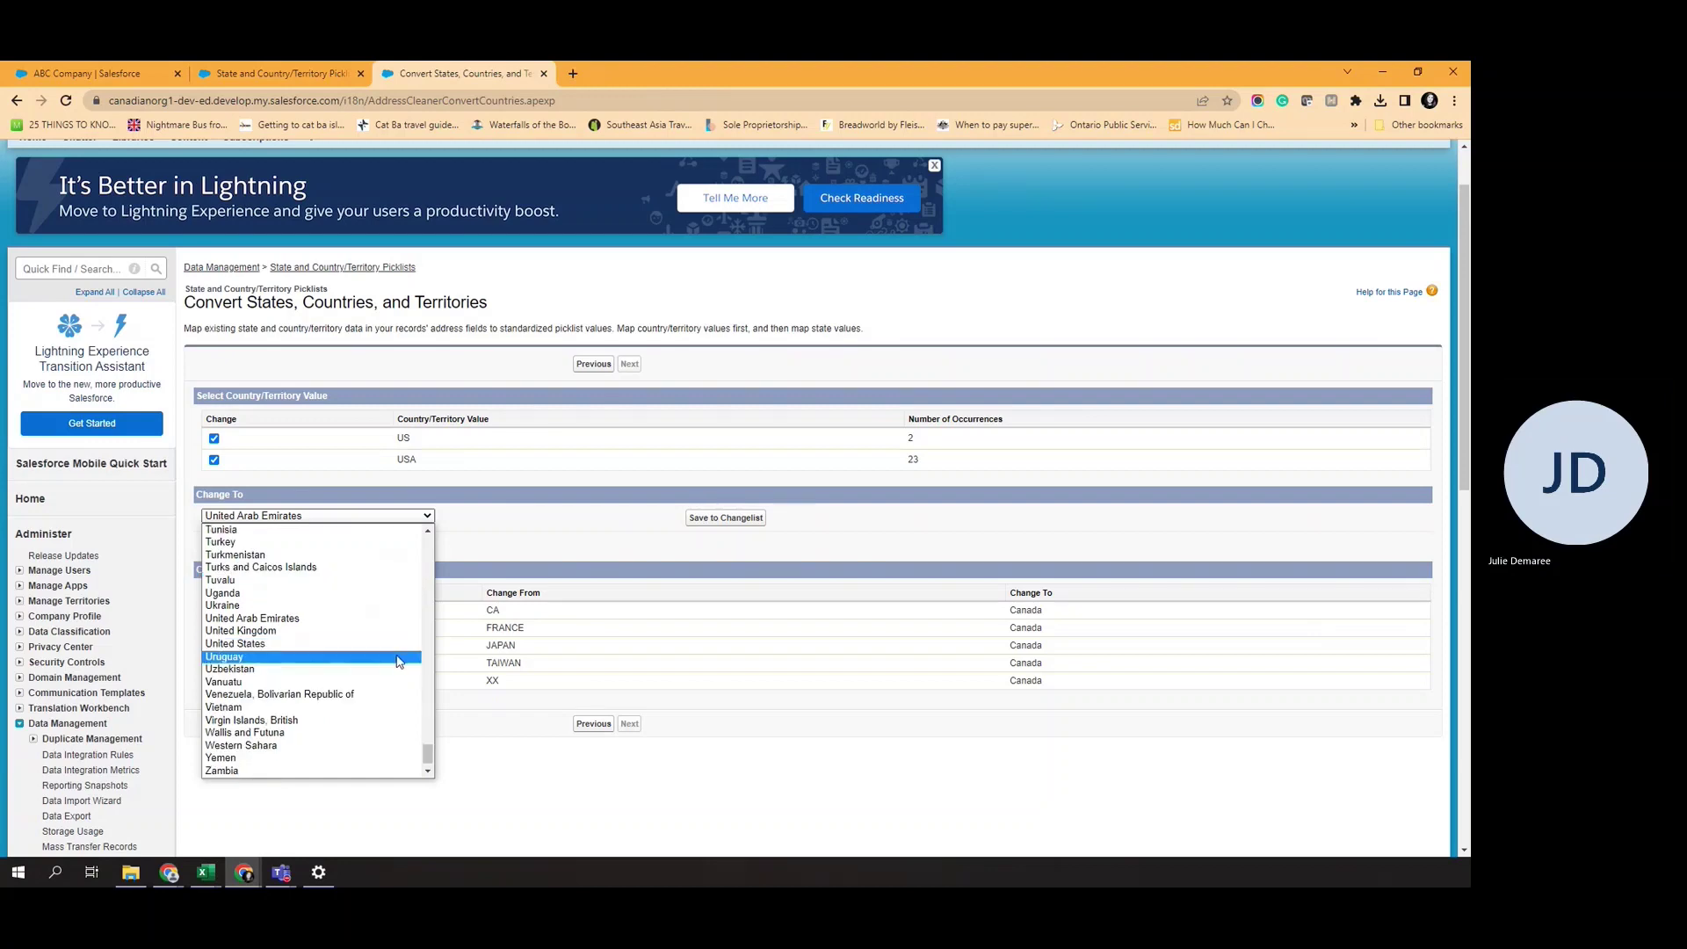
click(413, 644)
click(728, 519)
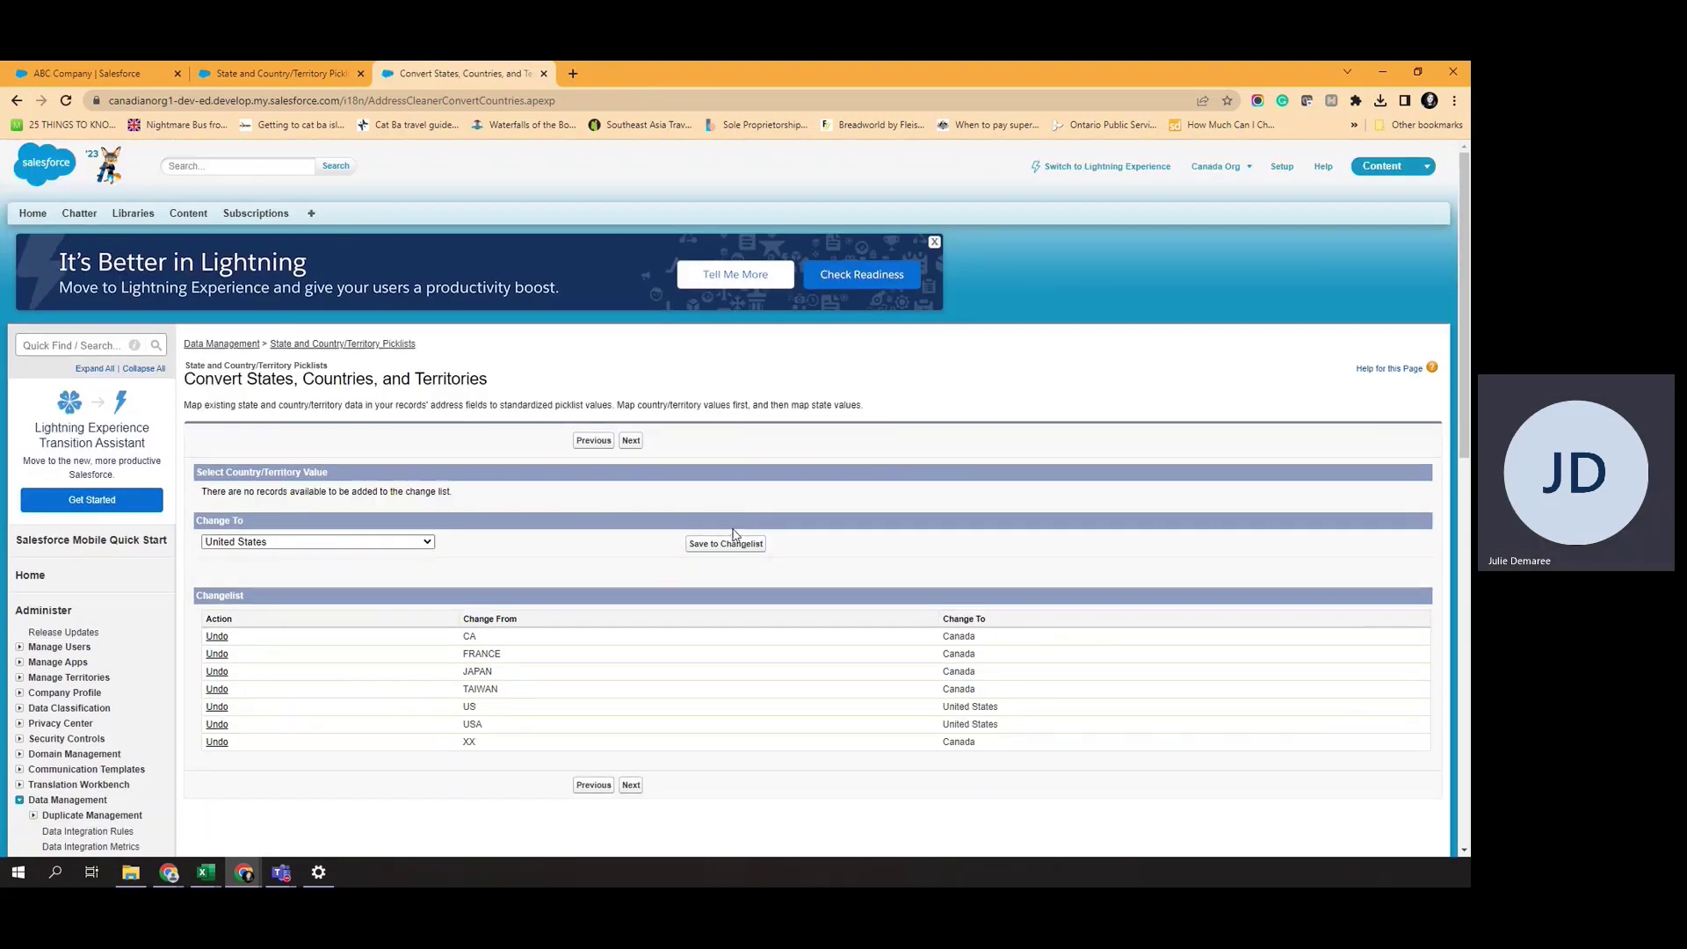
click(633, 443)
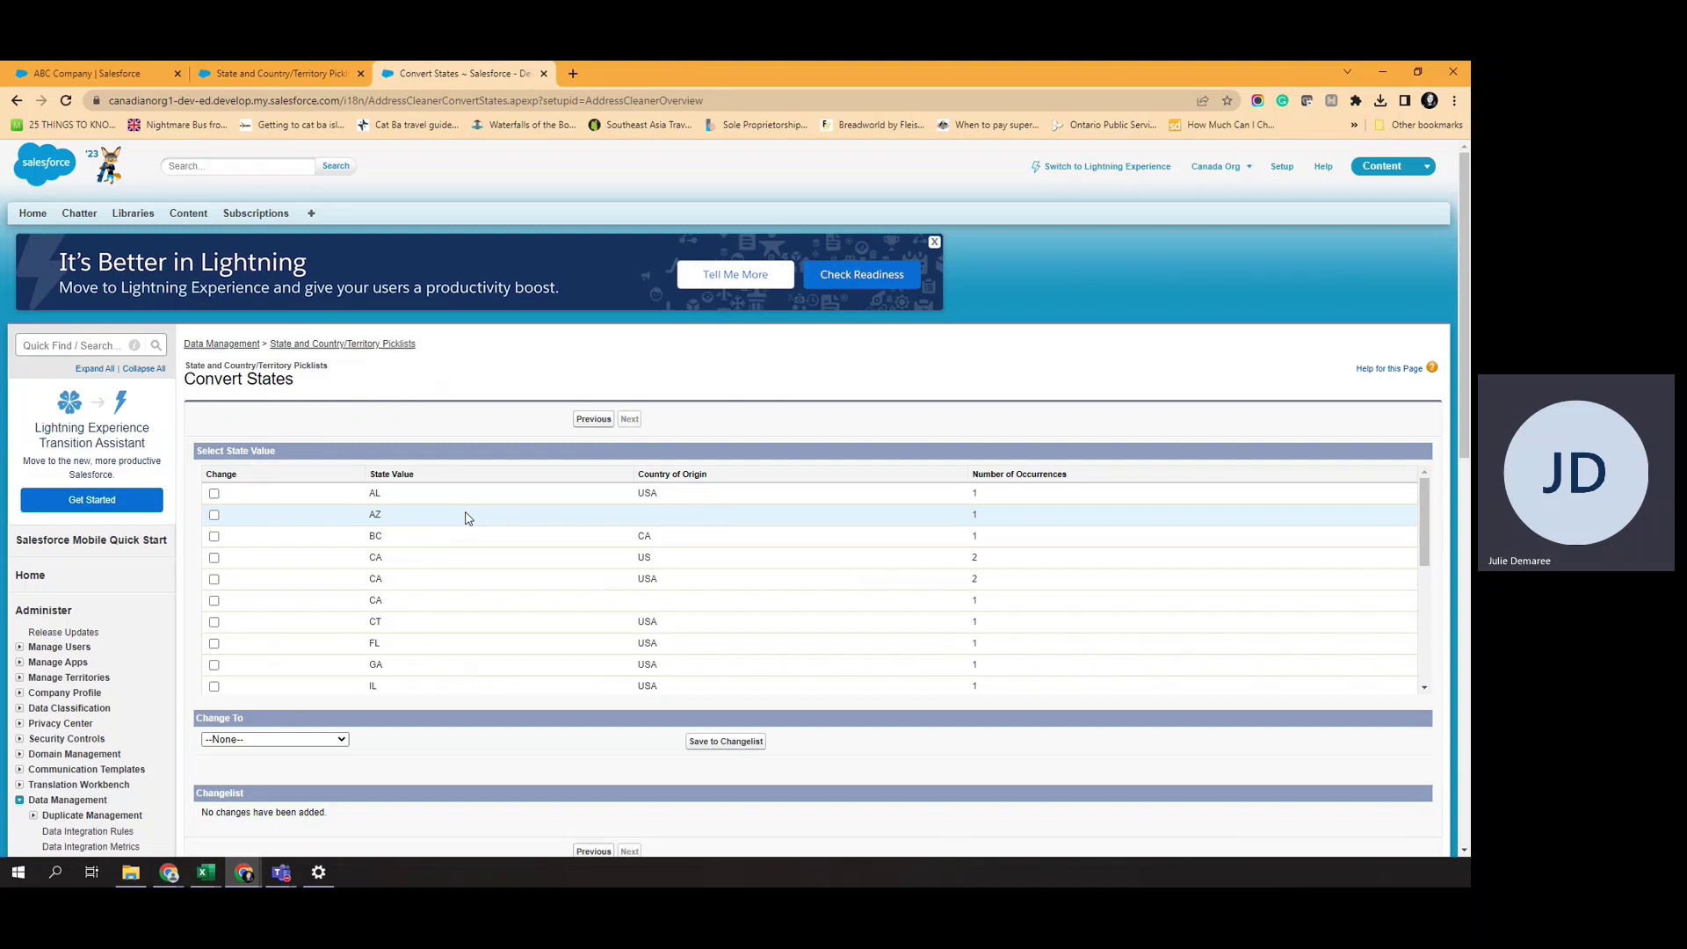
Map the AL state value to Alabama in the changelist.
scroll(422, 519, down, 3)
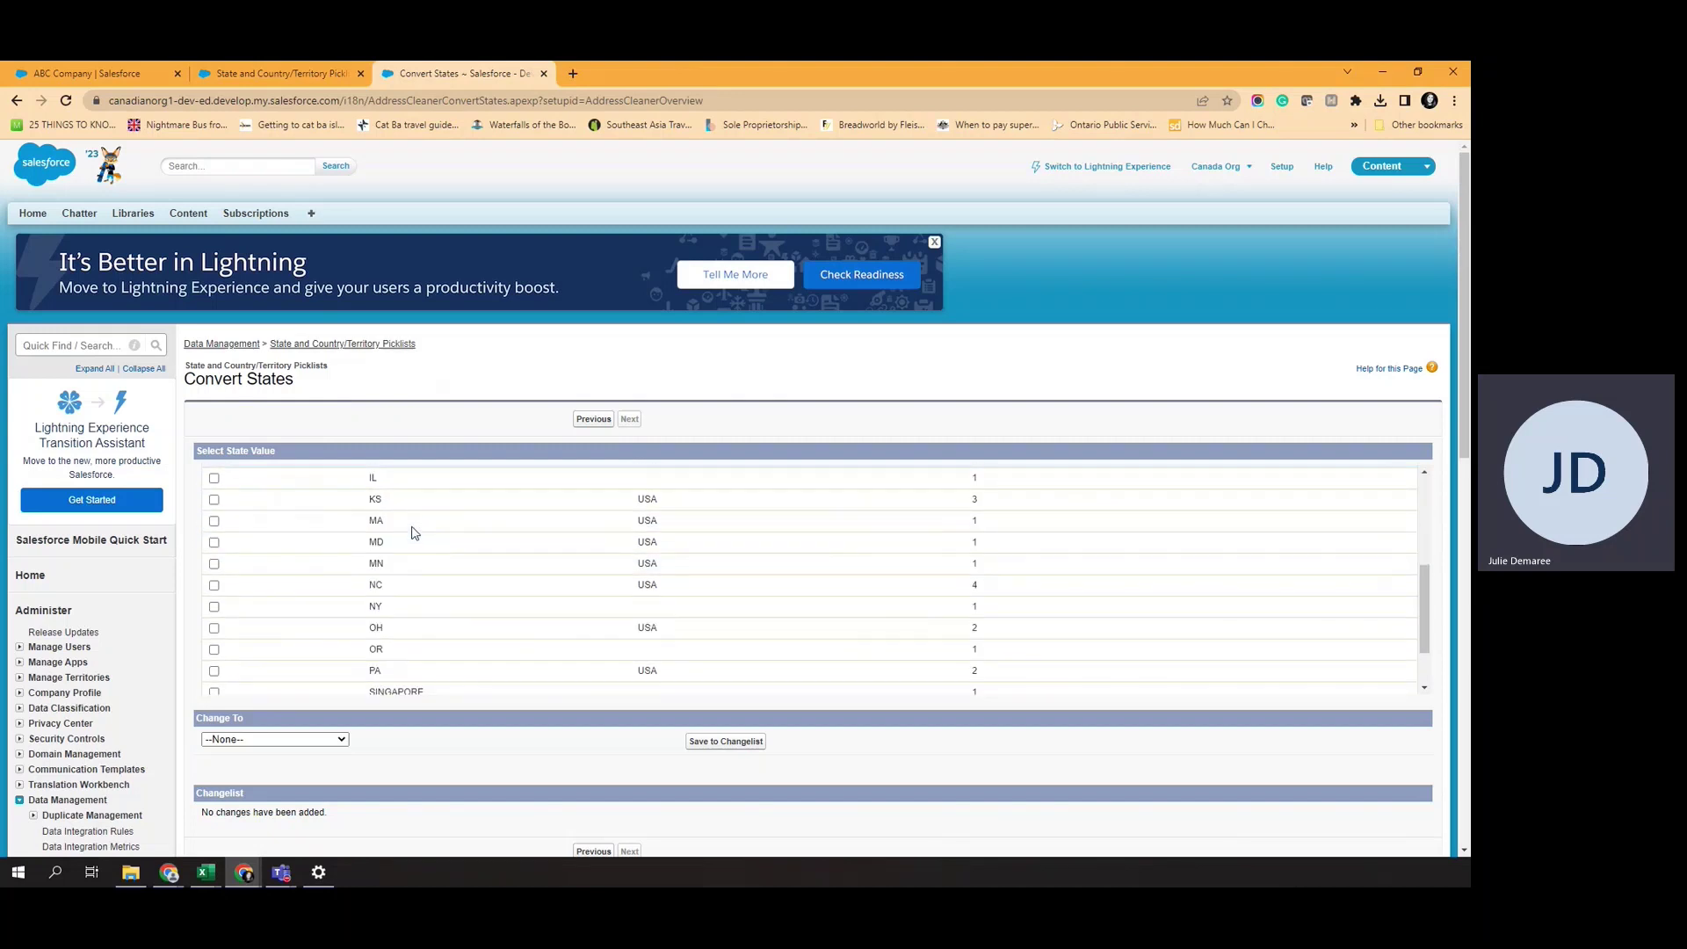
scroll(413, 533, down, 2)
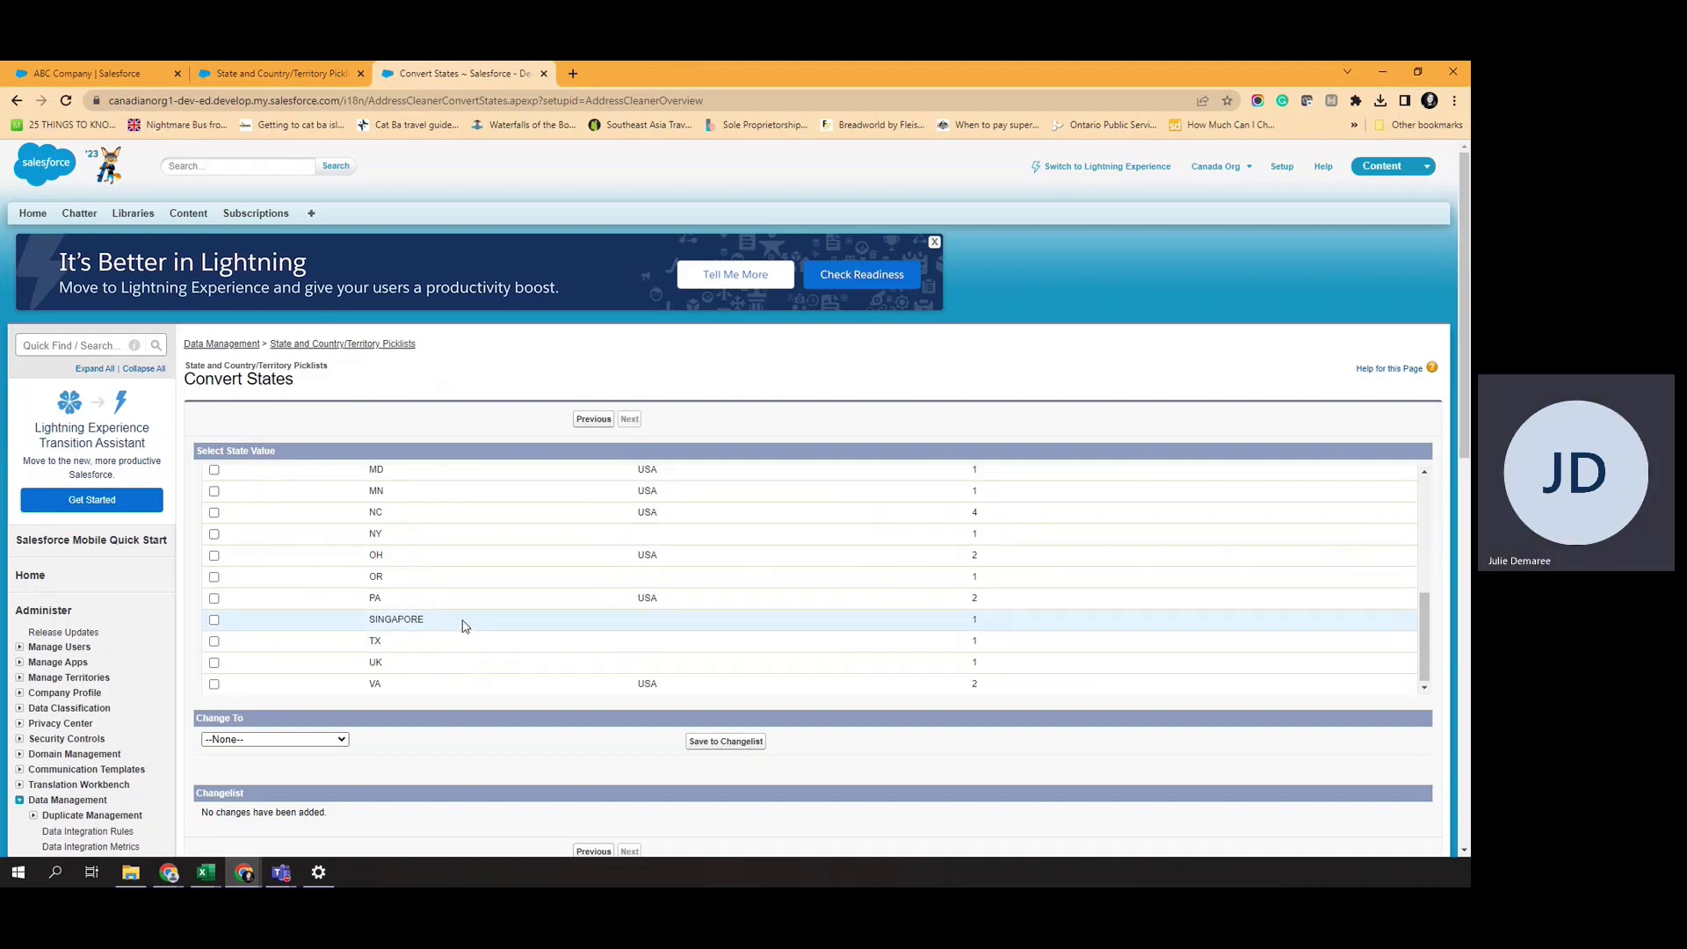
scroll(457, 625, up, 5)
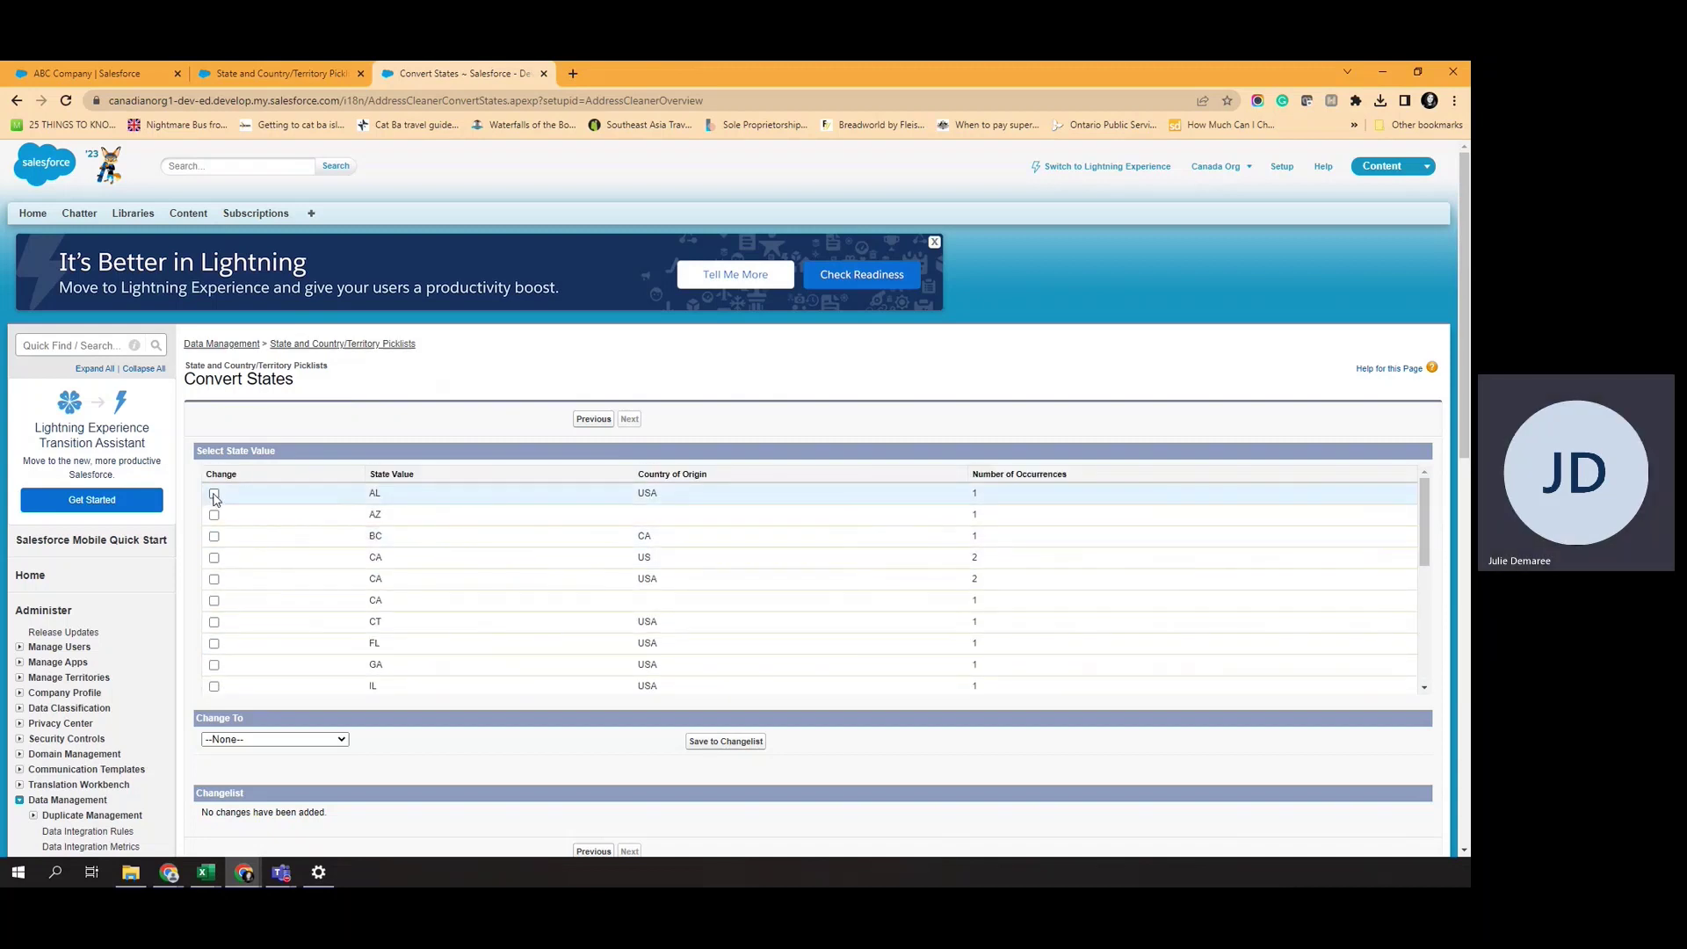
click(214, 494)
click(213, 514)
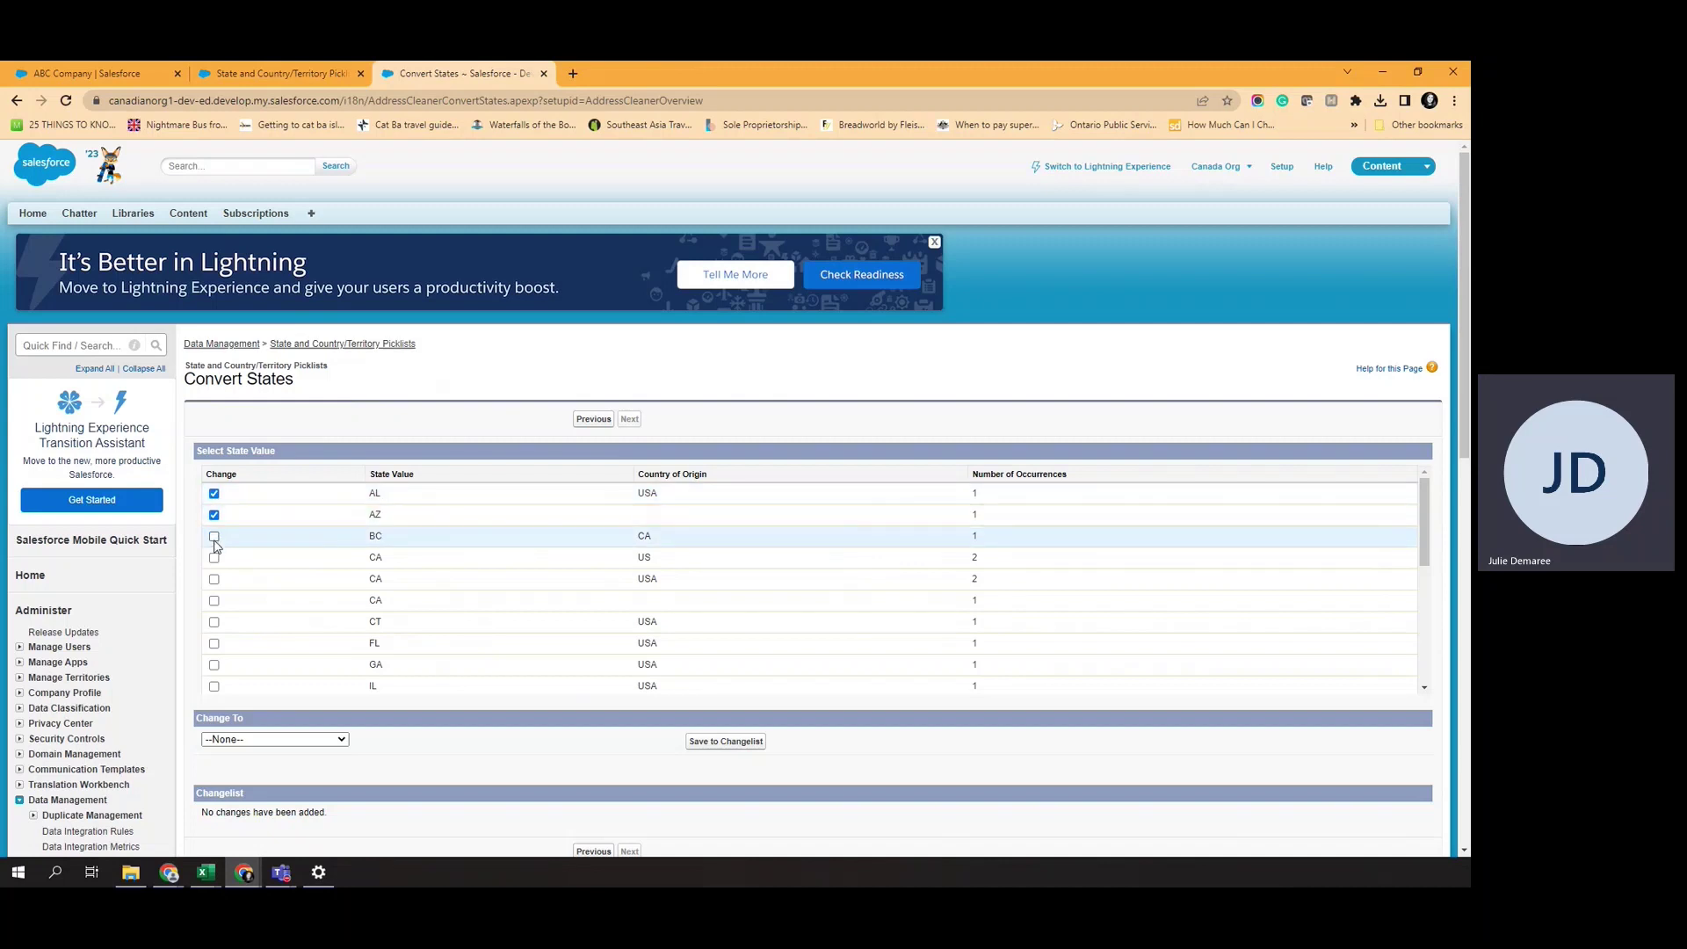
click(213, 559)
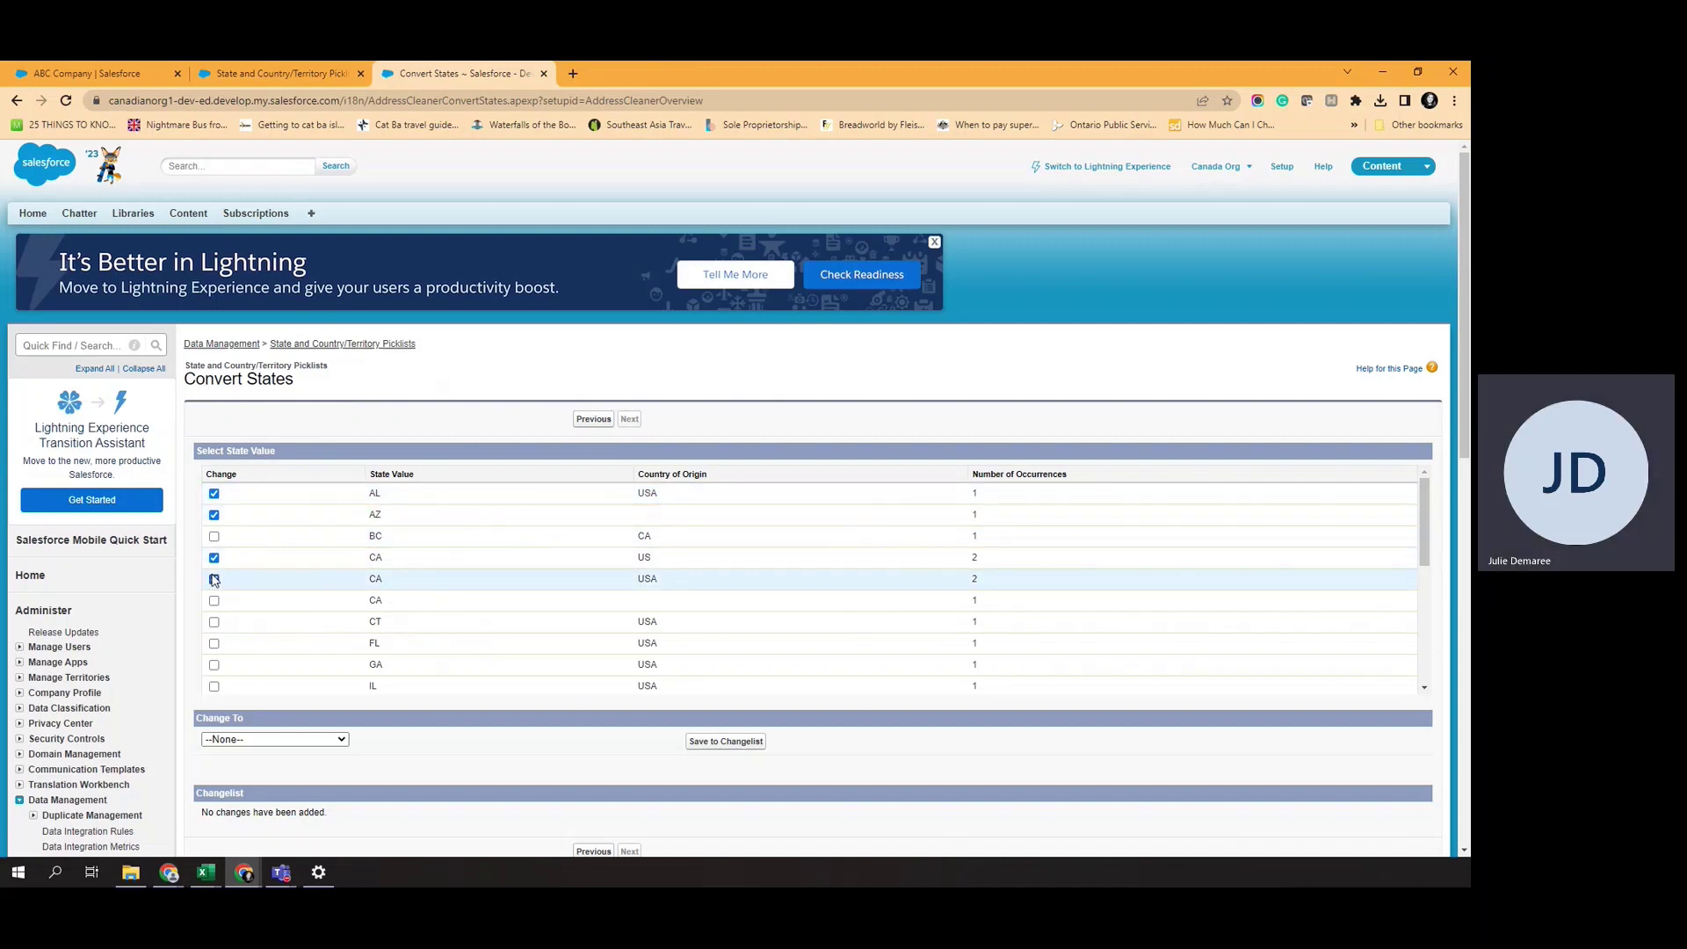
click(214, 579)
click(214, 557)
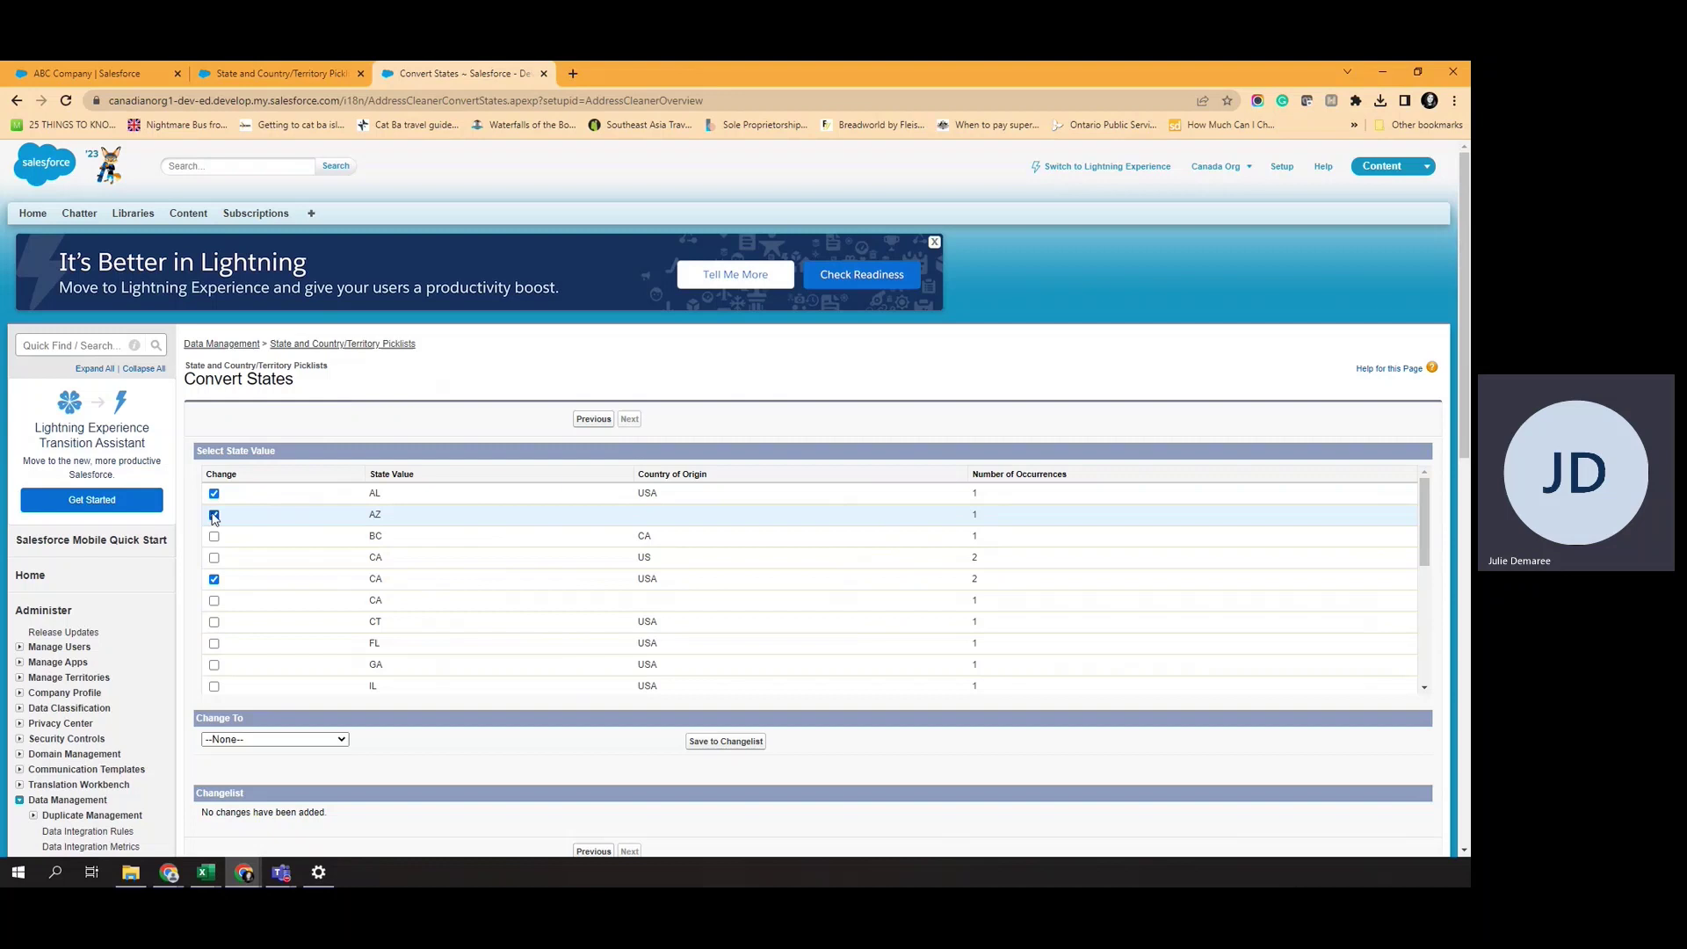
click(213, 514)
click(214, 579)
scroll(264, 563, down, 2)
scroll(264, 562, up, 2)
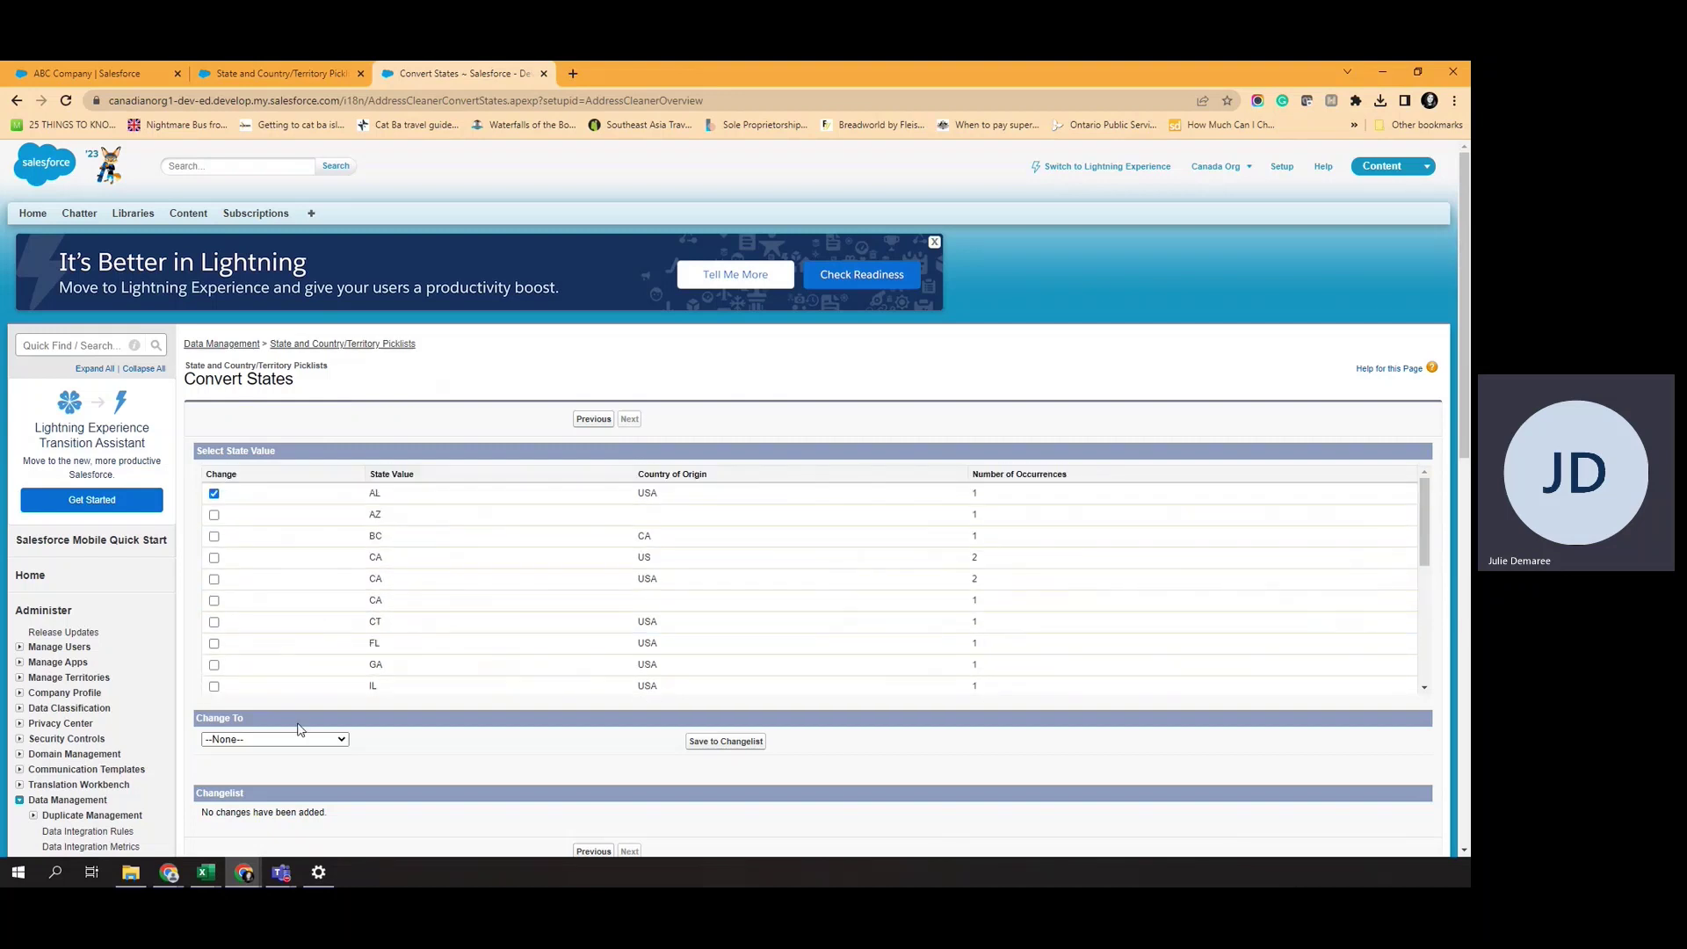
click(285, 743)
click(225, 508)
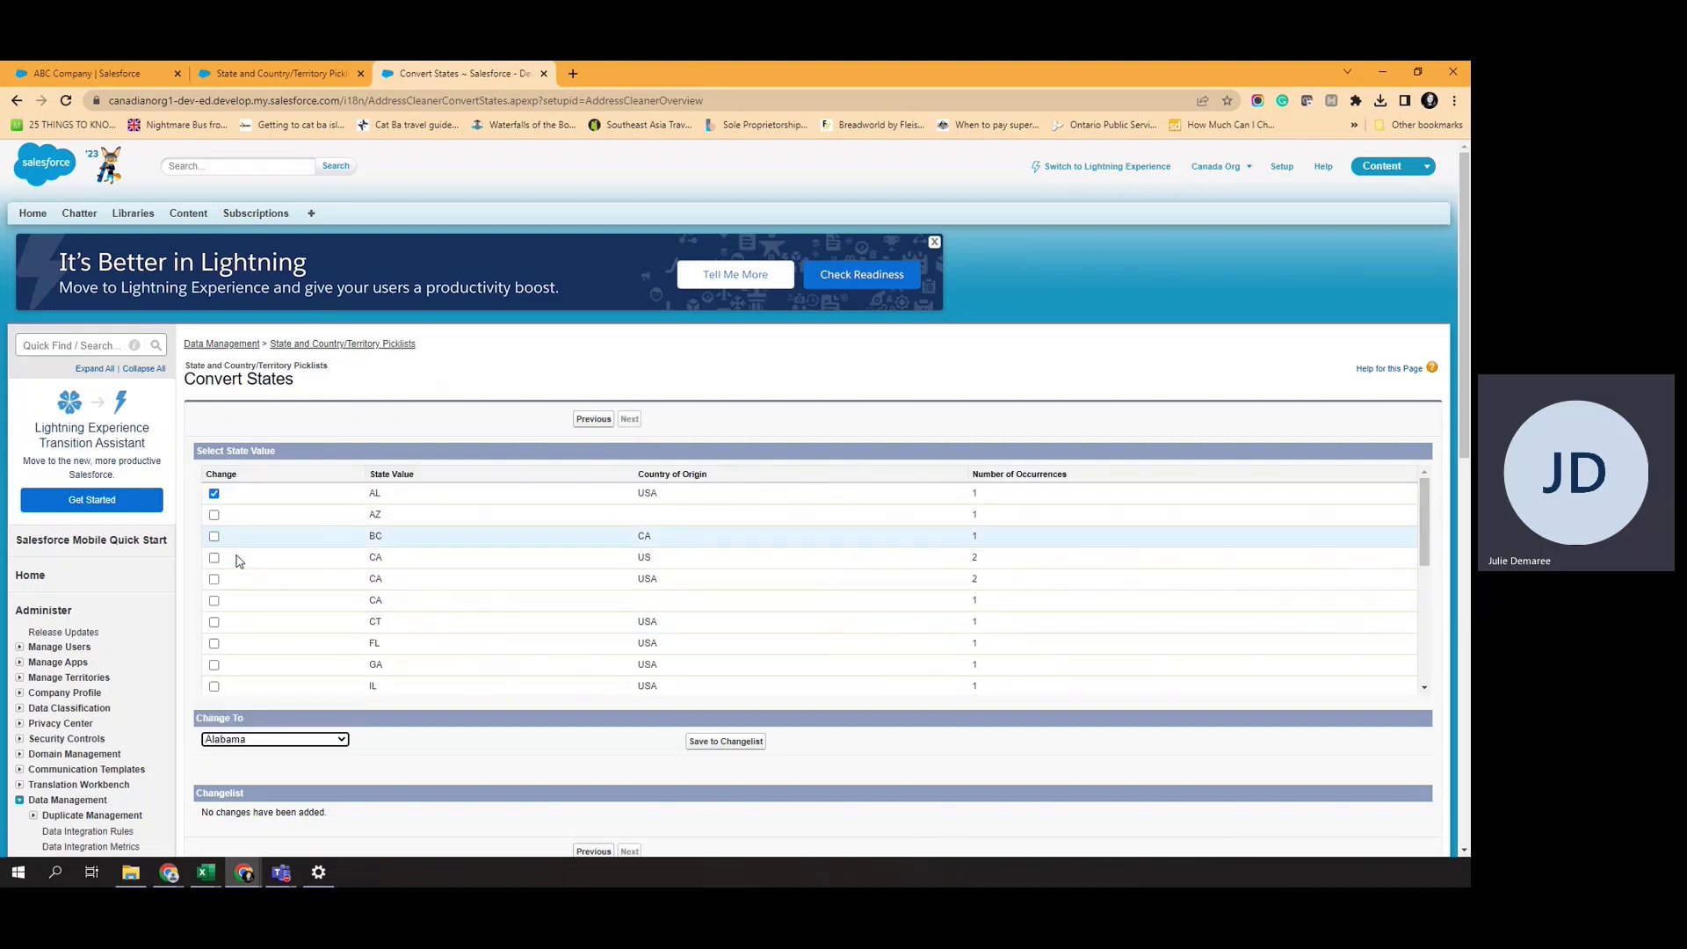
click(726, 742)
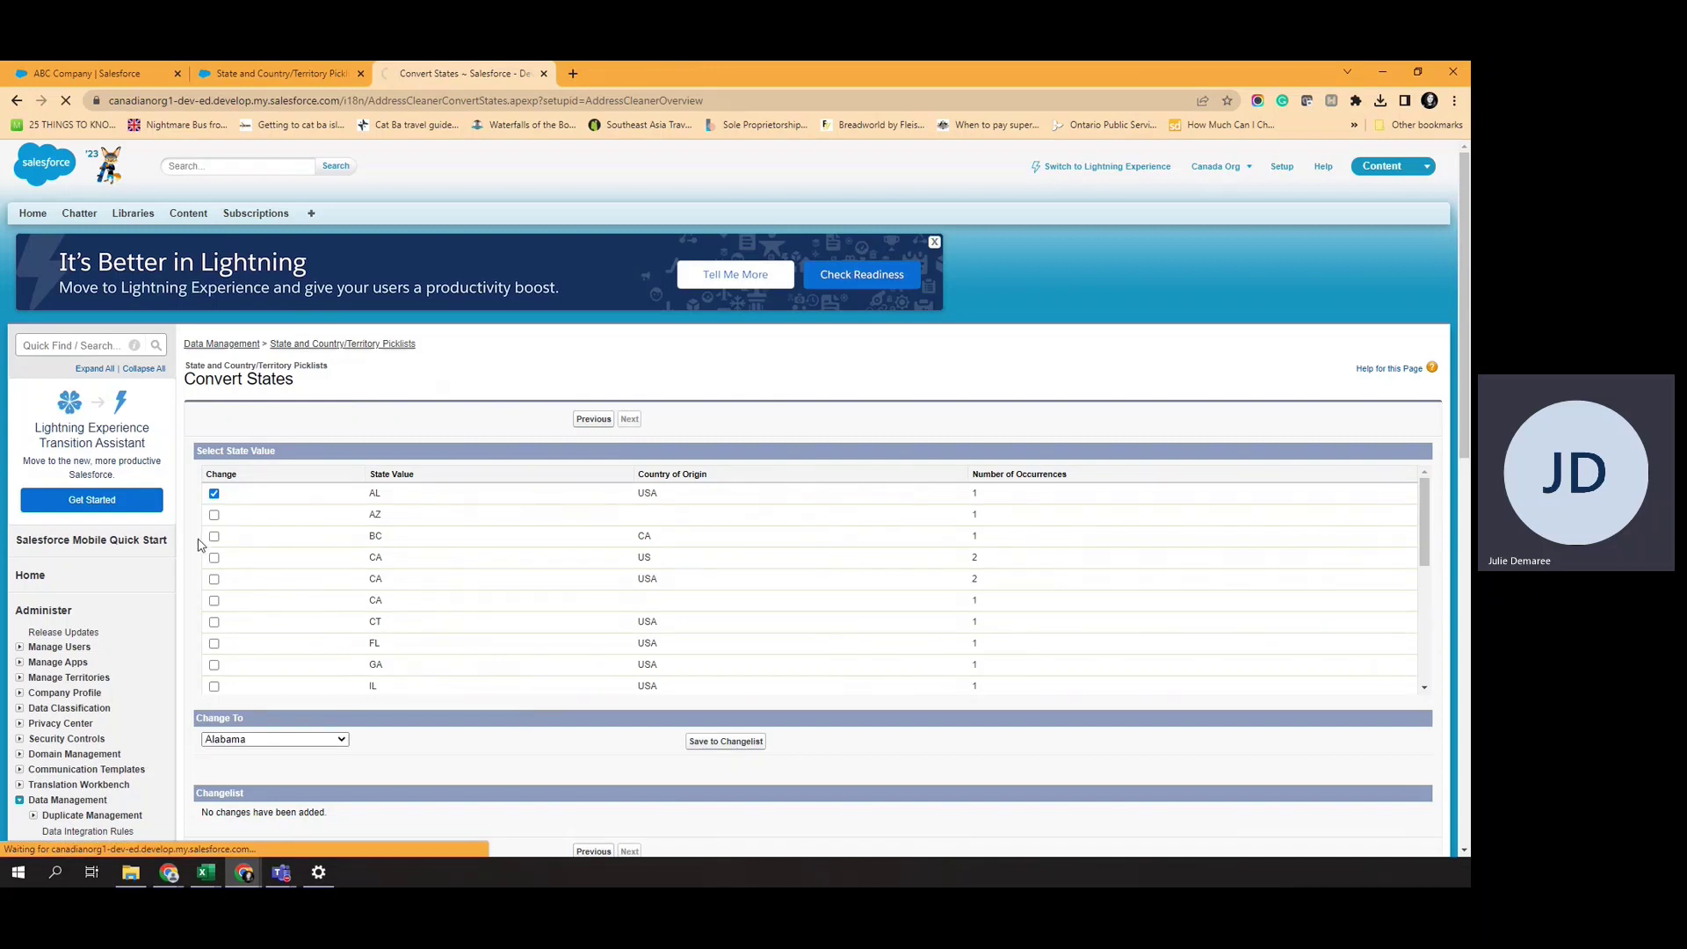
Select AZ and choose Arizona as its new state value.
click(214, 494)
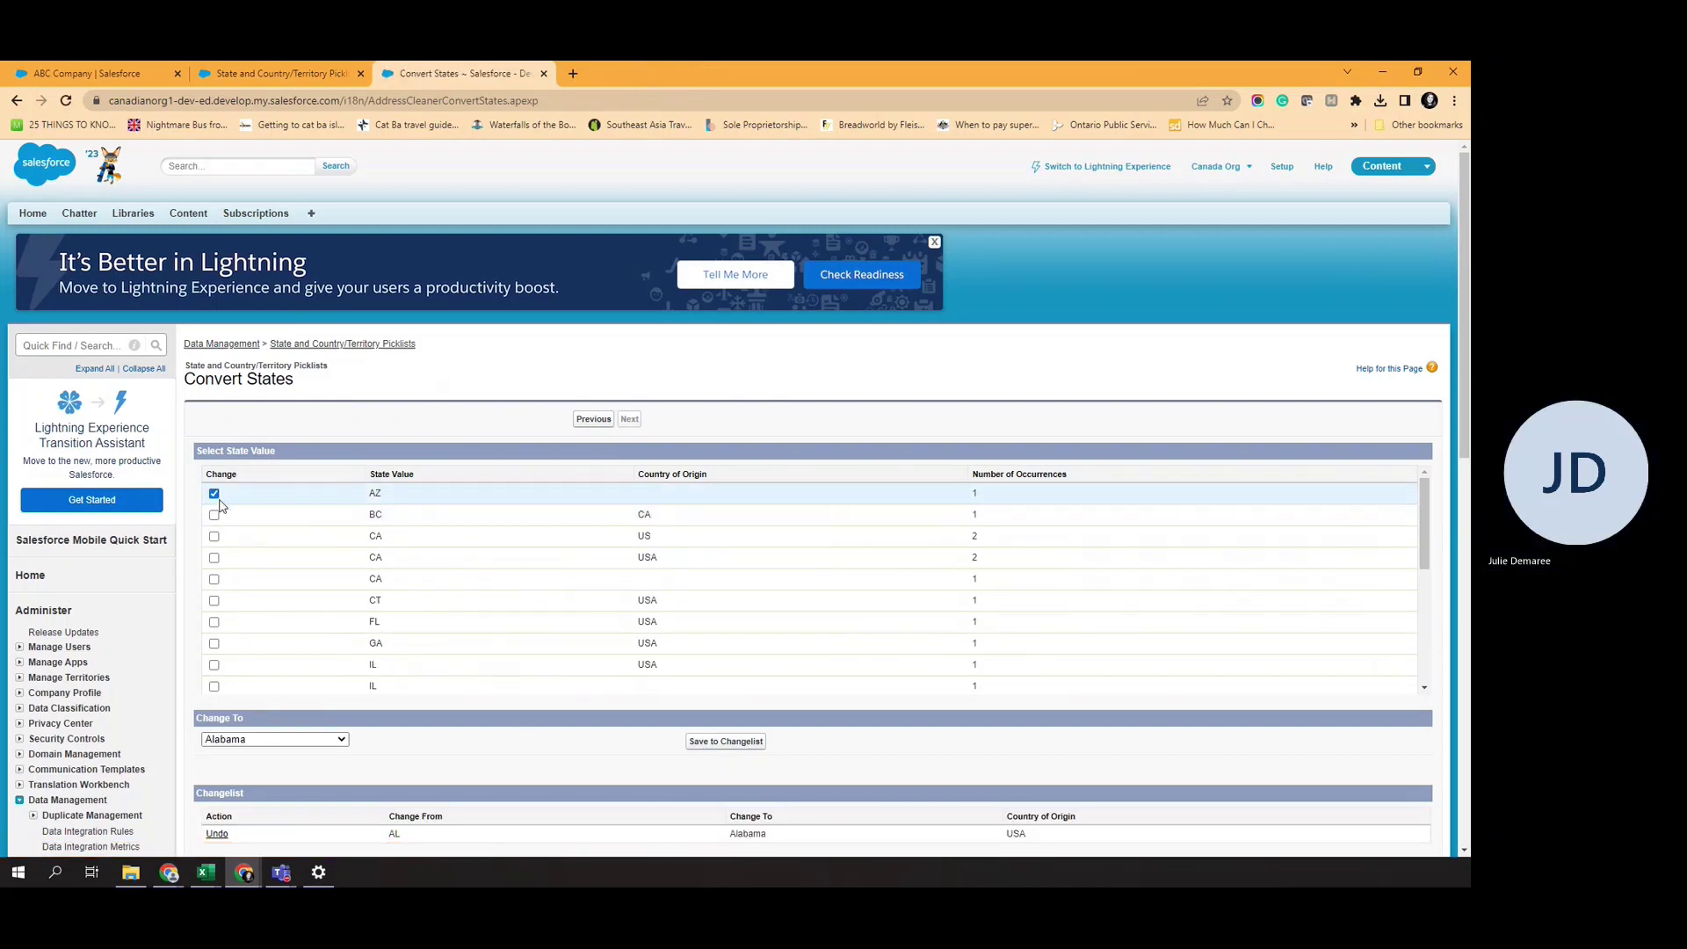
click(304, 743)
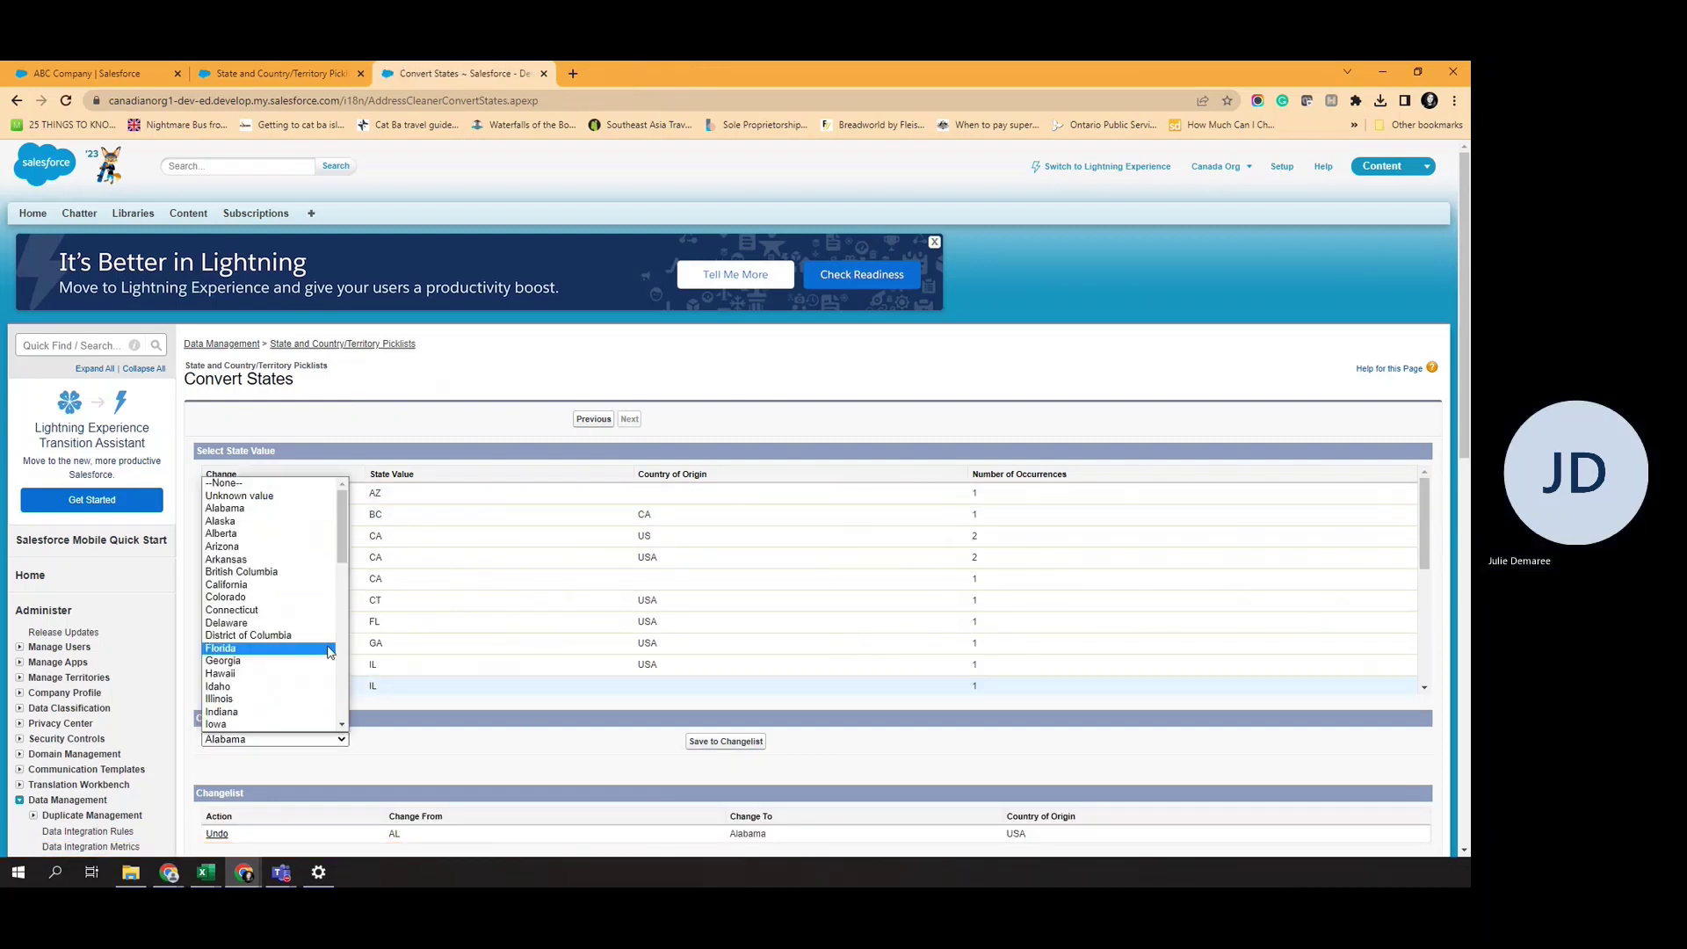
click(317, 547)
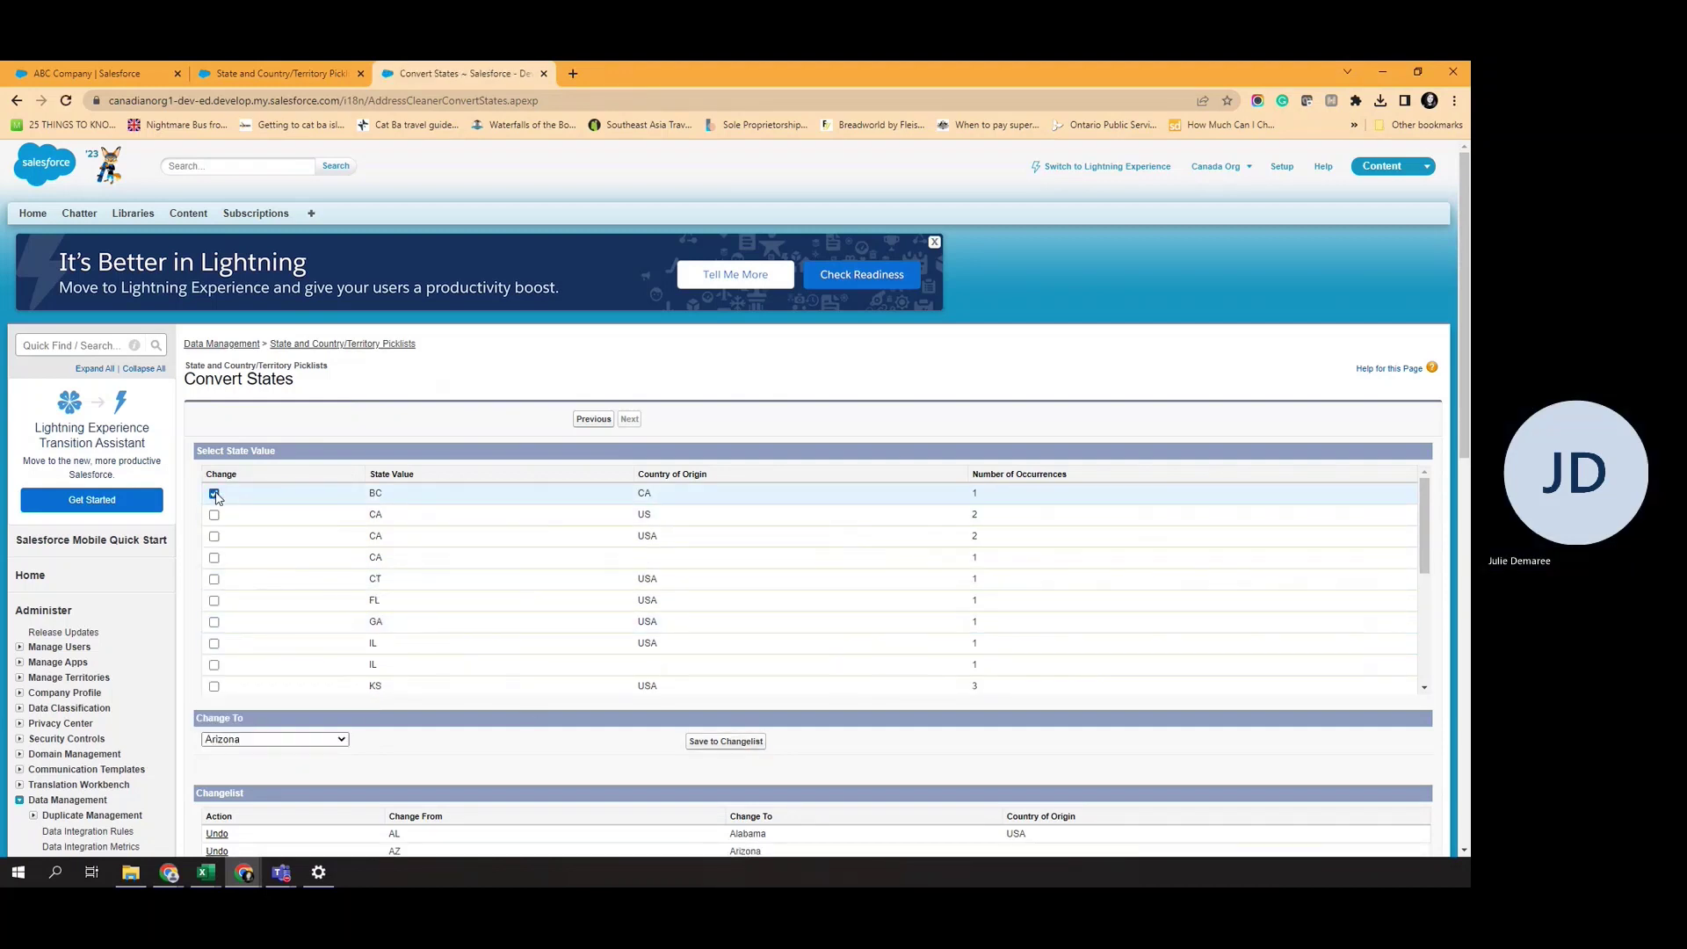
scroll(264, 661, down, 3)
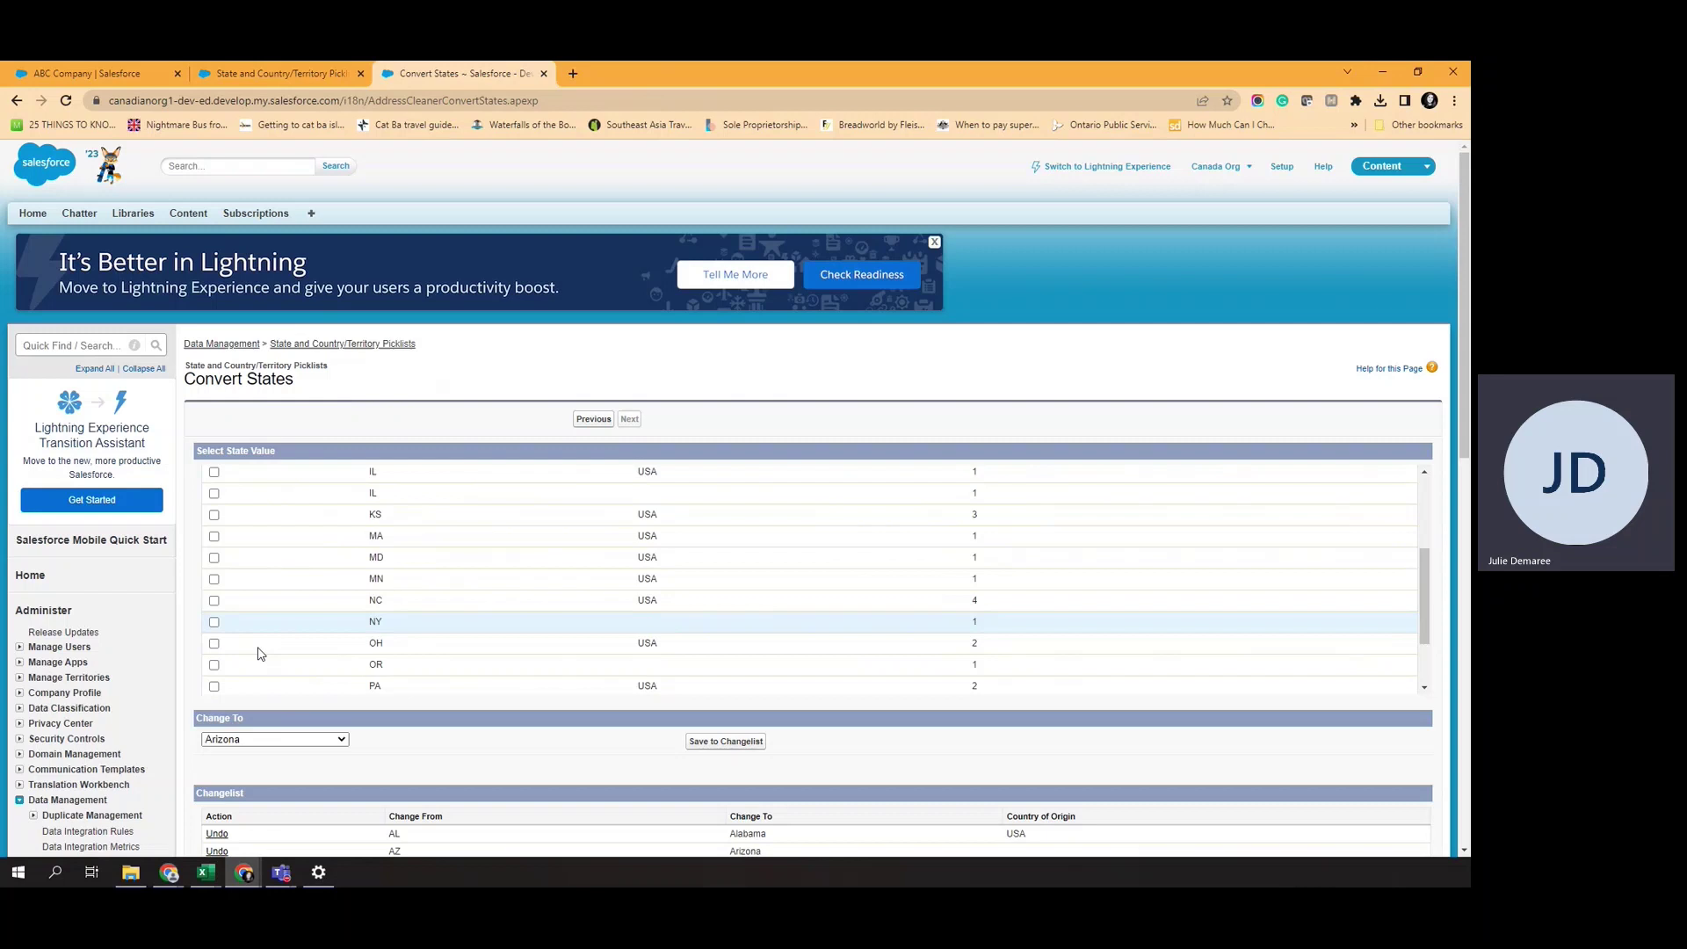
scroll(260, 653, down, 1)
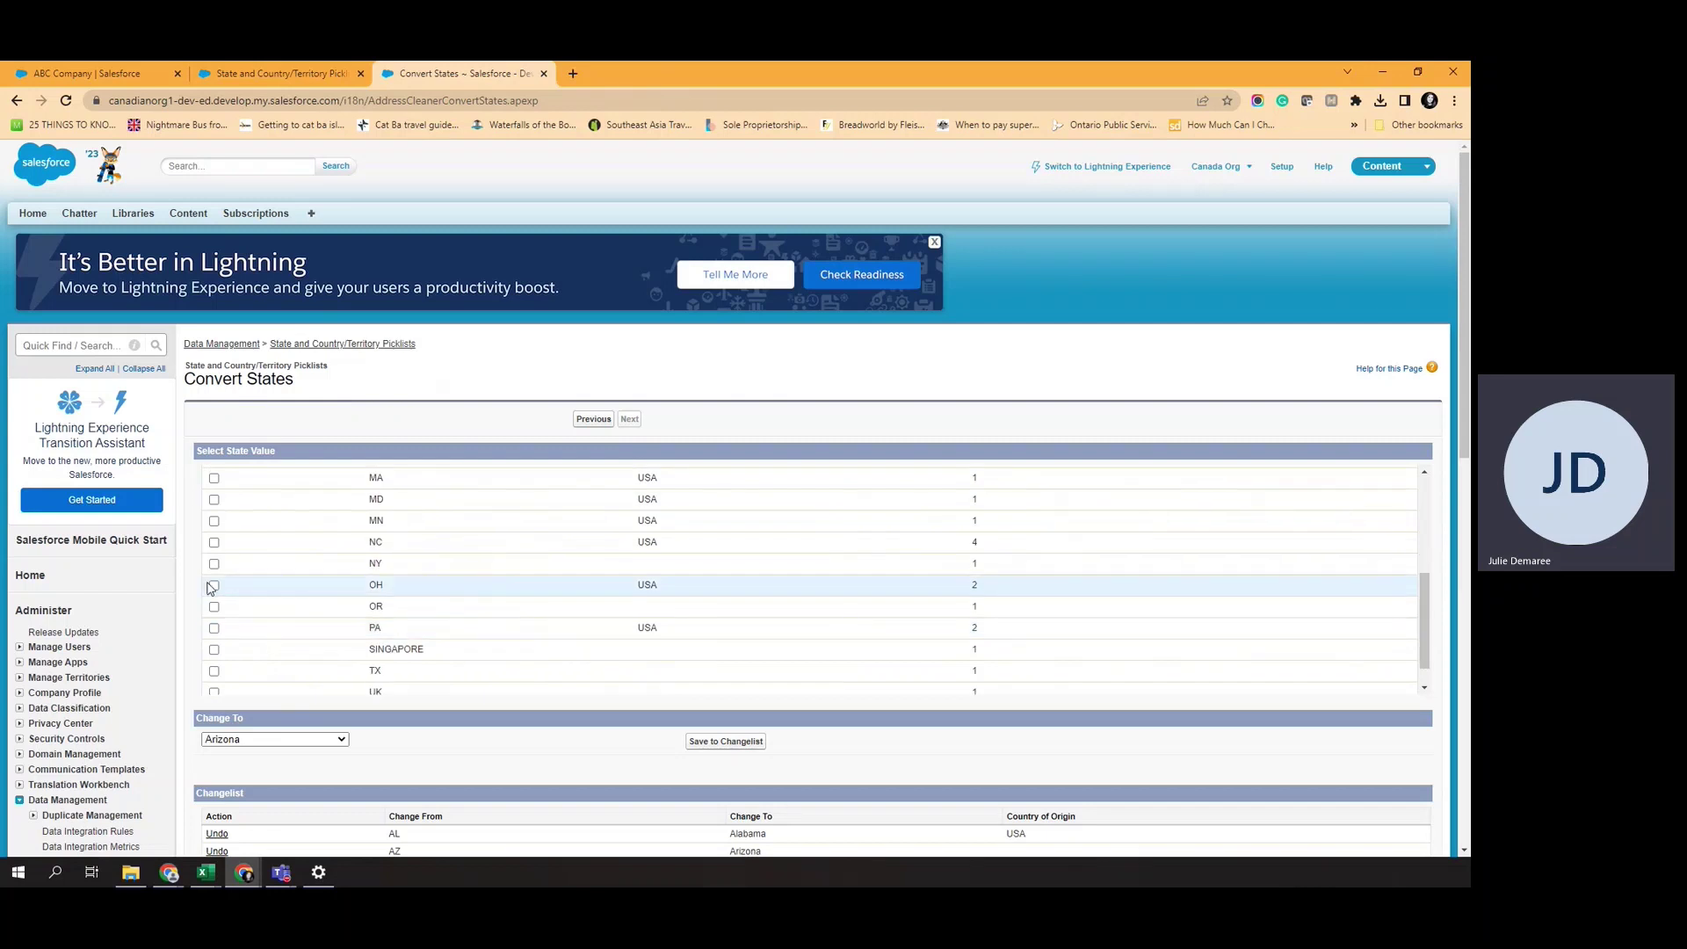
Mark SINGAPORE and UK and choose British Columbia as their new value.
click(214, 652)
scroll(216, 659, down, 1)
click(215, 662)
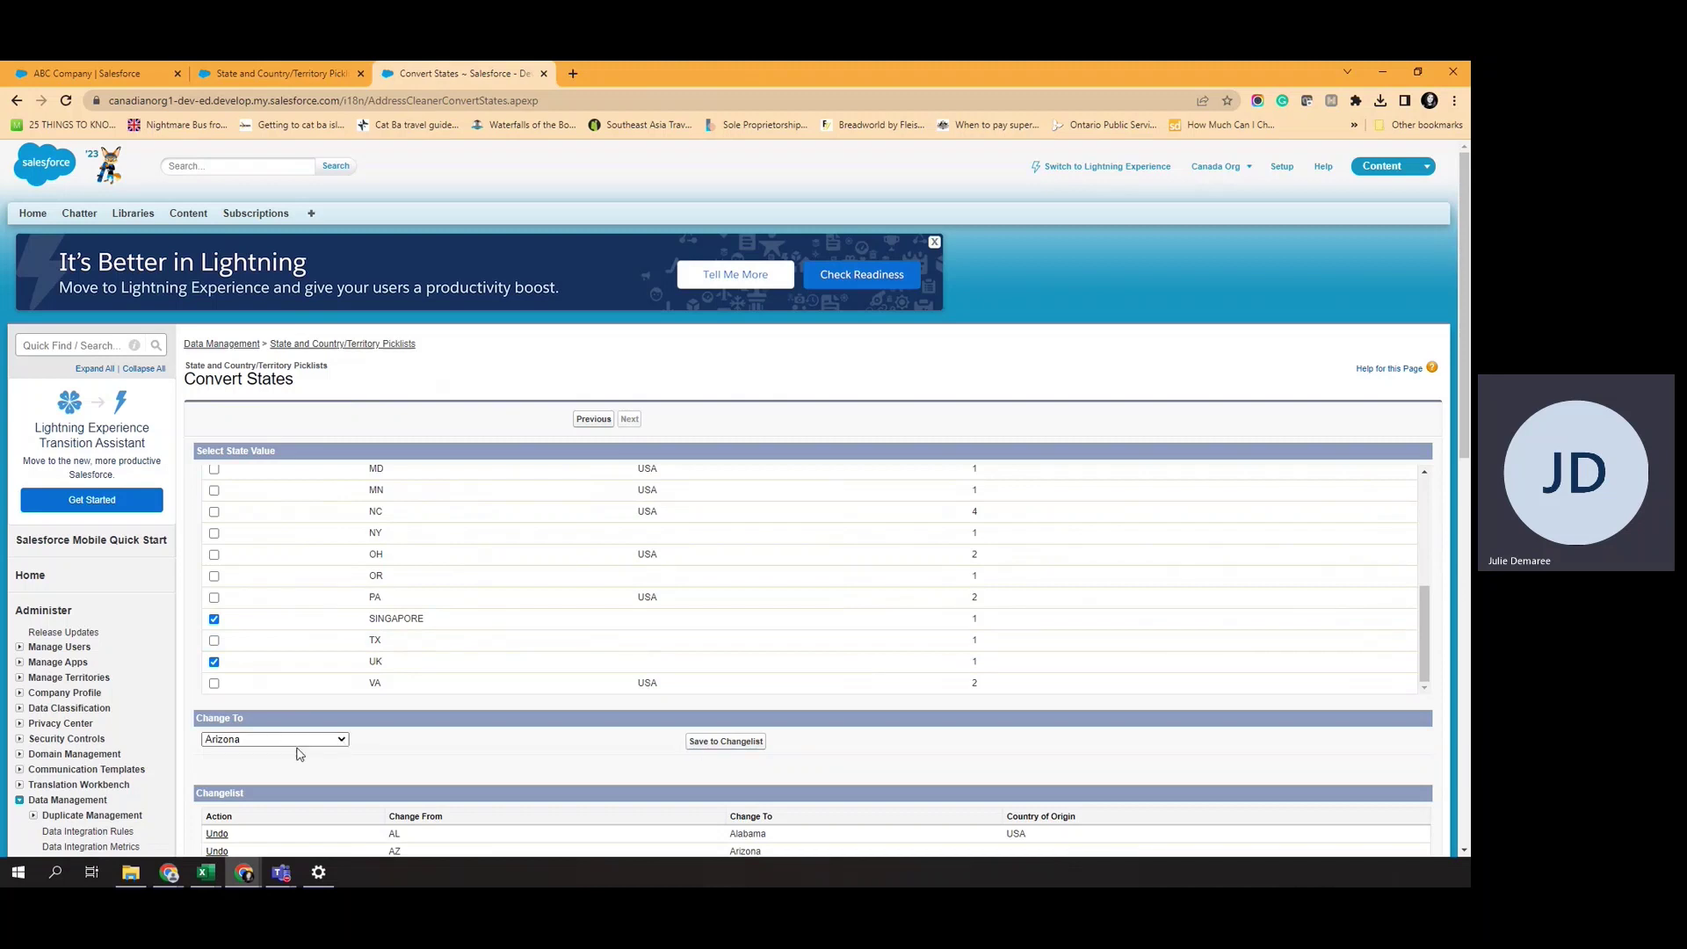
click(328, 740)
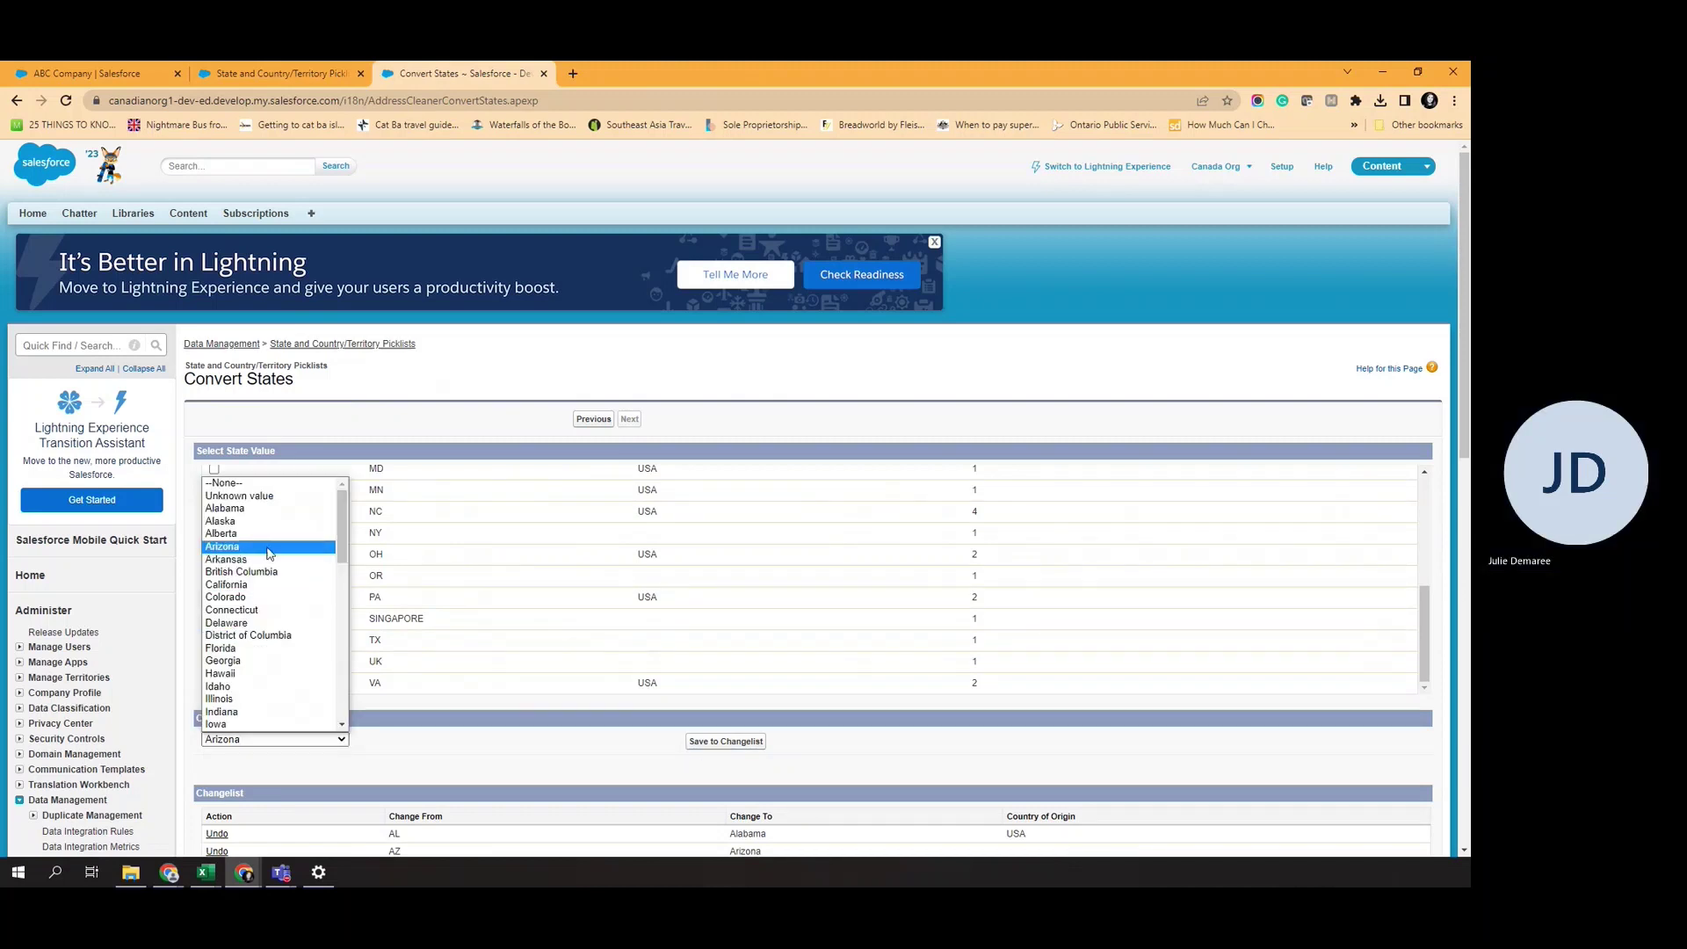
scroll(295, 660, down, 4)
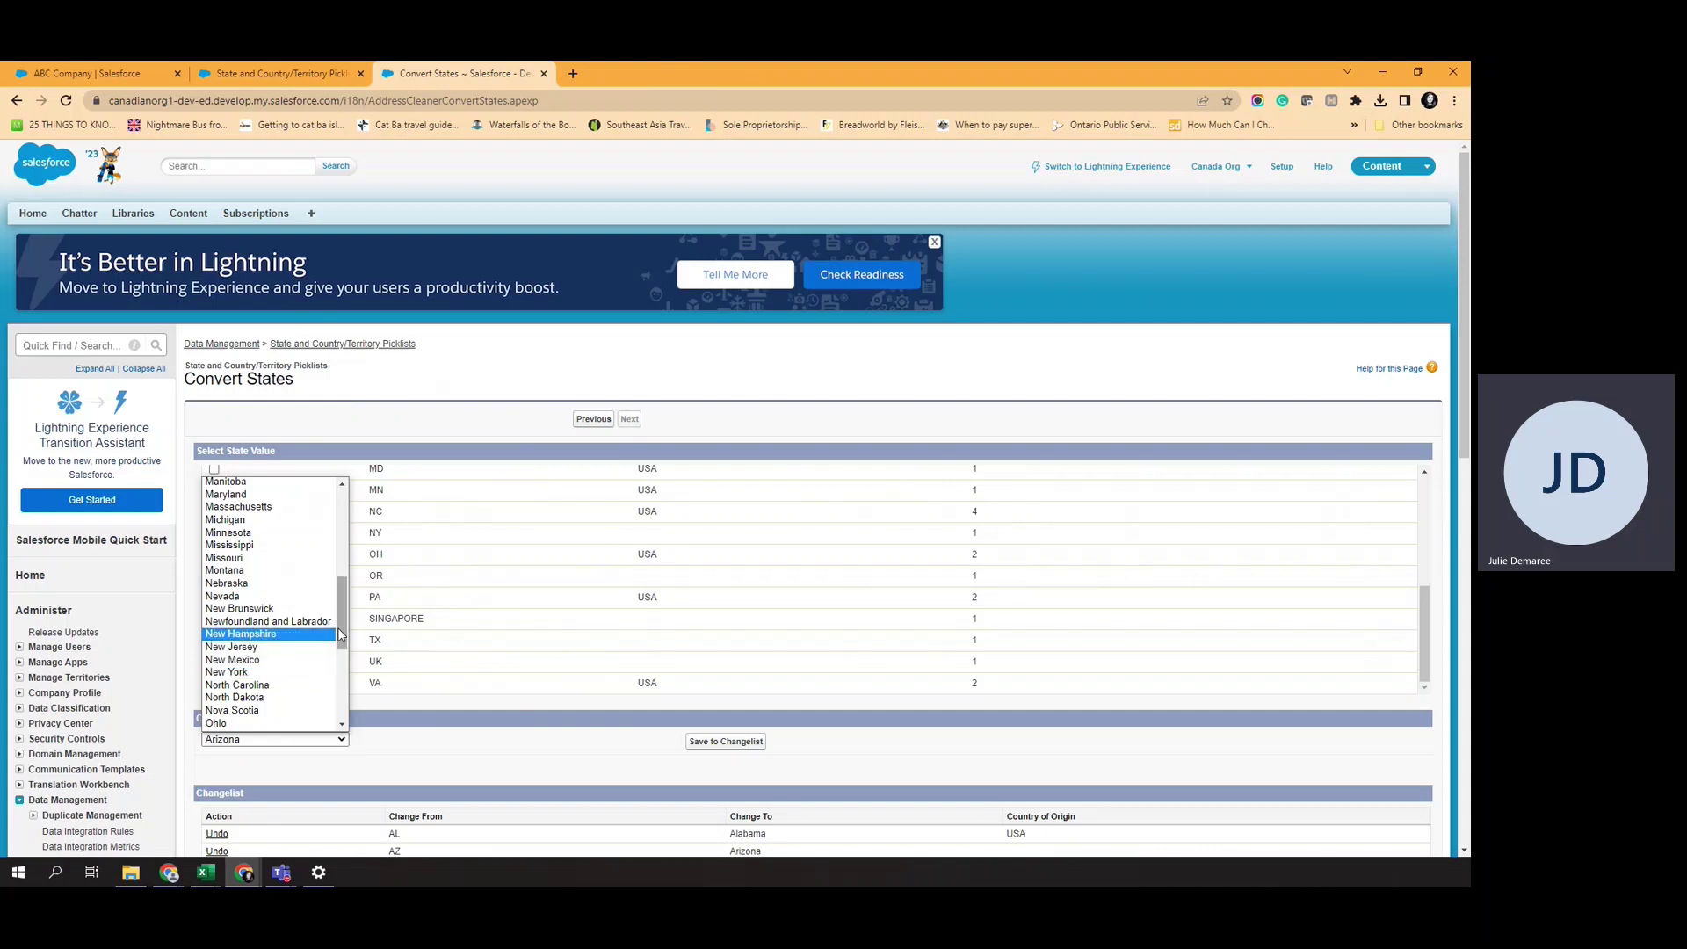
drag(342, 634, 338, 505)
click(237, 572)
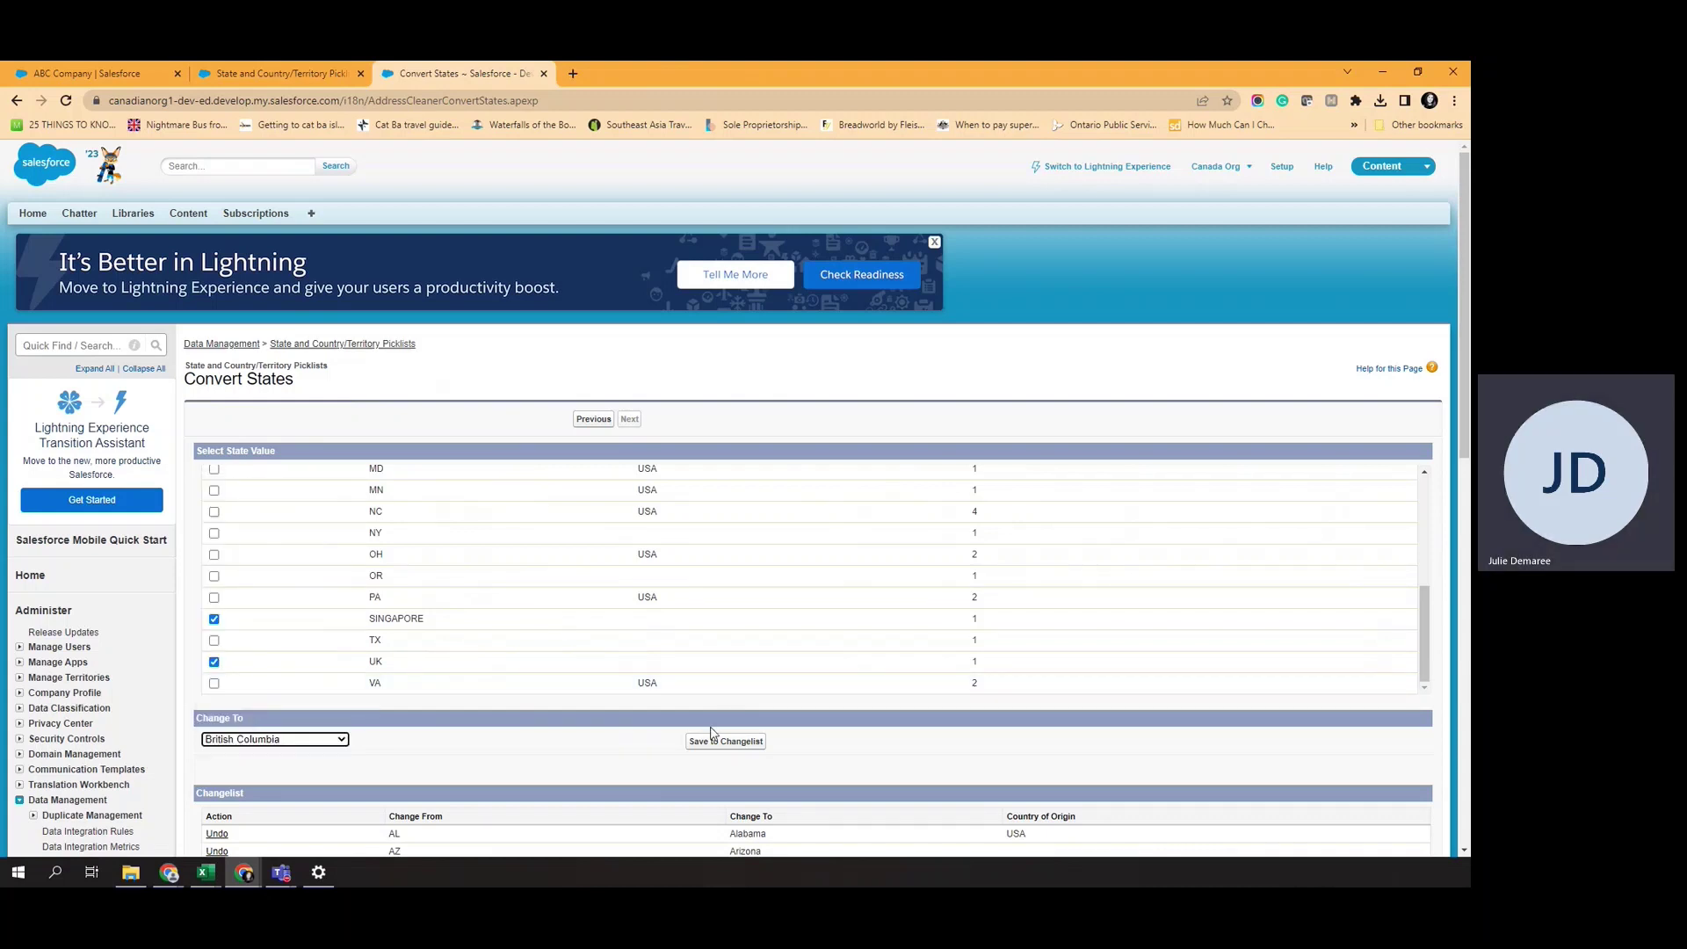
Save the British Columbia mapping, then map CA, CT, FL, GA, IL, KS and MA to California.
click(699, 742)
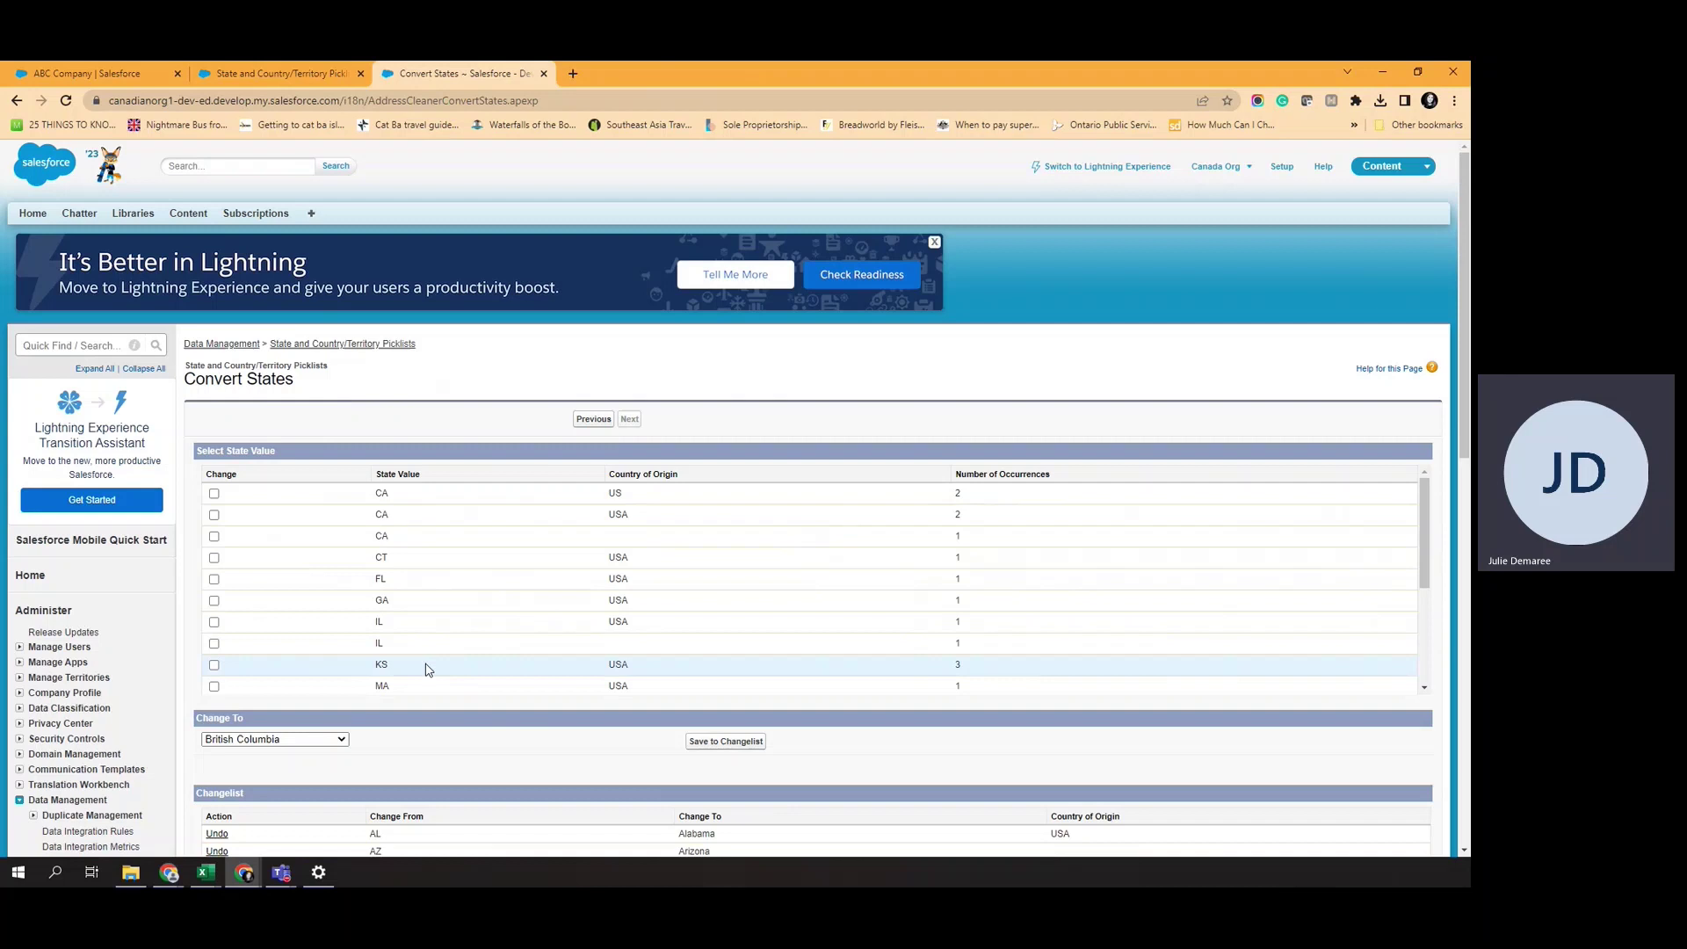
click(214, 494)
click(214, 515)
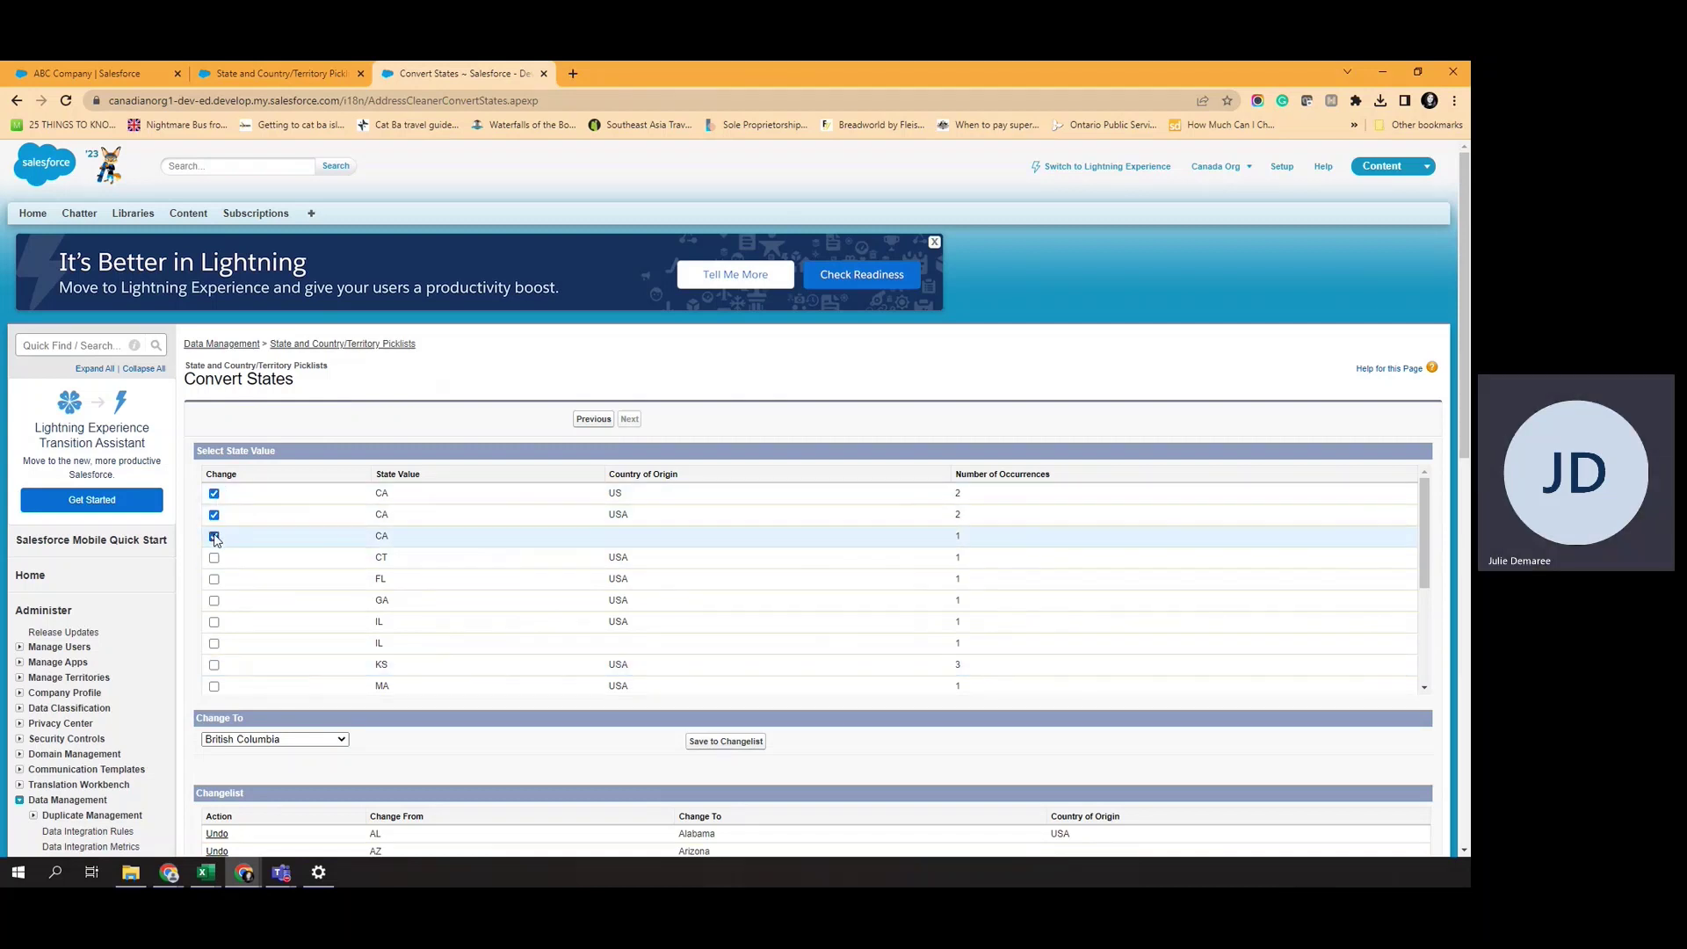
click(214, 558)
click(215, 579)
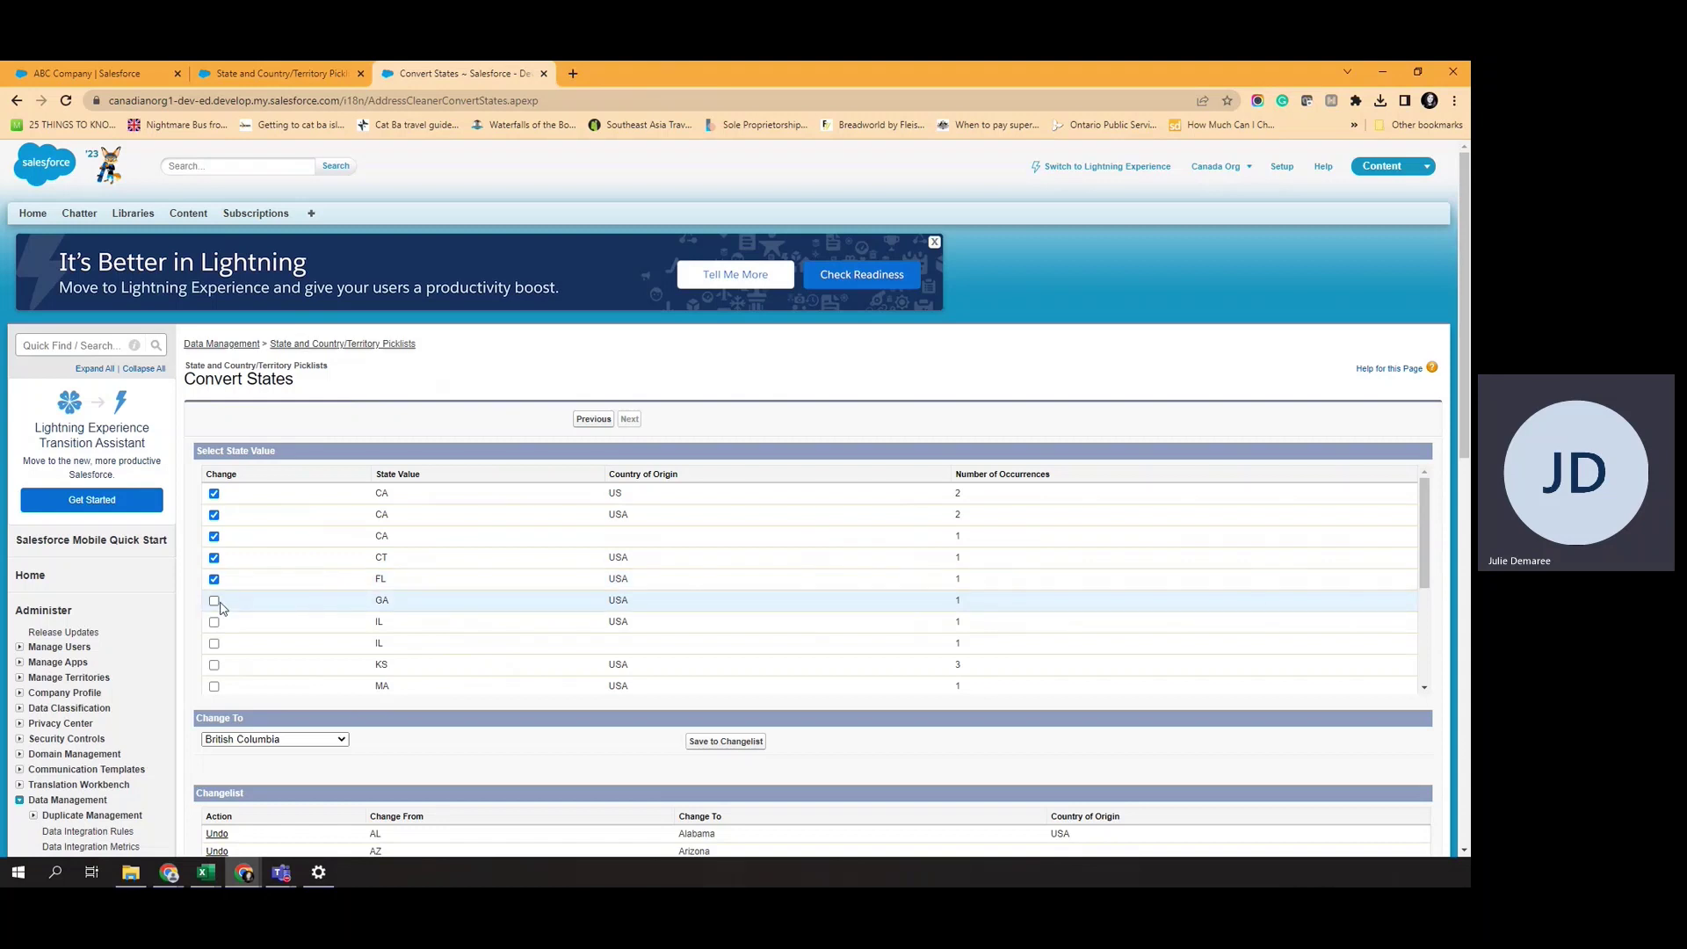
click(214, 603)
click(215, 623)
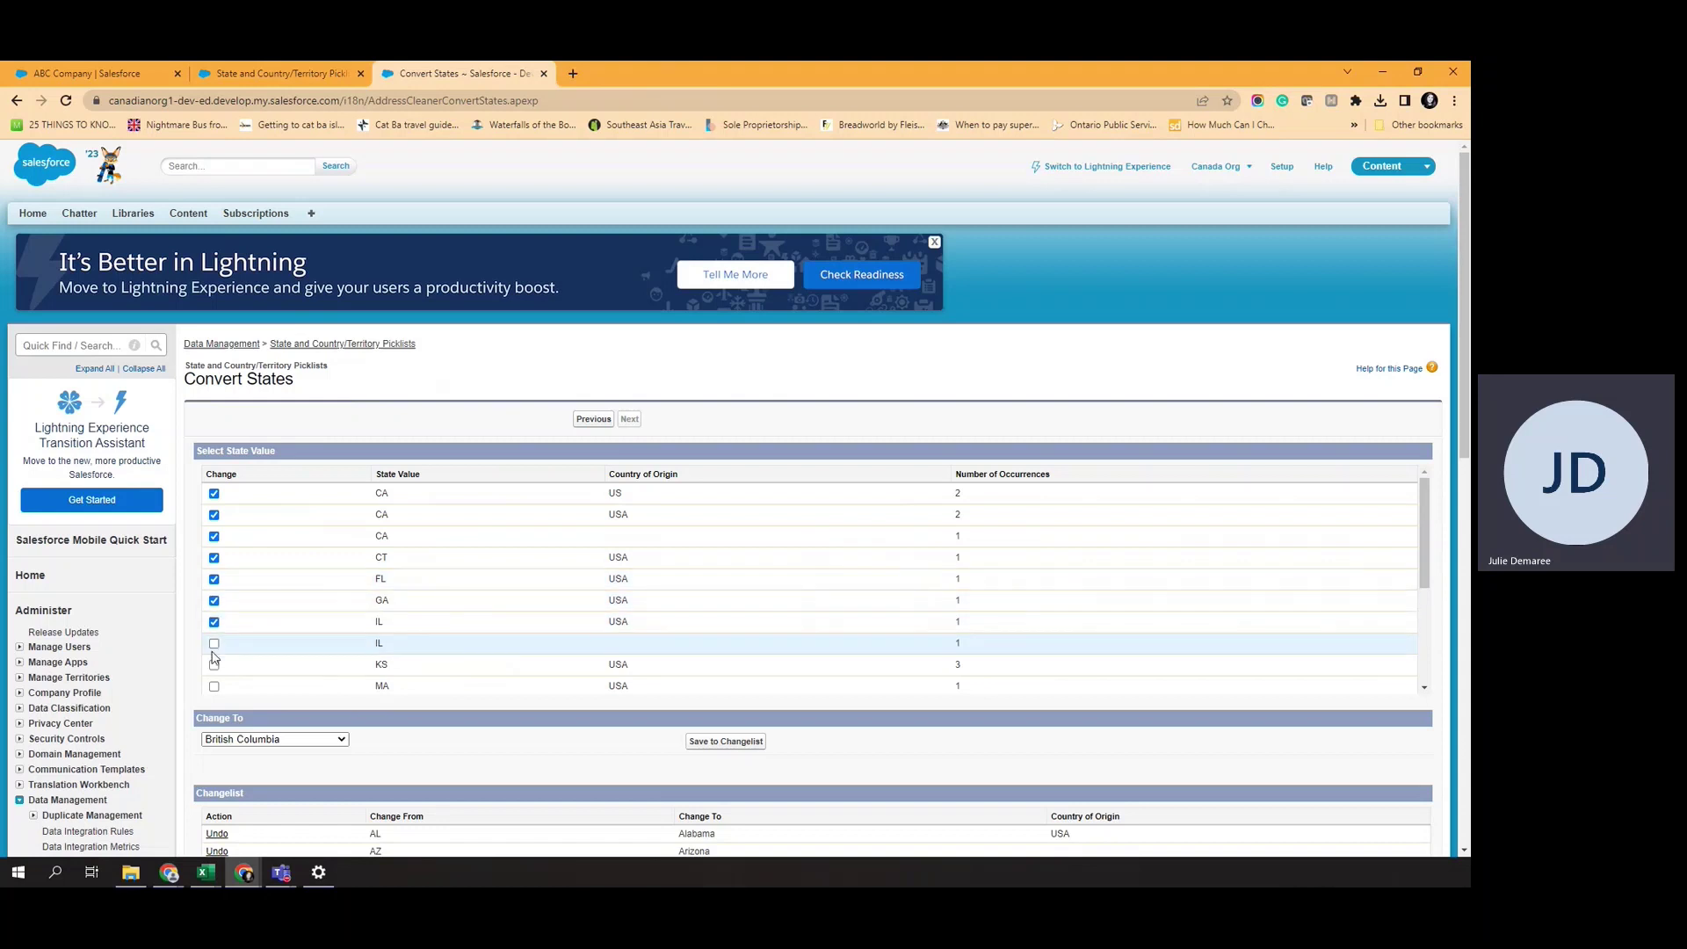
click(214, 645)
click(214, 666)
click(214, 688)
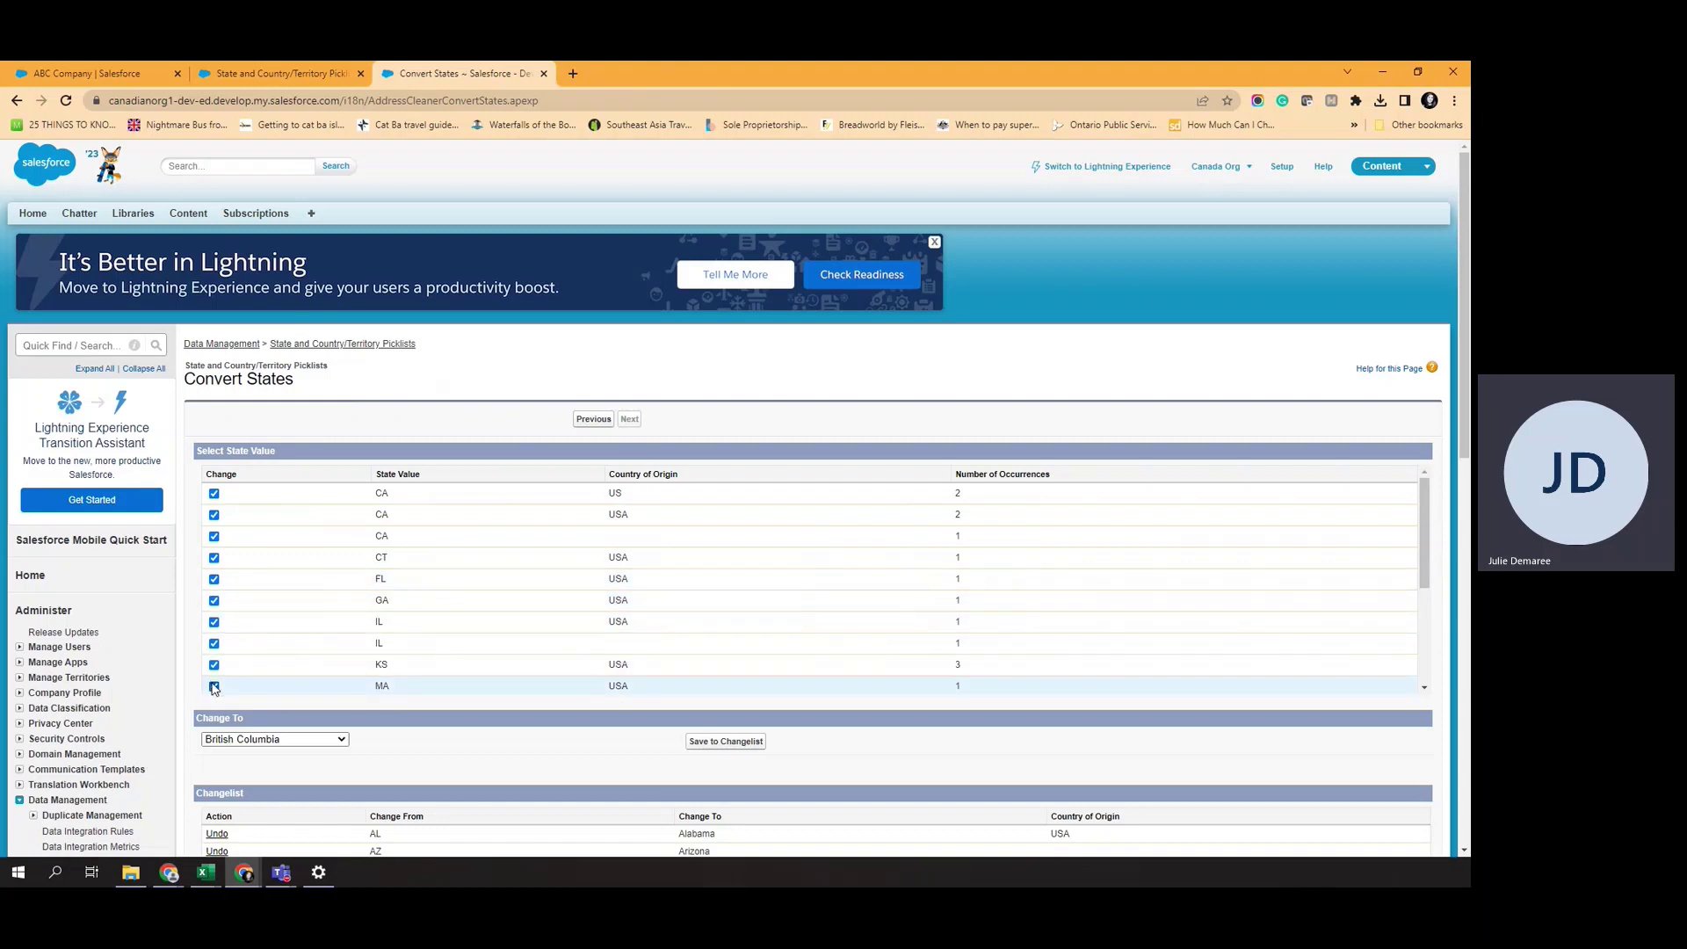
click(336, 741)
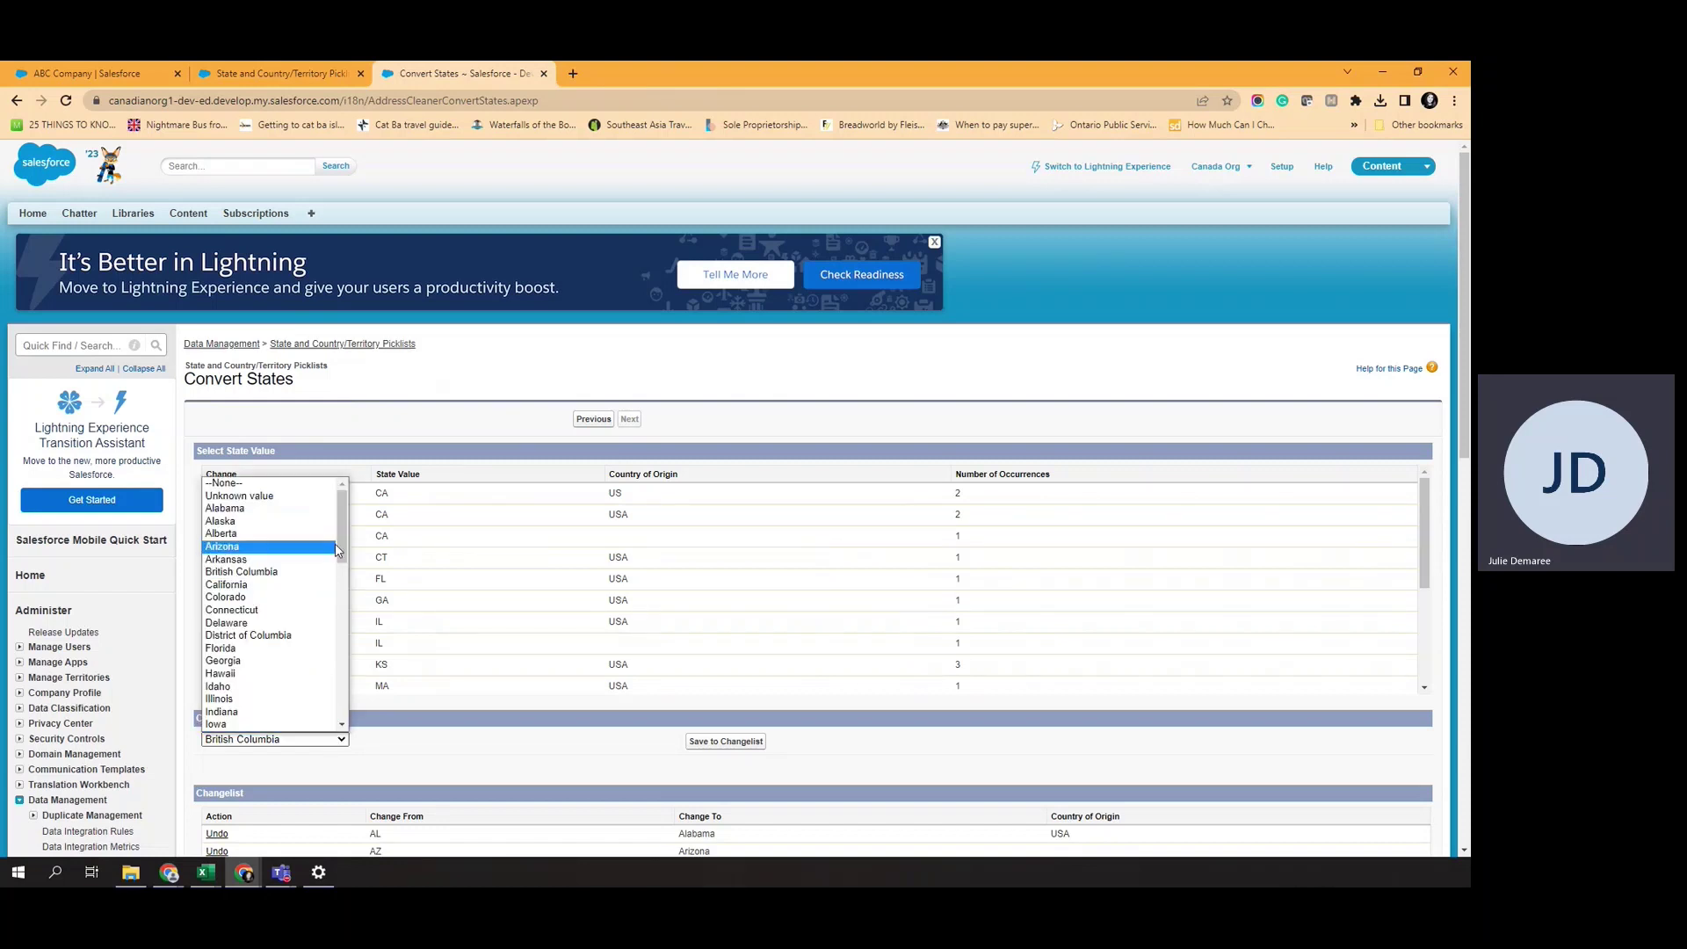
click(264, 585)
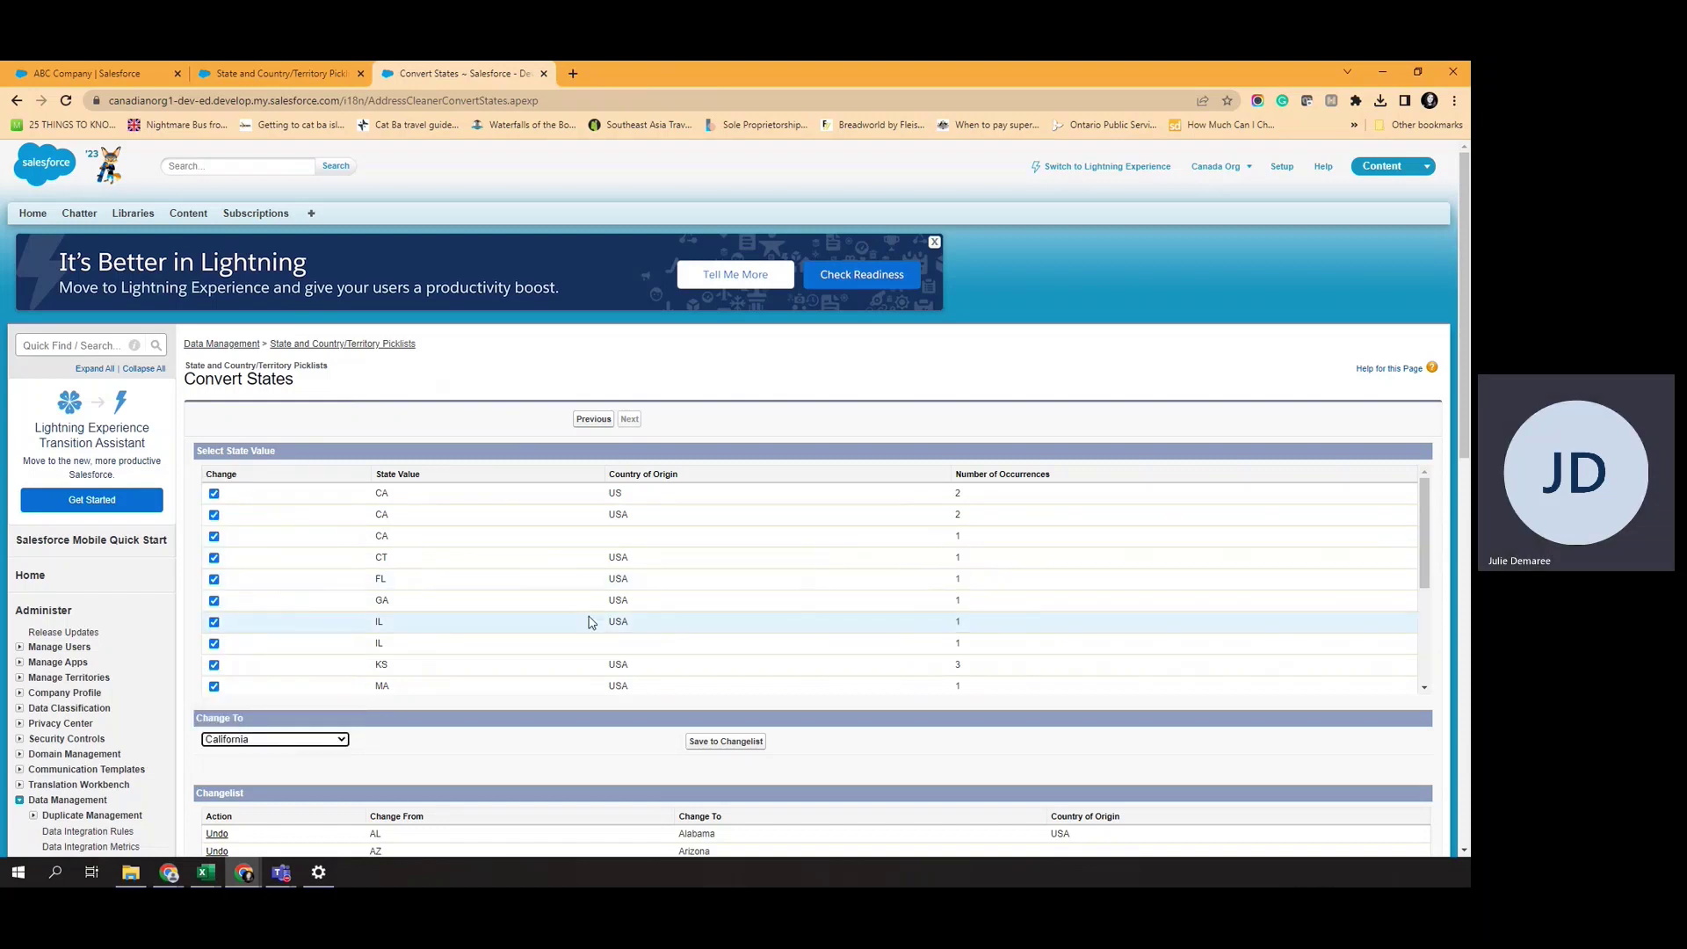
click(721, 745)
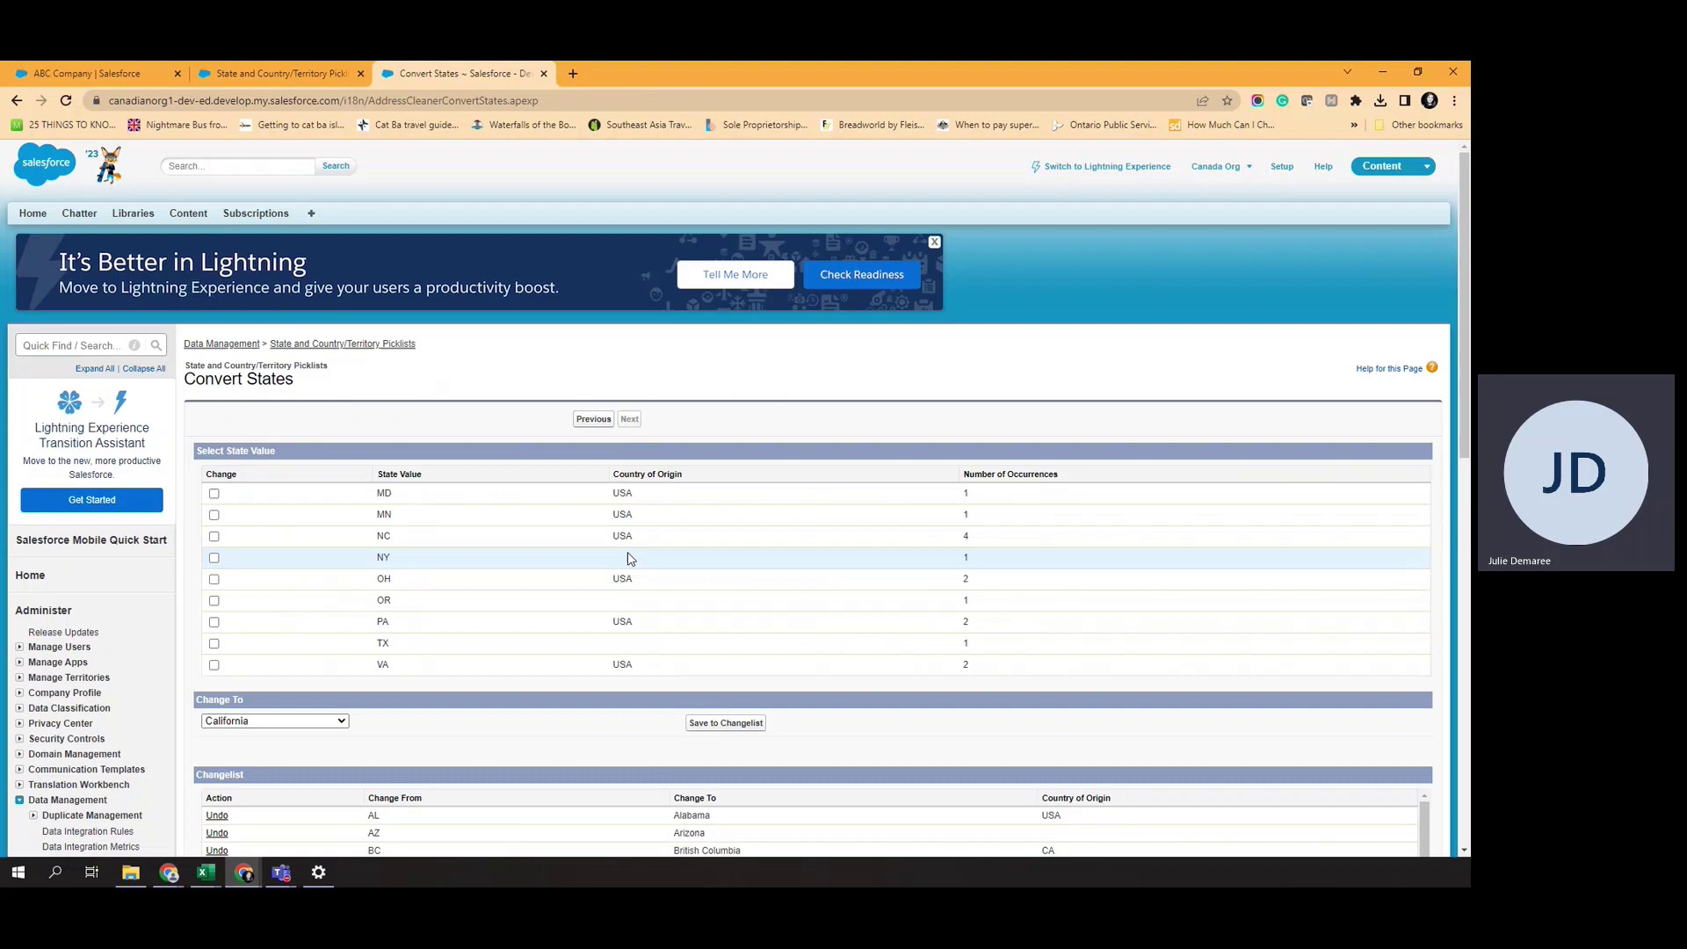
Add MN, NC, NY, OH, OR, PA, TX and VA to the changelist as California.
click(214, 515)
click(214, 536)
click(213, 558)
click(214, 579)
click(214, 601)
click(213, 622)
click(214, 643)
click(214, 665)
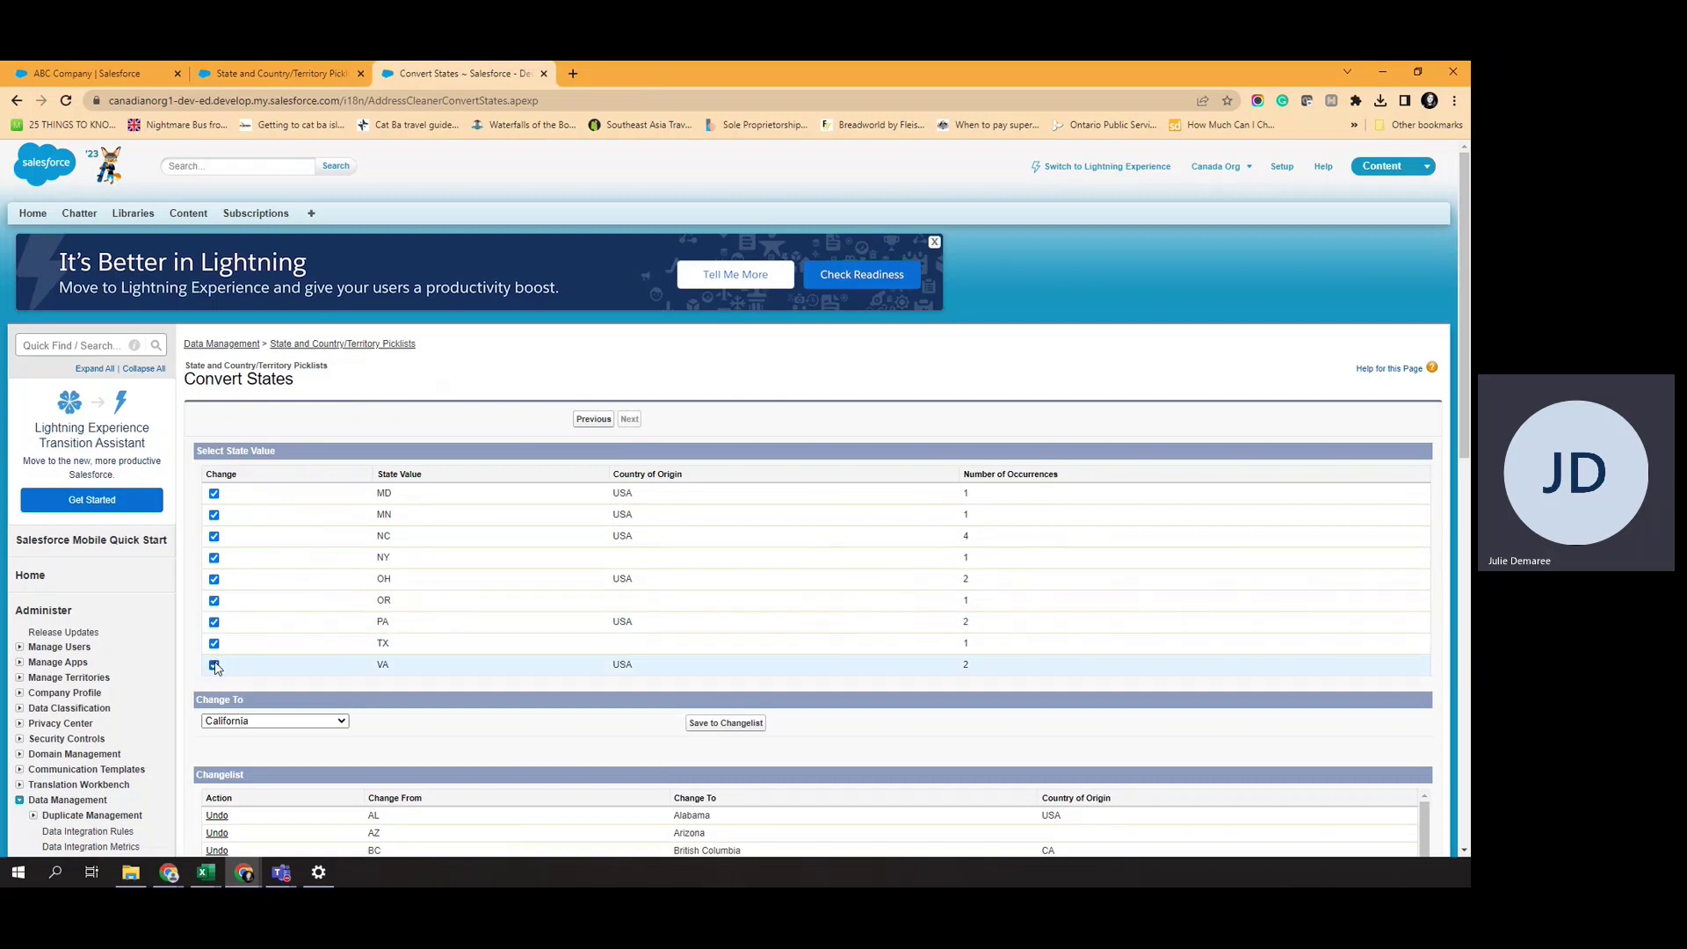
click(722, 724)
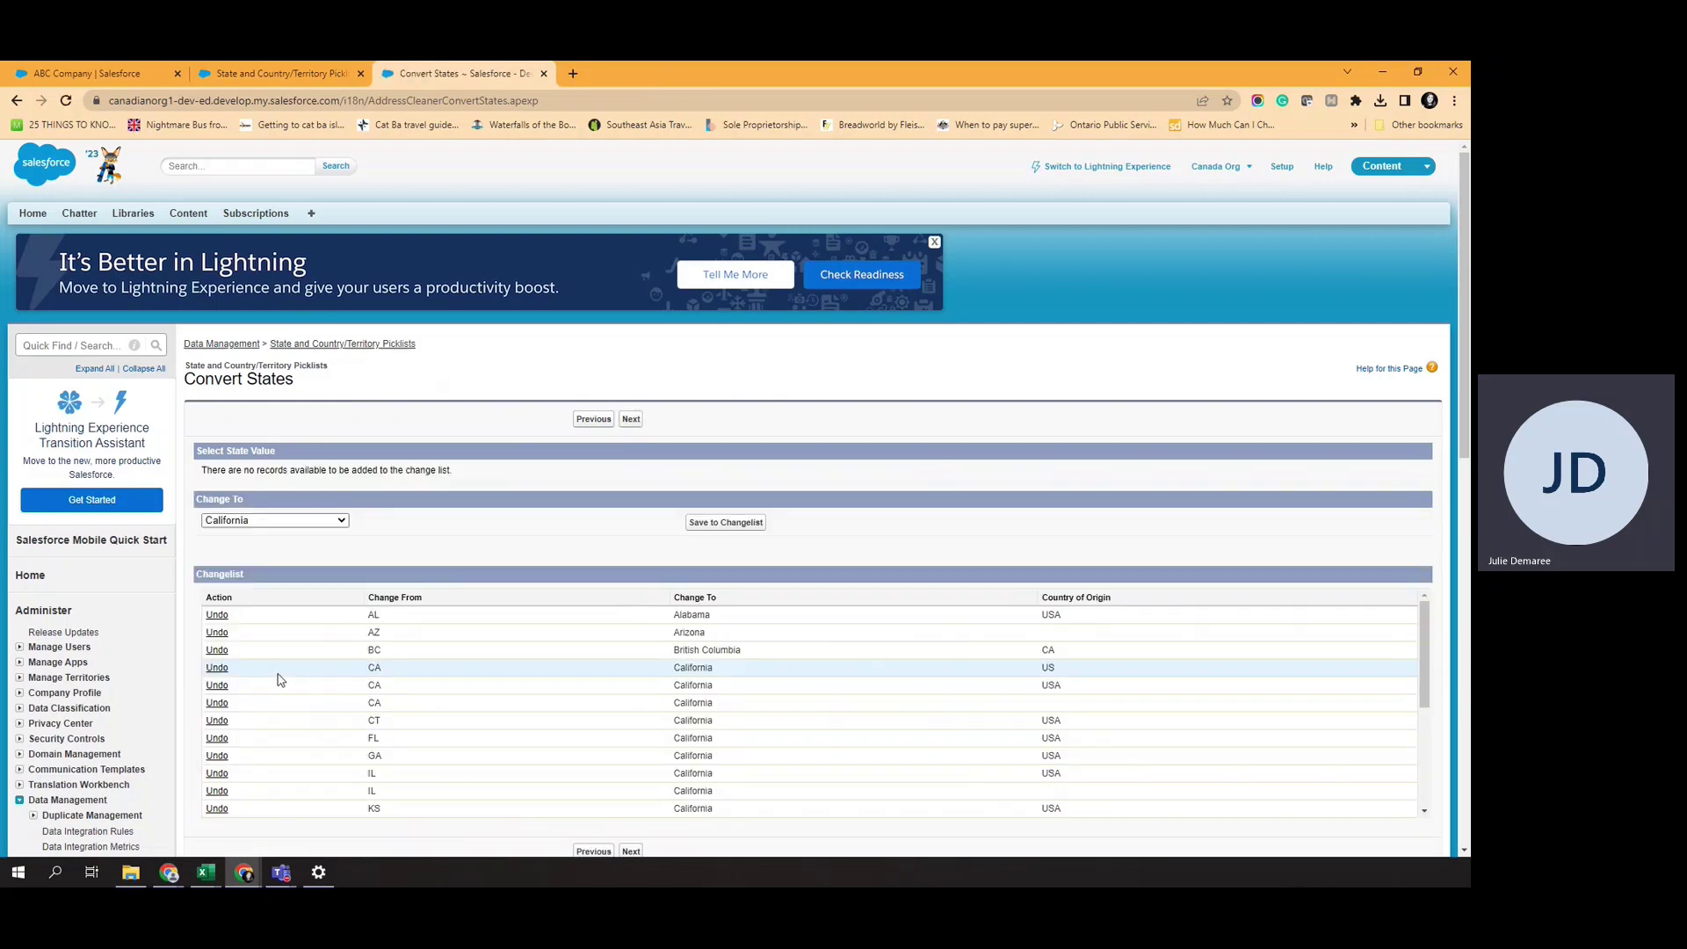
scroll(547, 678, down, 4)
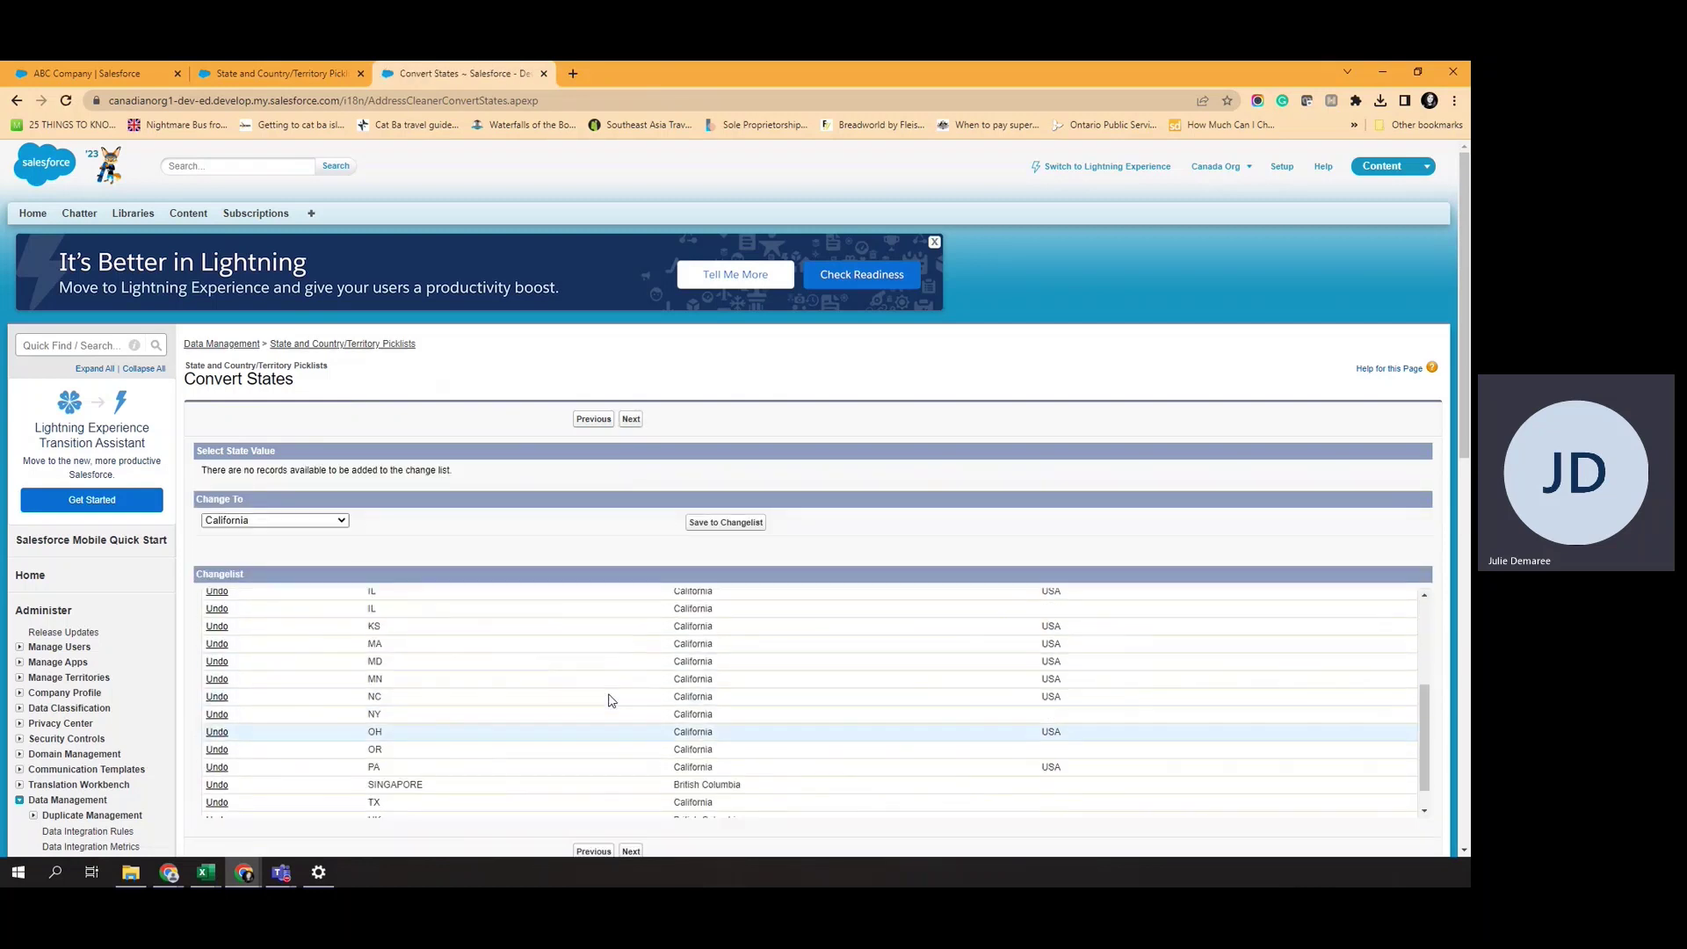
scroll(611, 700, up, 5)
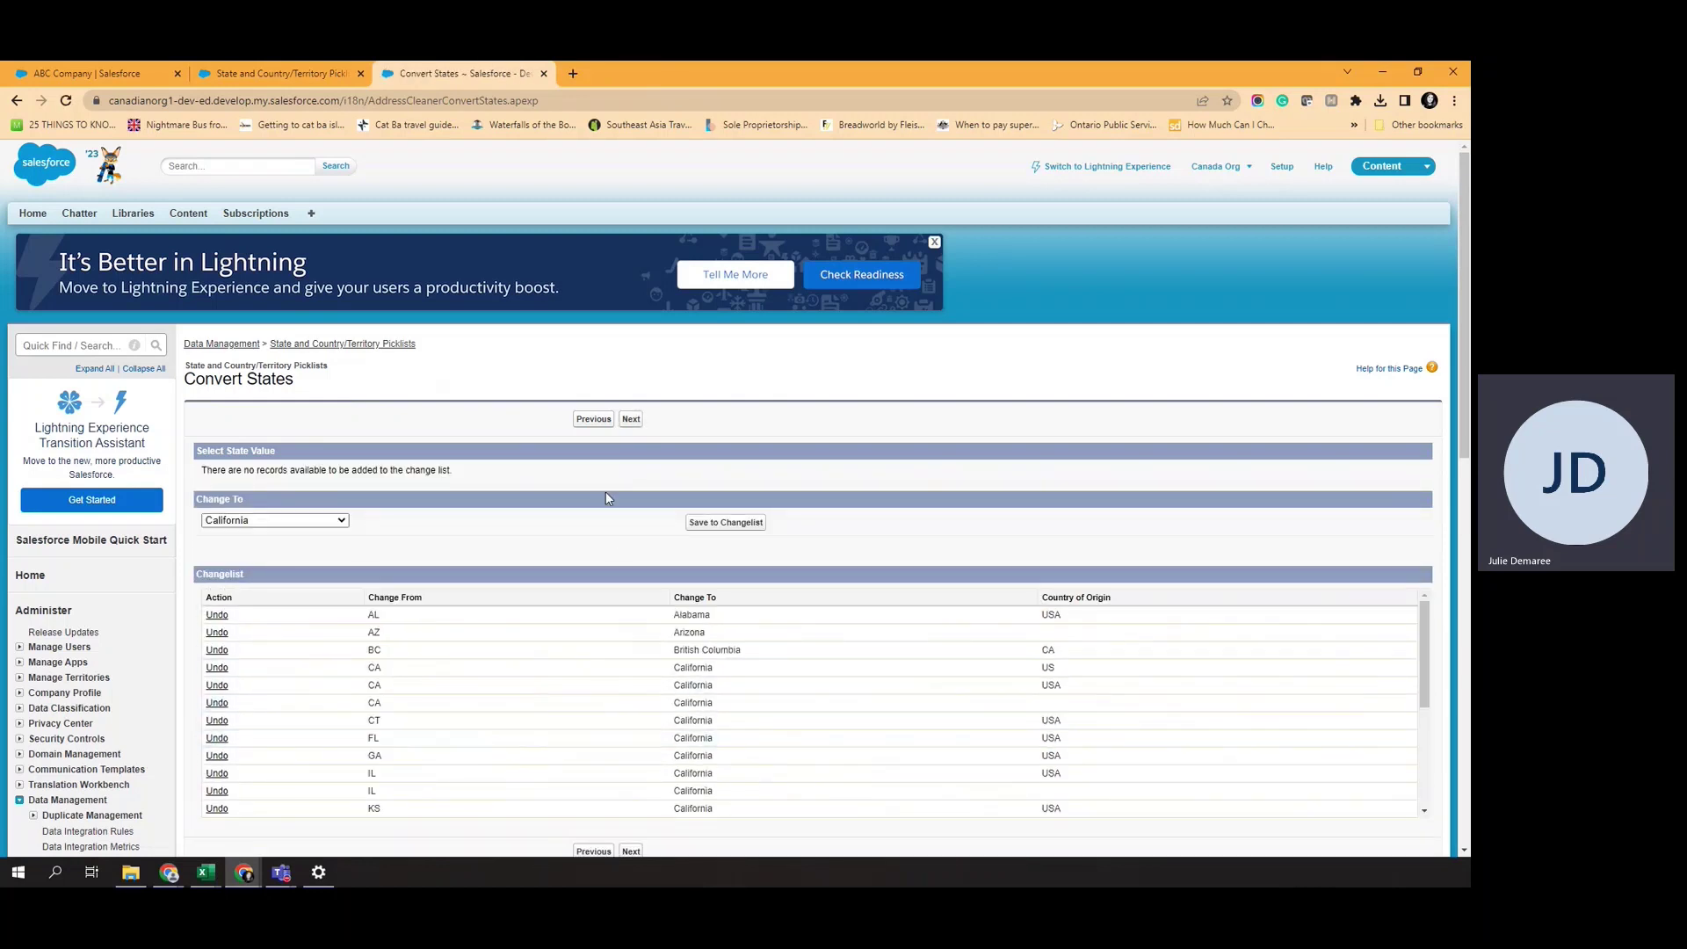
click(631, 420)
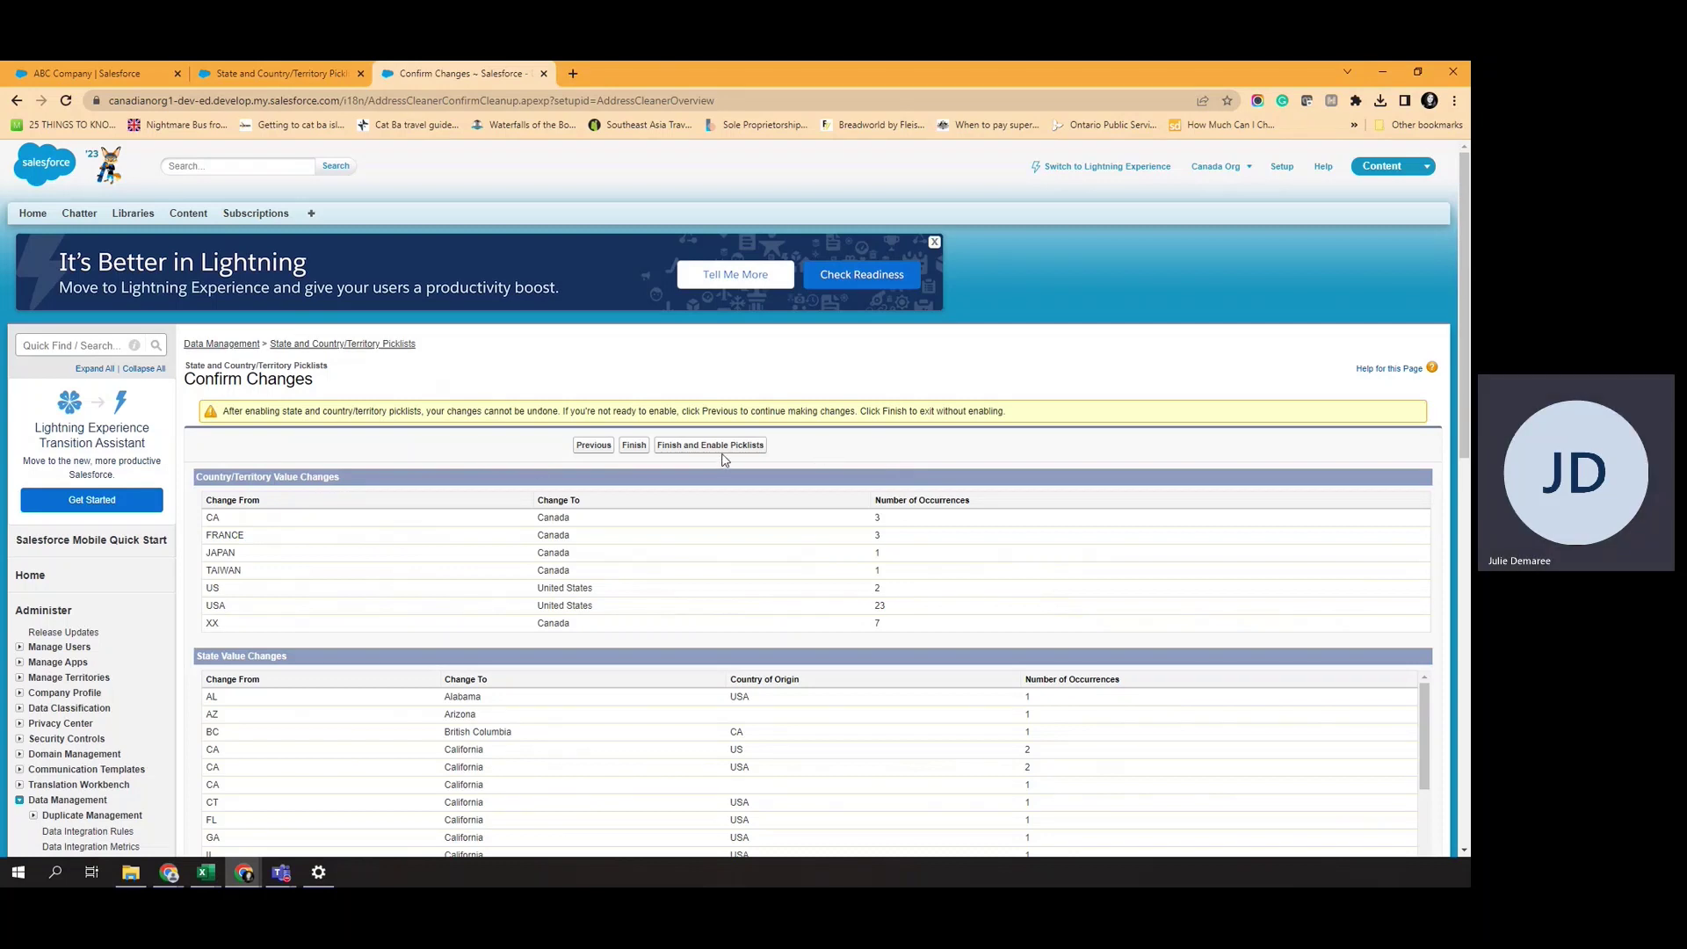
Finish the conversion, enable picklists for address fields, and reload to confirm.
click(633, 445)
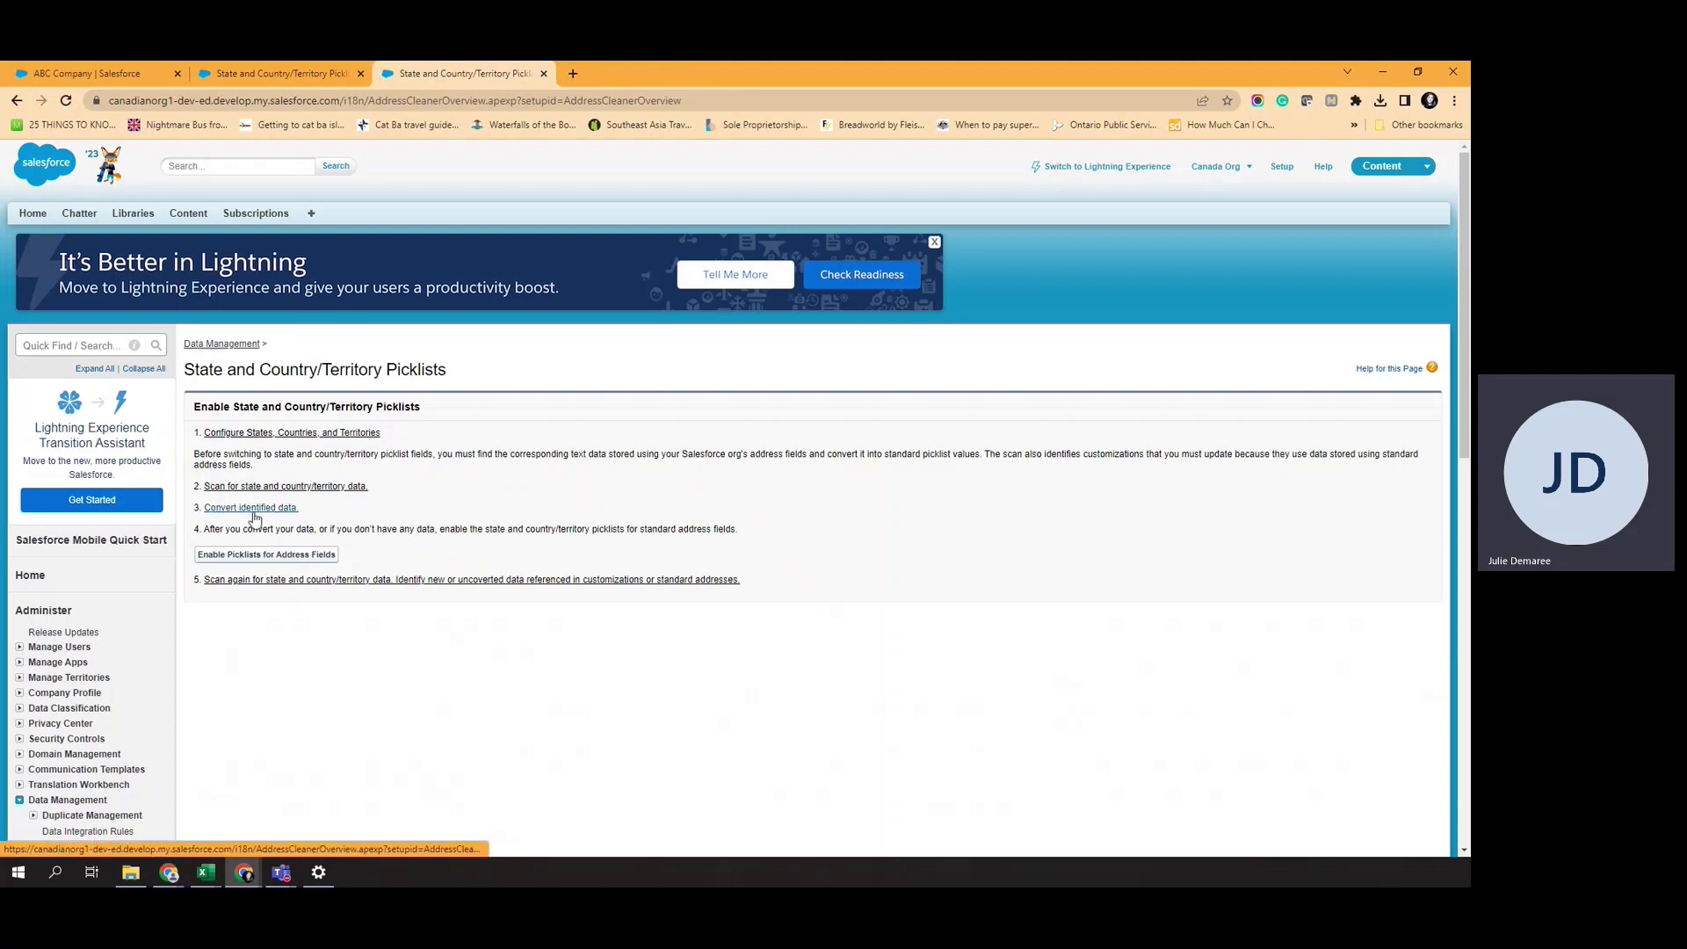
click(278, 561)
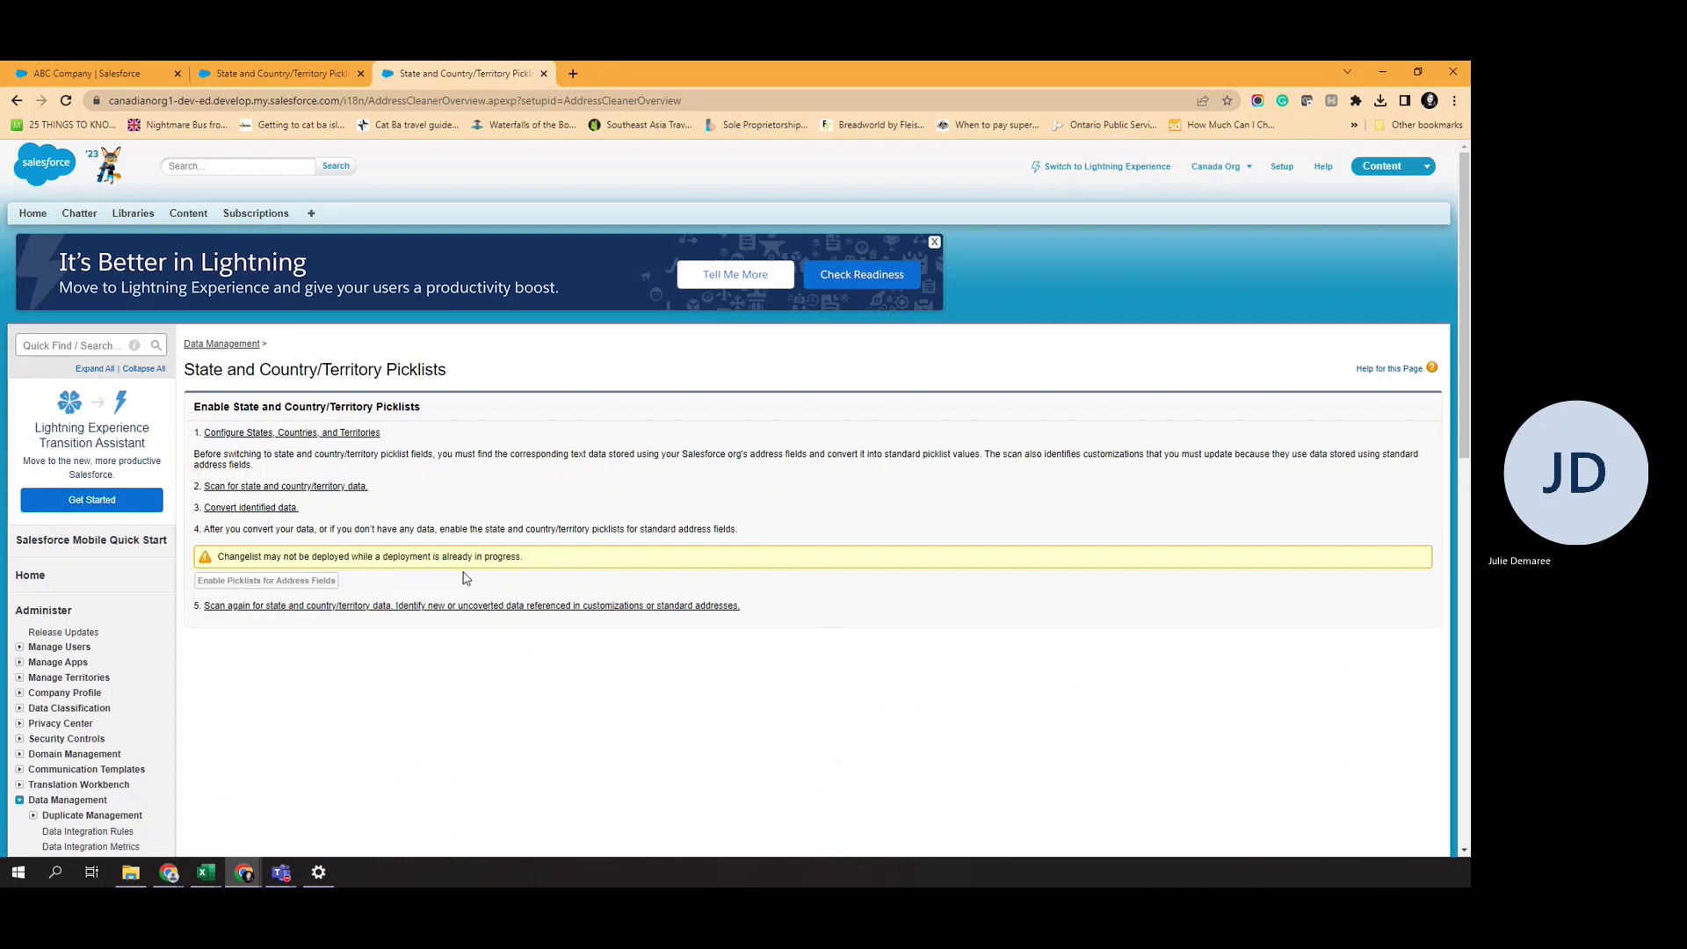
click(66, 100)
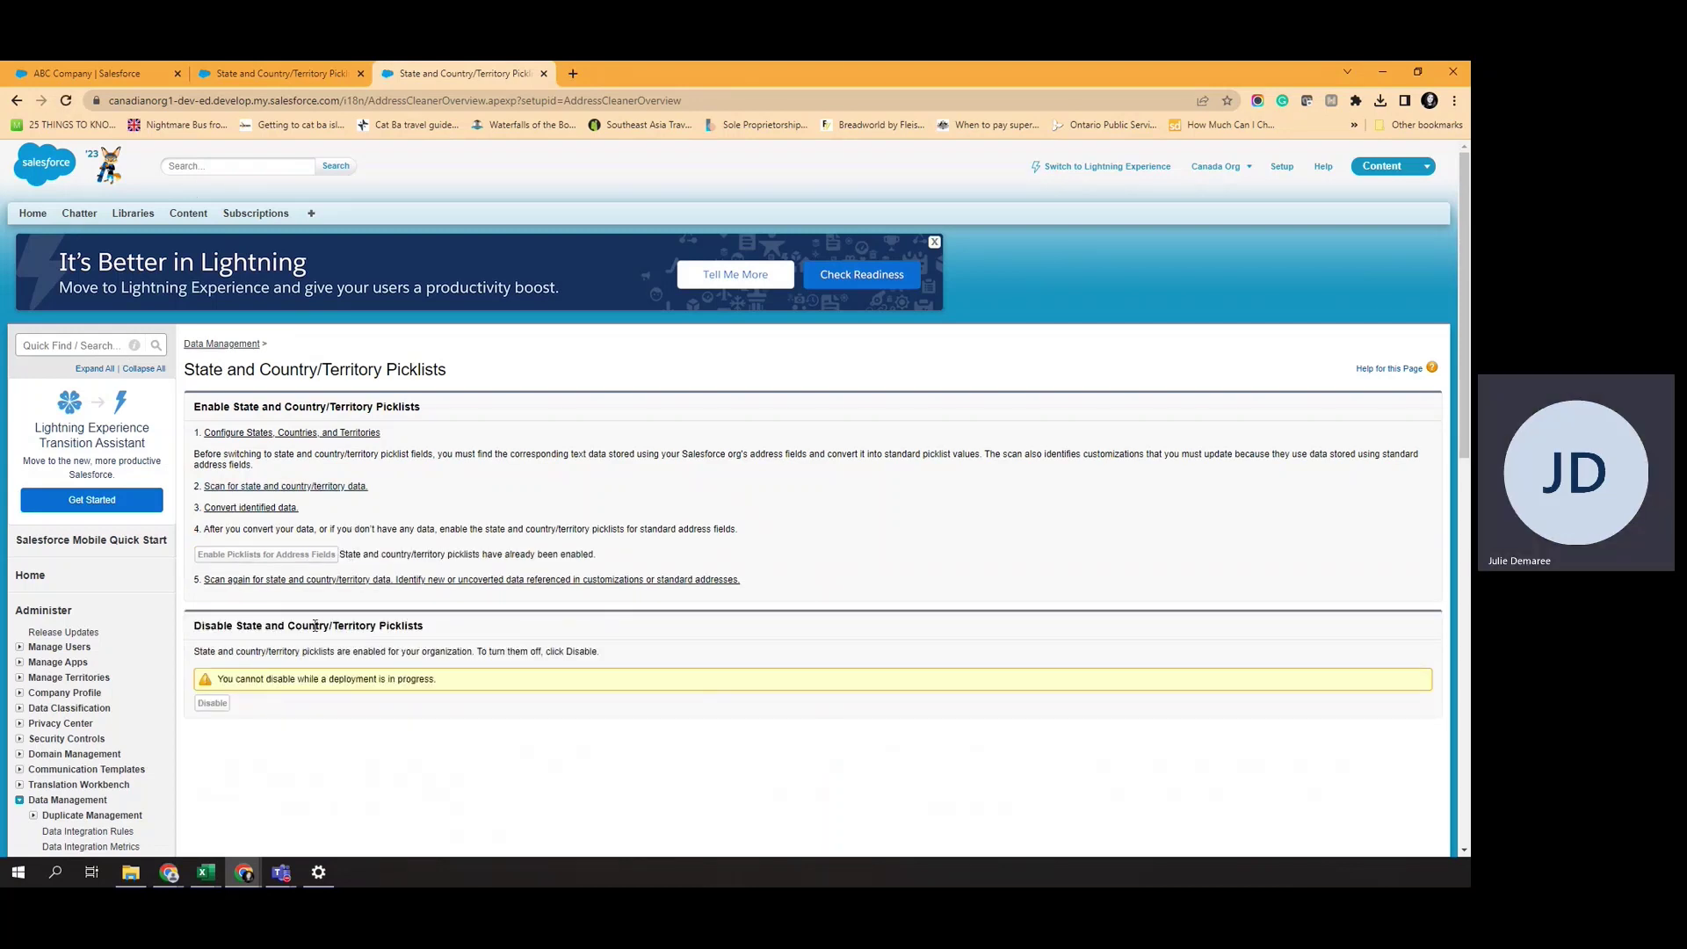
Return to the ABC Company account record and reload it; billing still reads BC, CA.
scroll(309, 500, down, 2)
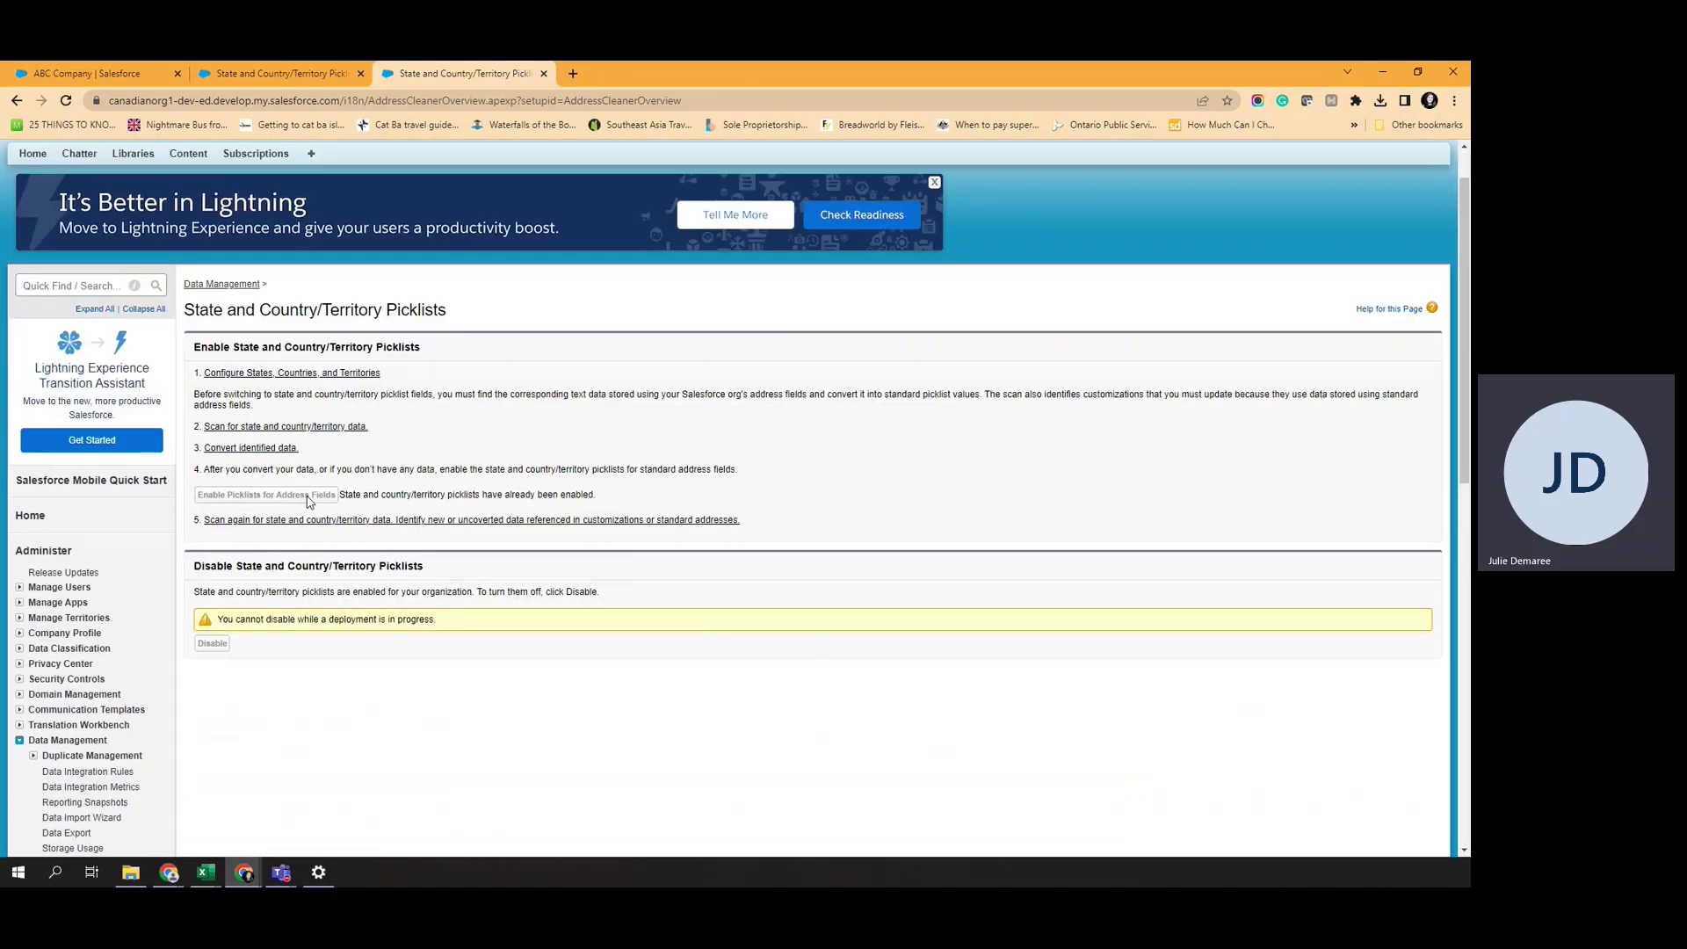
scroll(308, 501, down, 3)
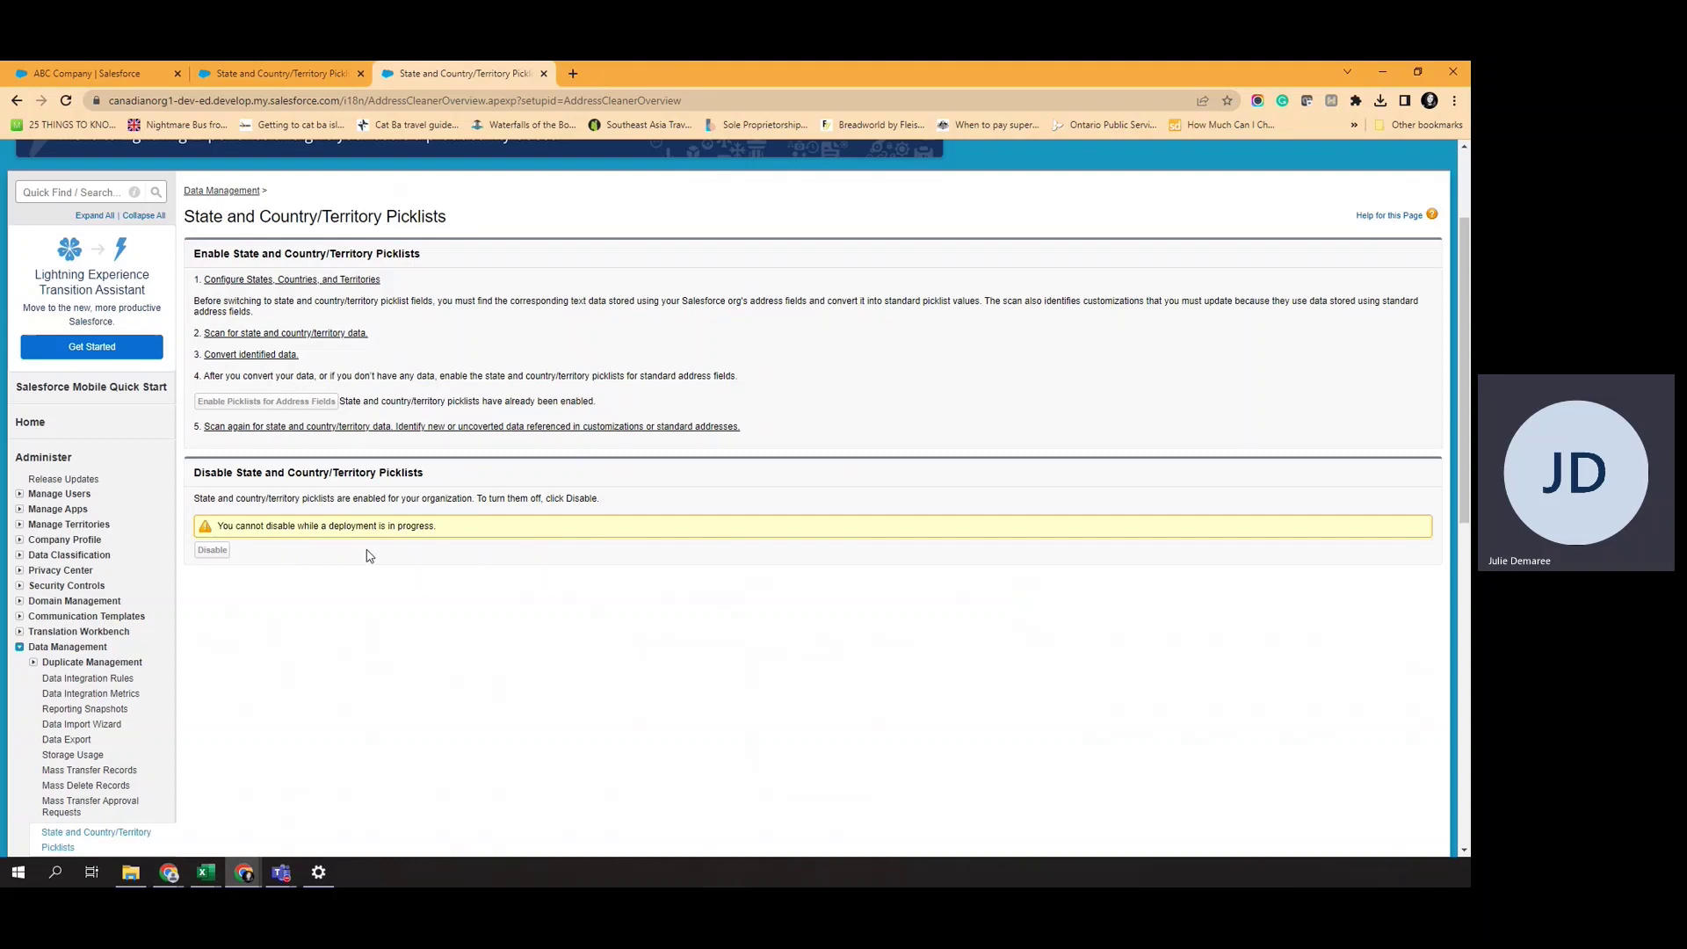
scroll(399, 498, up, 1)
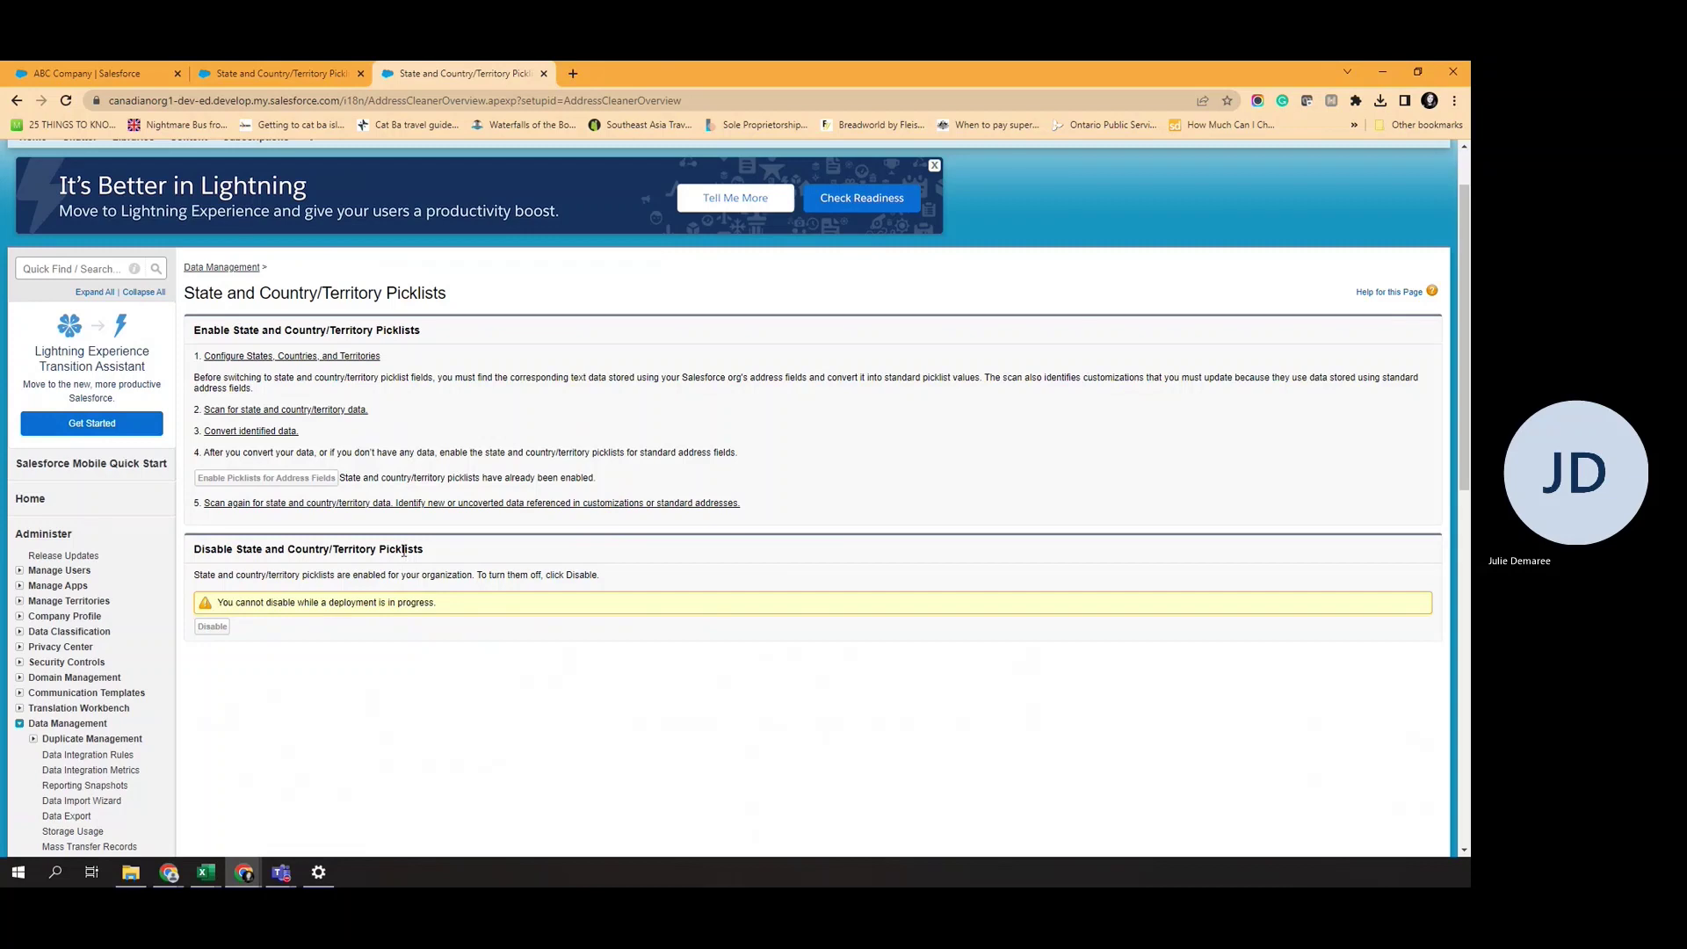
click(83, 73)
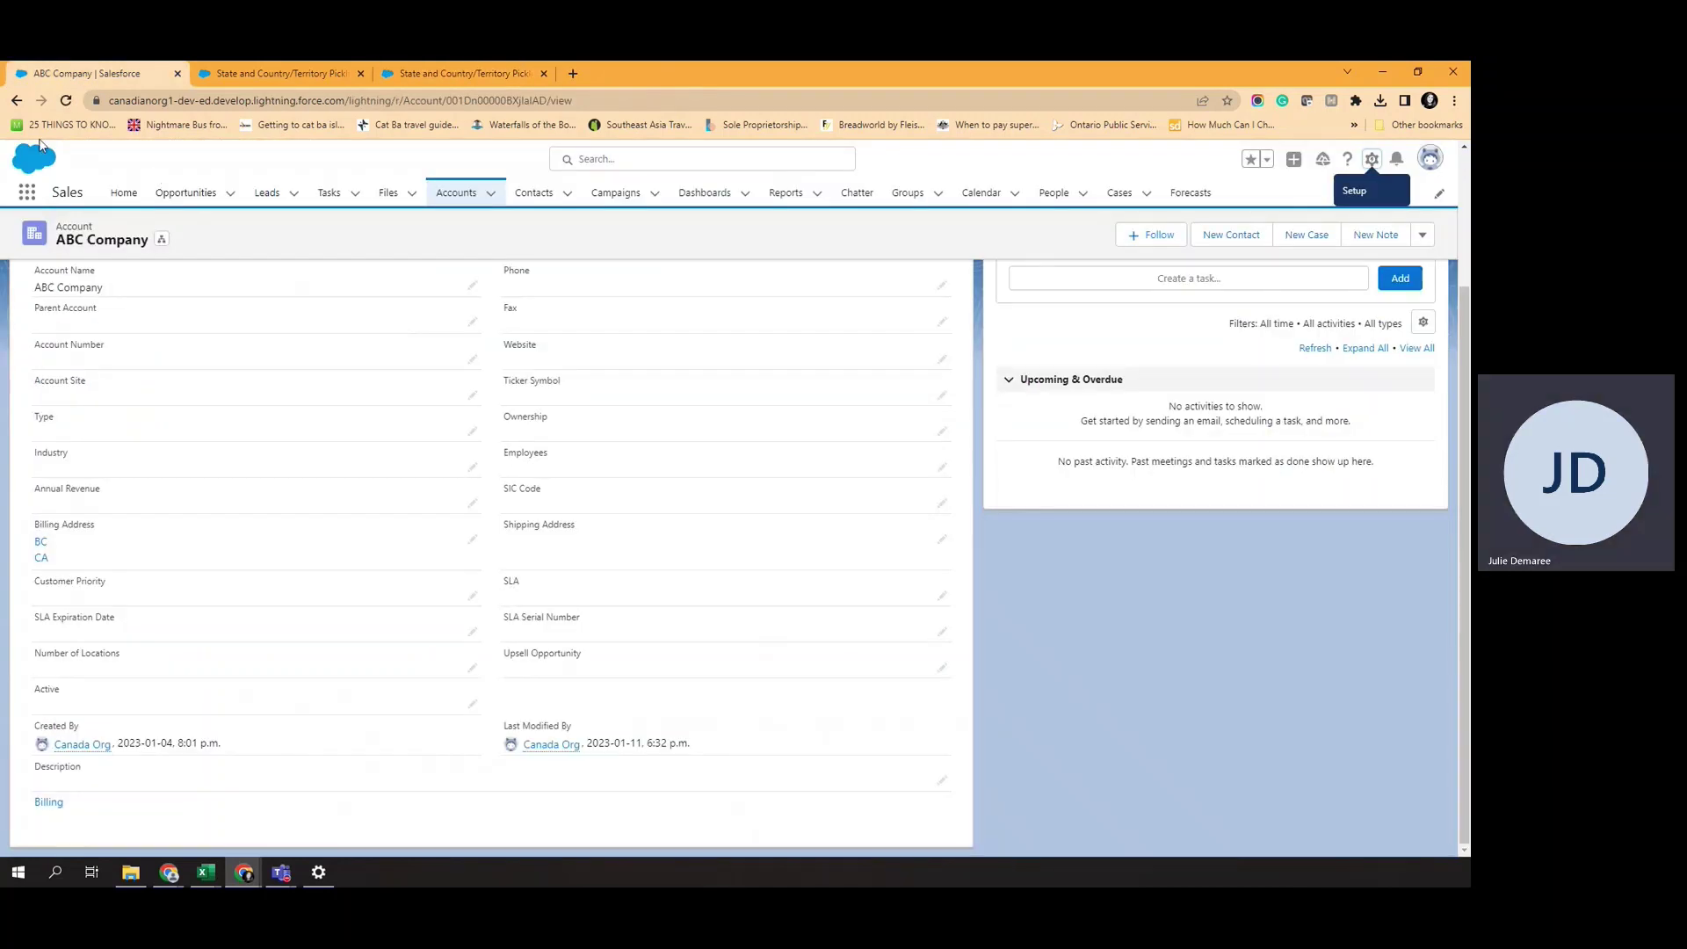
click(66, 100)
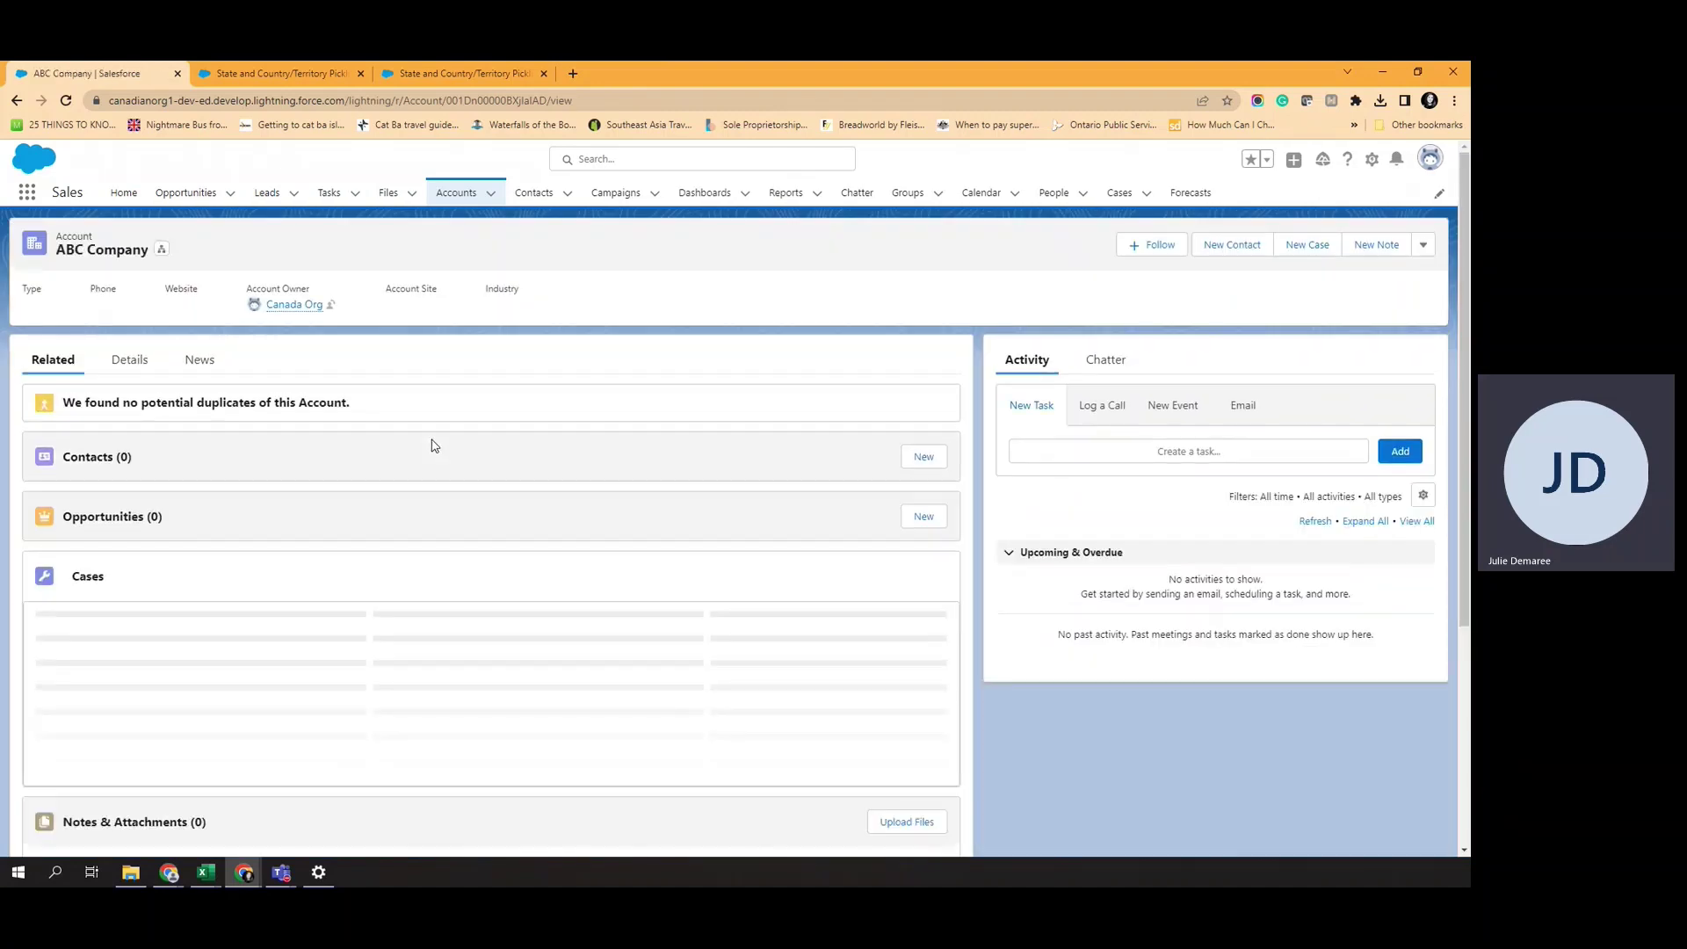
Edit the account's billing address and set Billing Country to United States.
click(128, 360)
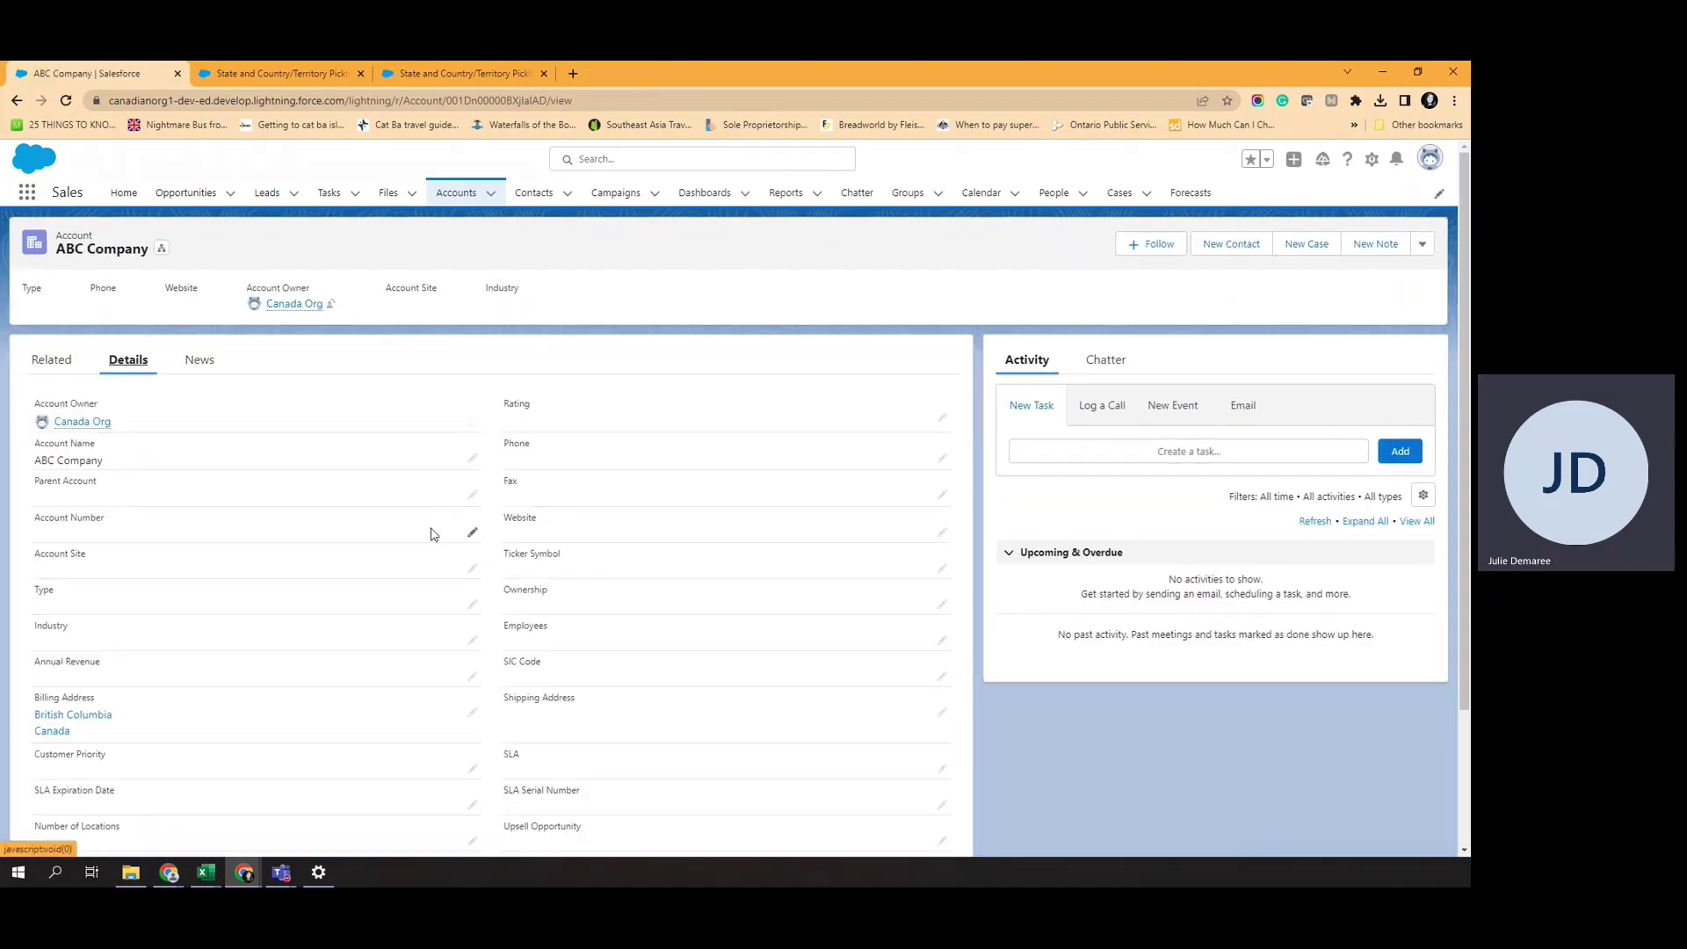
scroll(433, 563, down, 2)
click(472, 561)
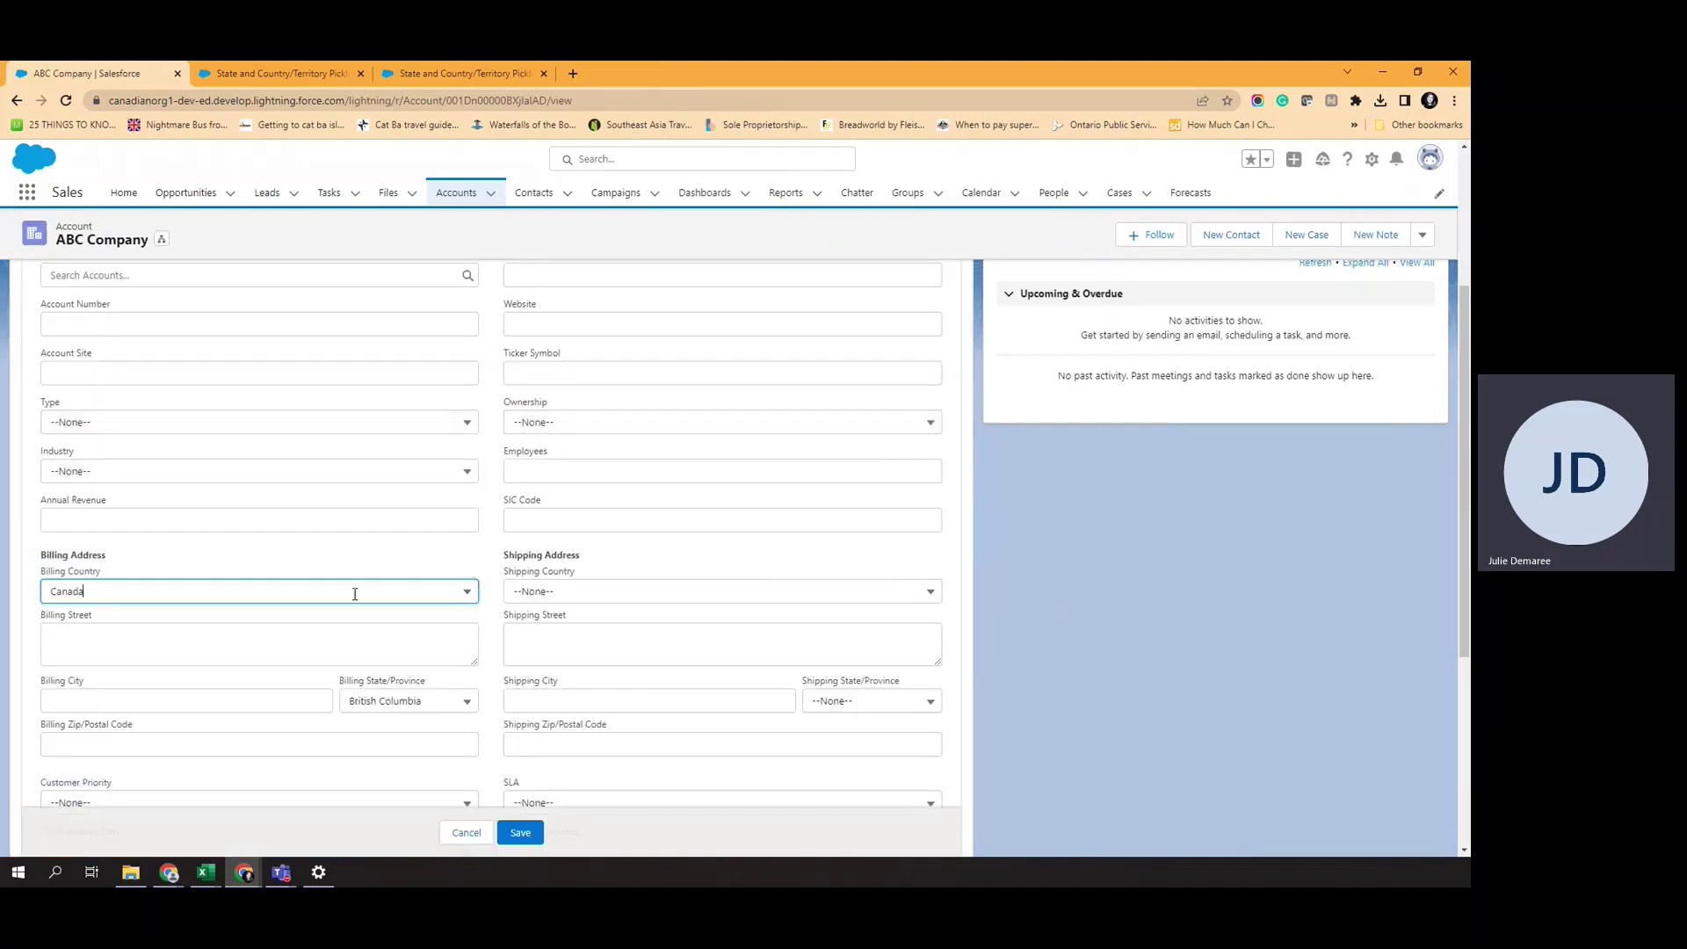
scroll(387, 590, down, 1)
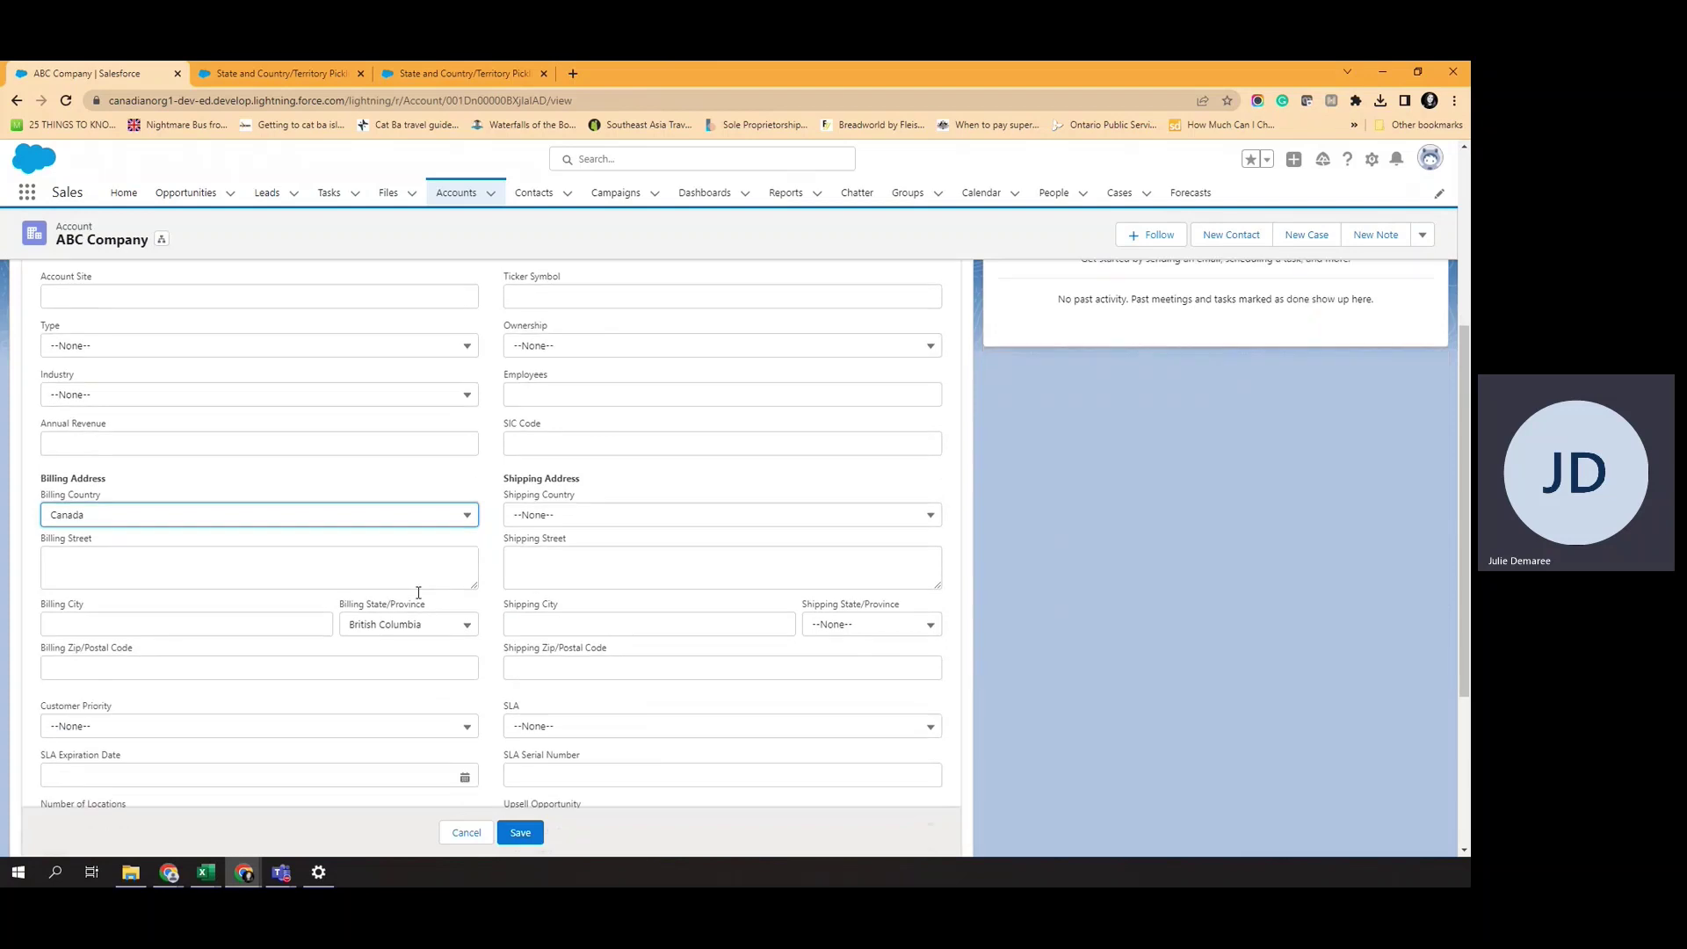
click(465, 625)
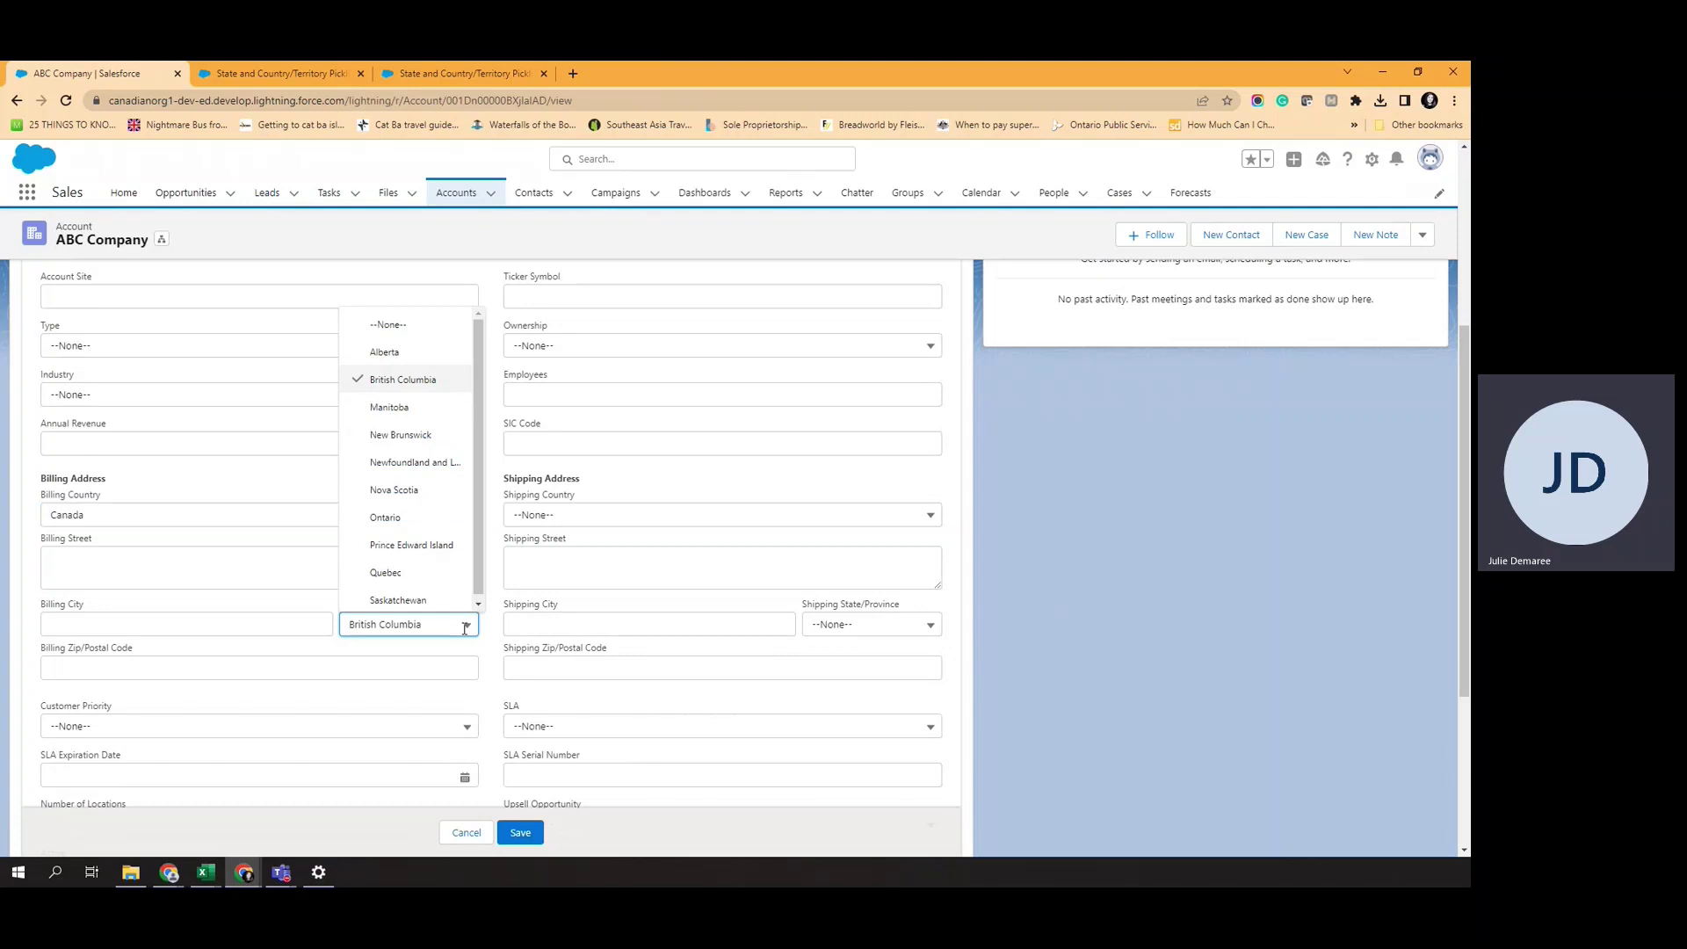
click(465, 626)
click(269, 510)
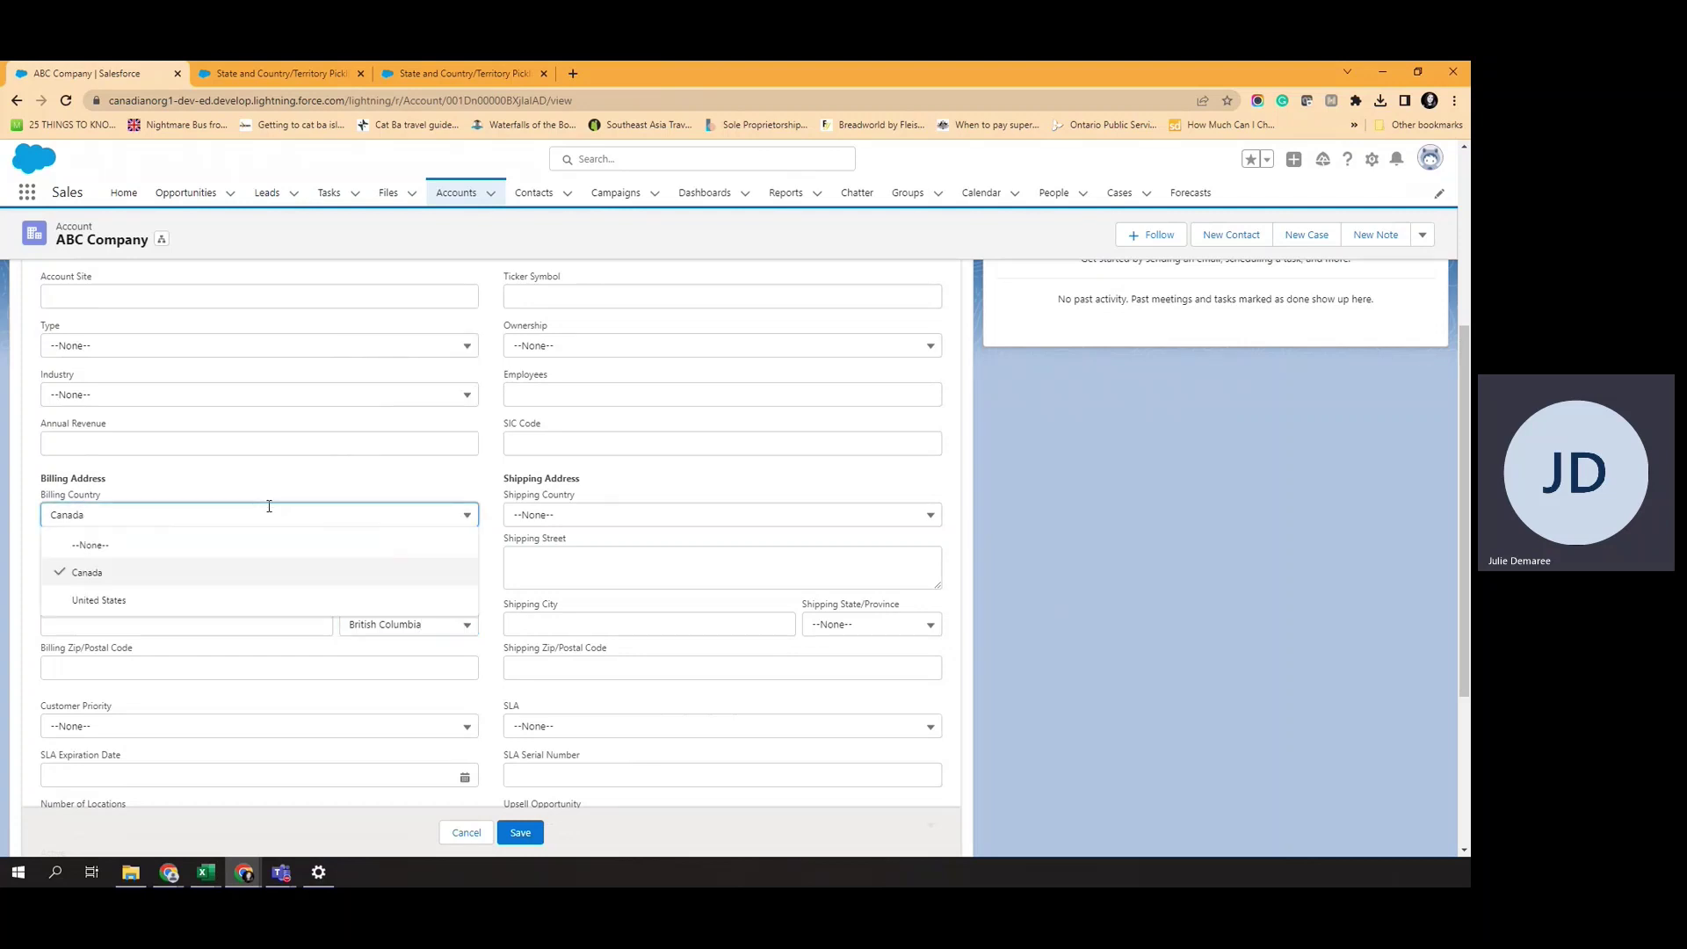
click(227, 600)
Find the US state list offers only --None--, then switch billing country back to Canada to compare provinces.
click(413, 624)
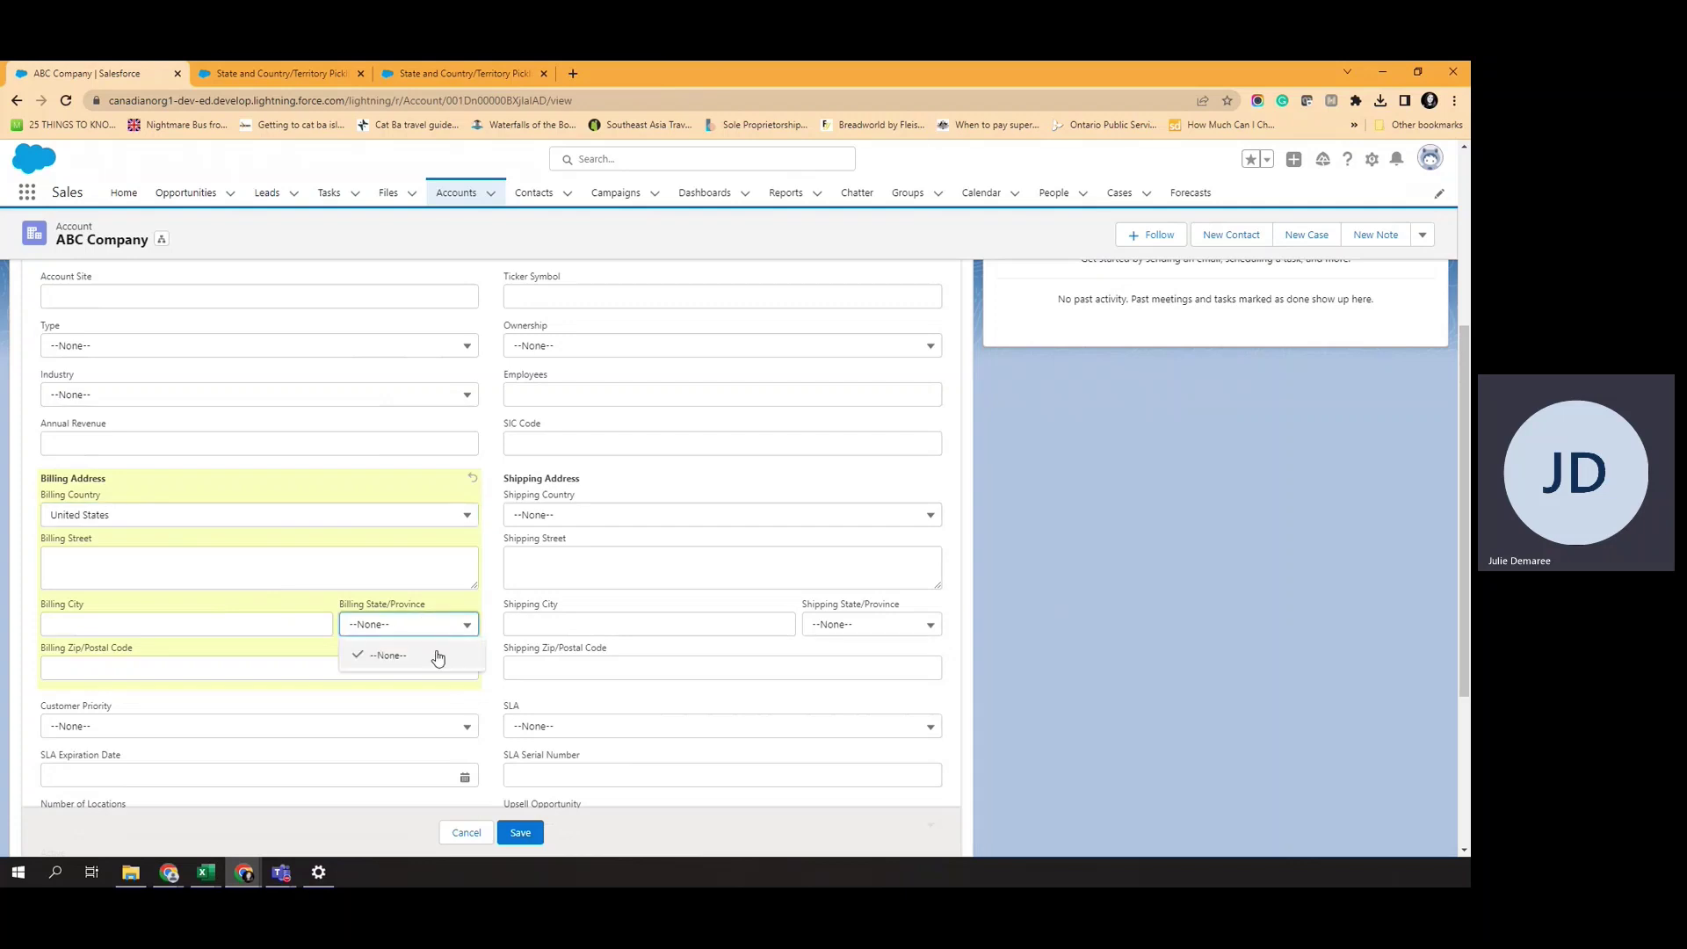
click(462, 620)
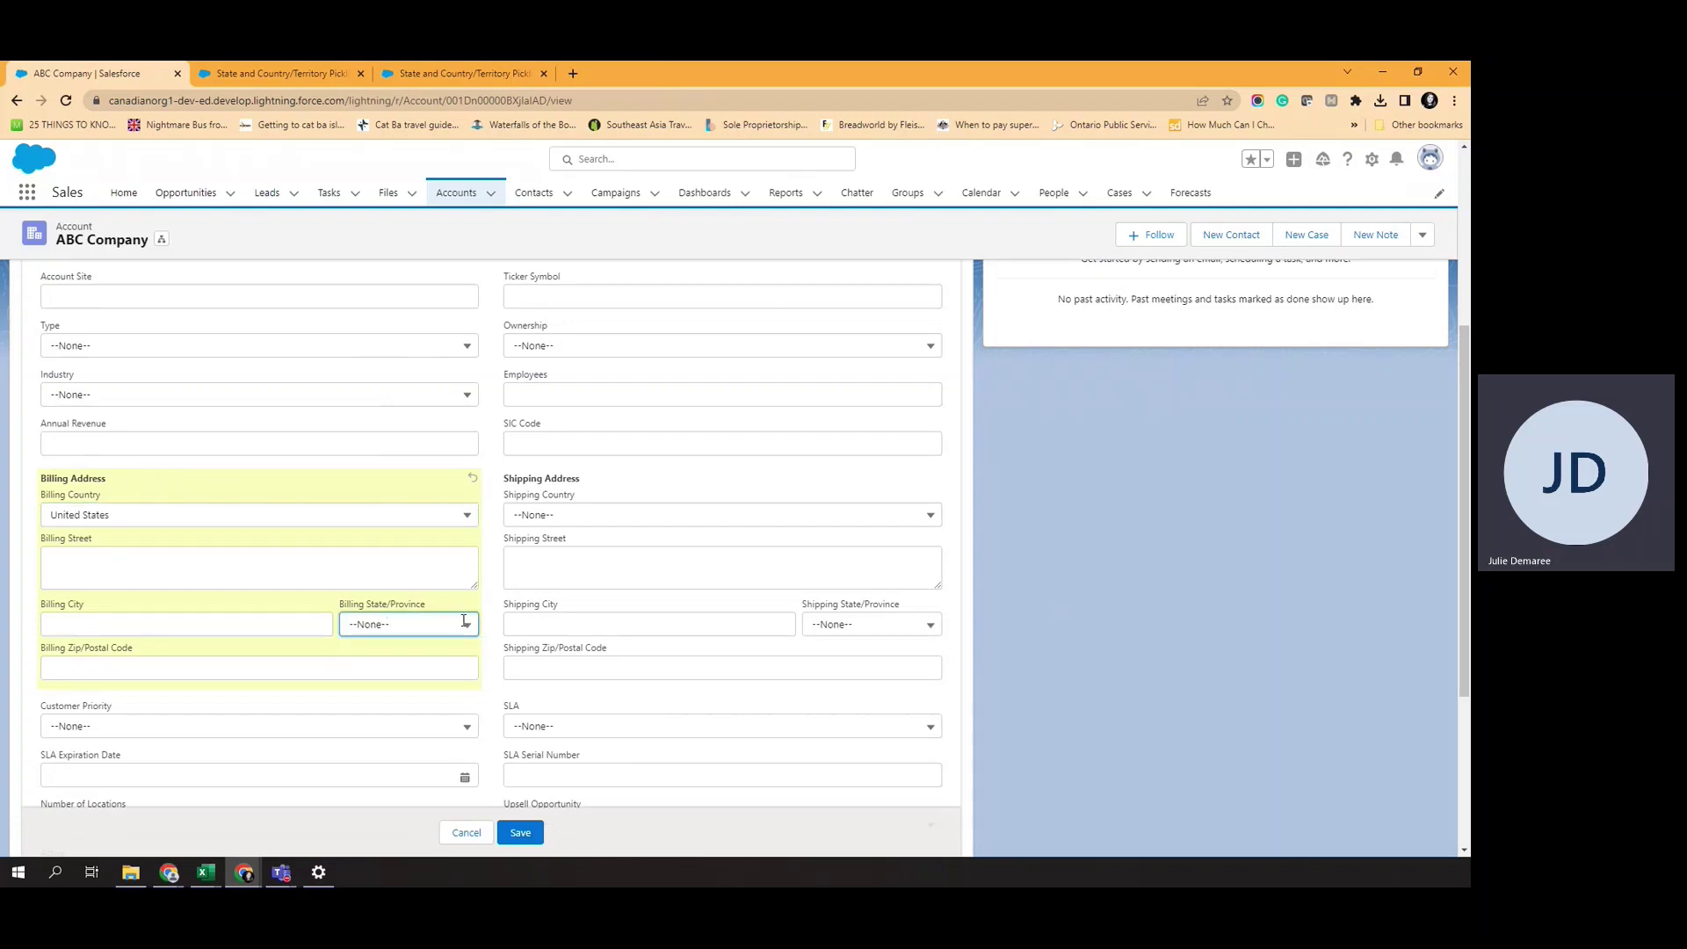
click(472, 629)
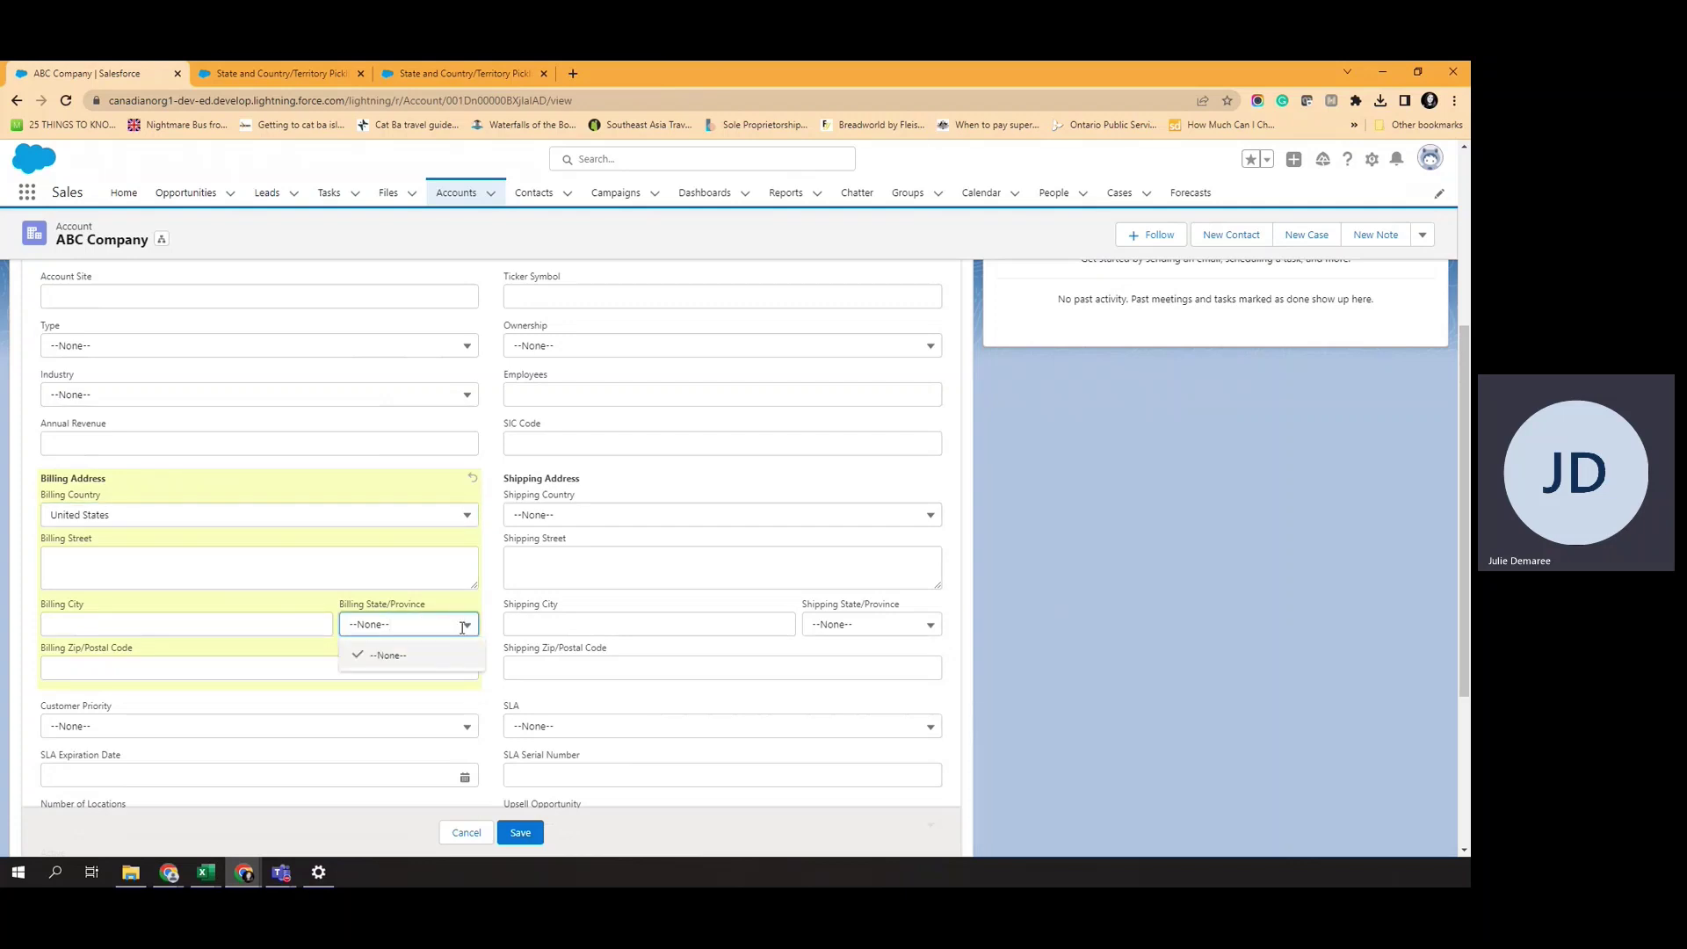
click(462, 627)
click(324, 518)
click(211, 568)
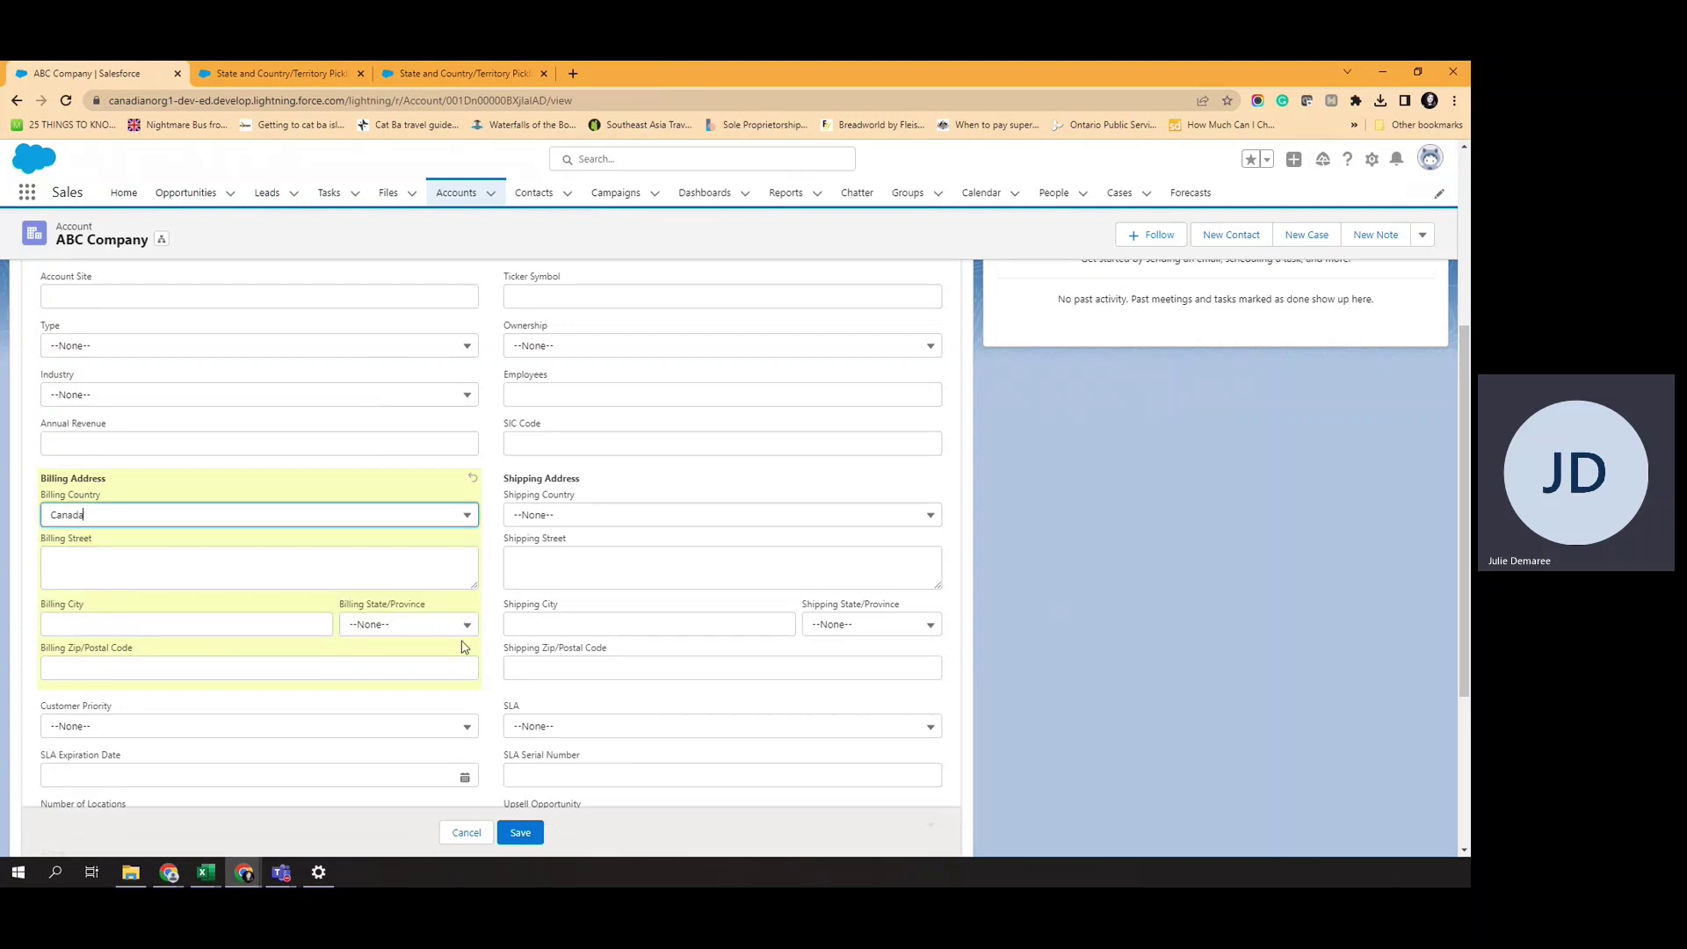
click(462, 625)
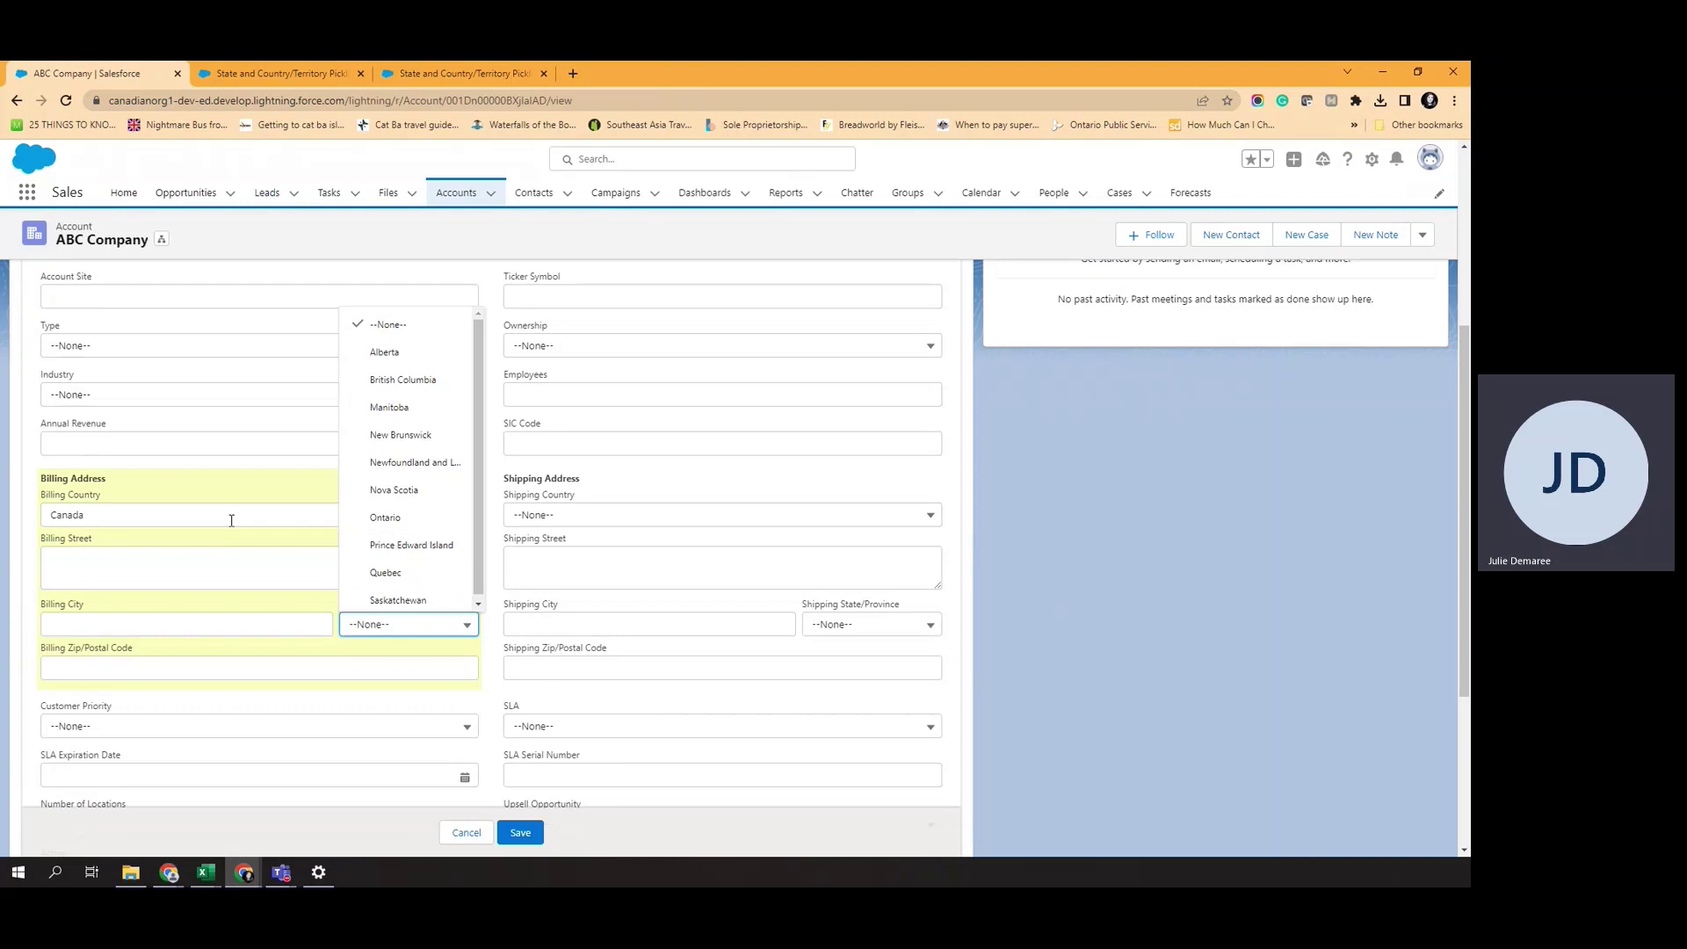
Set Billing Country to United States again, leave State as --None--, and save.
click(204, 516)
click(189, 600)
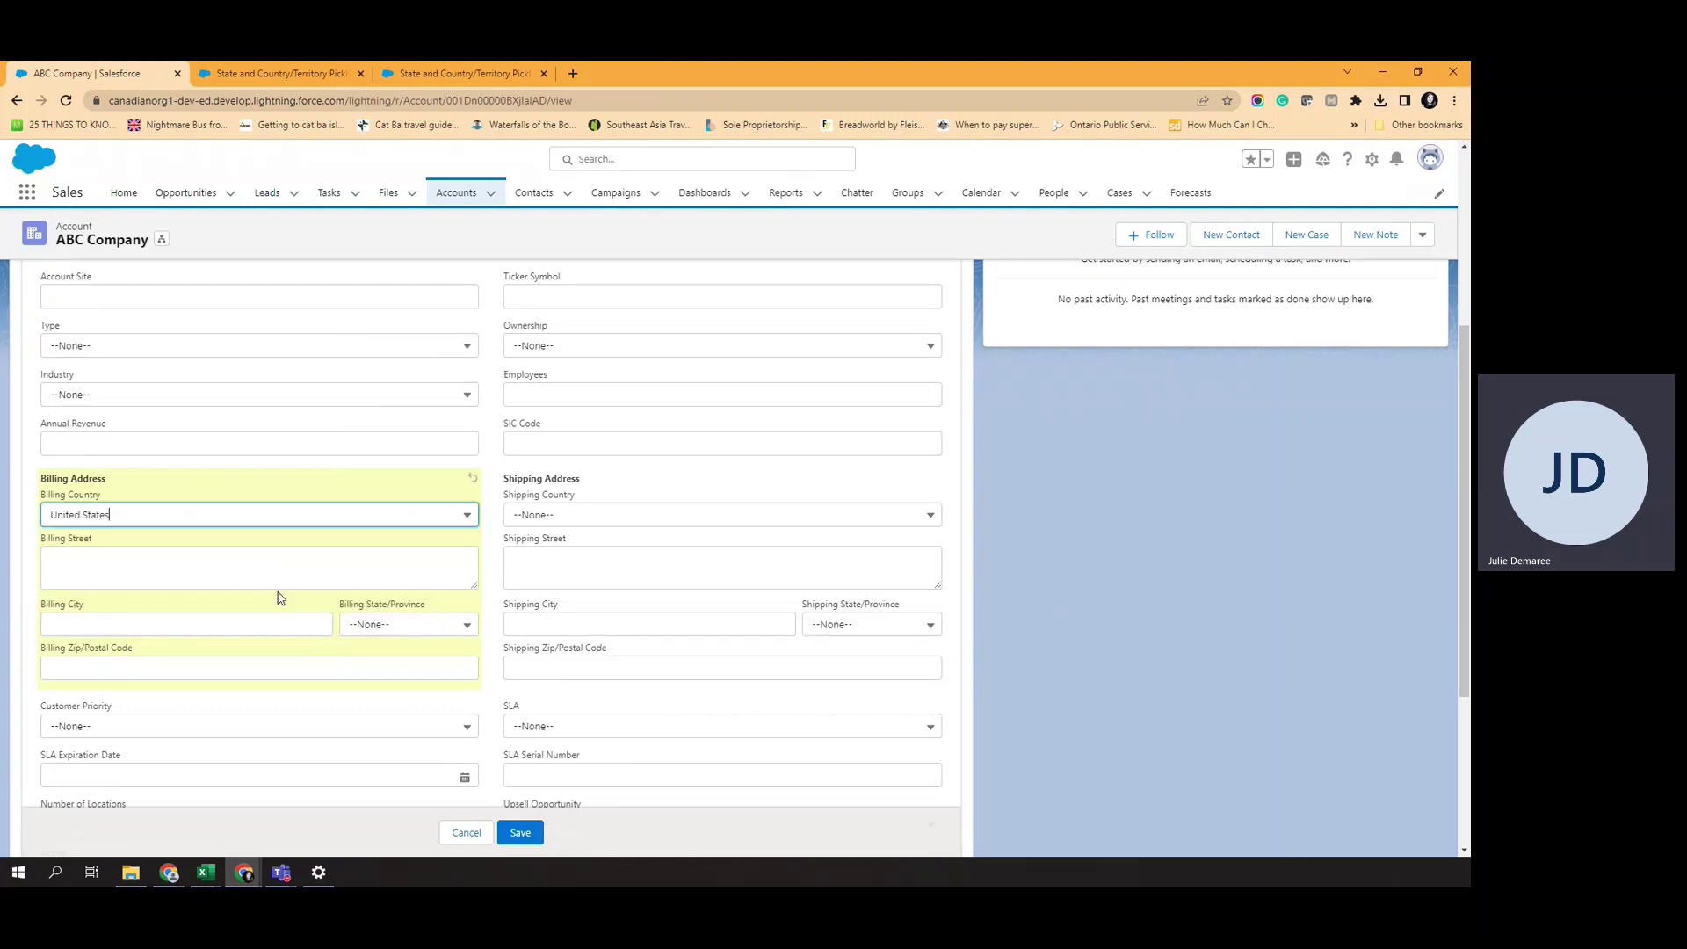
click(430, 624)
scroll(422, 591, down, 1)
click(421, 589)
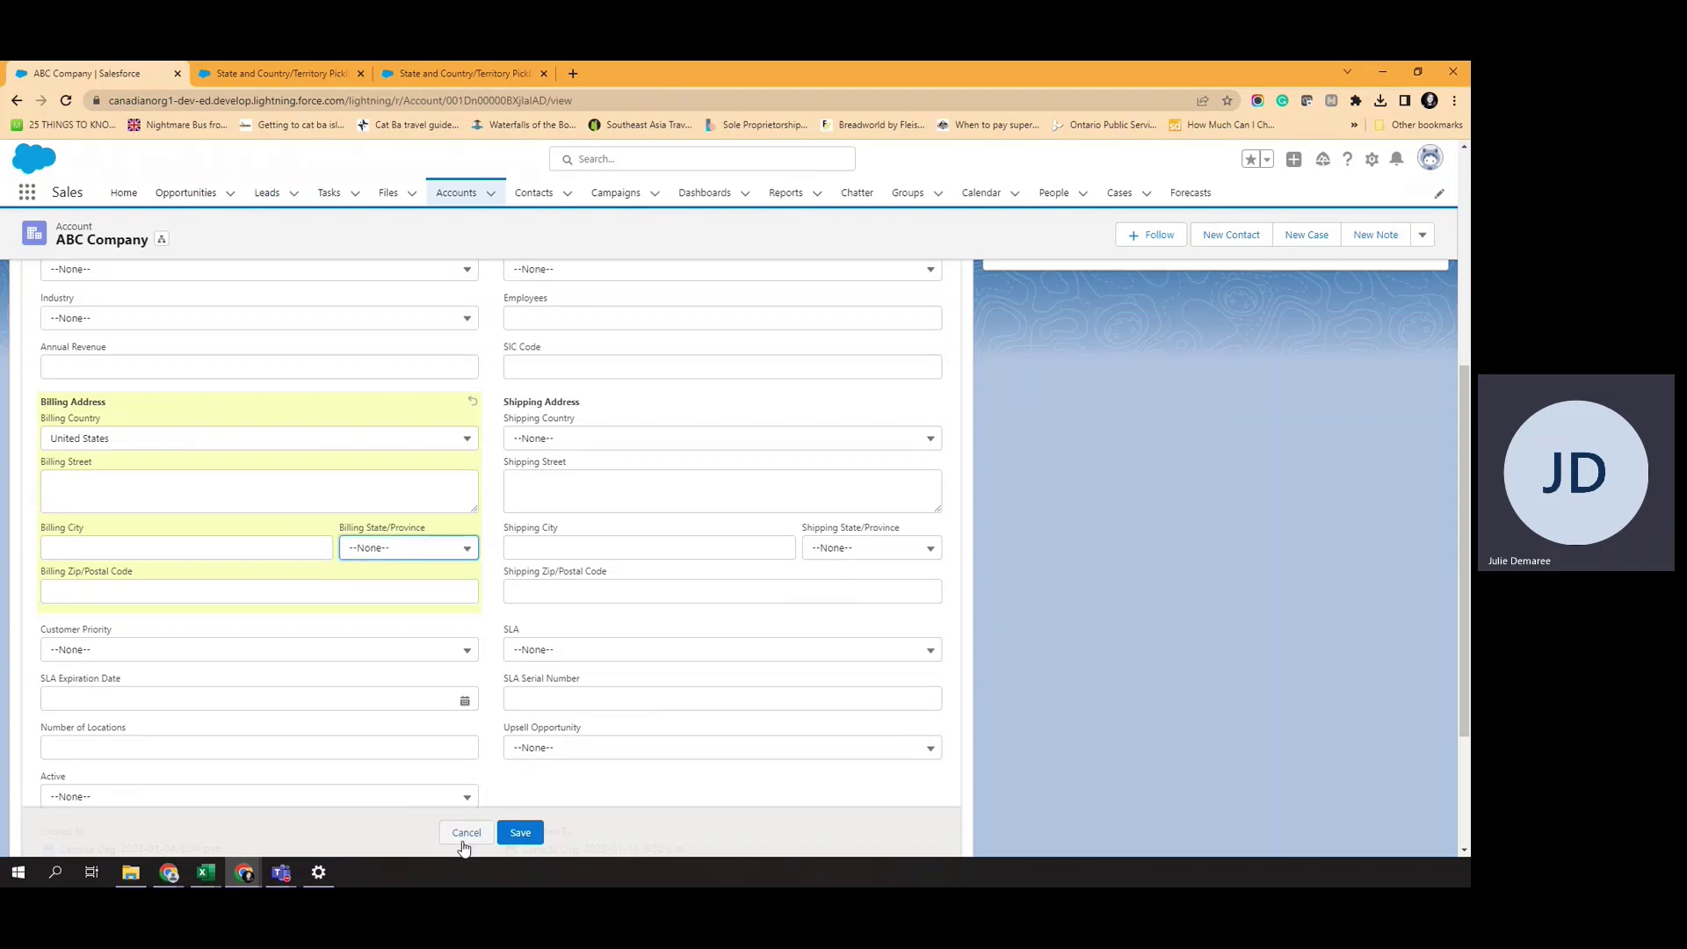
click(520, 832)
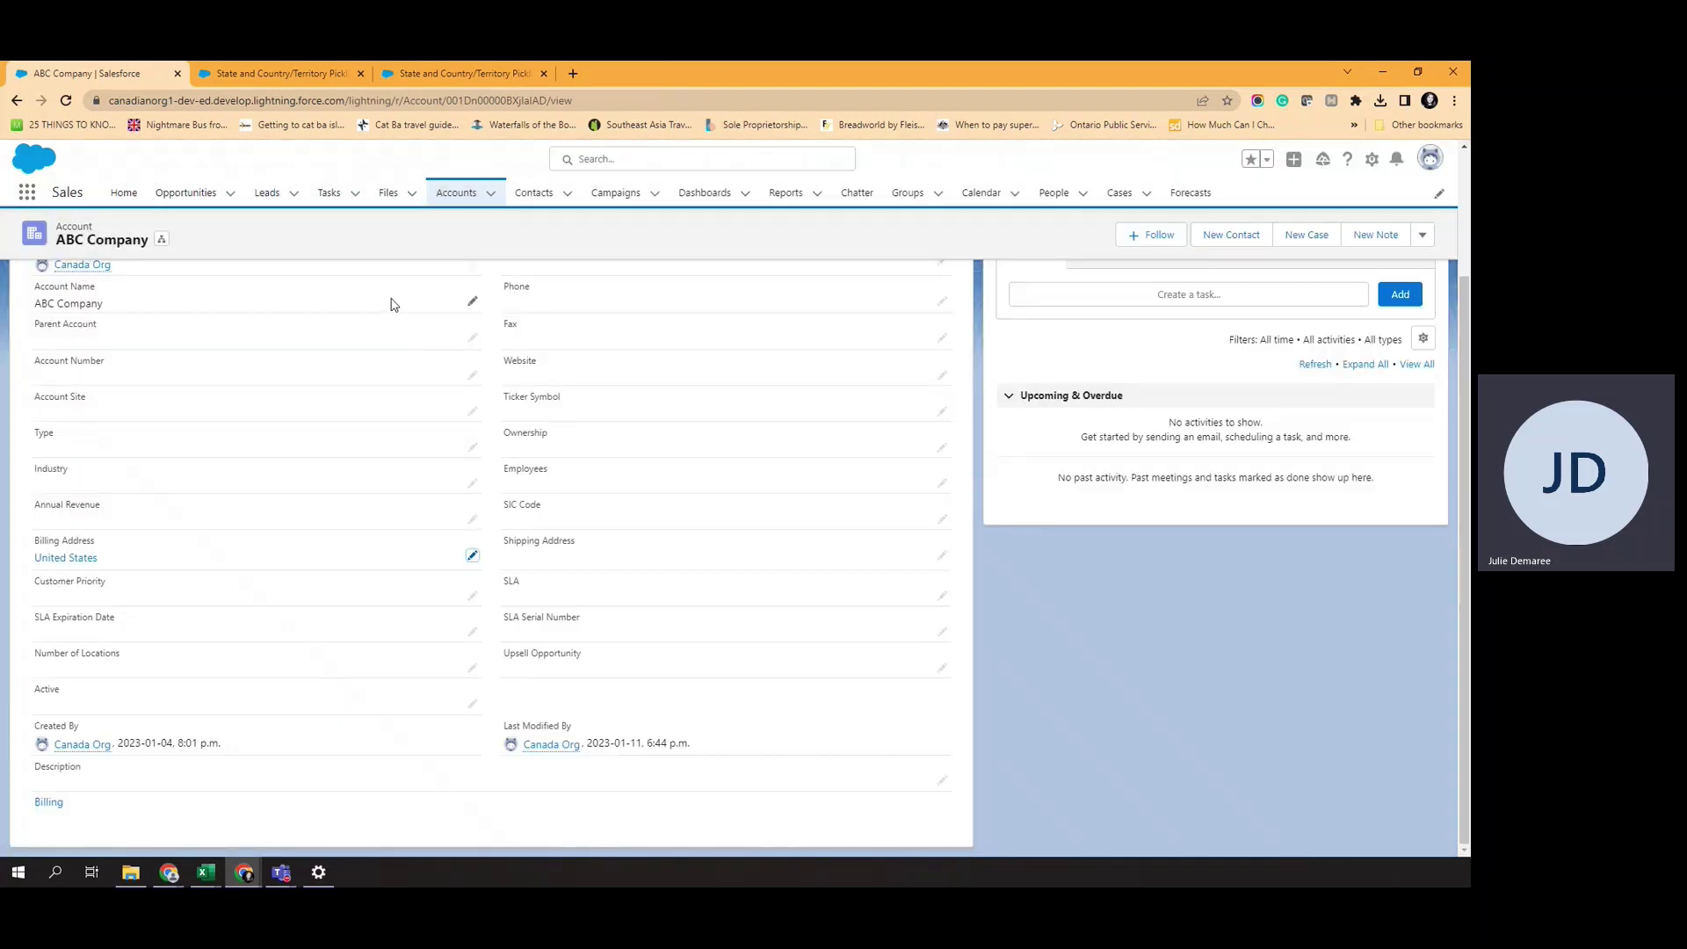
Go to the States, Countries and Territories configuration in Setup and find United States.
click(262, 76)
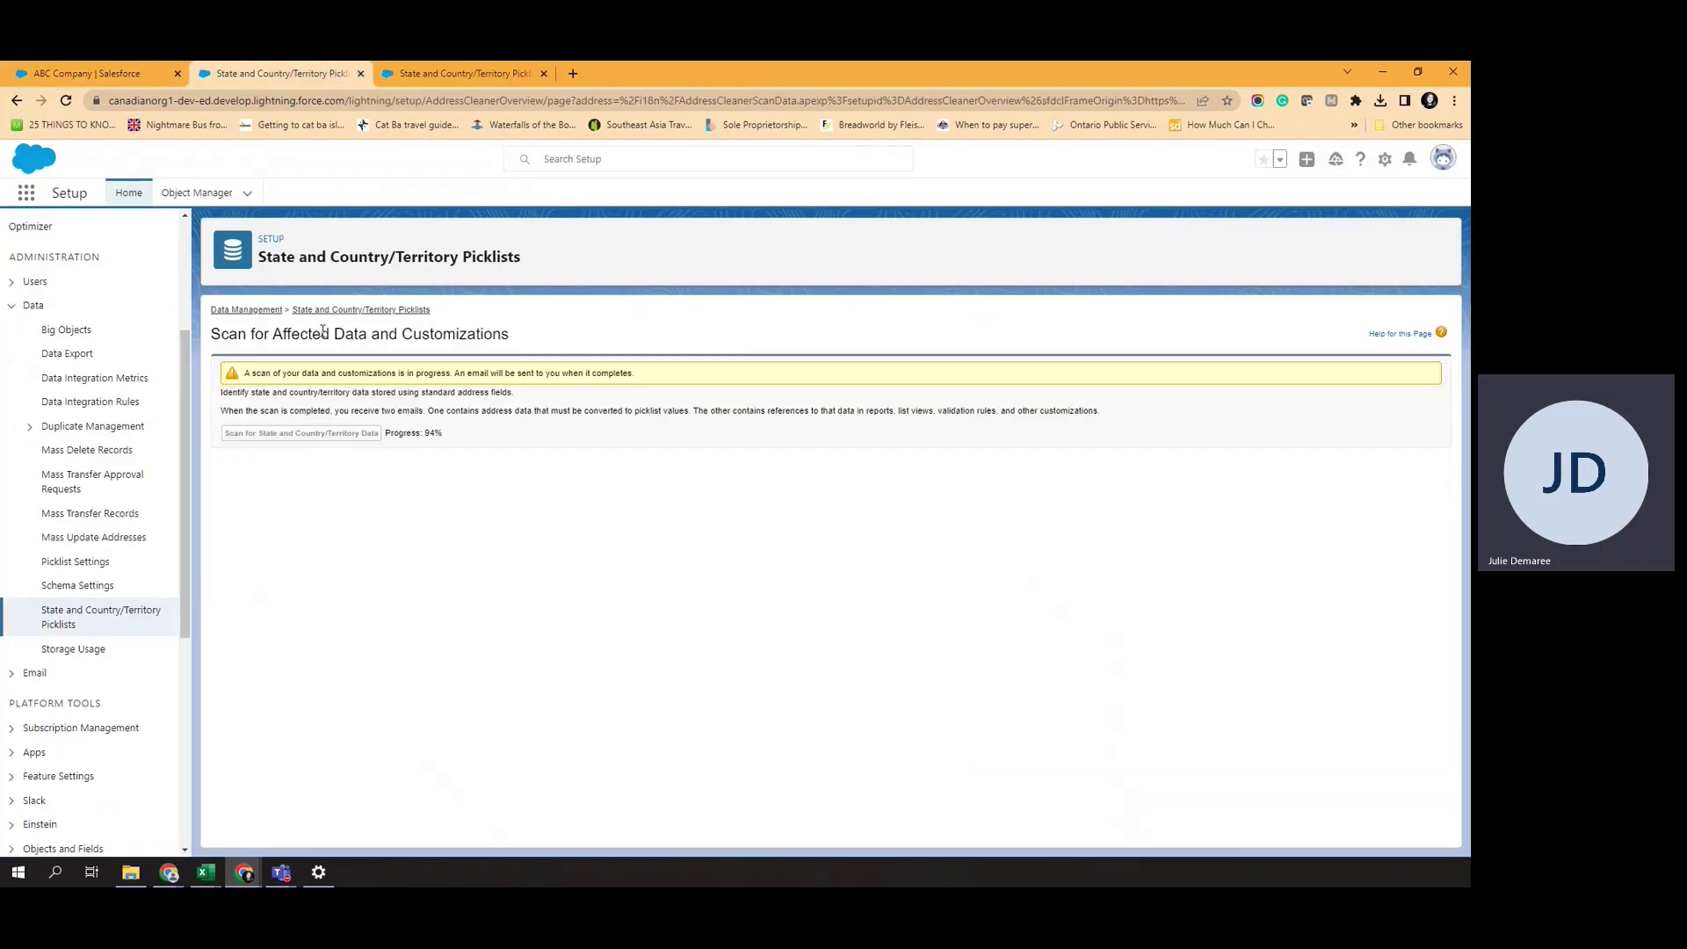
click(325, 310)
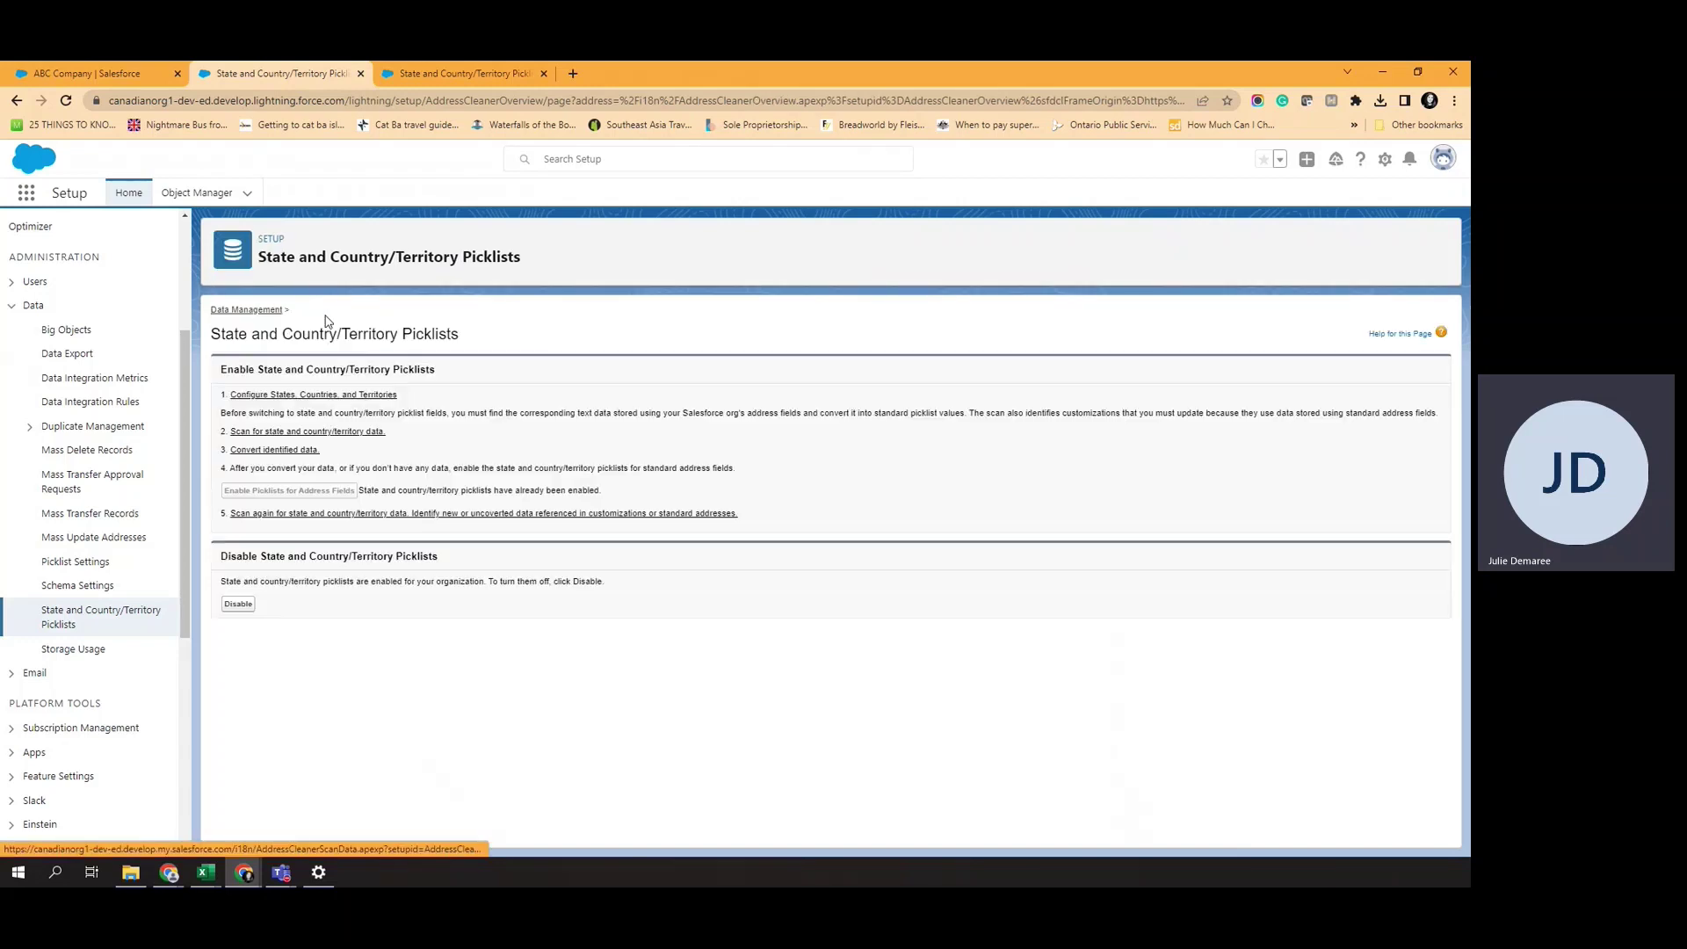
click(299, 397)
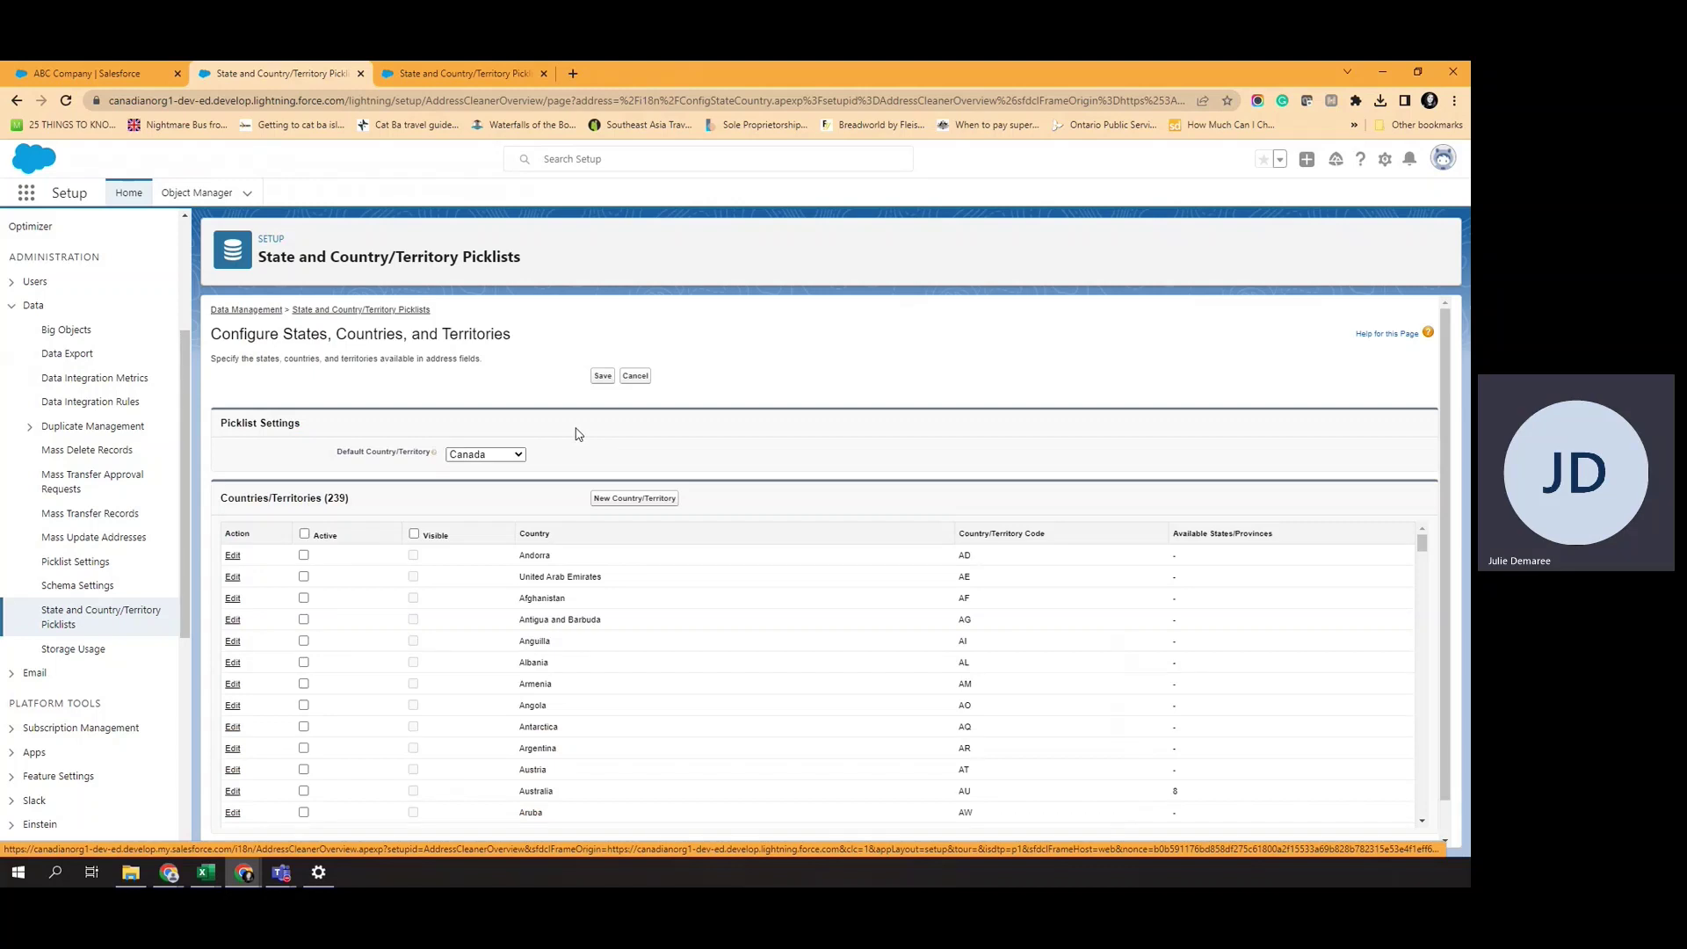
scroll(542, 518, down, 15)
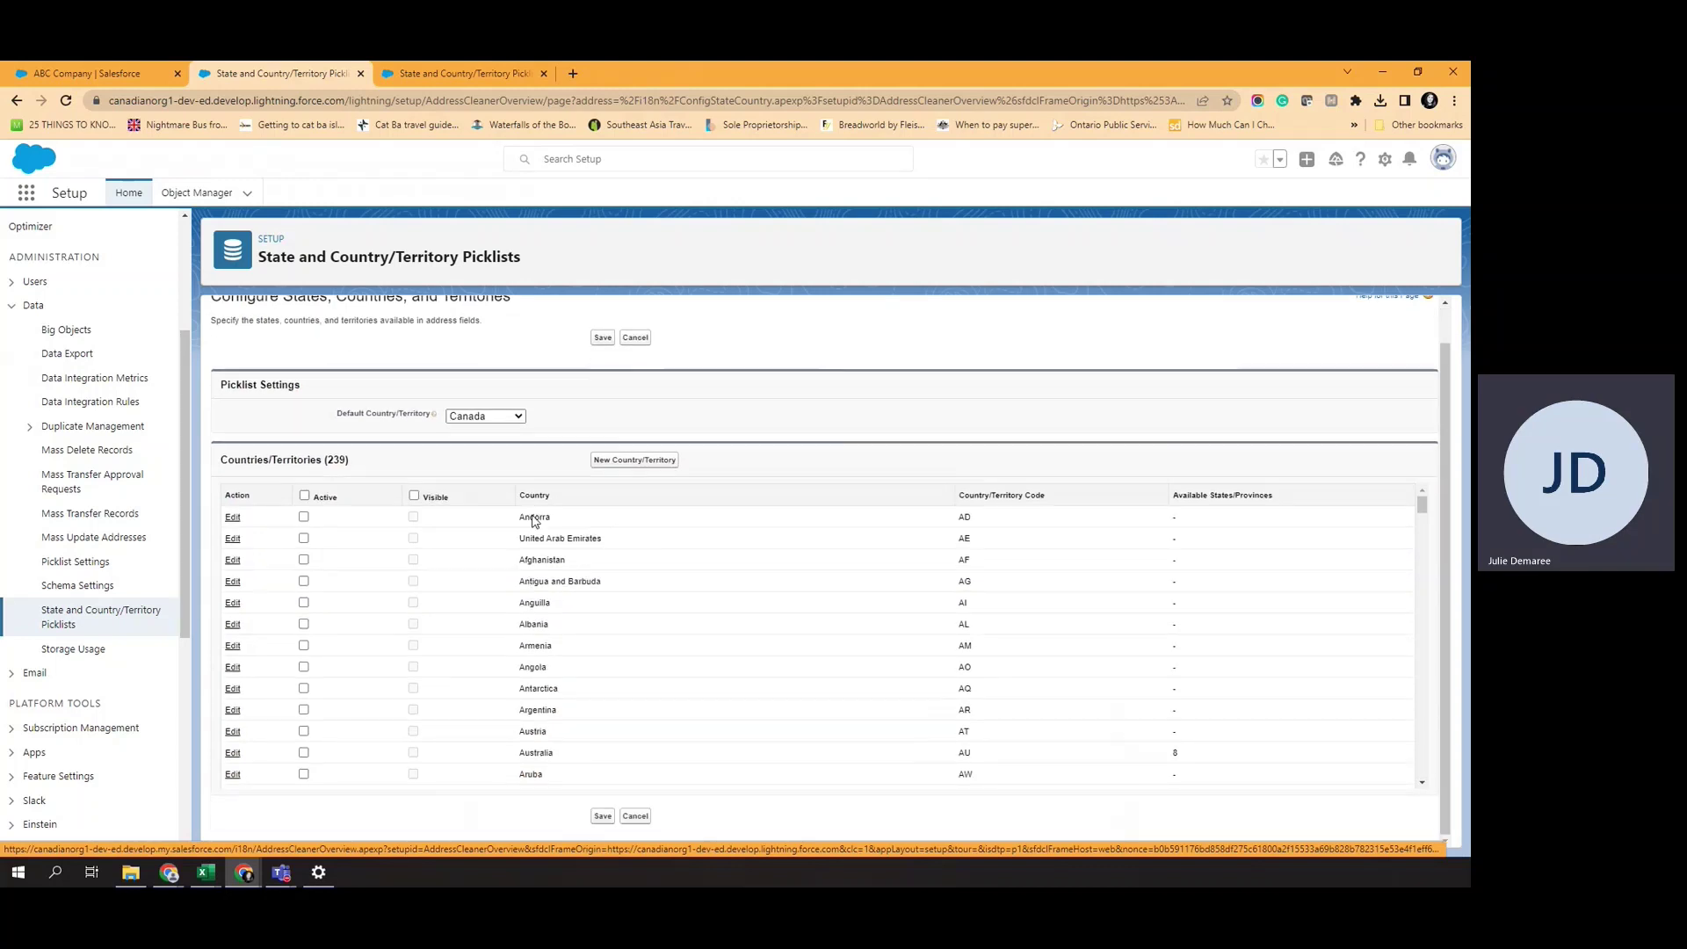
scroll(633, 677, down, 20)
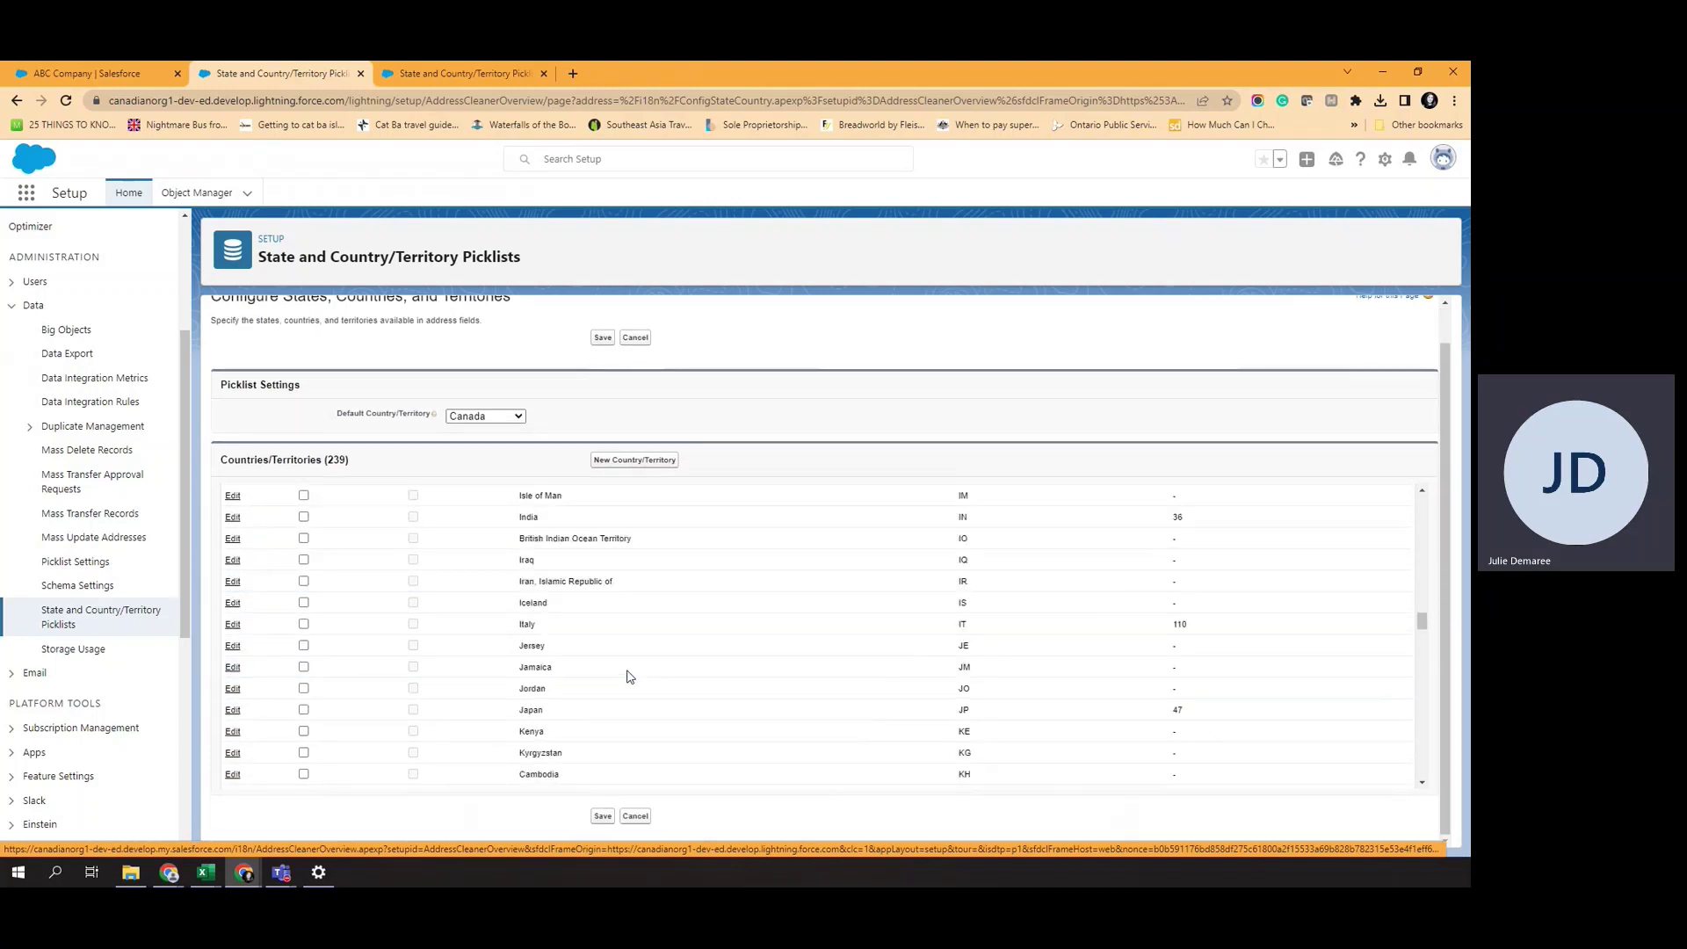
scroll(630, 676, down, 12)
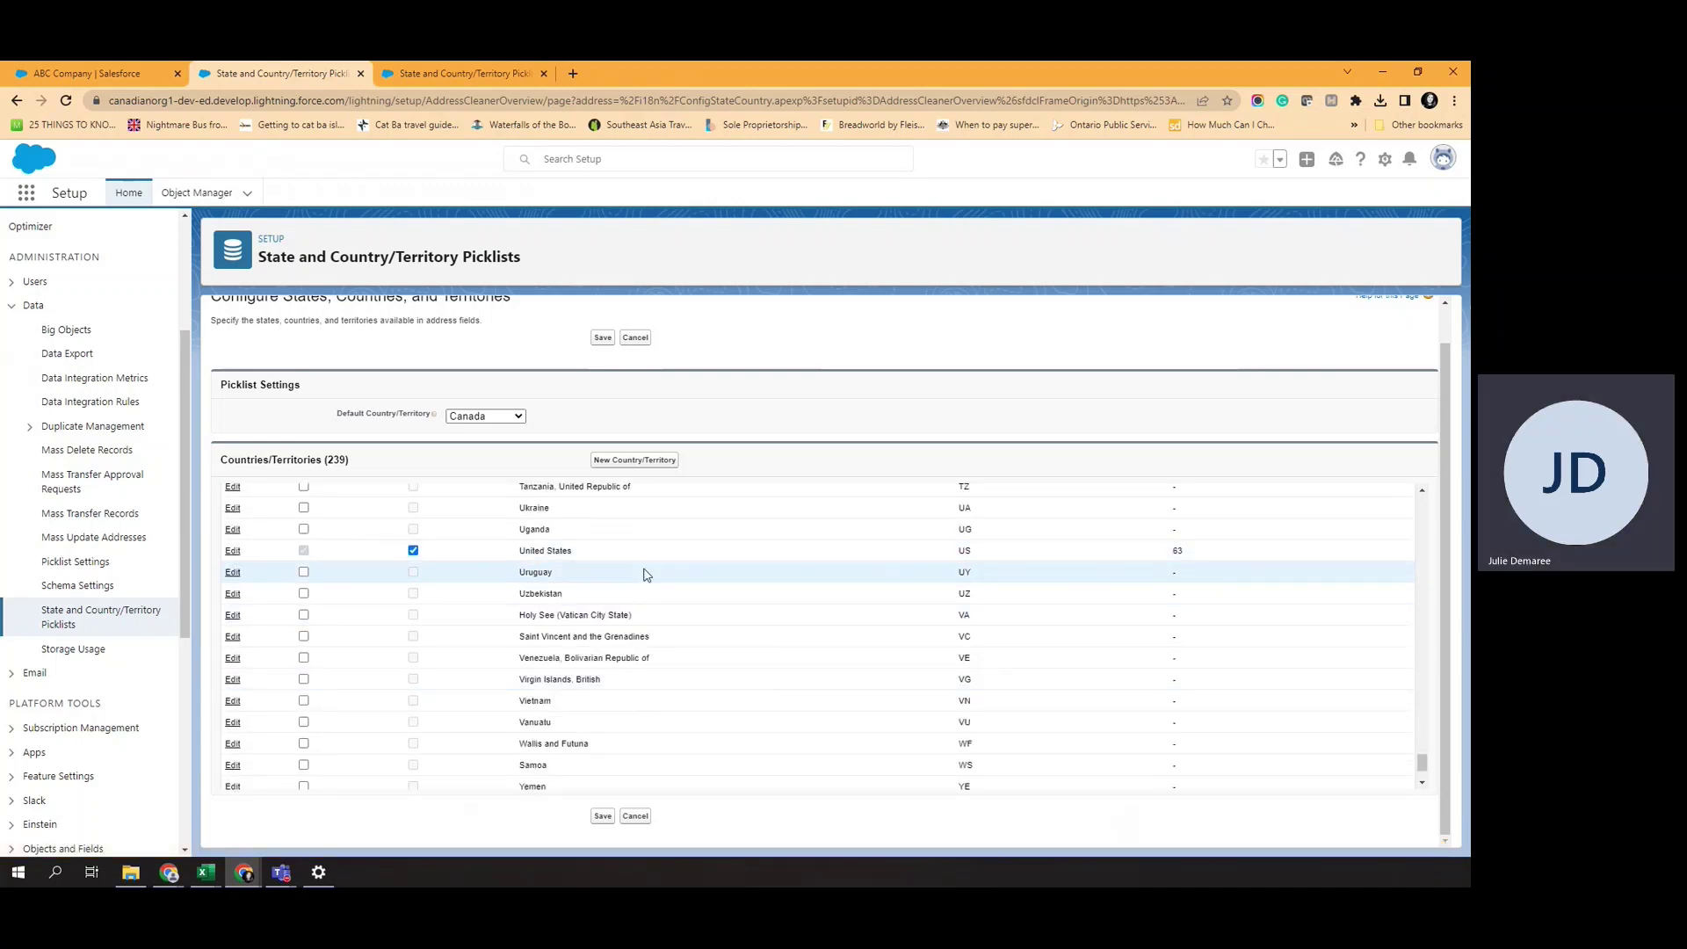
Edit United States, mark all its states Active with the header checkbox, and save.
click(234, 551)
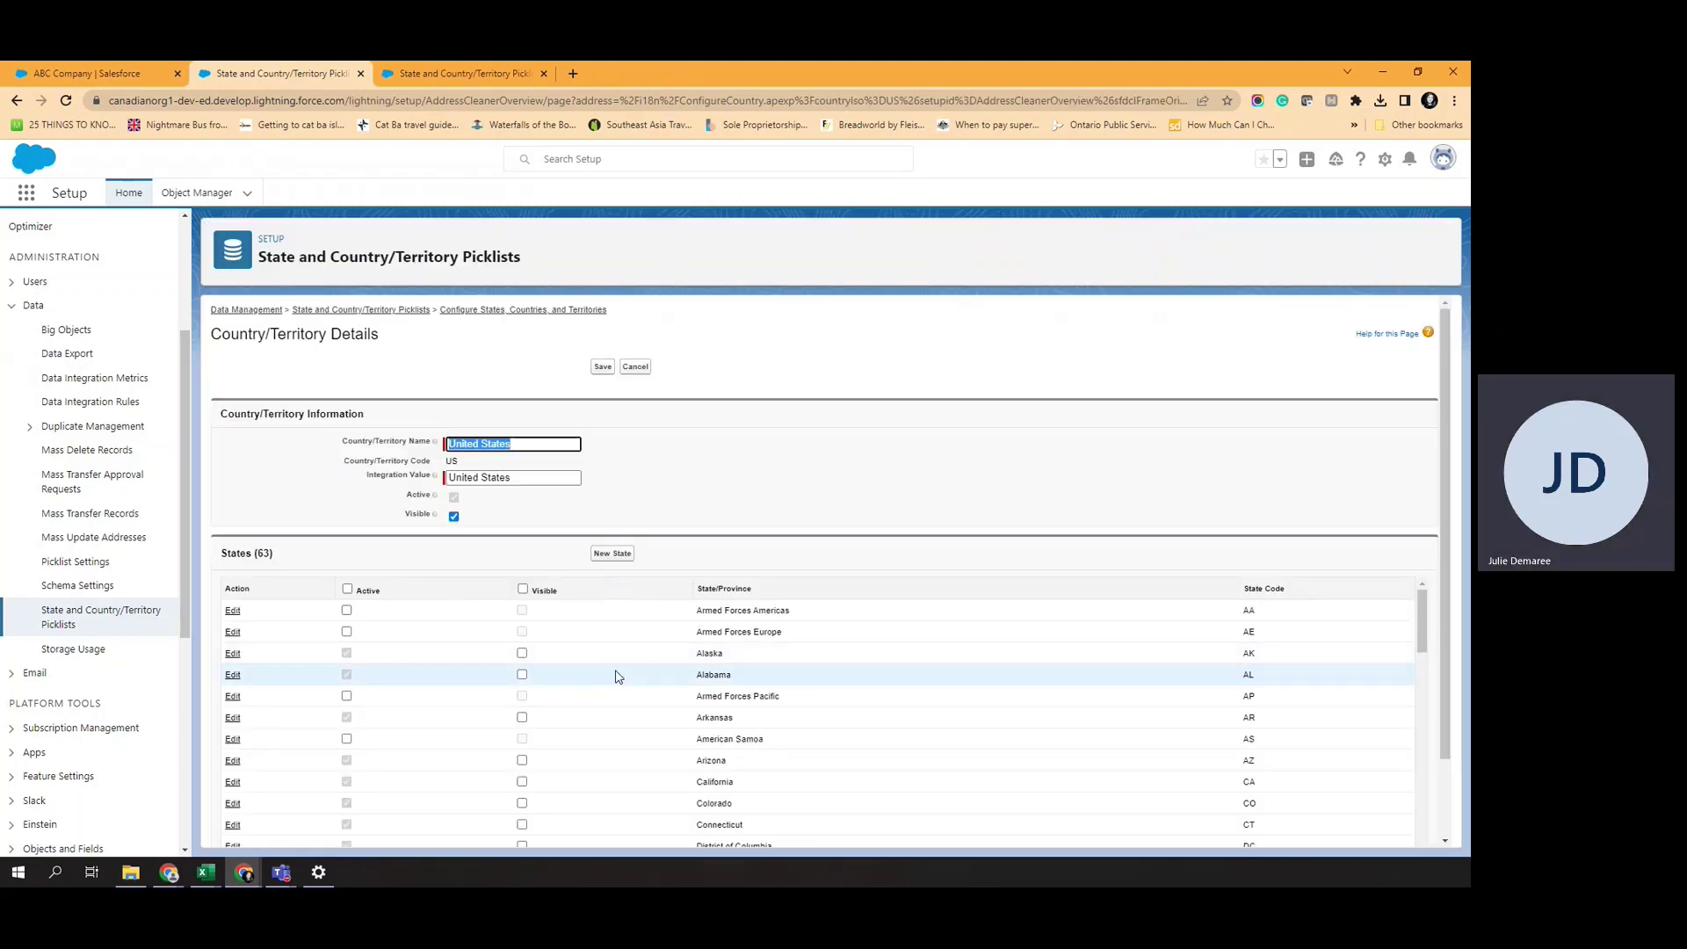
scroll(598, 671, down, 1)
scroll(563, 668, up, 1)
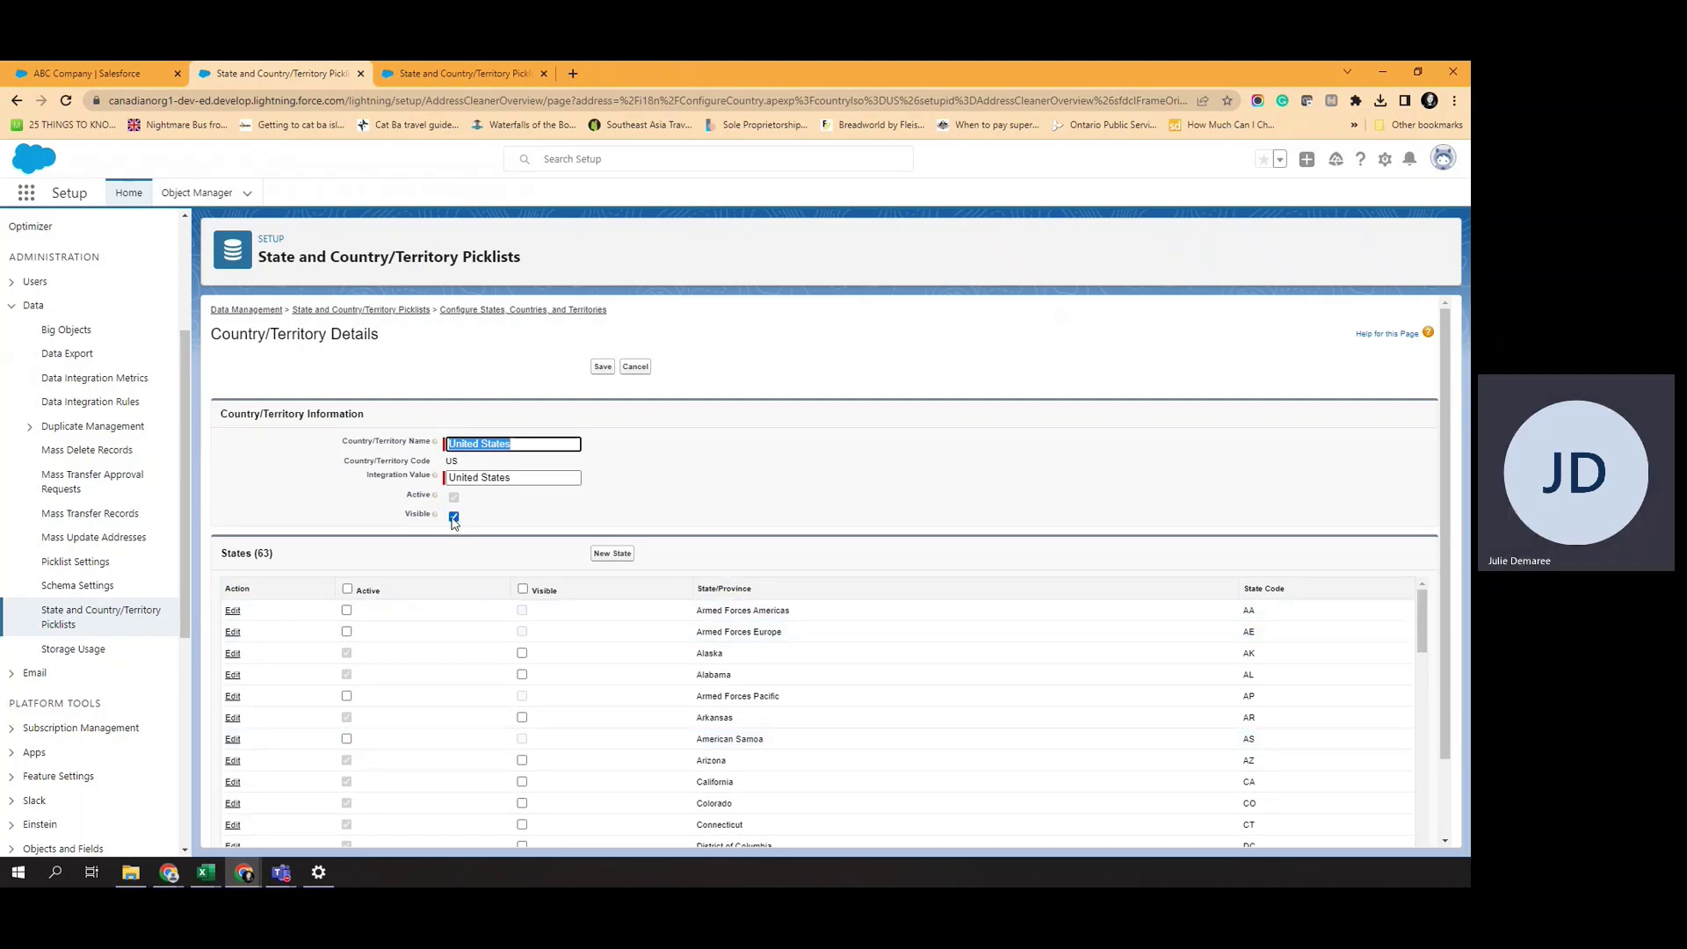
mouse_move(436, 516)
click(347, 590)
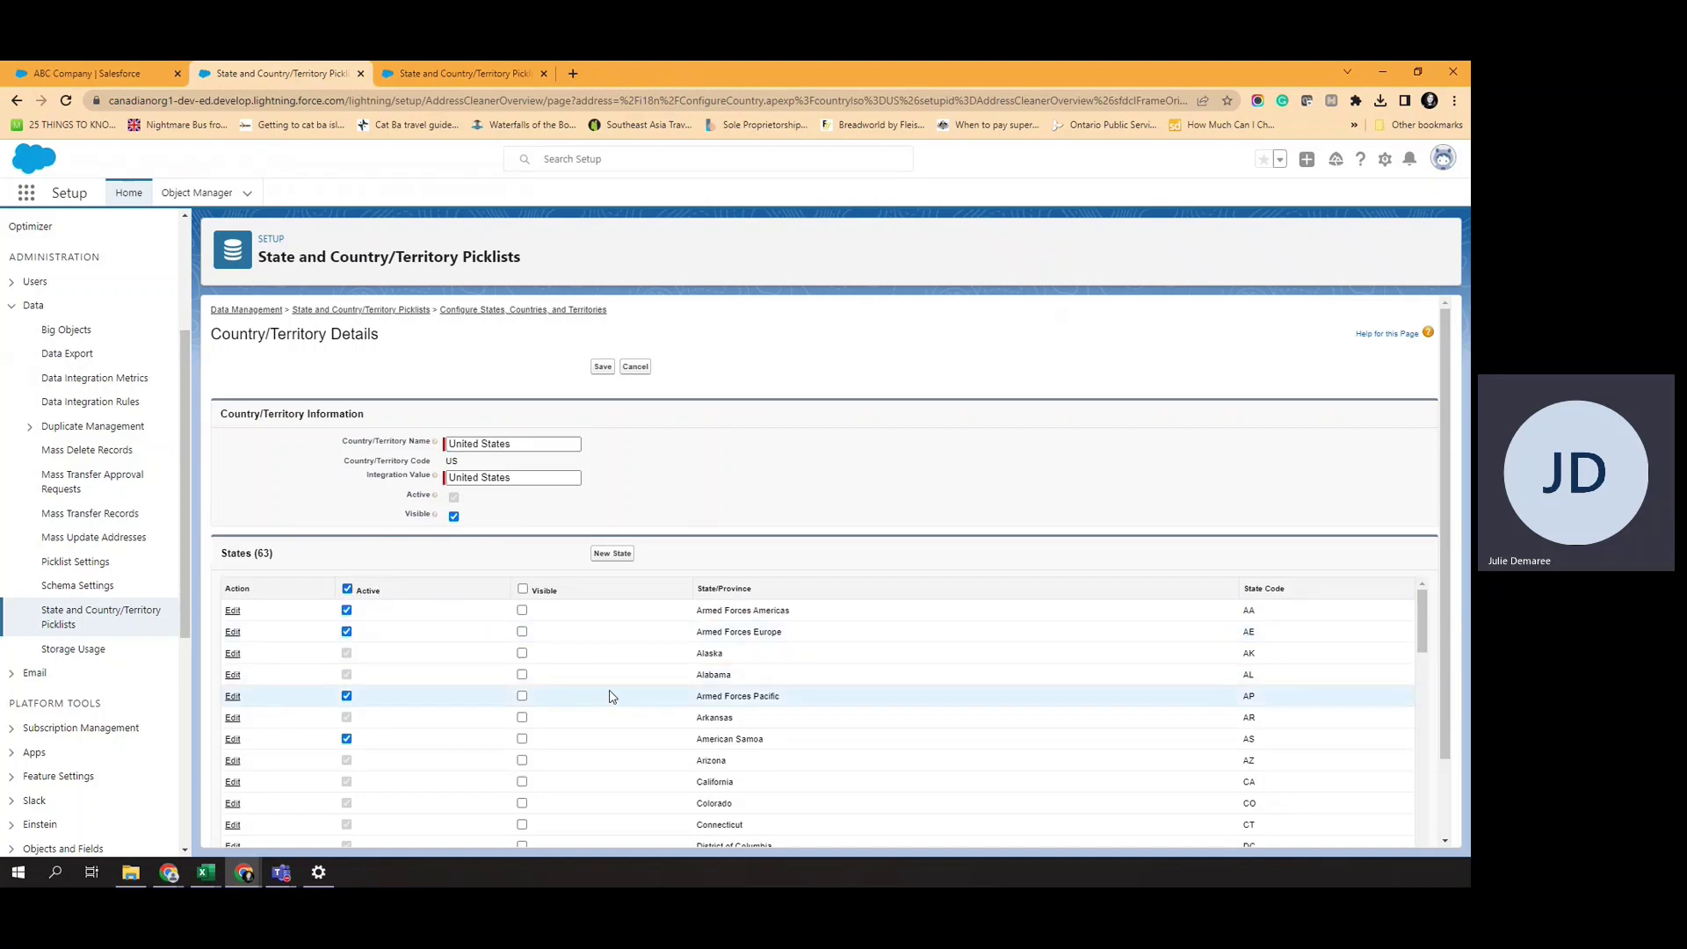
scroll(387, 715, down, 5)
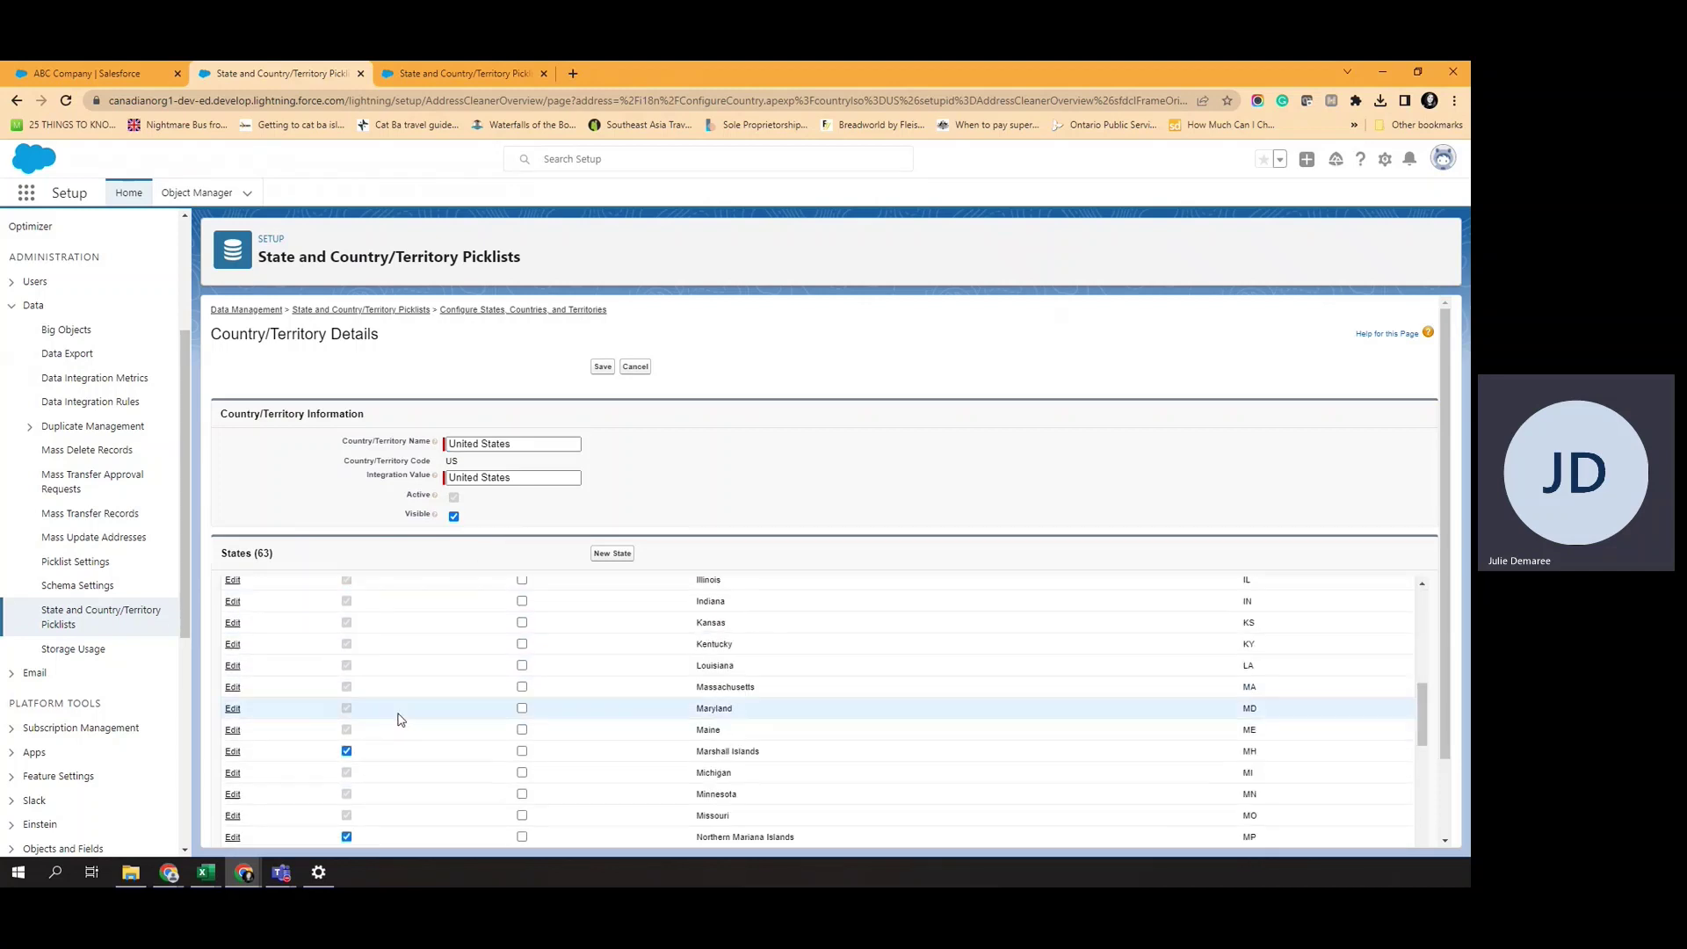
scroll(409, 719, up, 5)
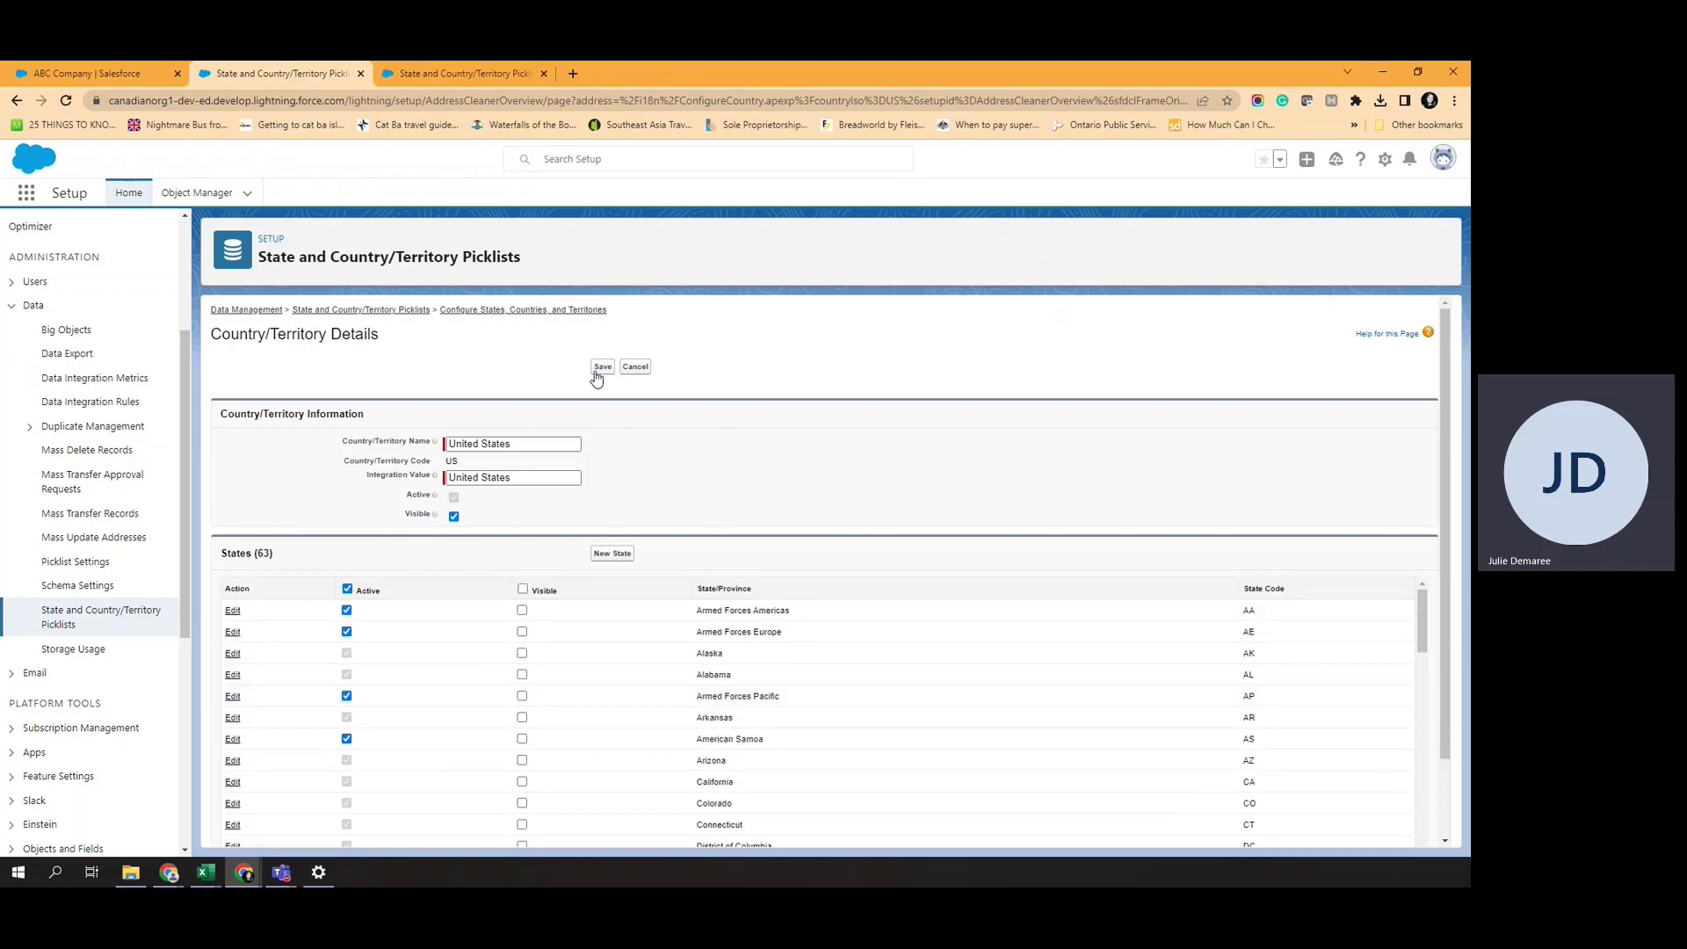
click(602, 367)
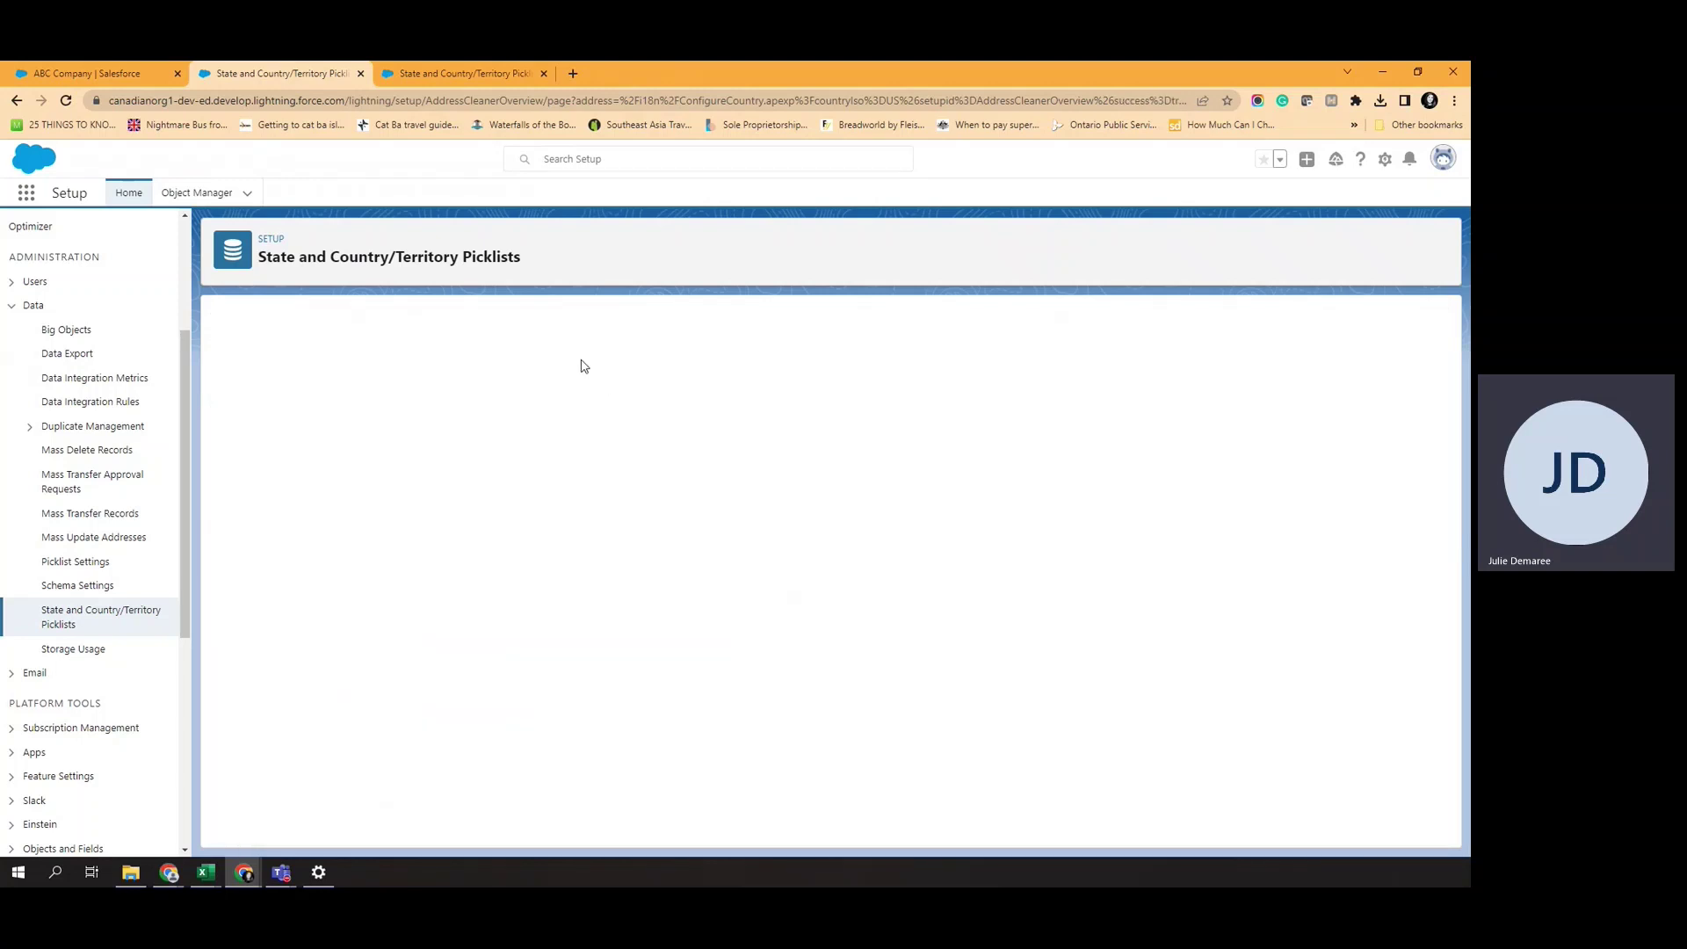
Reload ABC Company and confirm the billing state picklist is still empty.
click(111, 73)
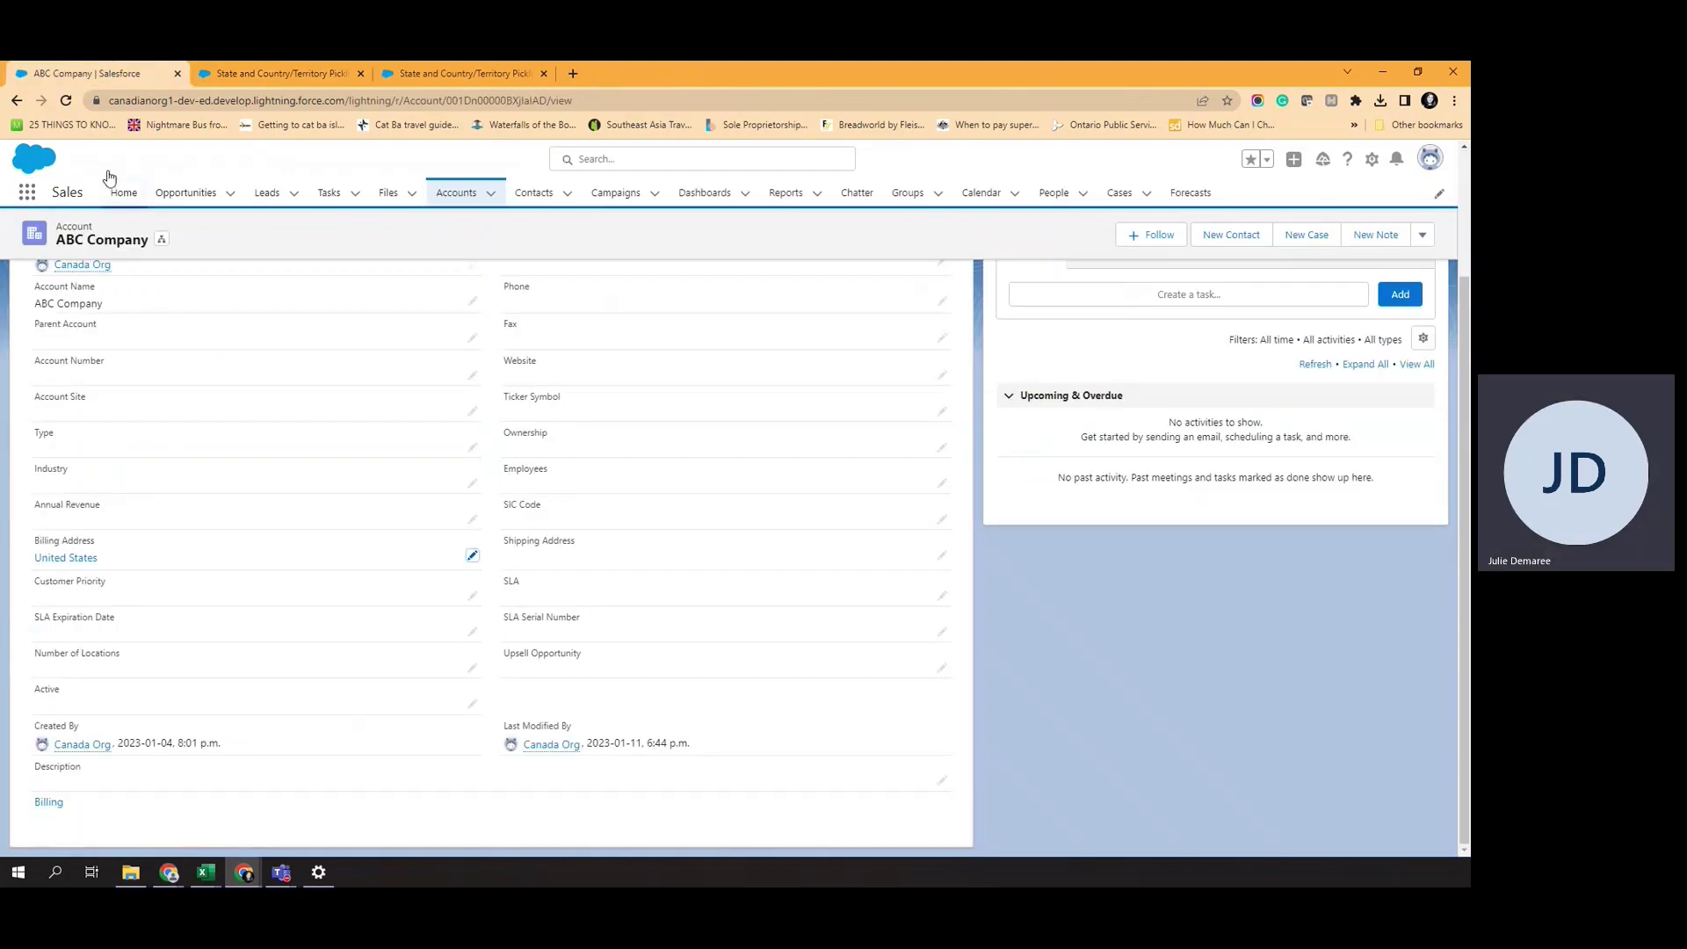
click(69, 101)
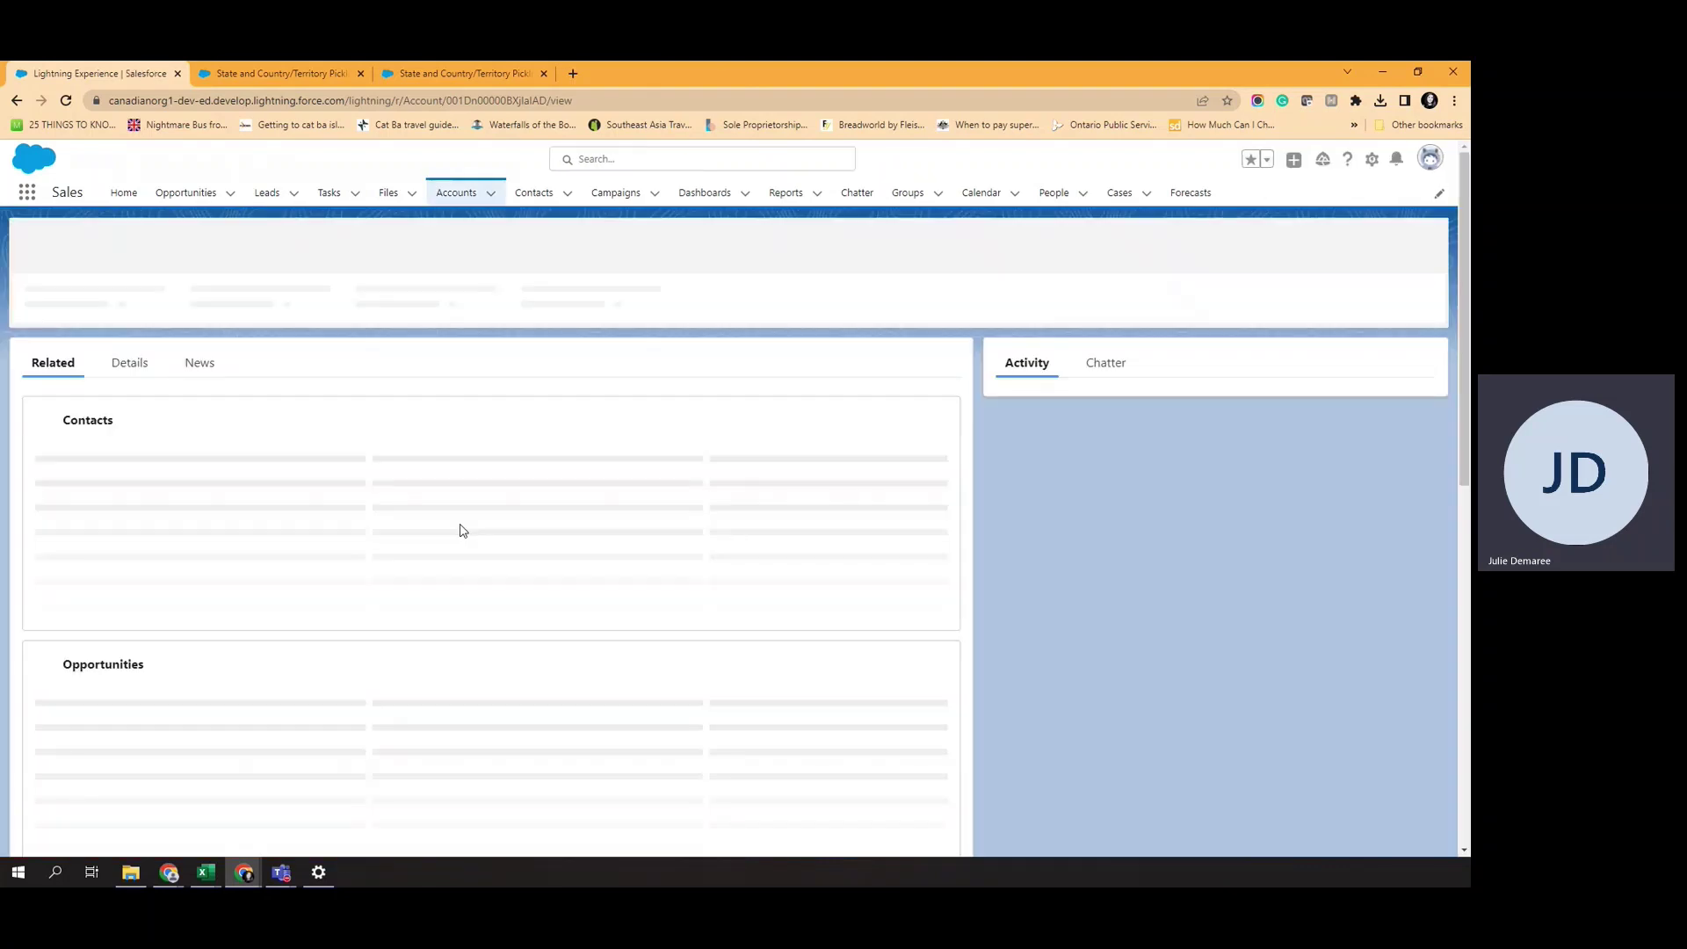
click(130, 363)
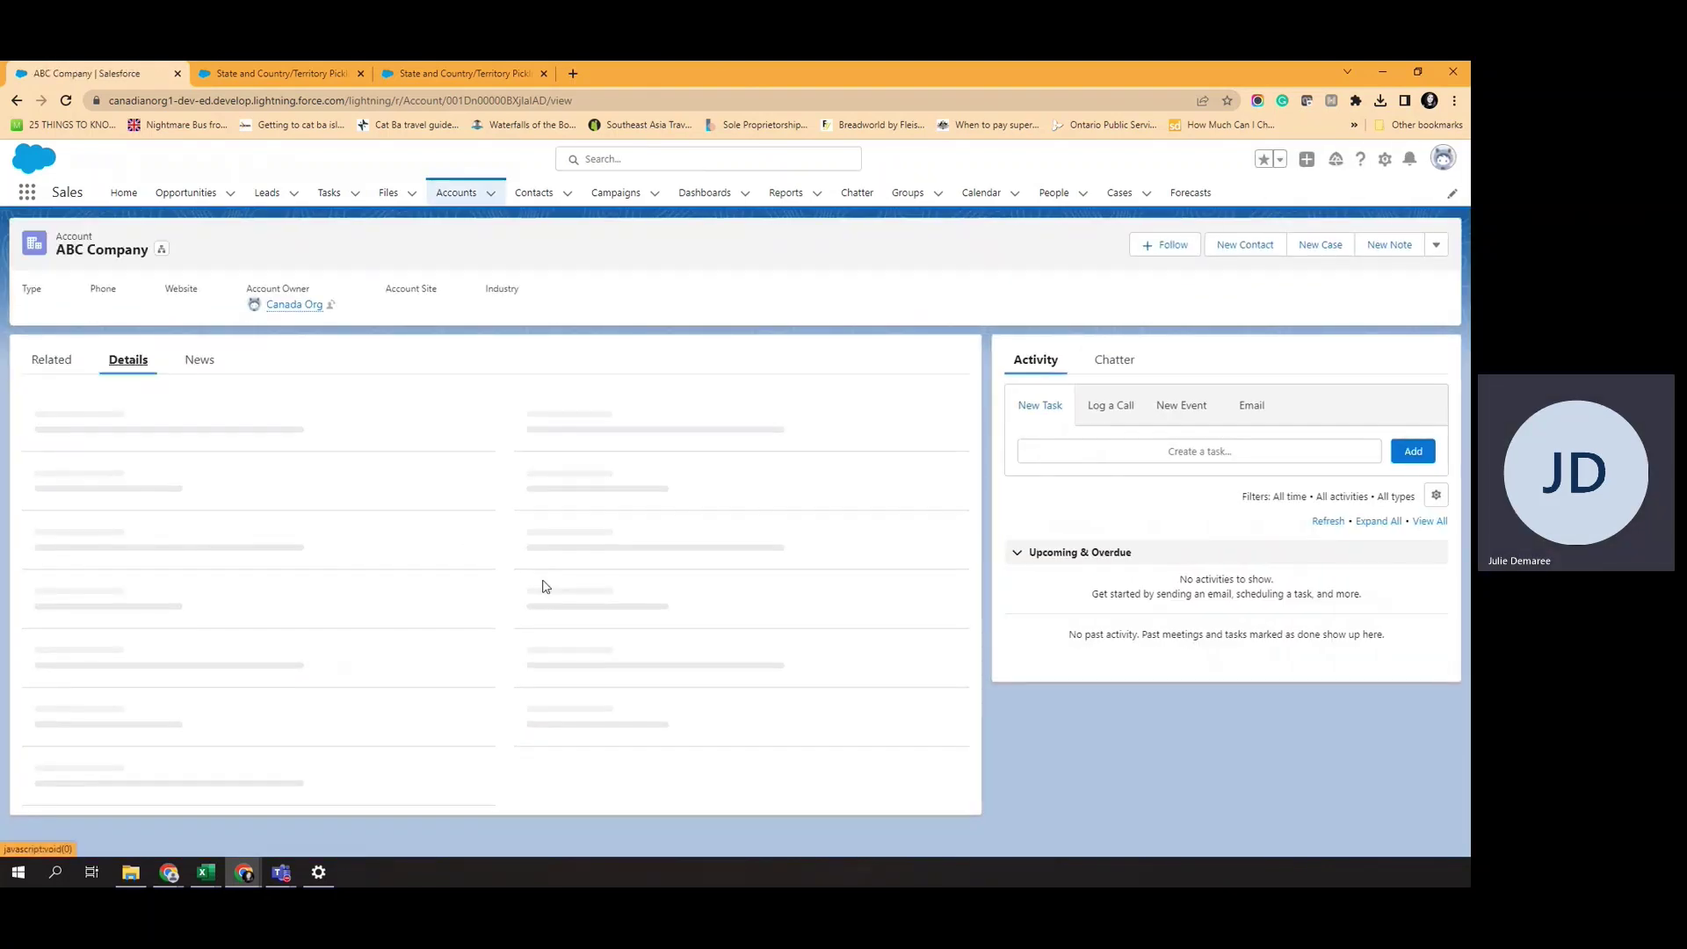
scroll(466, 580, down, 2)
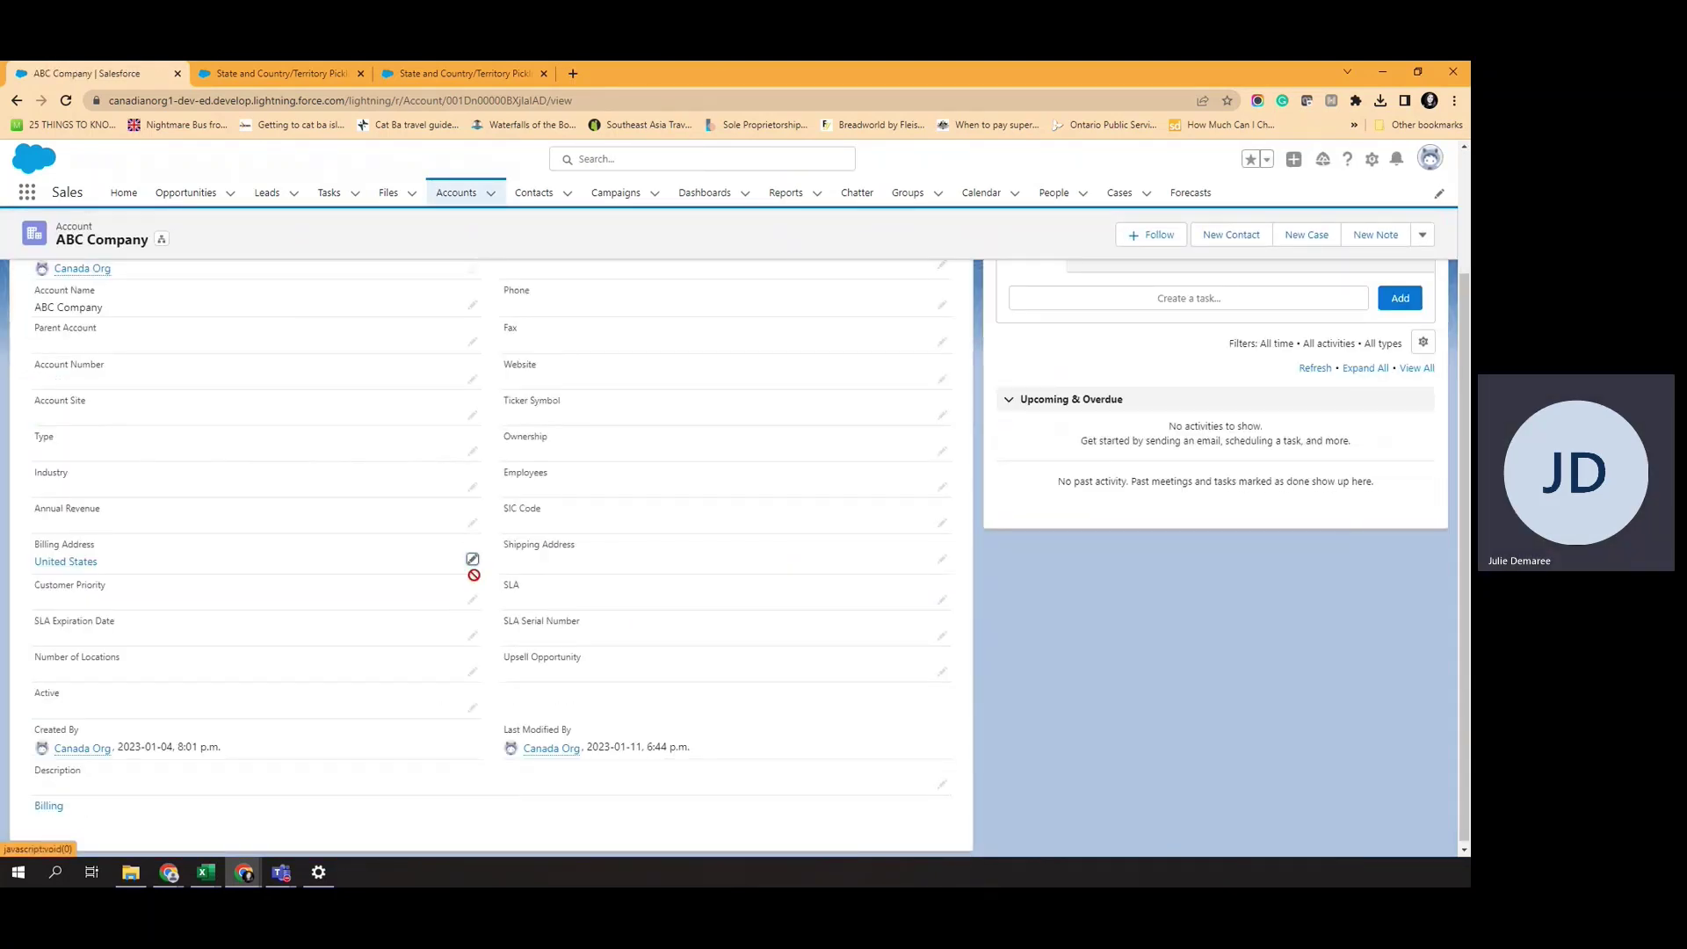
click(473, 560)
click(441, 701)
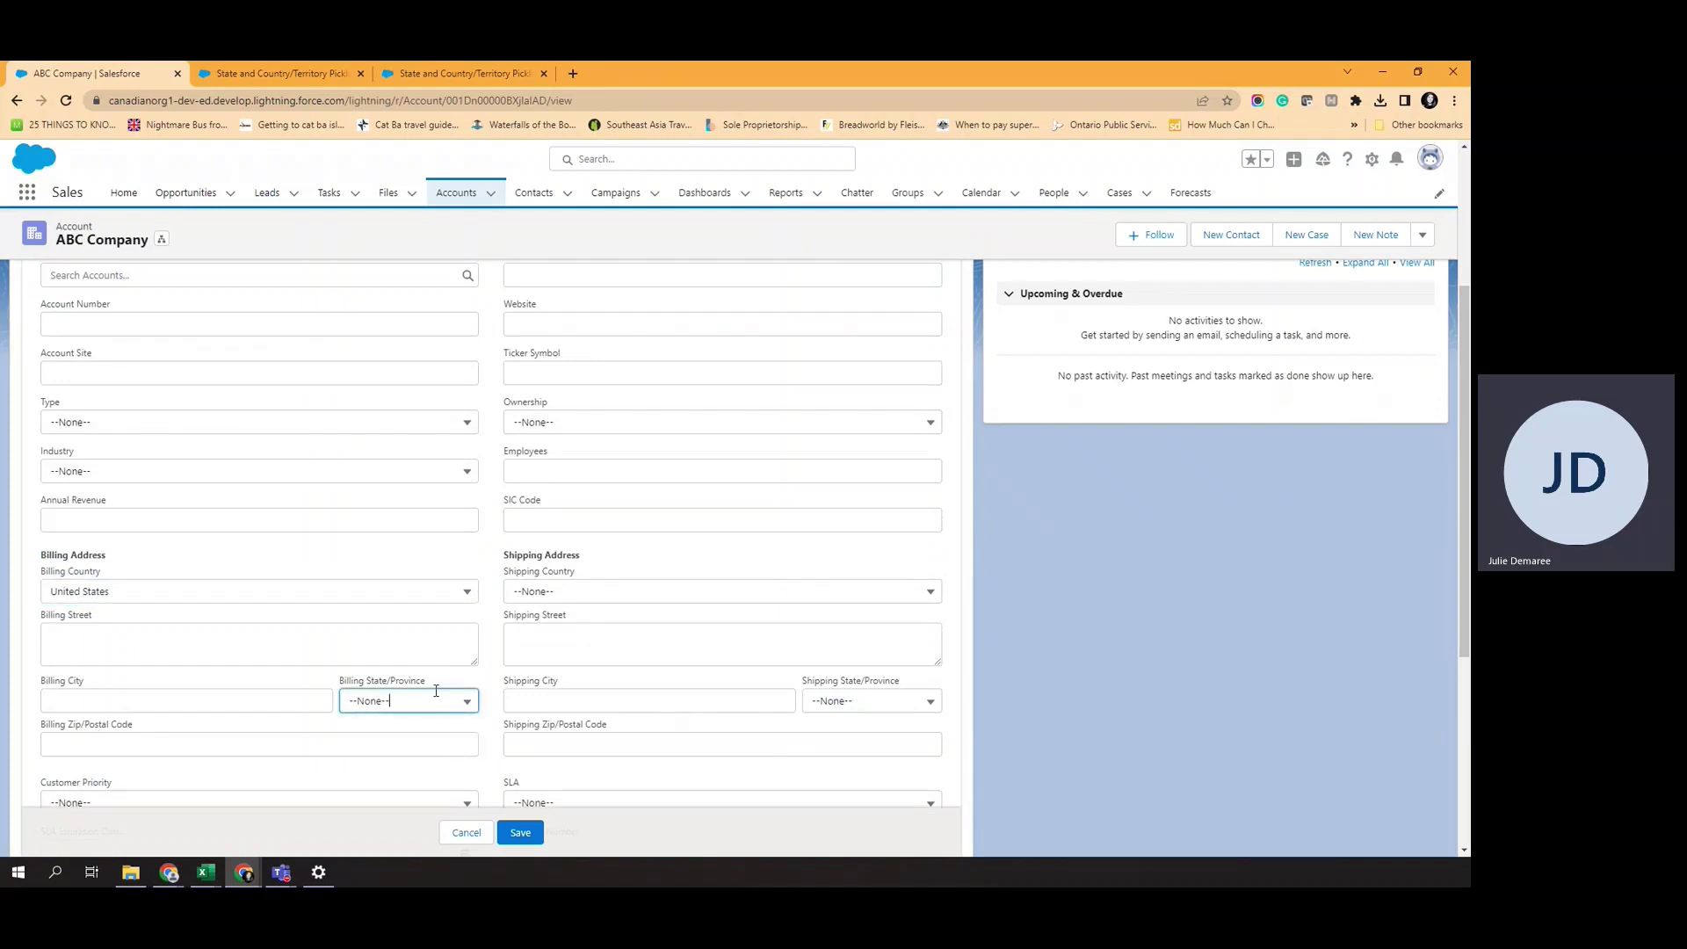
click(442, 679)
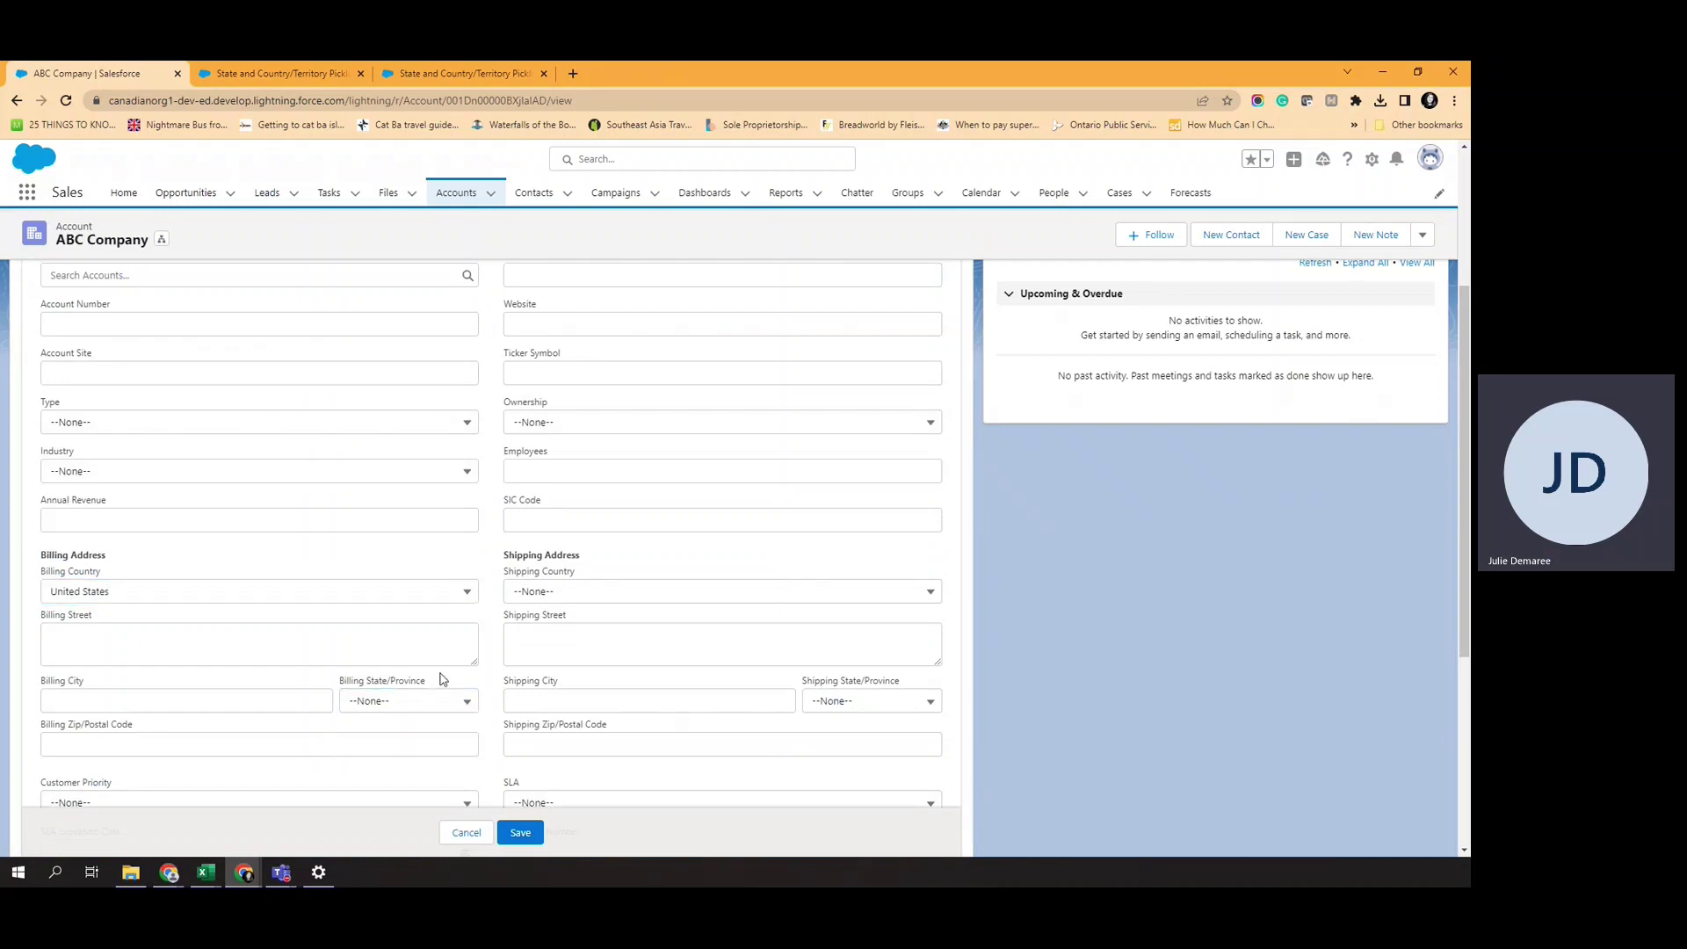
Make all United States states Visible, save, and reload the ABC Company account.
click(275, 73)
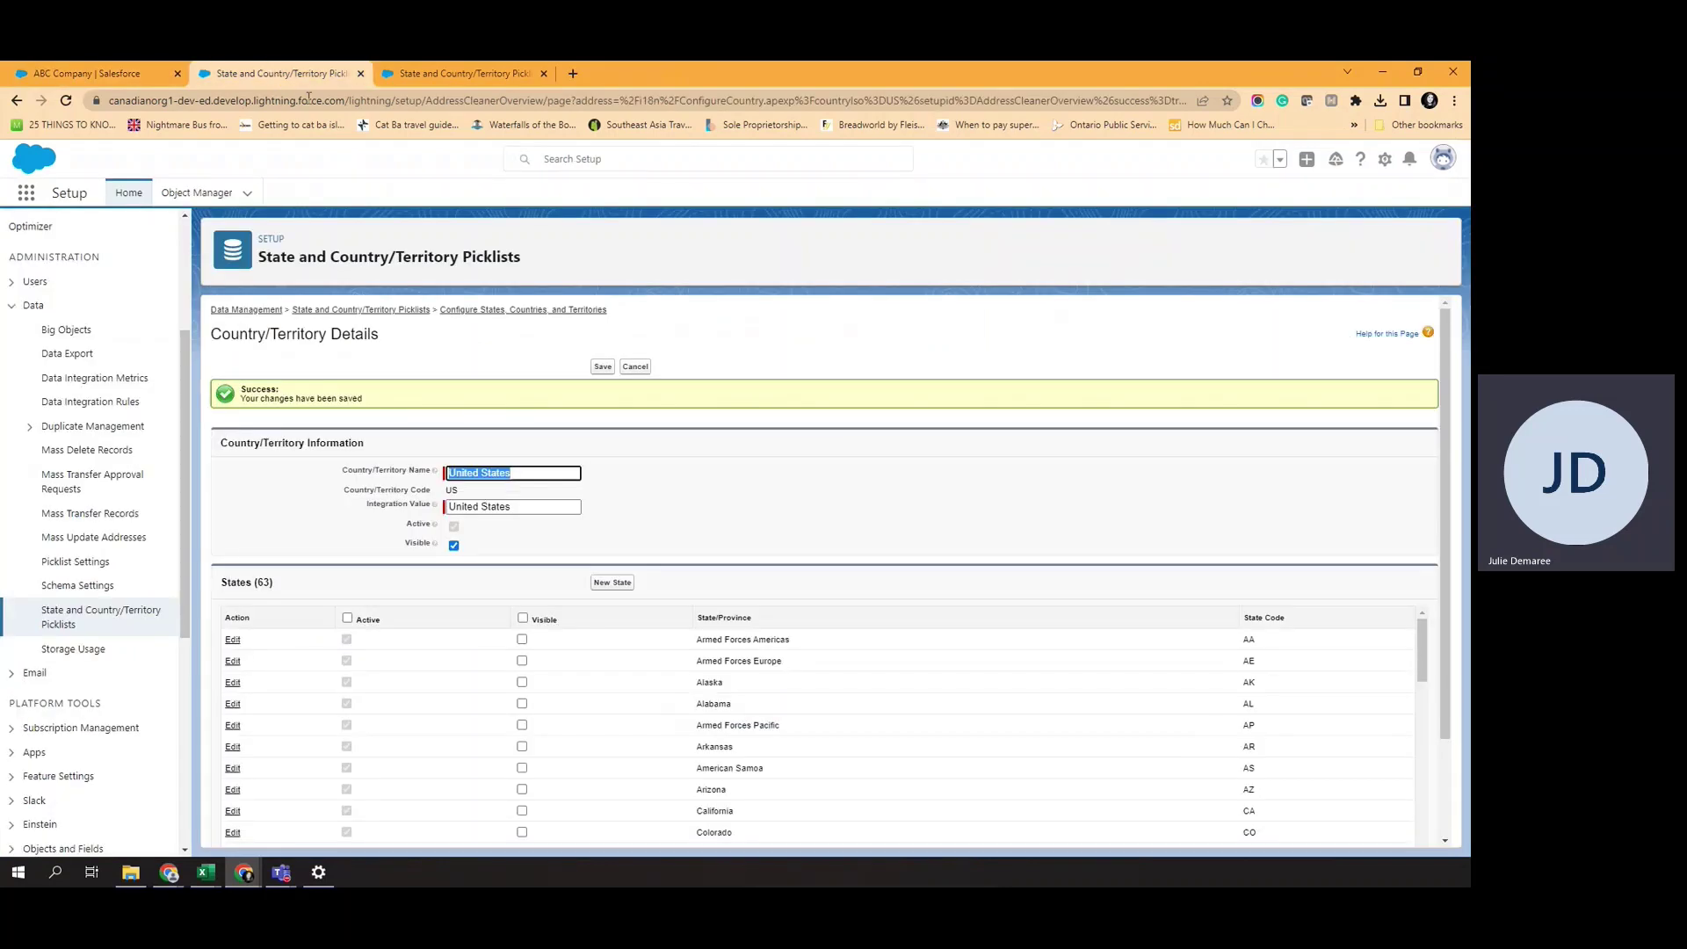
click(523, 618)
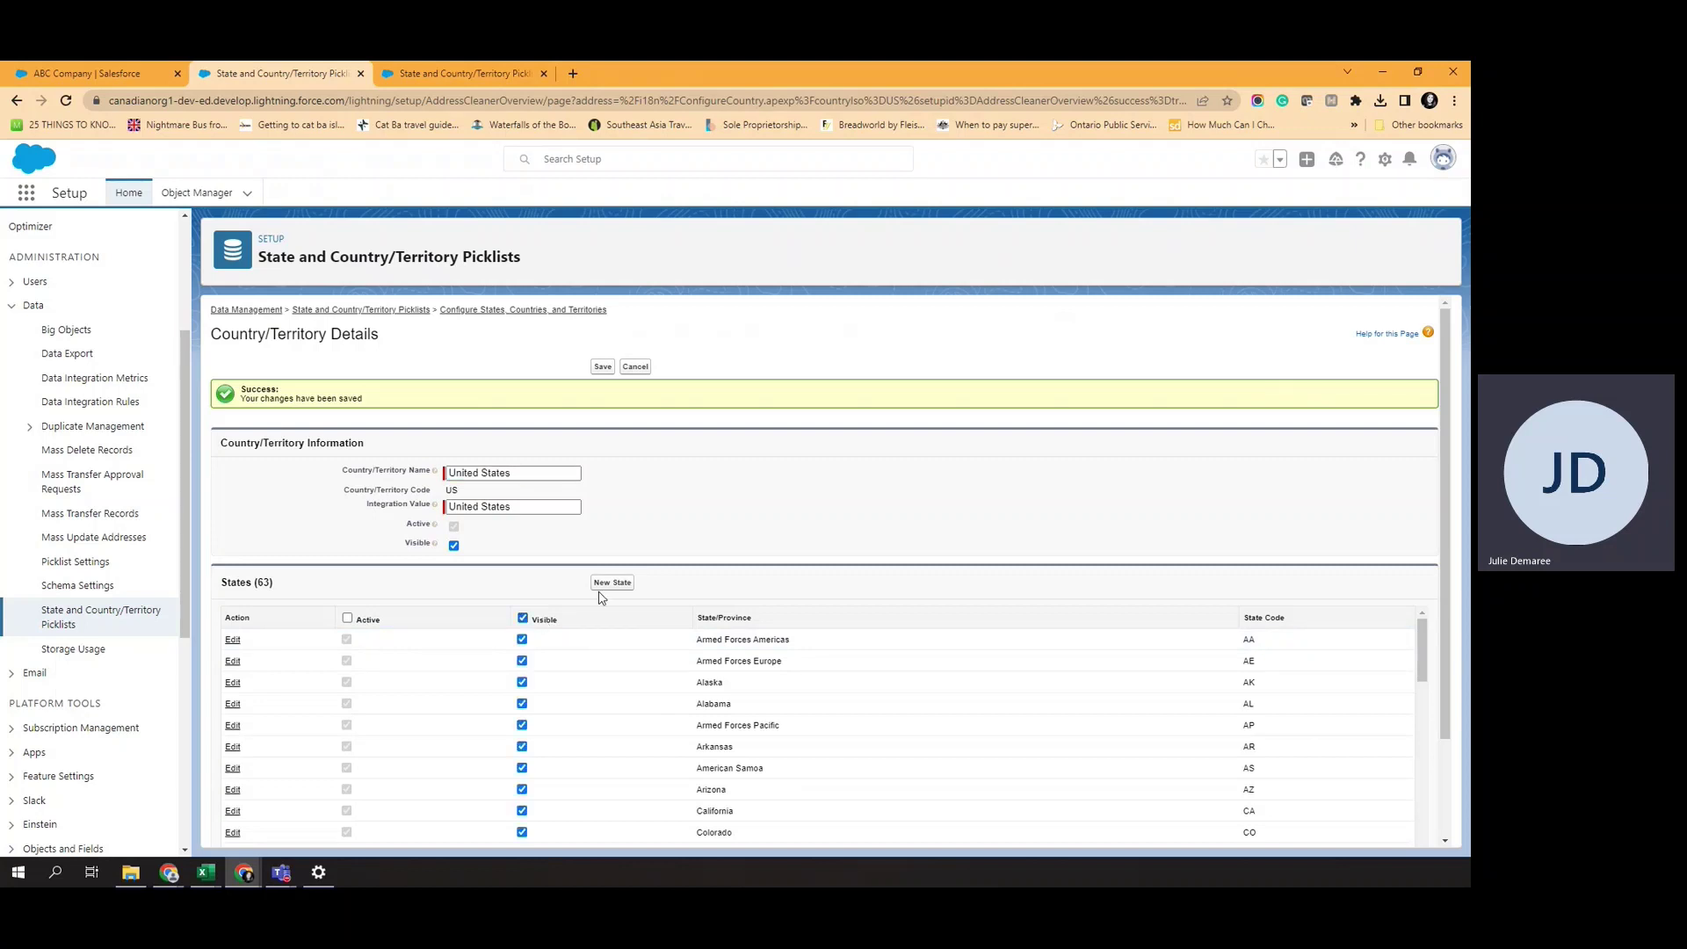
click(601, 367)
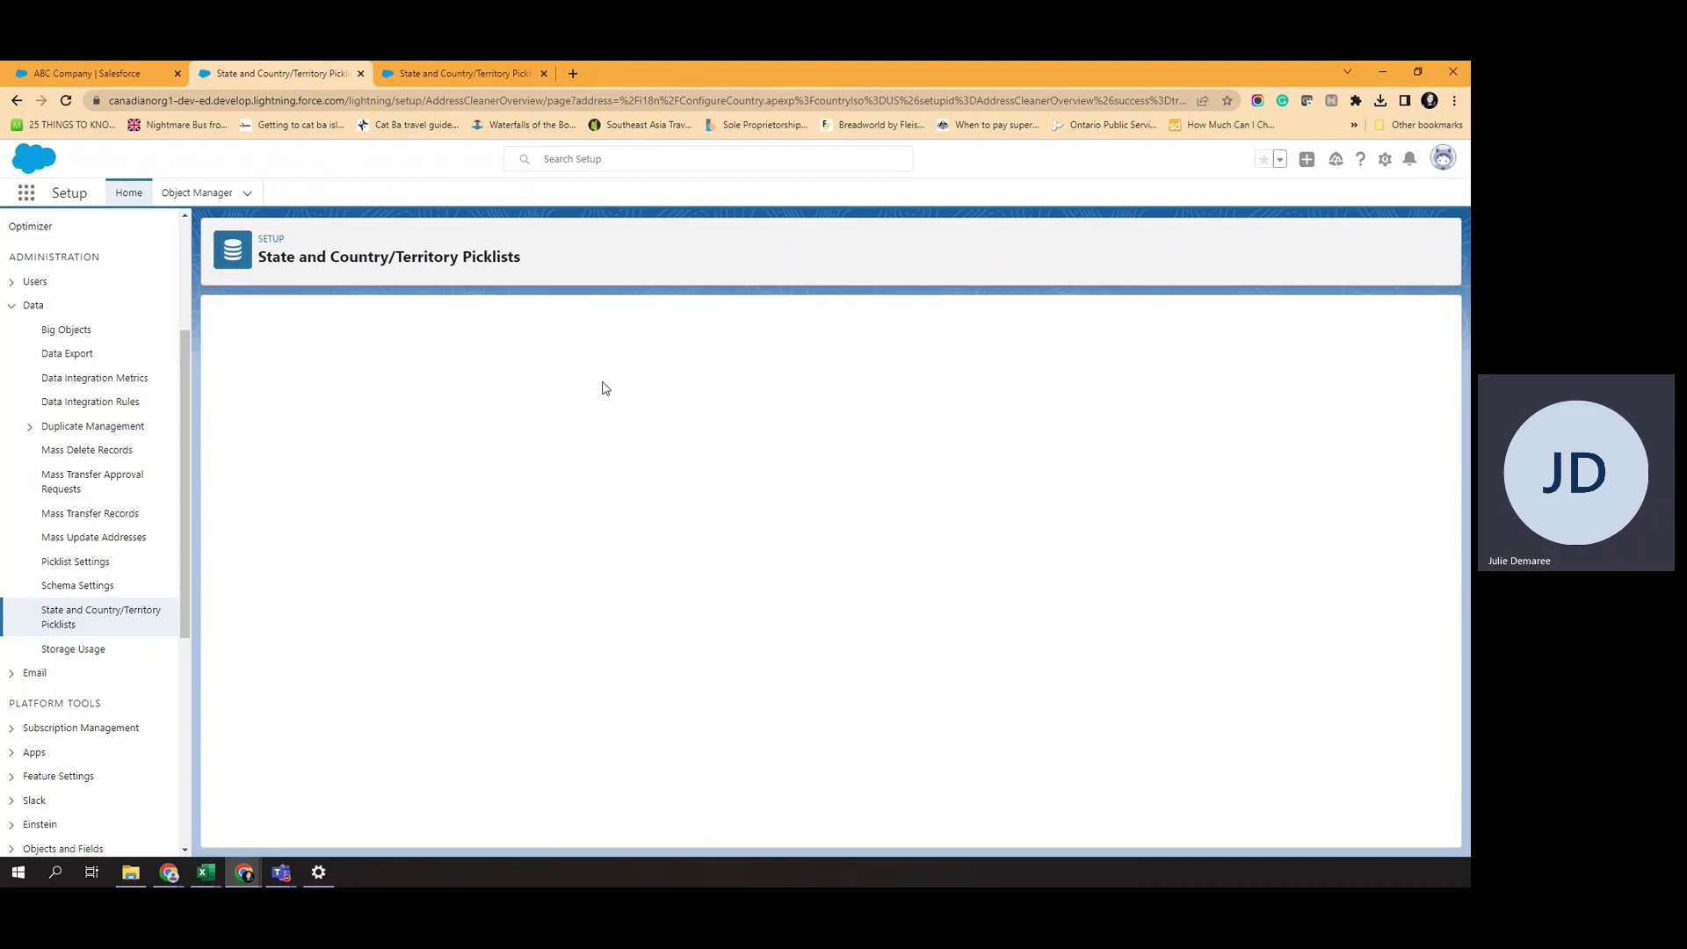
click(97, 72)
click(65, 99)
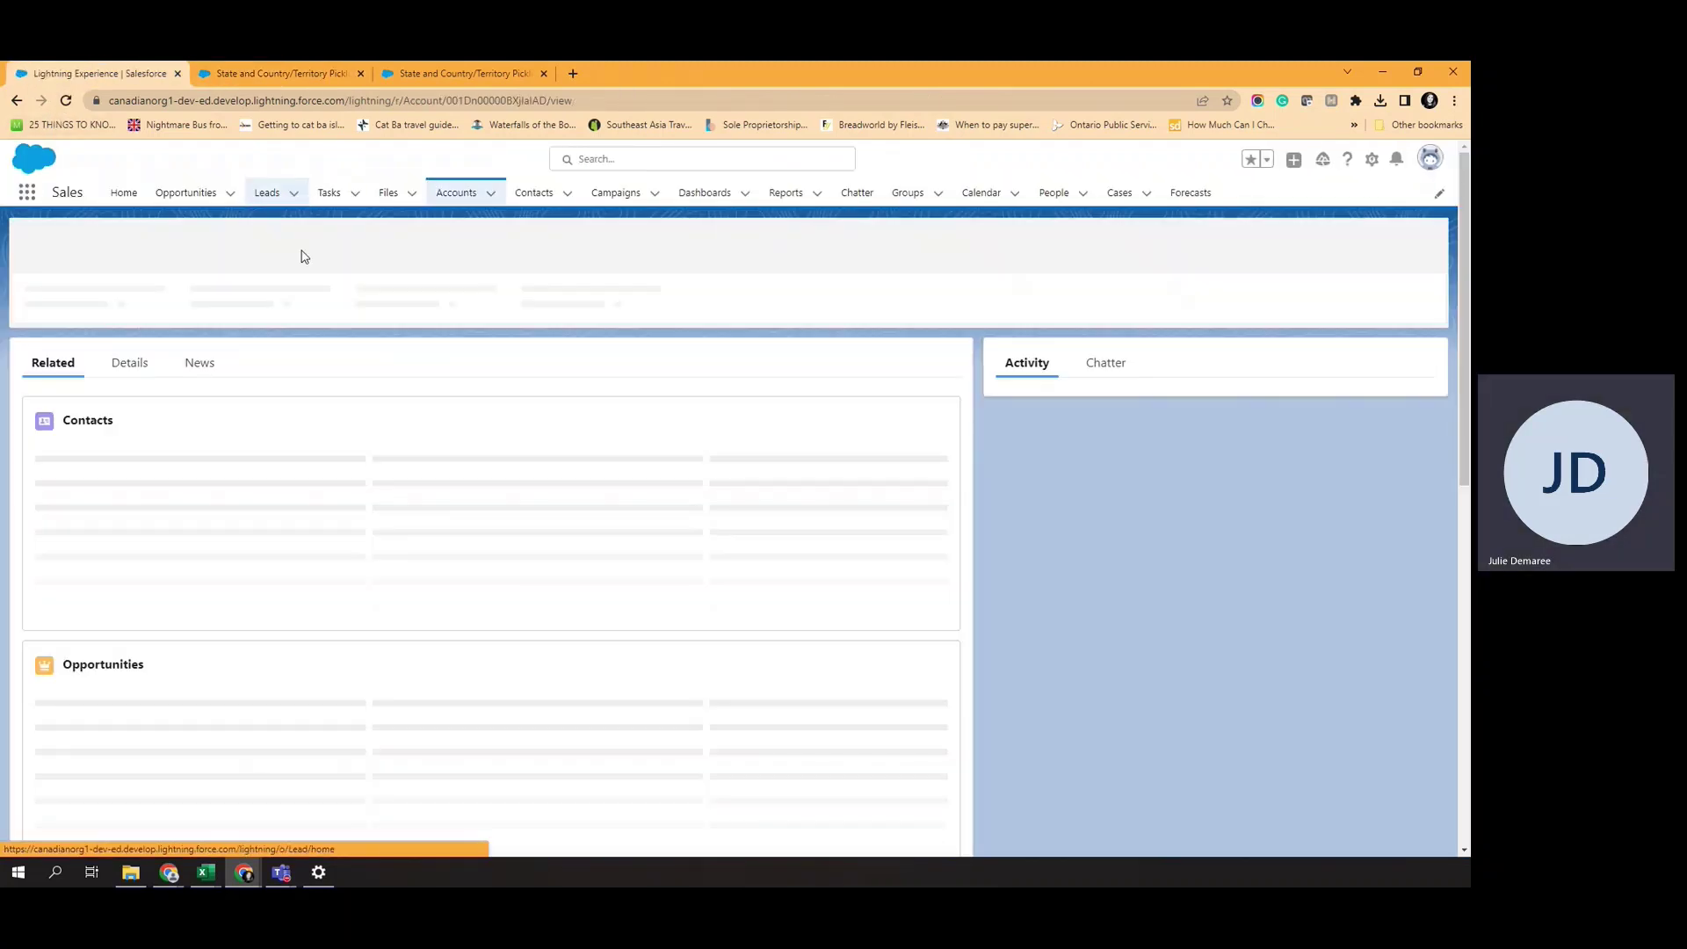
Edit the billing address and choose Massachusetts as the billing state.
click(132, 366)
scroll(431, 545, down, 3)
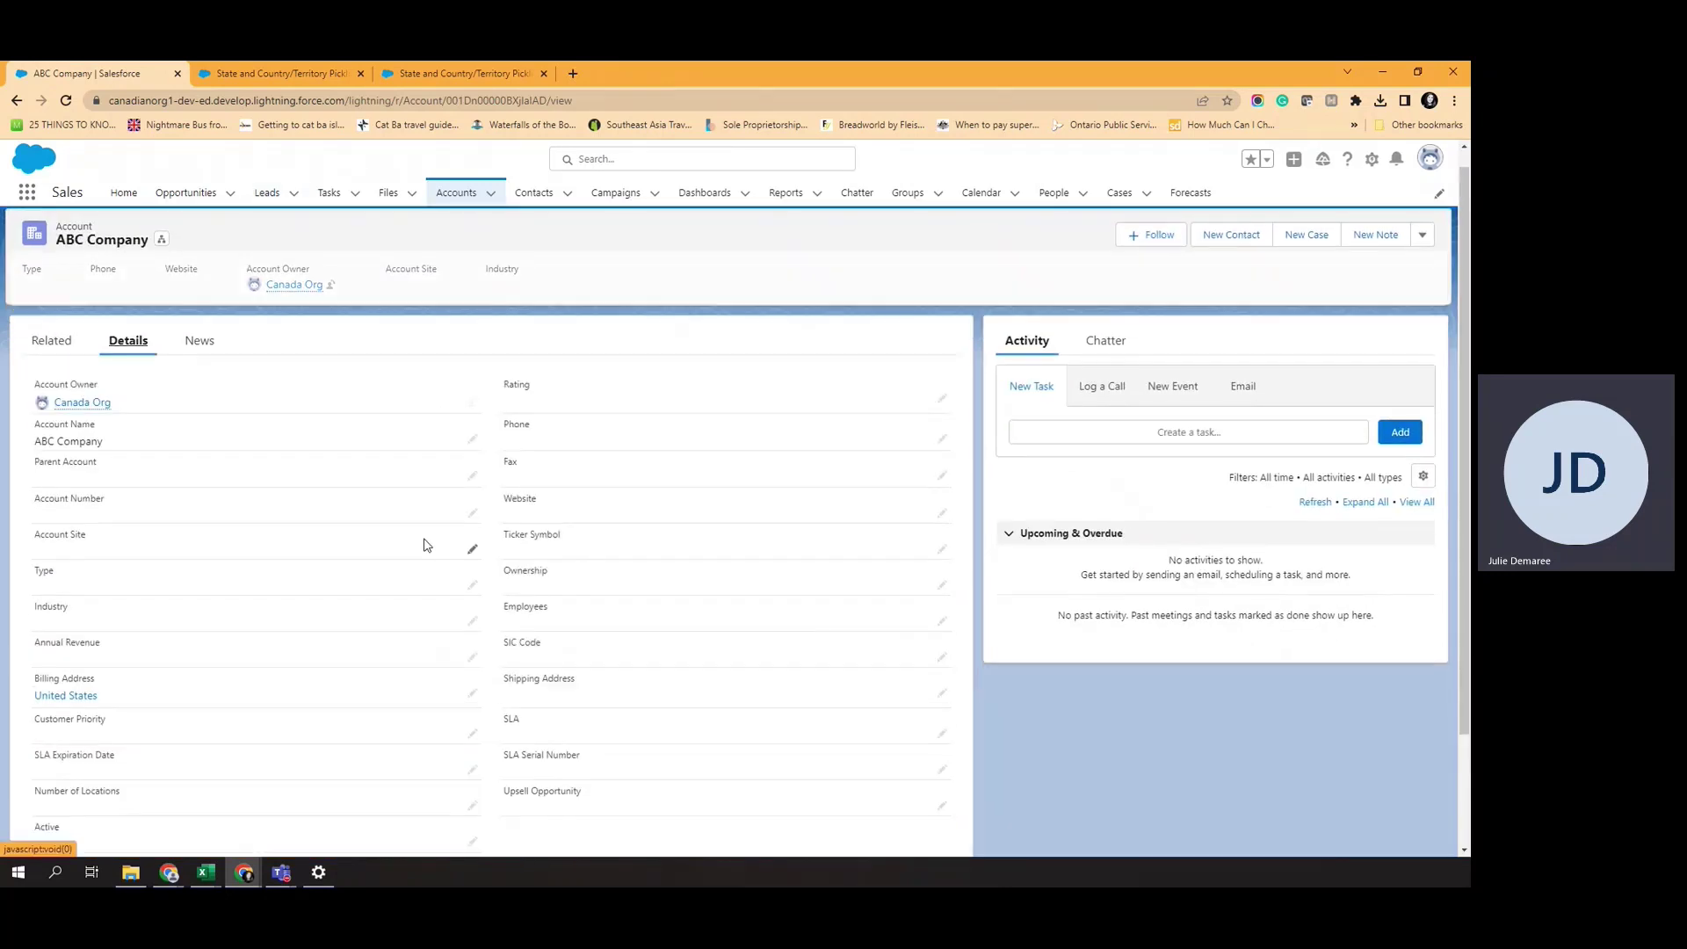
click(476, 560)
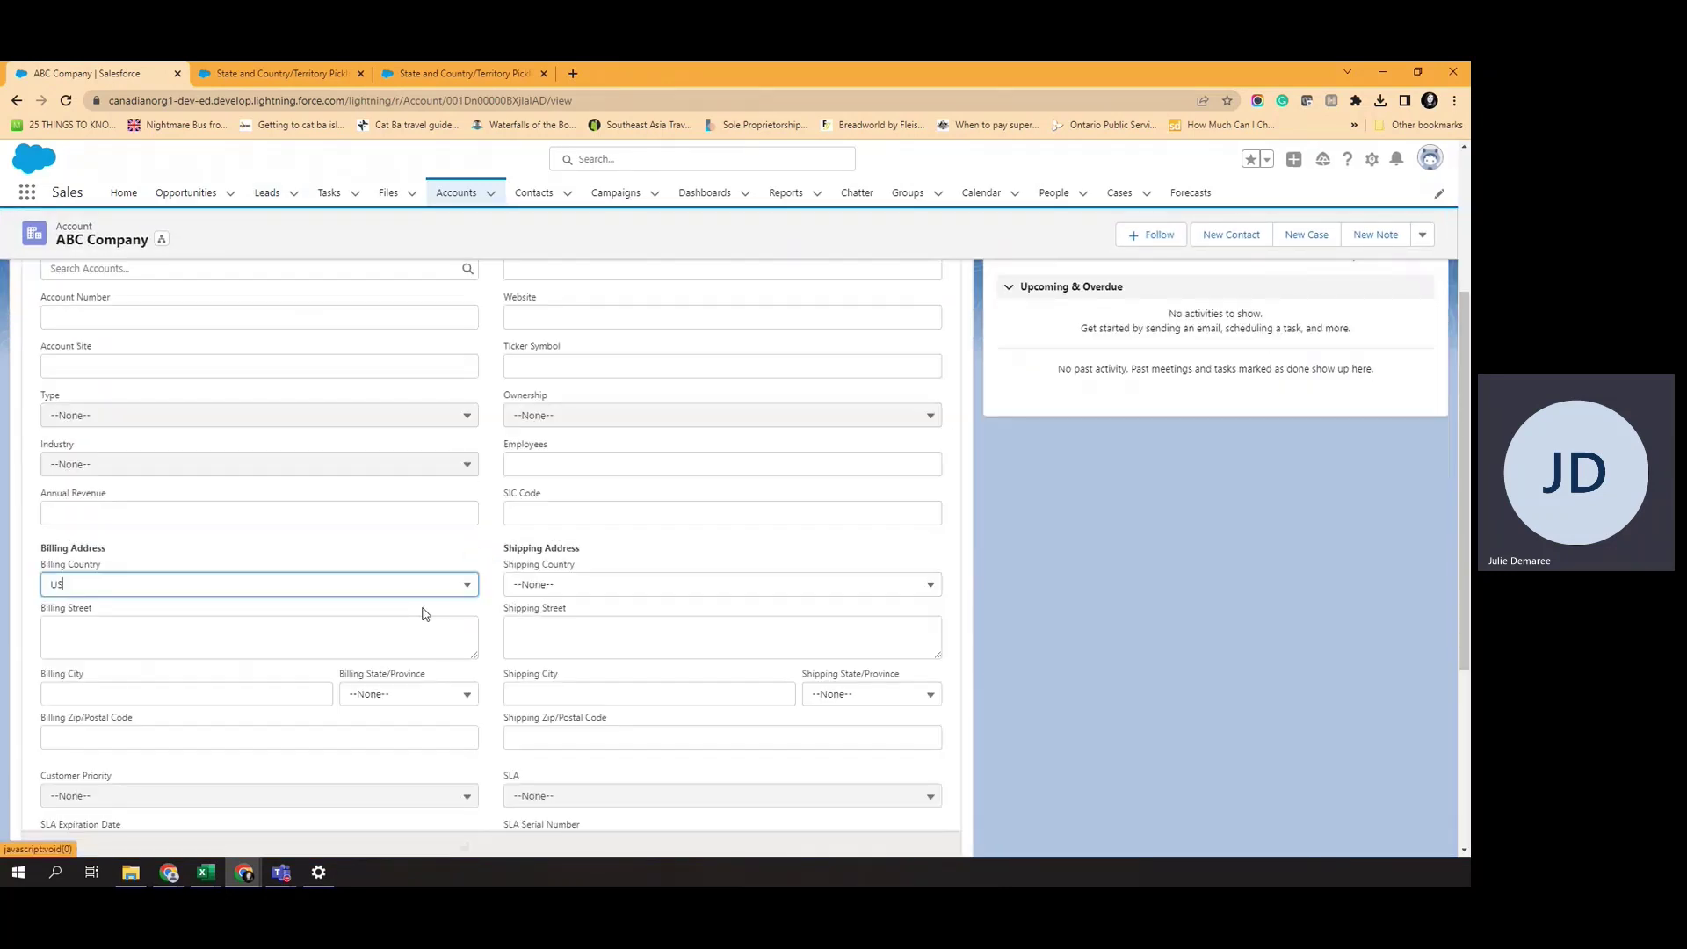
click(413, 695)
scroll(444, 526, down, 5)
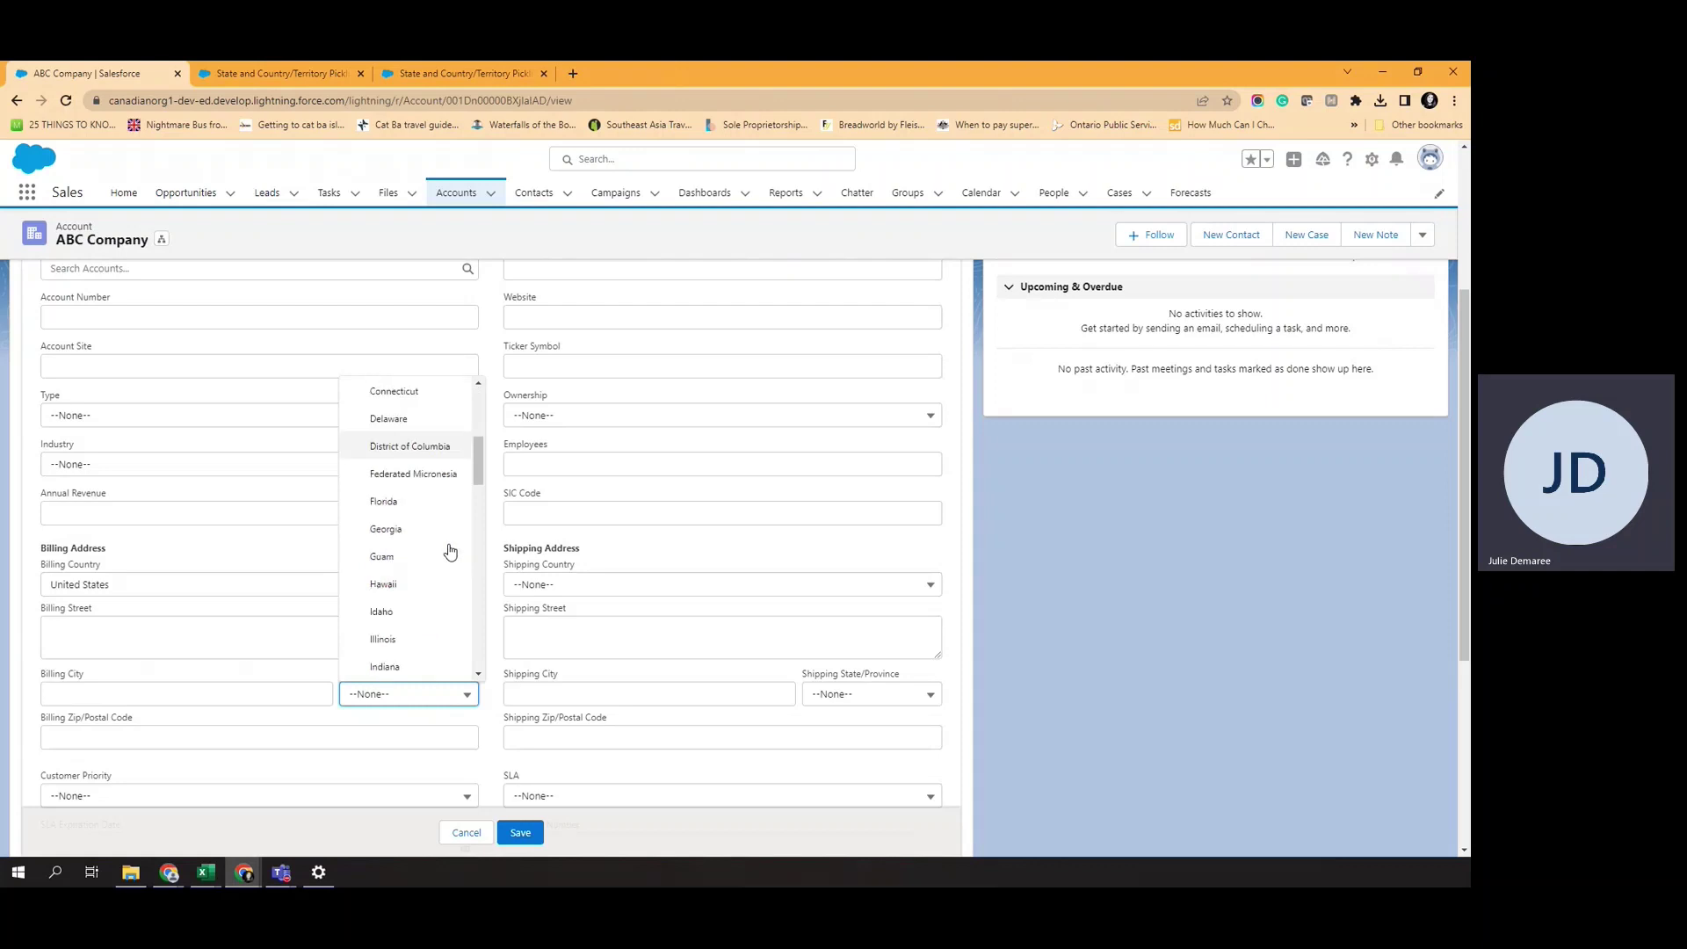
scroll(449, 553, down, 2)
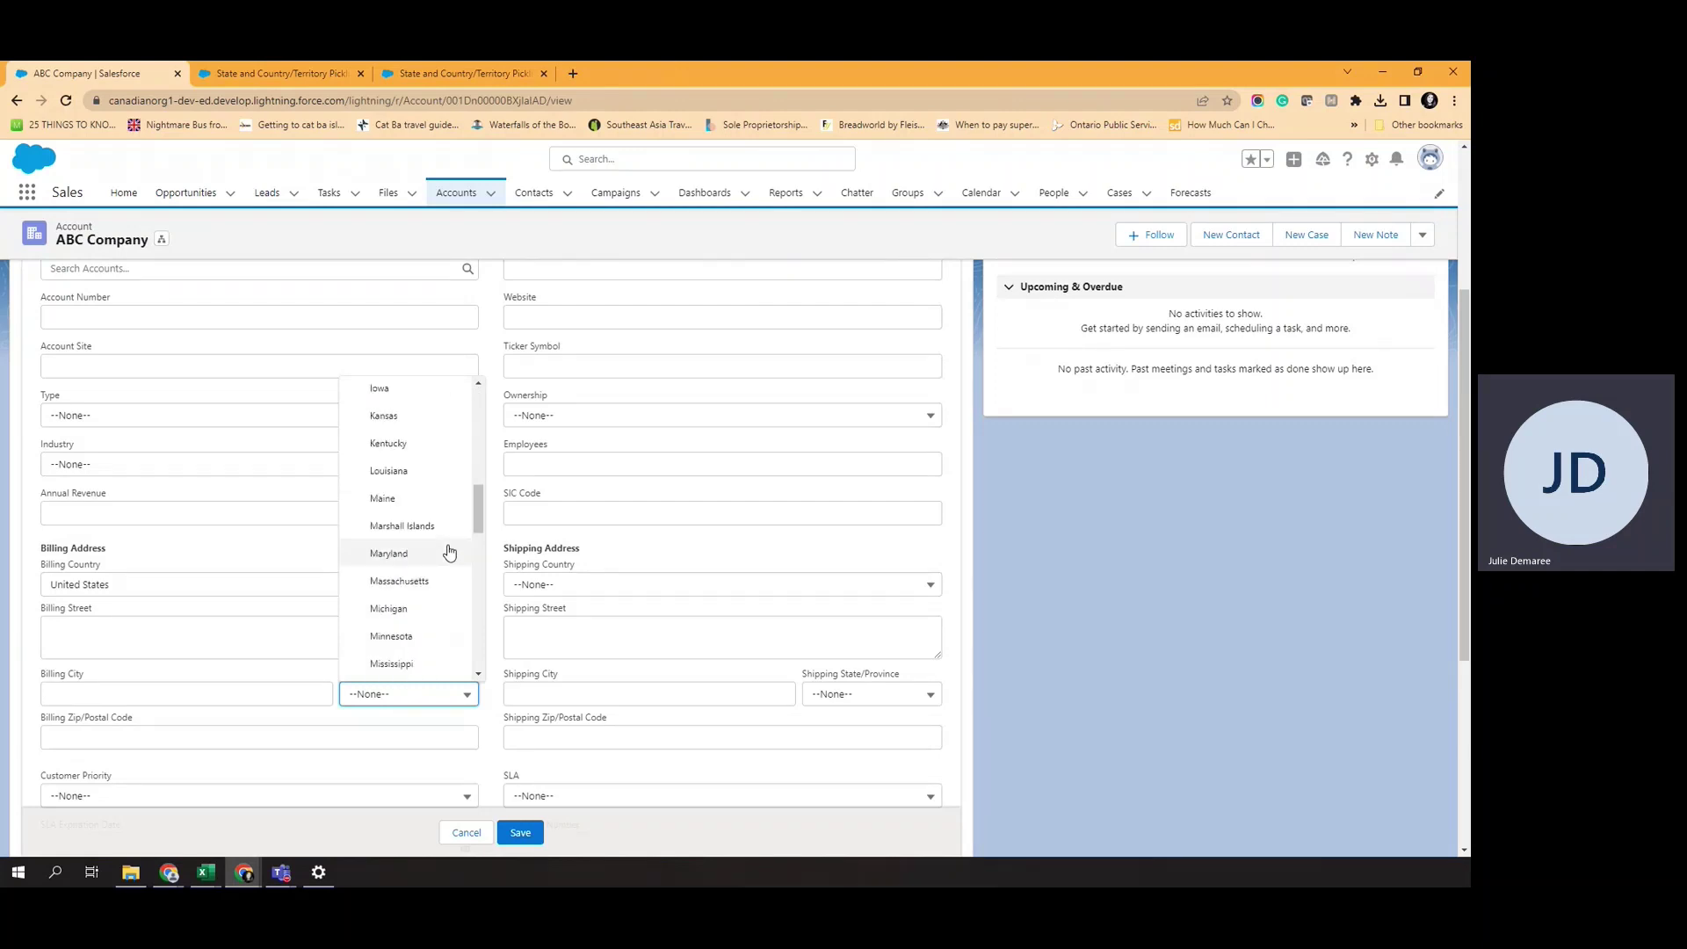
click(422, 581)
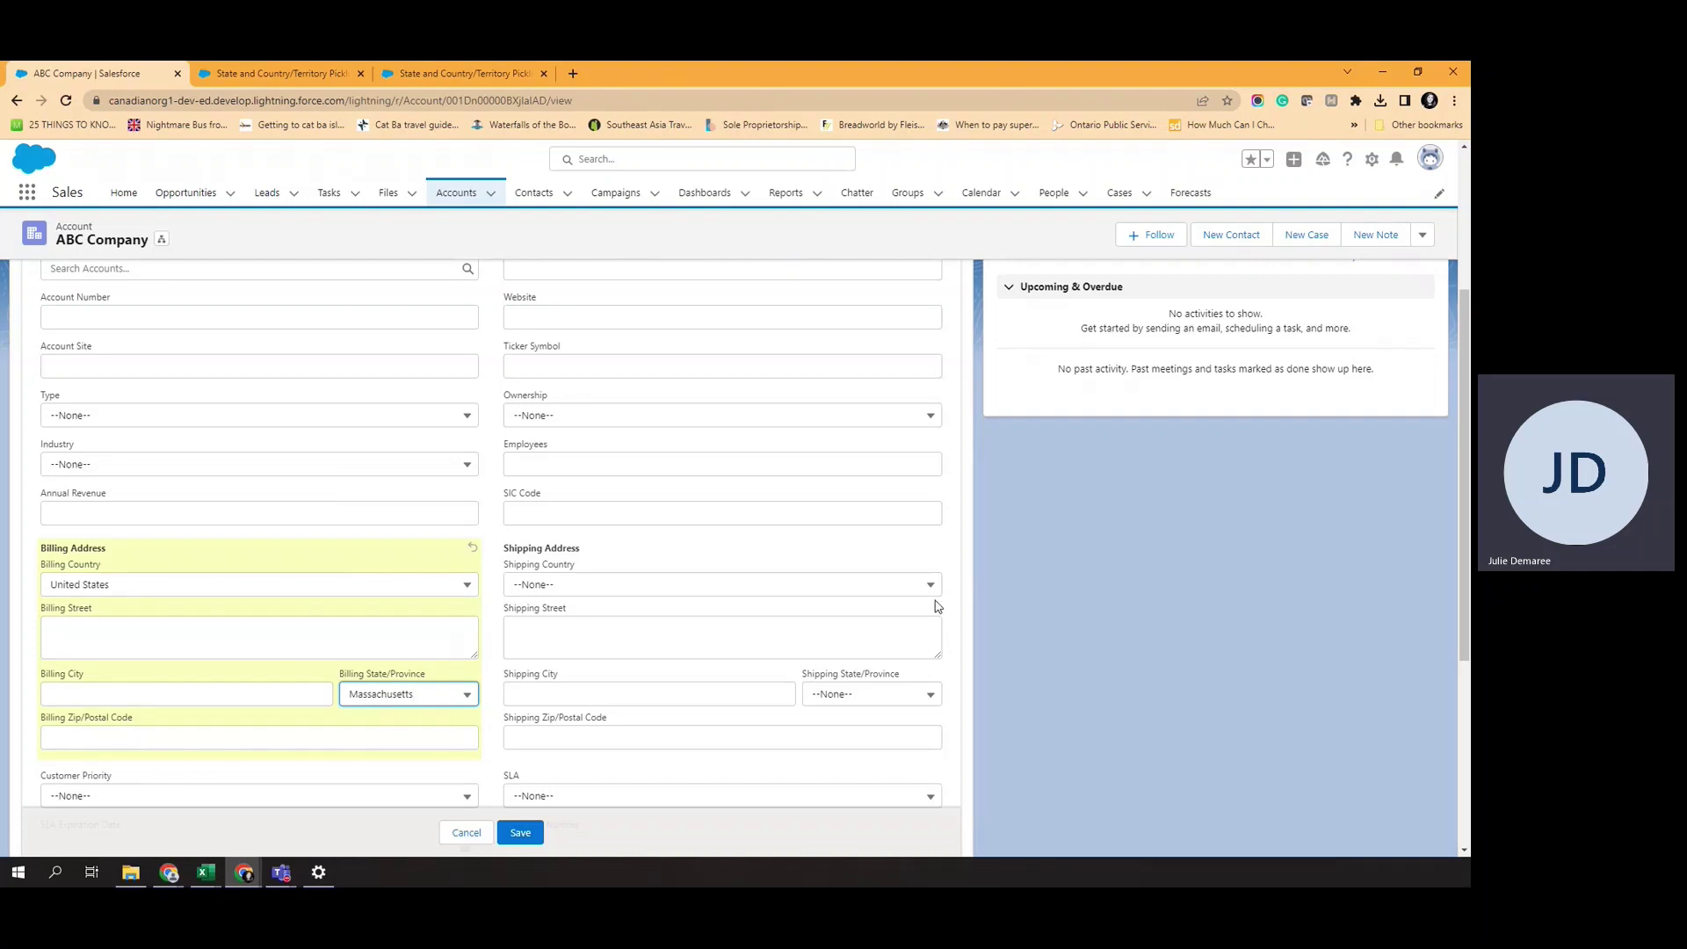
Set Shipping Country to Canada and Shipping State to Manitoba, then save the account.
click(894, 694)
click(805, 583)
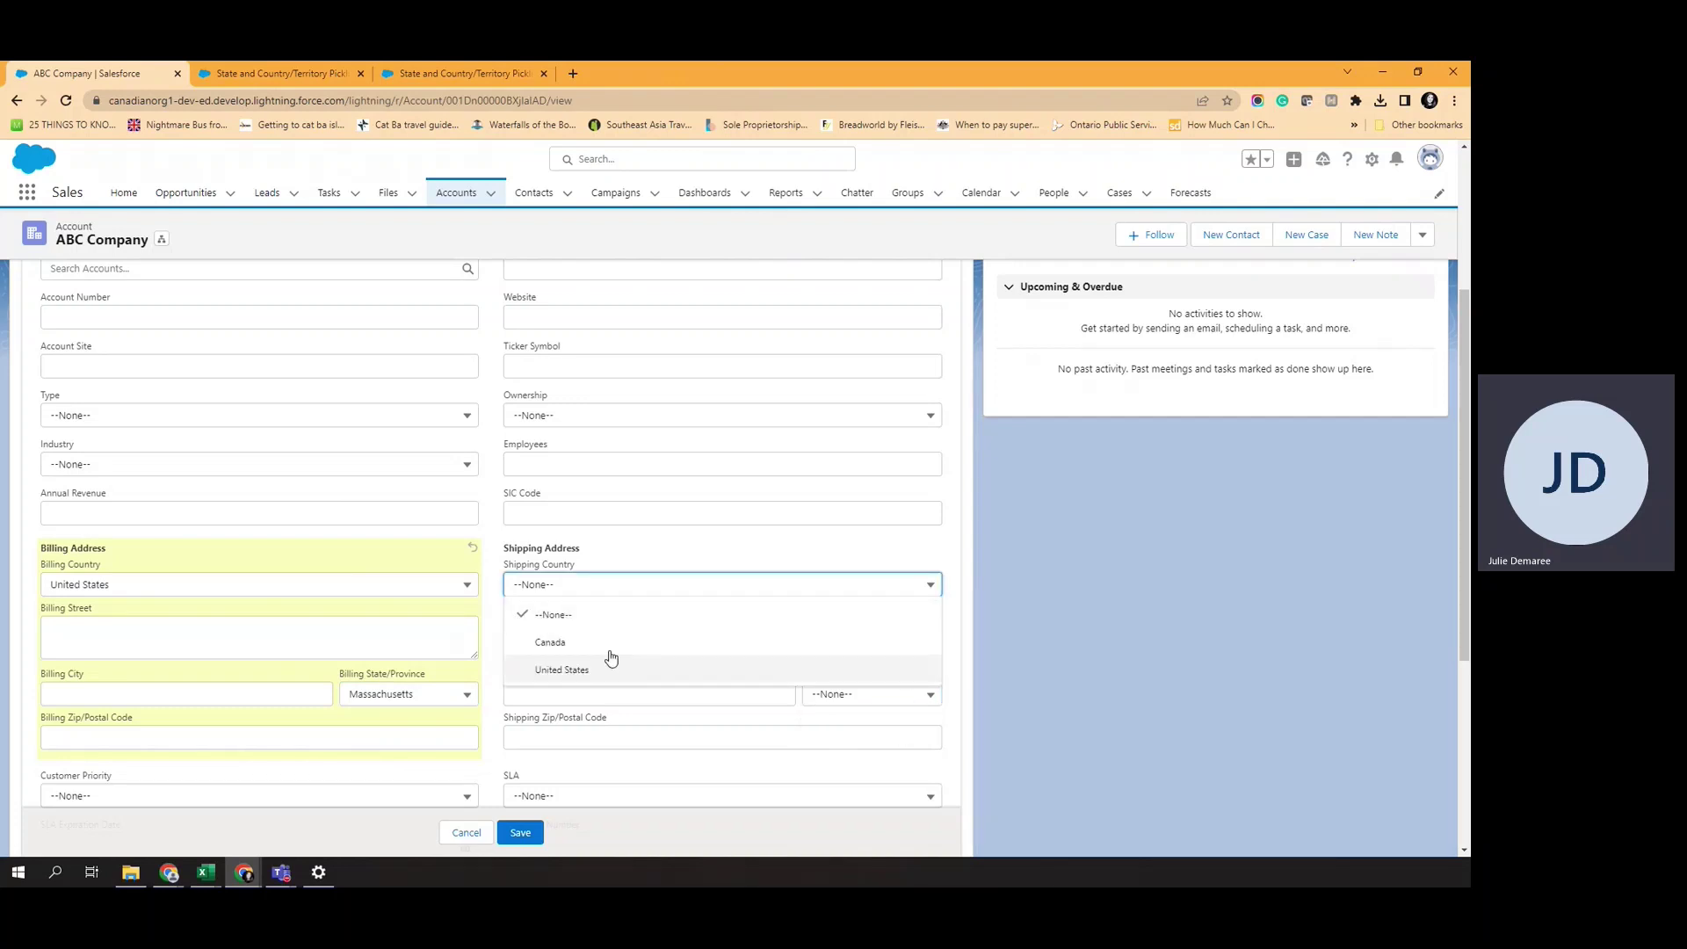
click(899, 698)
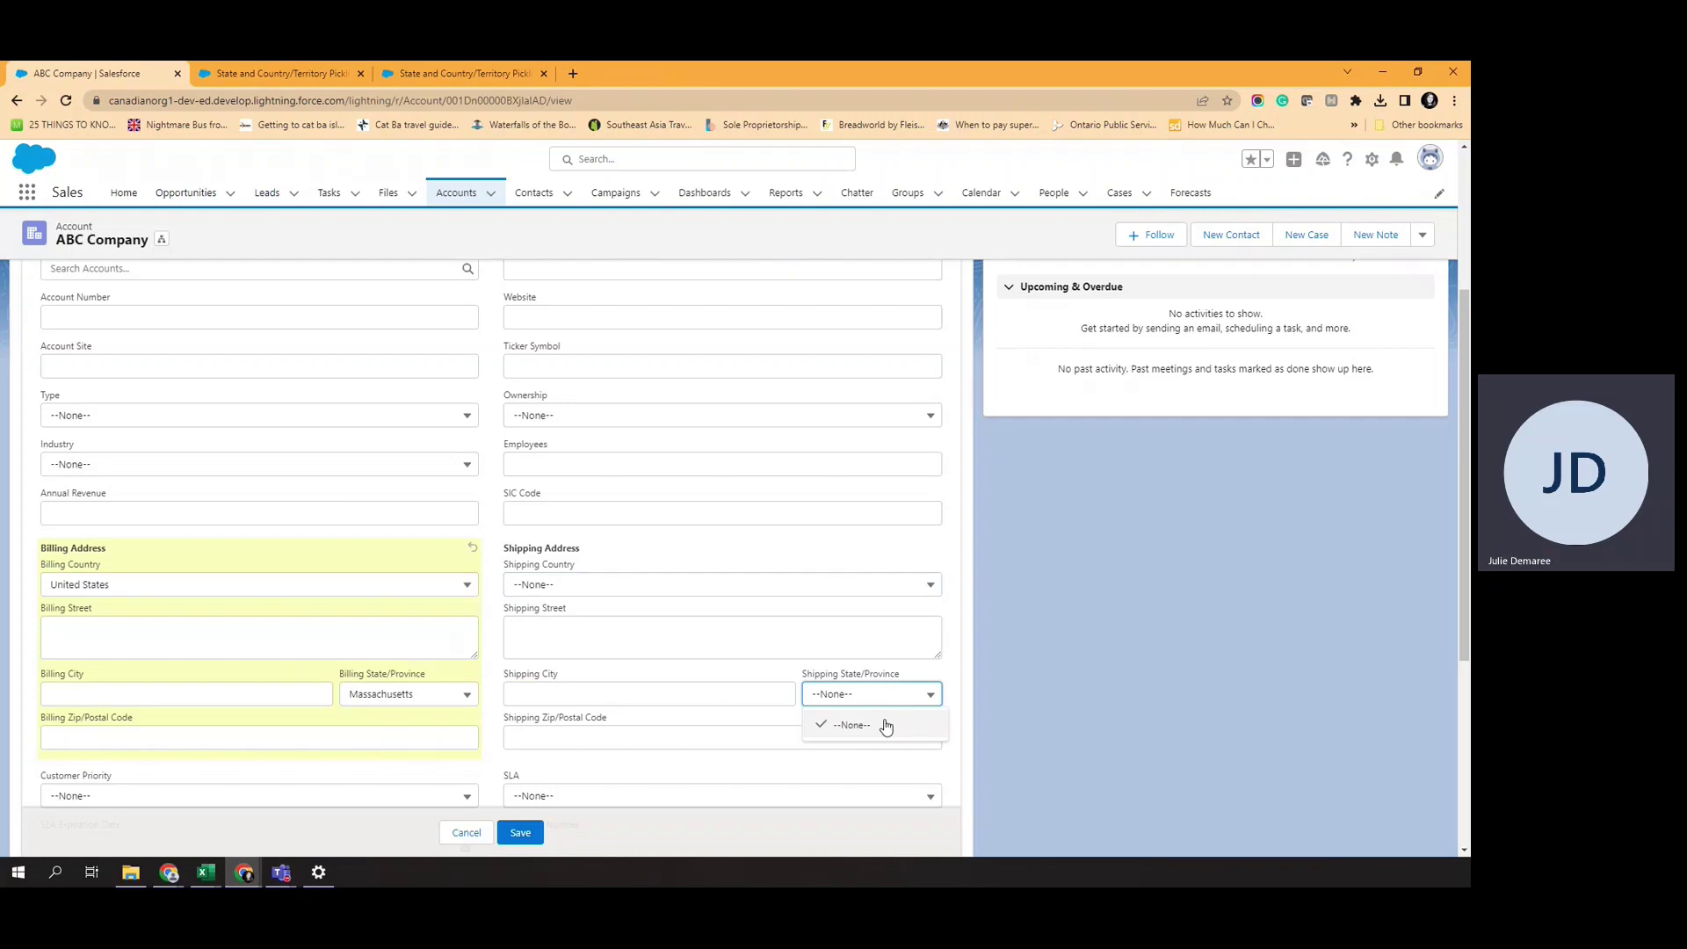
click(661, 579)
click(650, 648)
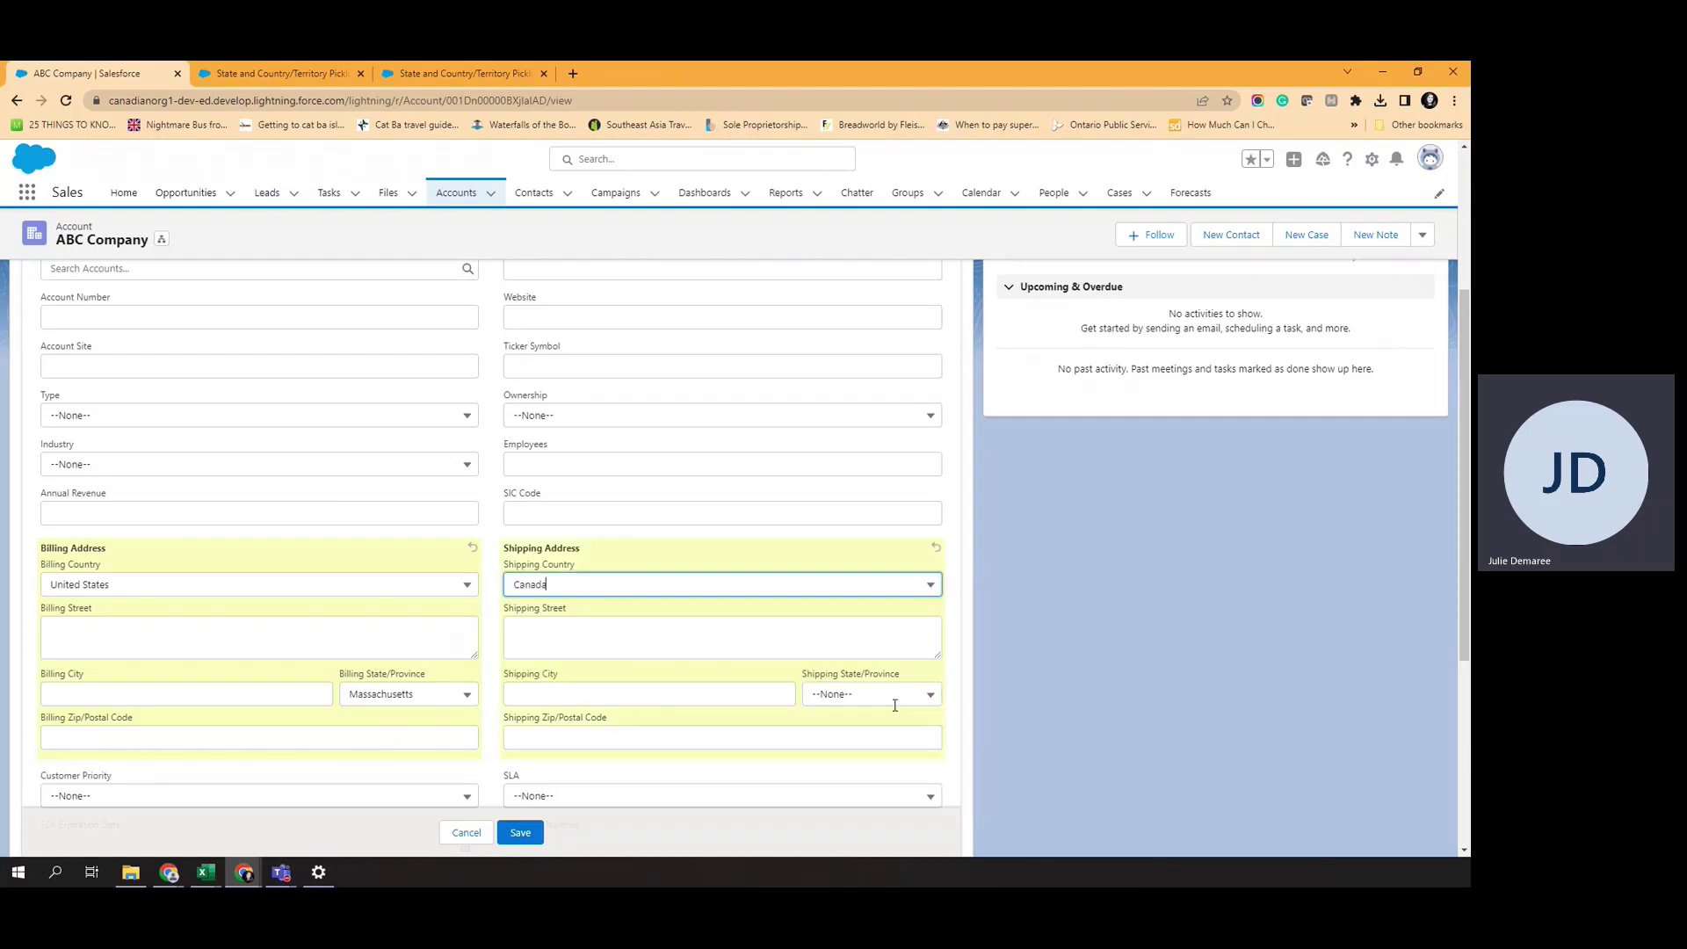
click(895, 696)
click(848, 476)
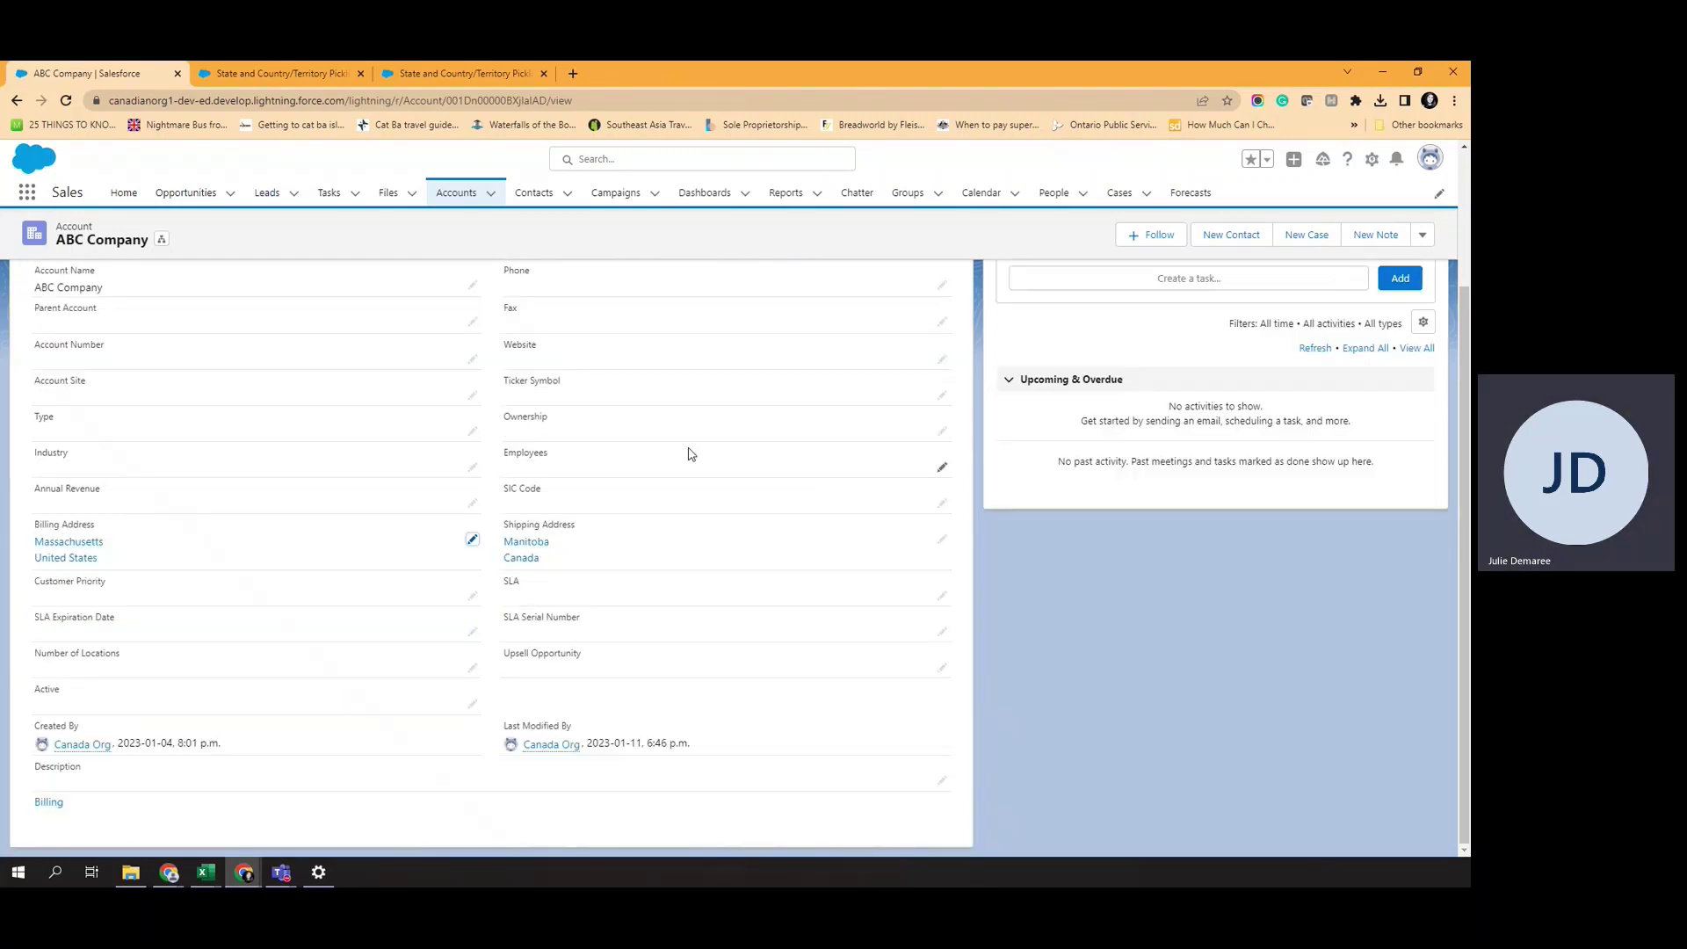